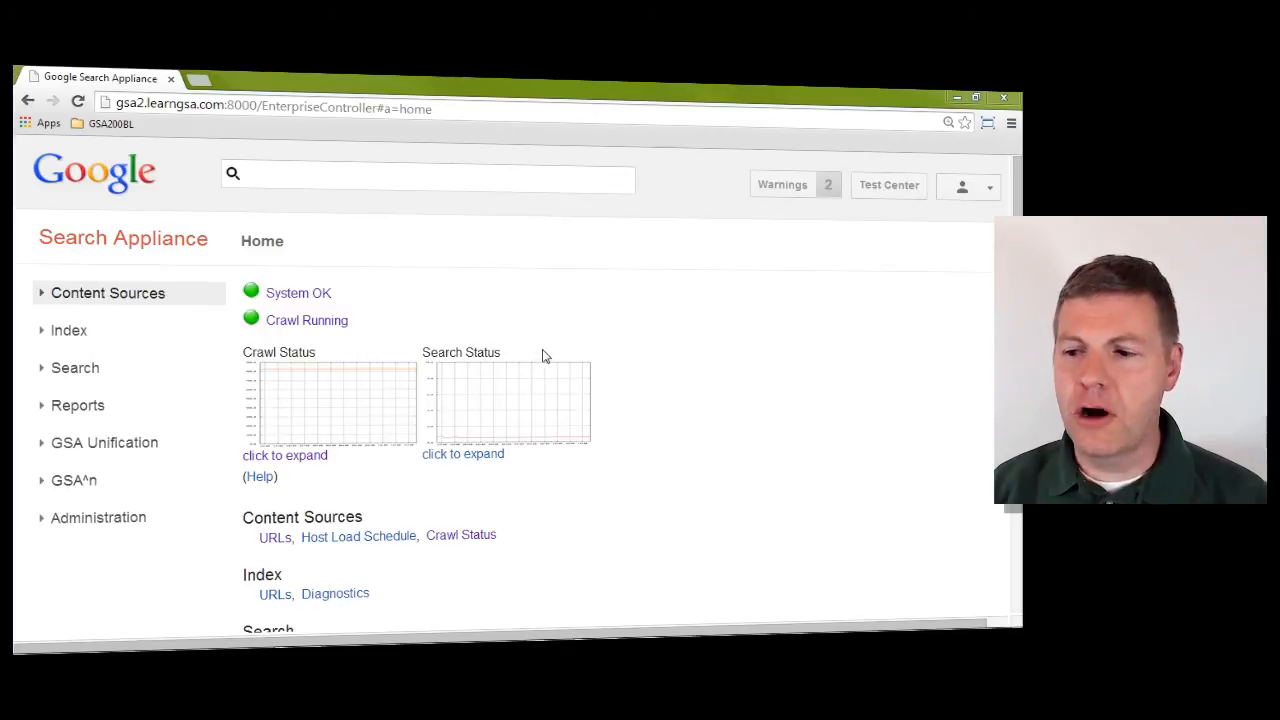
Step: Open the Connector Managers page under Content Sources and review the registered connector manager and the registration form
{"action": "mouse_move", "coordinate": [420, 648]}
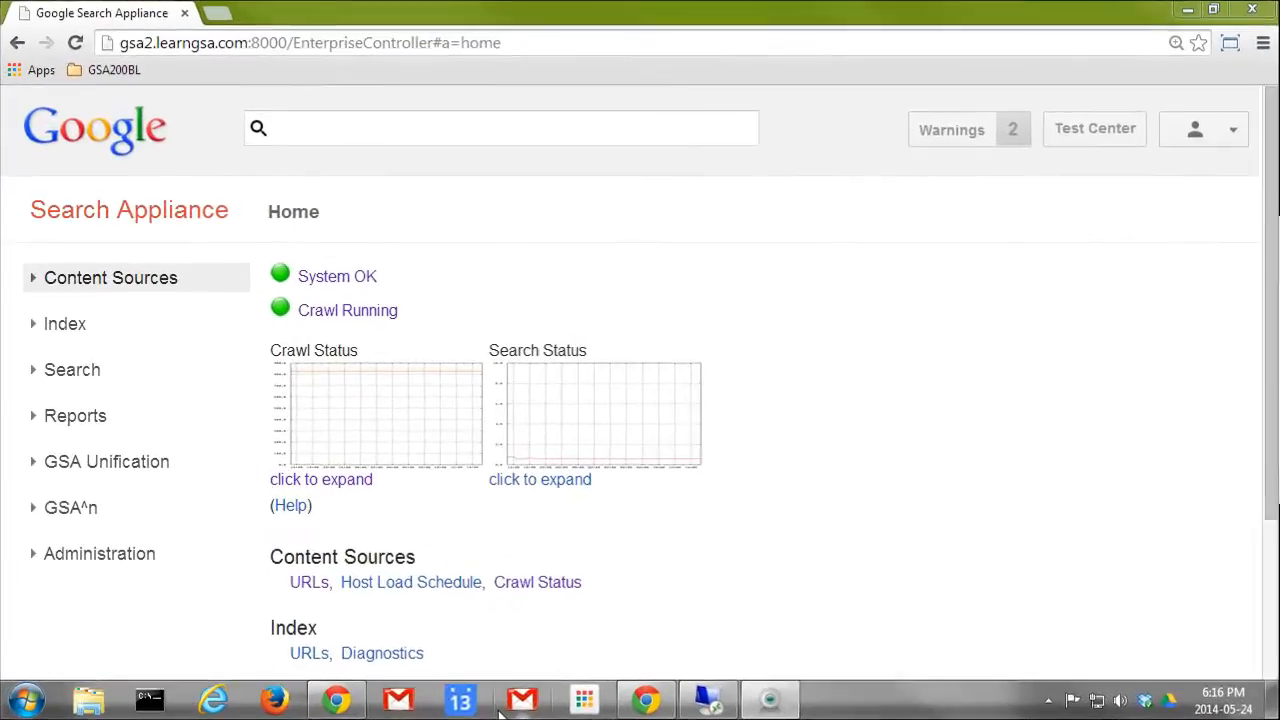
{"action": "left_click", "coordinate": [110, 278]}
{"action": "scroll", "coordinate": [150, 580], "scroll_direction": "down", "scroll_amount": 1}
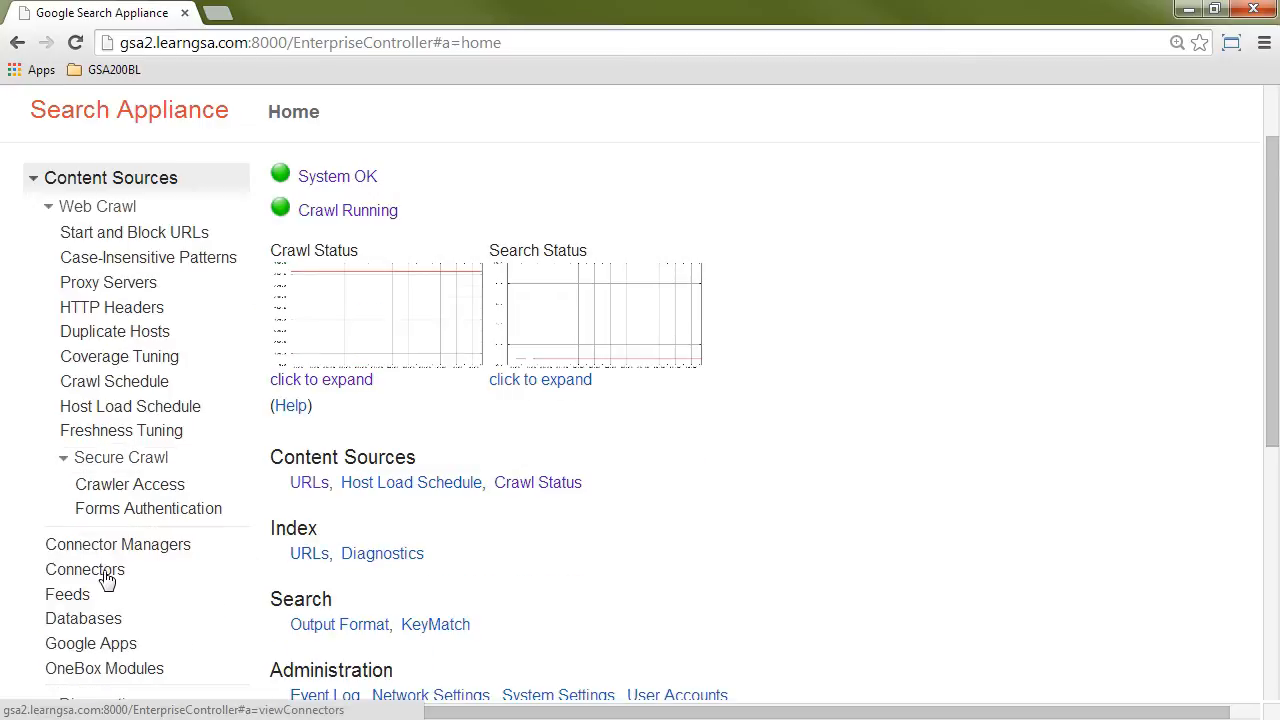
{"action": "left_click", "coordinate": [130, 546]}
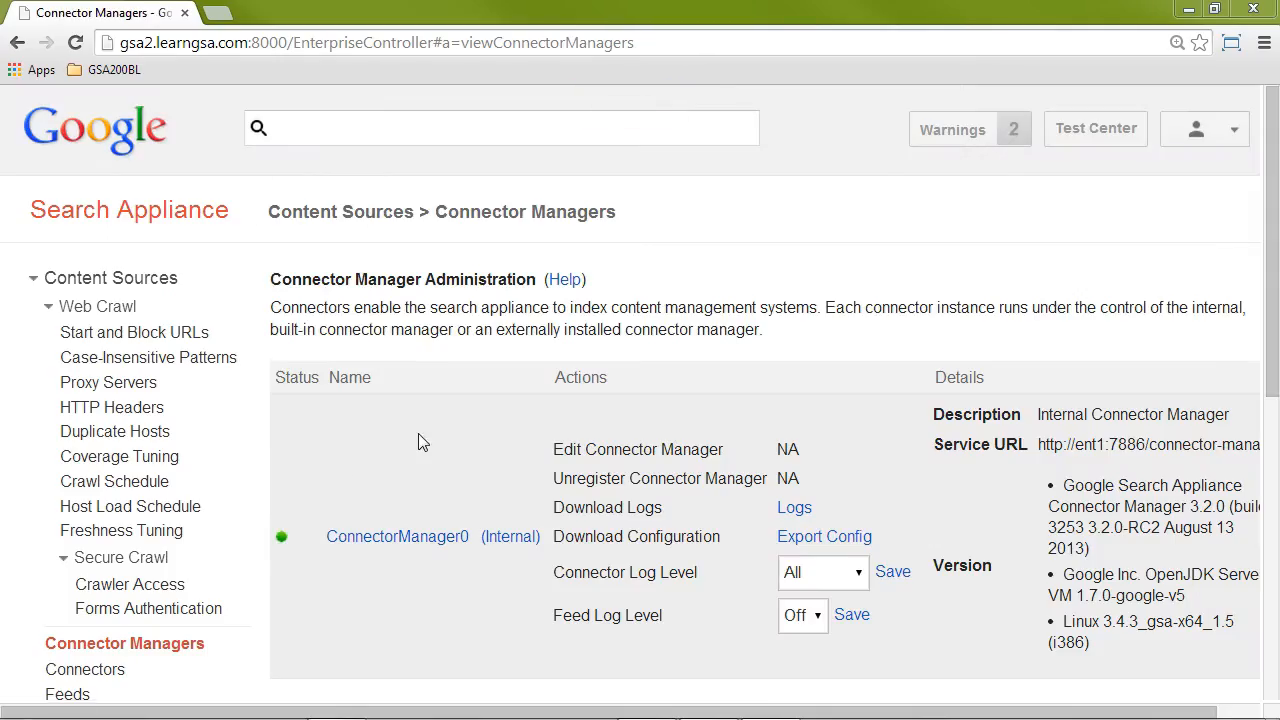
{"action": "scroll", "coordinate": [518, 404], "scroll_direction": "down", "scroll_amount": 2}
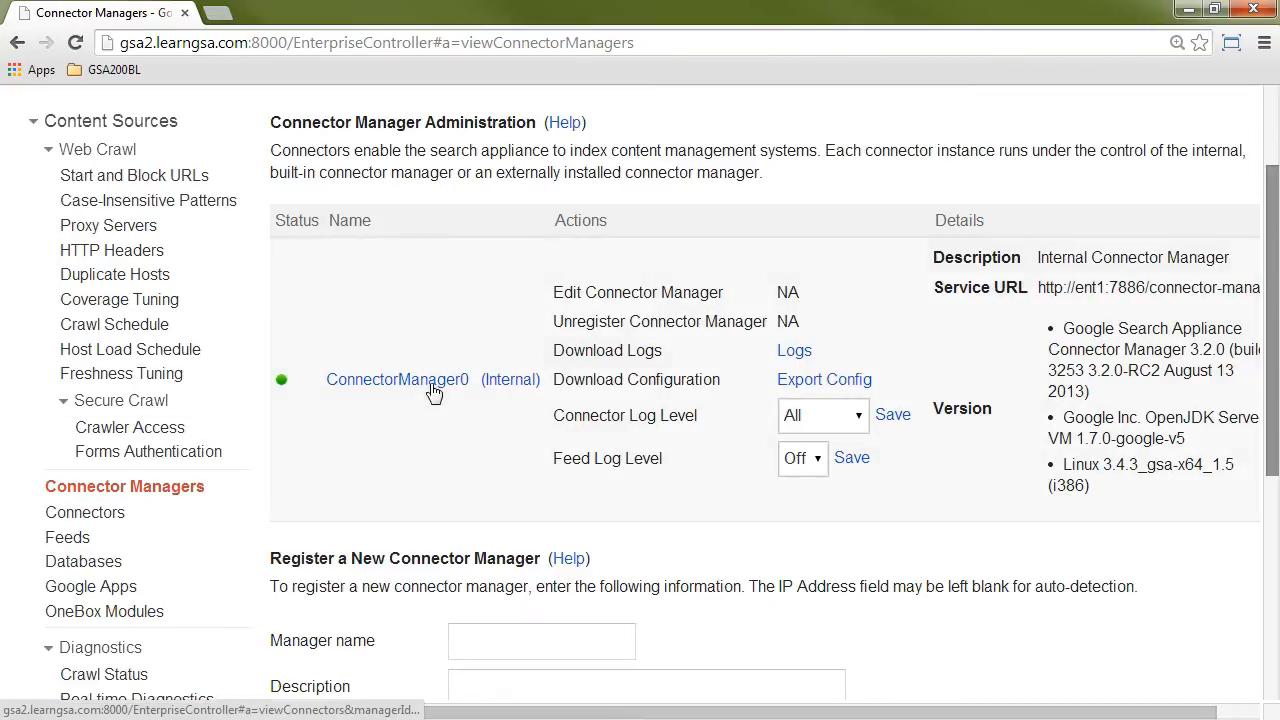
{"action": "left_click_drag", "start_coordinate": [1274, 335], "coordinate": [1277, 256]}
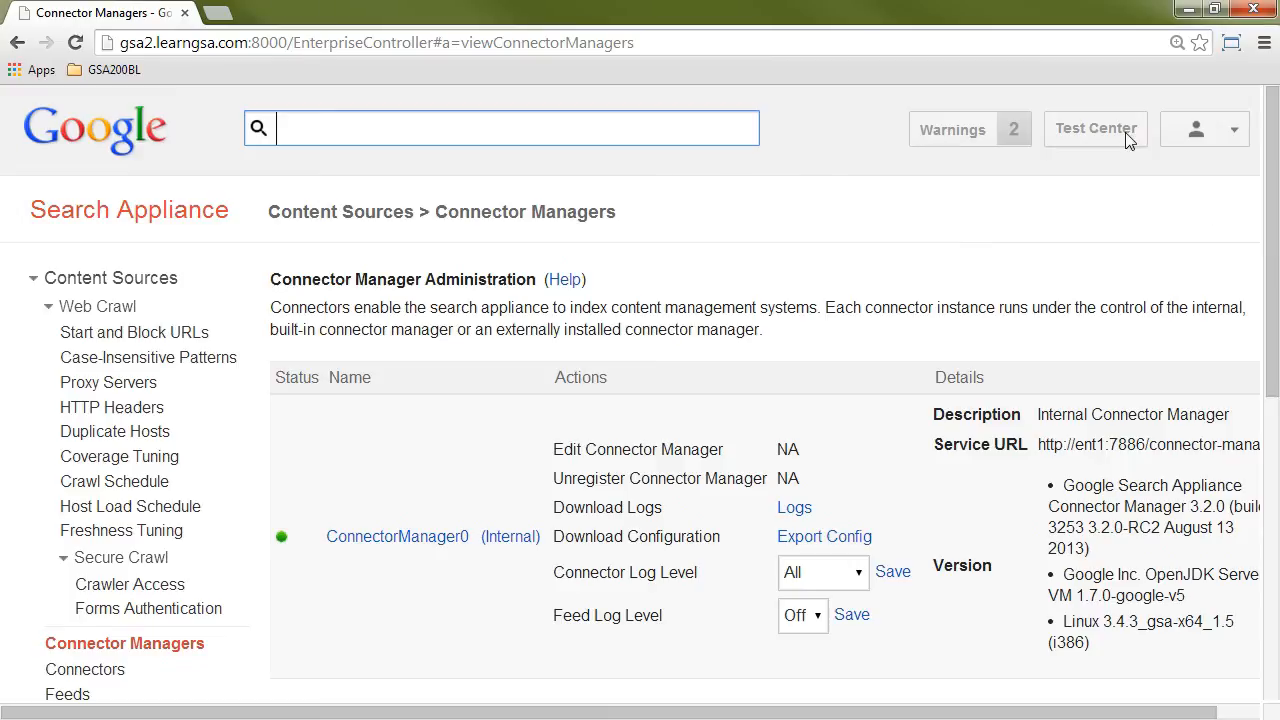
Step: Switch to the user2.learngsa.com remote desktop and connect MySQL Query Browser to manila.learngsa.com with the healthcare schema
{"action": "left_click", "coordinate": [1190, 13]}
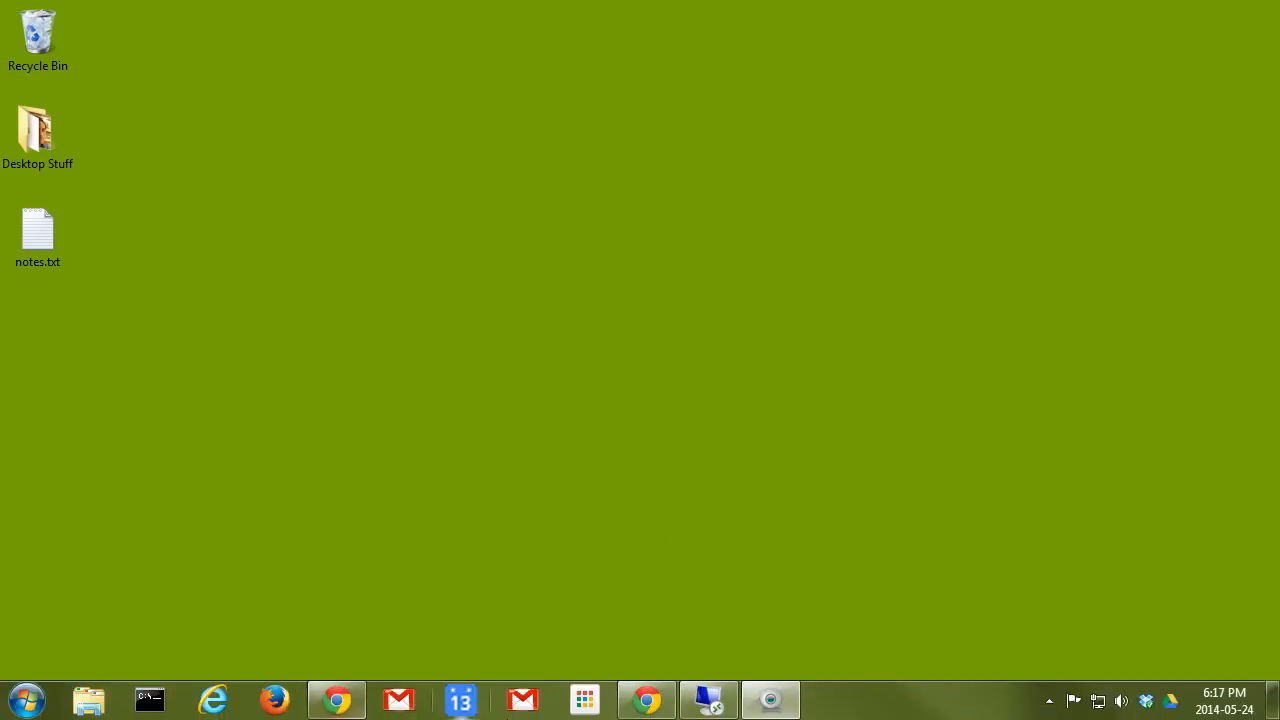
{"action": "left_click", "coordinate": [712, 700]}
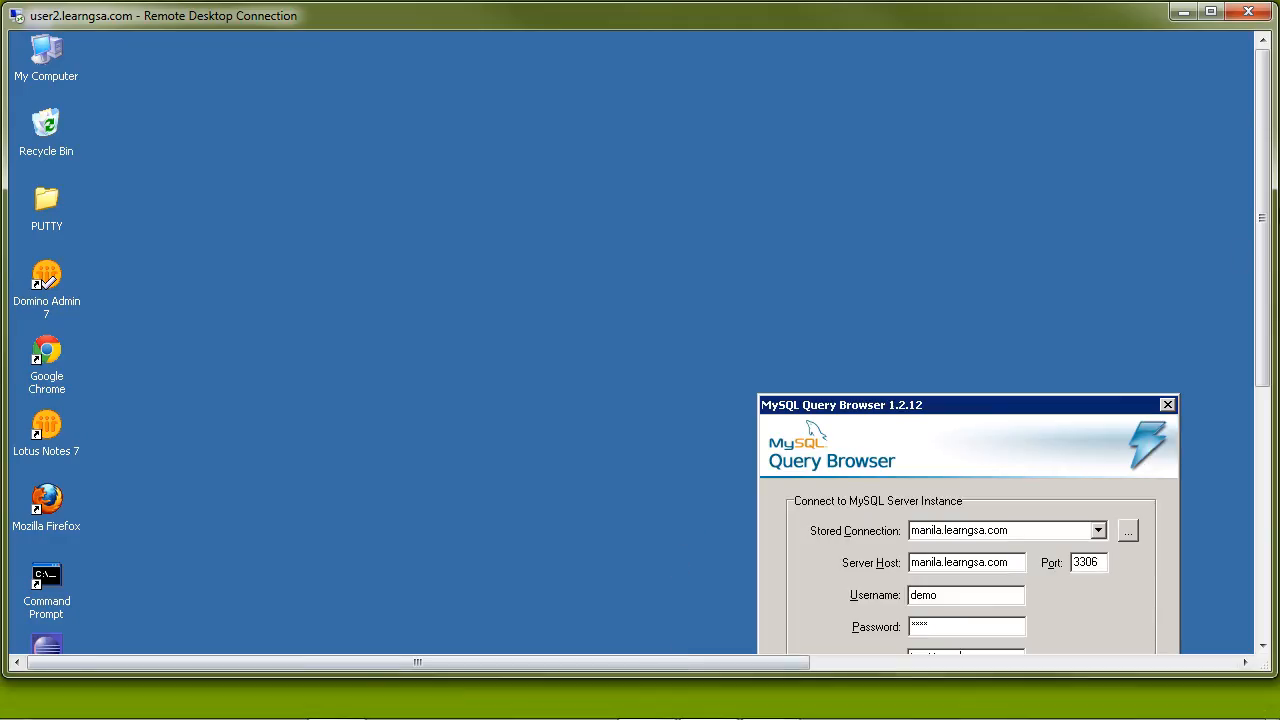
{"action": "left_click", "coordinate": [1211, 11]}
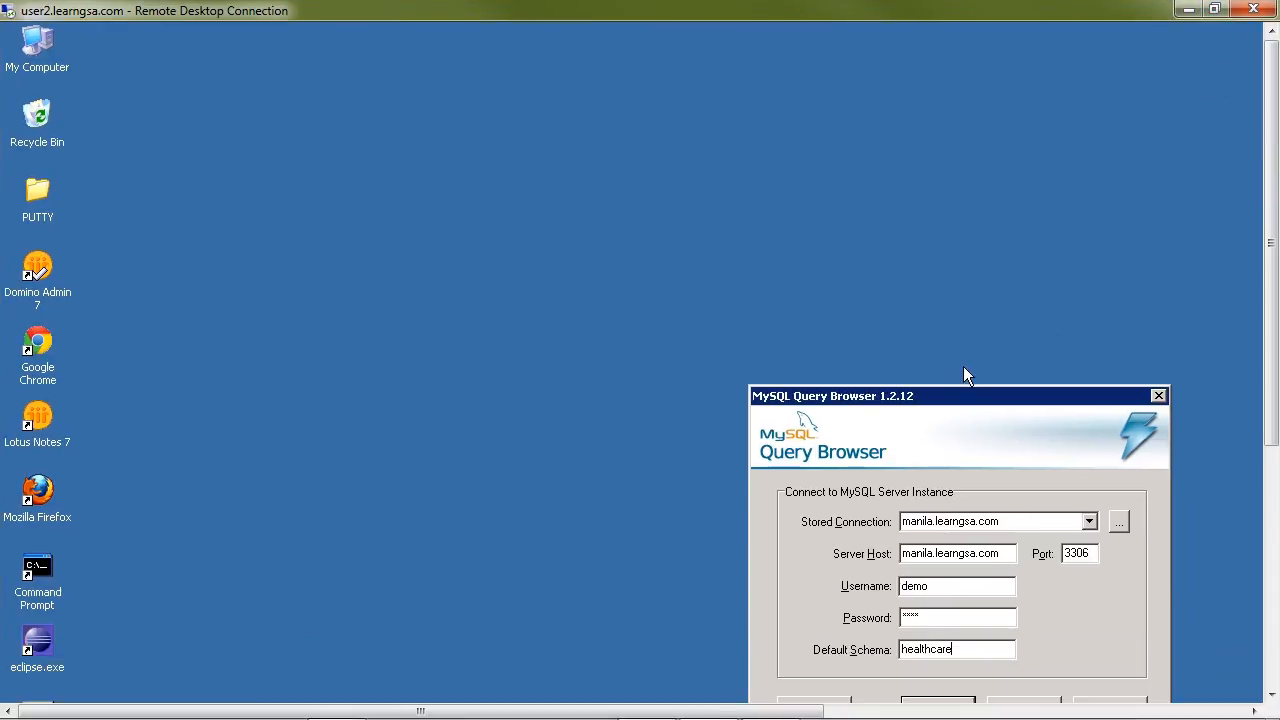
{"action": "left_click_drag", "start_coordinate": [1270, 258], "coordinate": [1267, 376]}
{"action": "left_click_drag", "start_coordinate": [959, 201], "coordinate": [515, 204]}
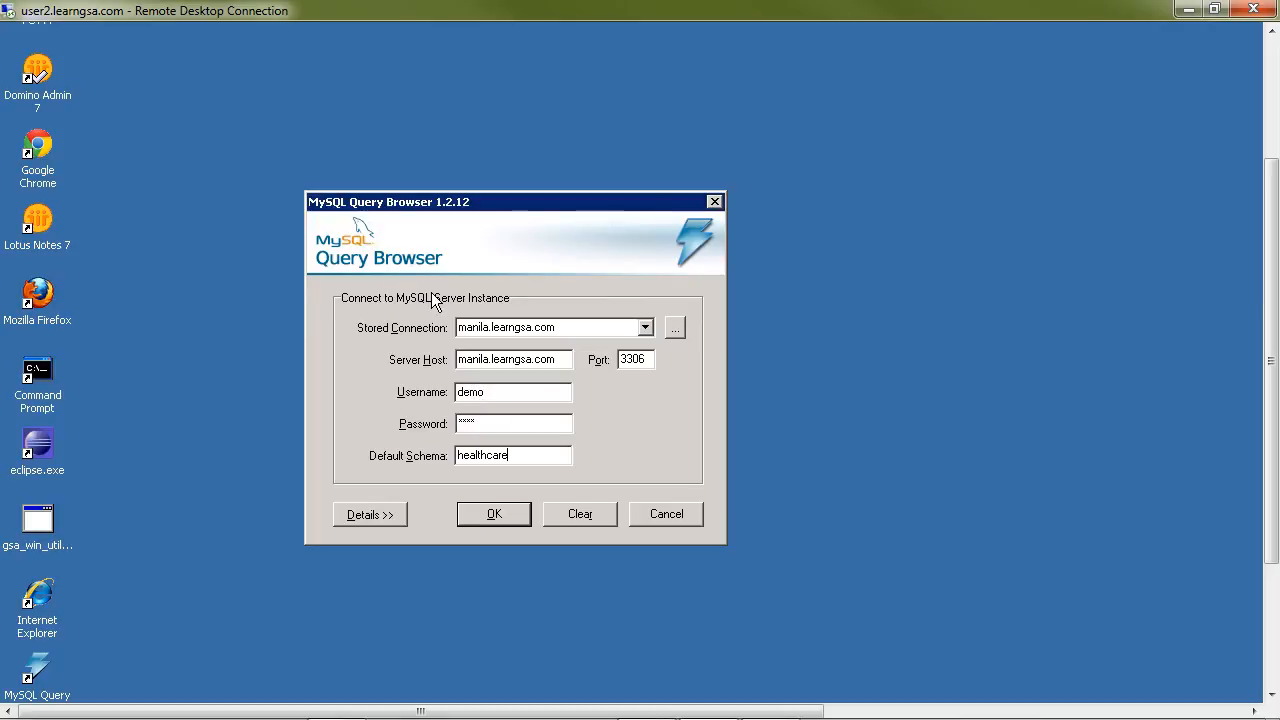
{"action": "double_click", "coordinate": [462, 362]}
{"action": "left_click", "coordinate": [494, 514]}
Step: Run the query "select * from carrier;" against the healthcare schema
{"action": "left_click_drag", "start_coordinate": [1276, 405], "coordinate": [1276, 326]}
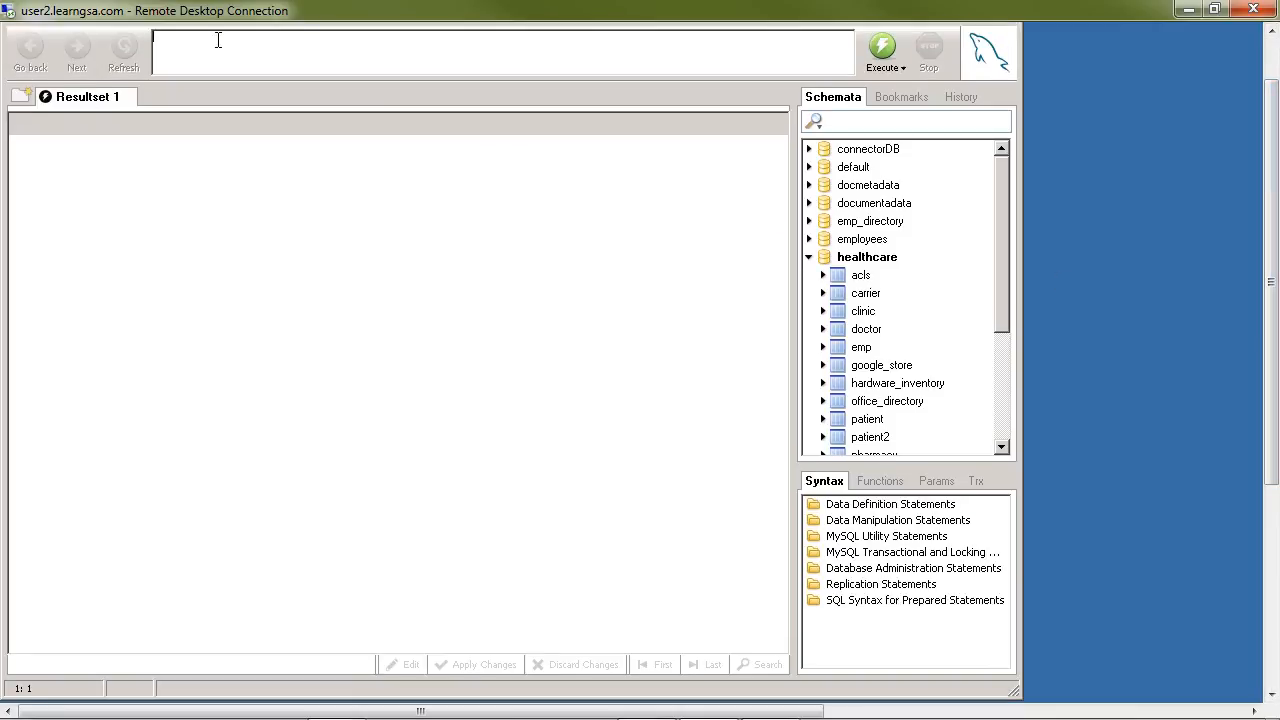
{"action": "type", "text": "elect * from carrier;"}
{"action": "left_click", "coordinate": [886, 48]}
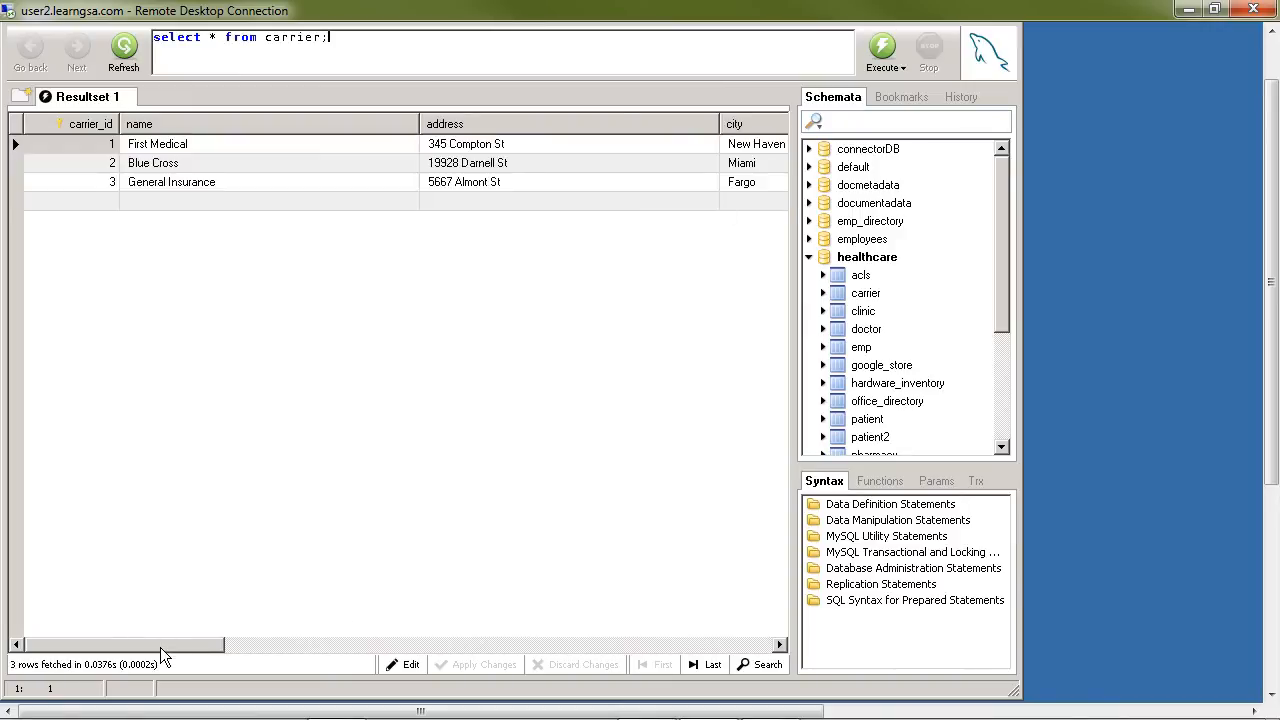
Step: Narrow the url column, widen the signup column, and examine their values in the carrier results before returning to the first columns
{"action": "left_click_drag", "start_coordinate": [160, 647], "coordinate": [704, 687]}
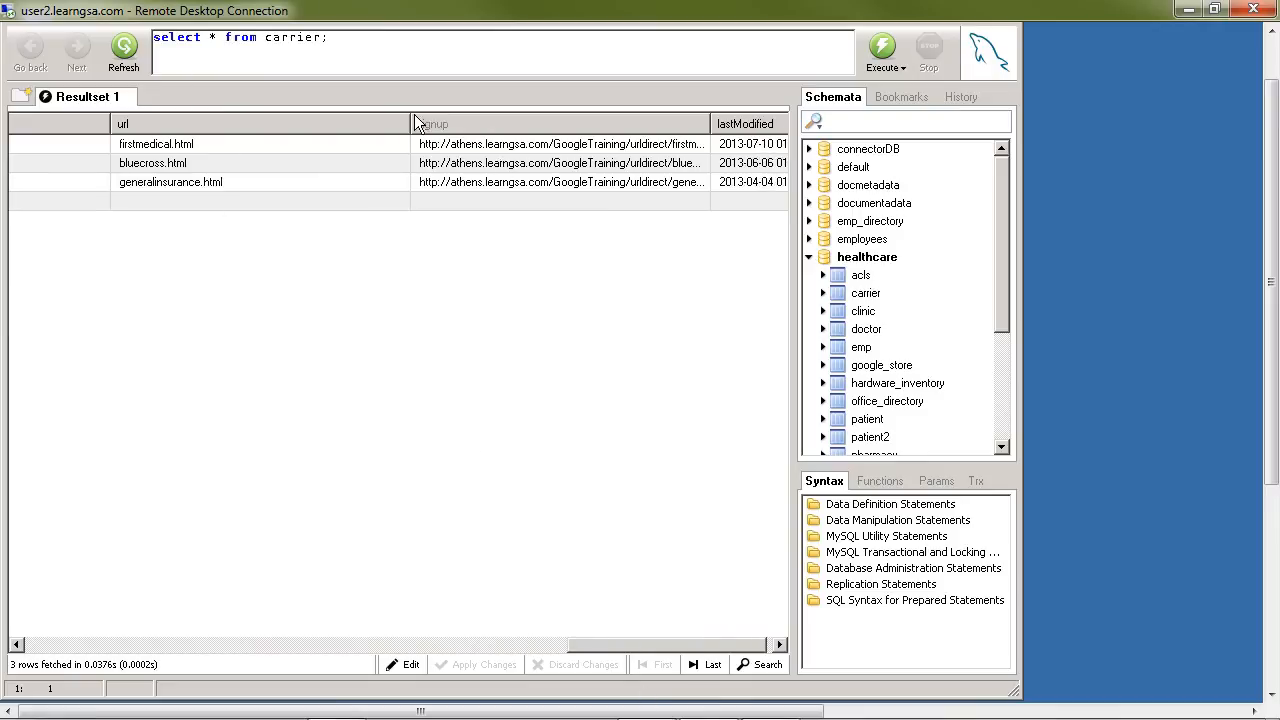
{"action": "left_click_drag", "start_coordinate": [410, 124], "coordinate": [331, 123]}
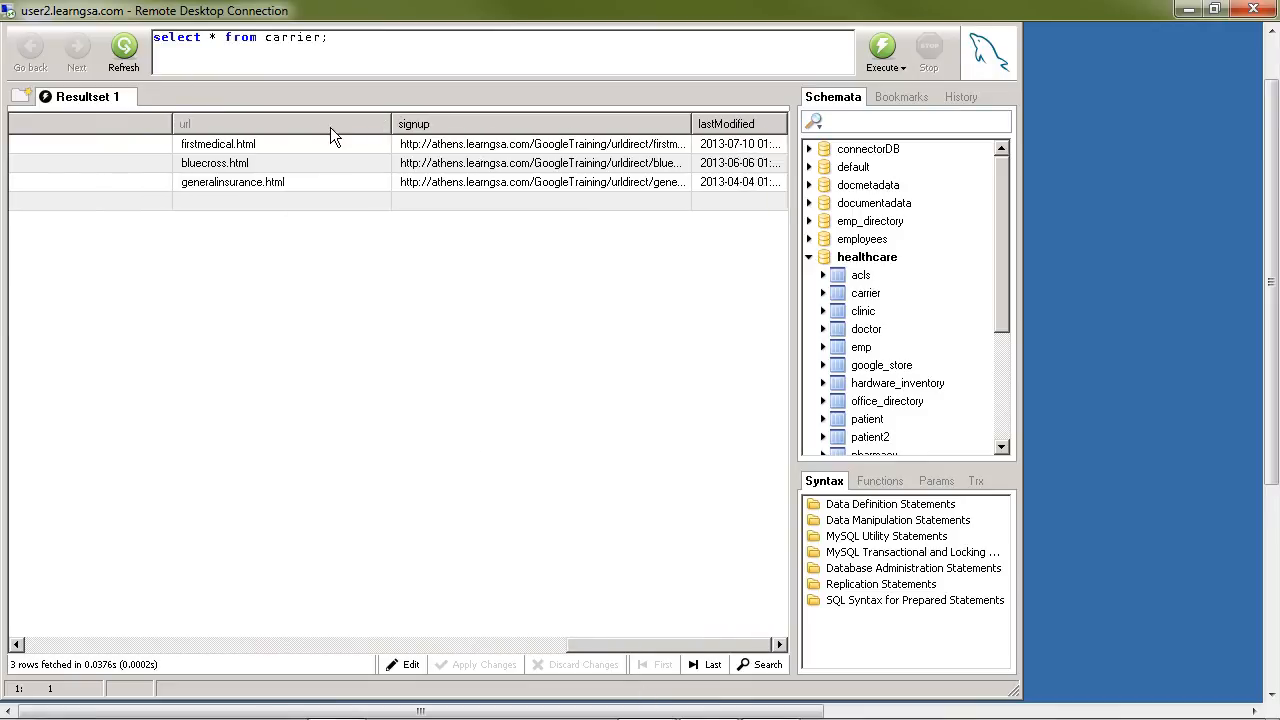
{"action": "left_click_drag", "start_coordinate": [694, 124], "coordinate": [786, 124]}
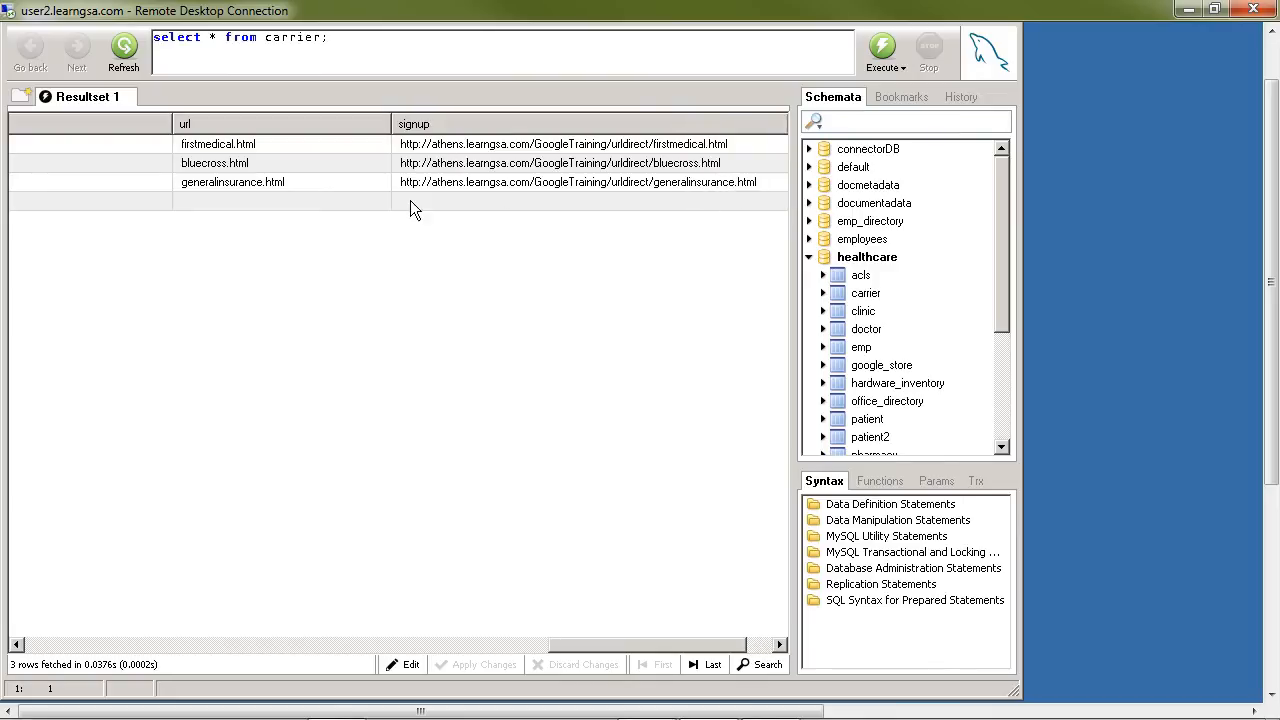
{"action": "left_click", "coordinate": [420, 150]}
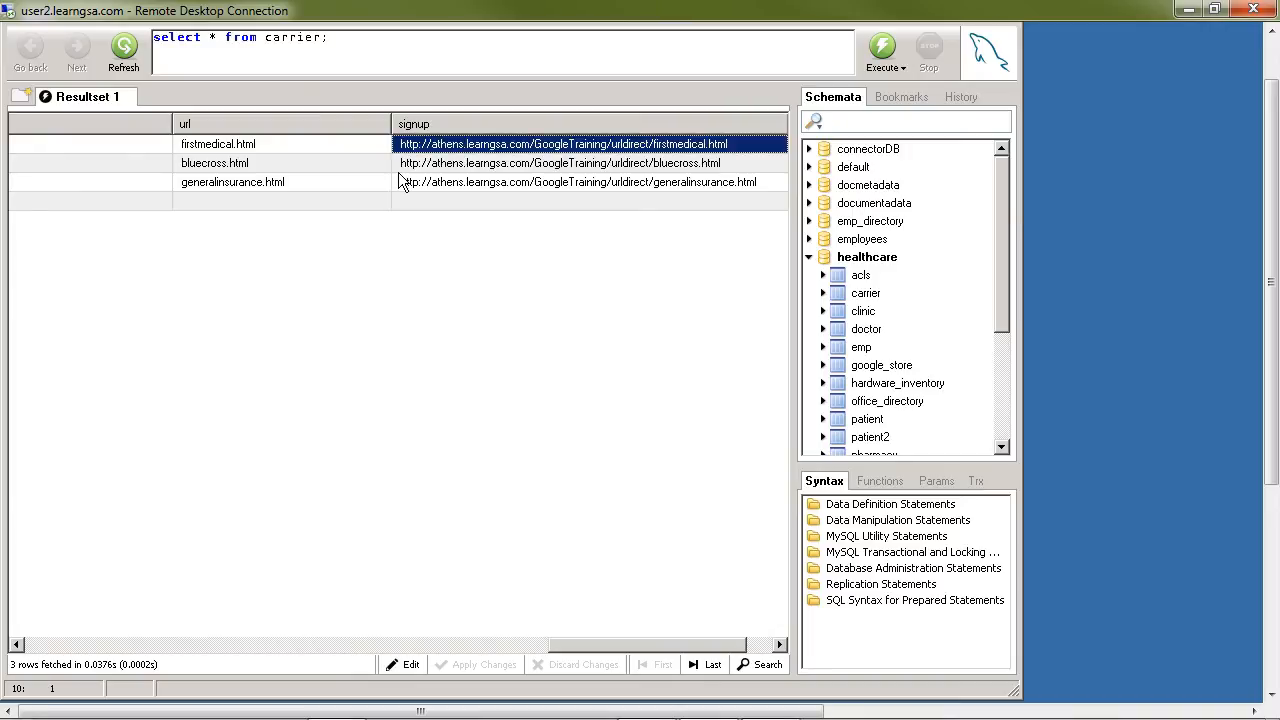
{"action": "left_click", "coordinate": [277, 143]}
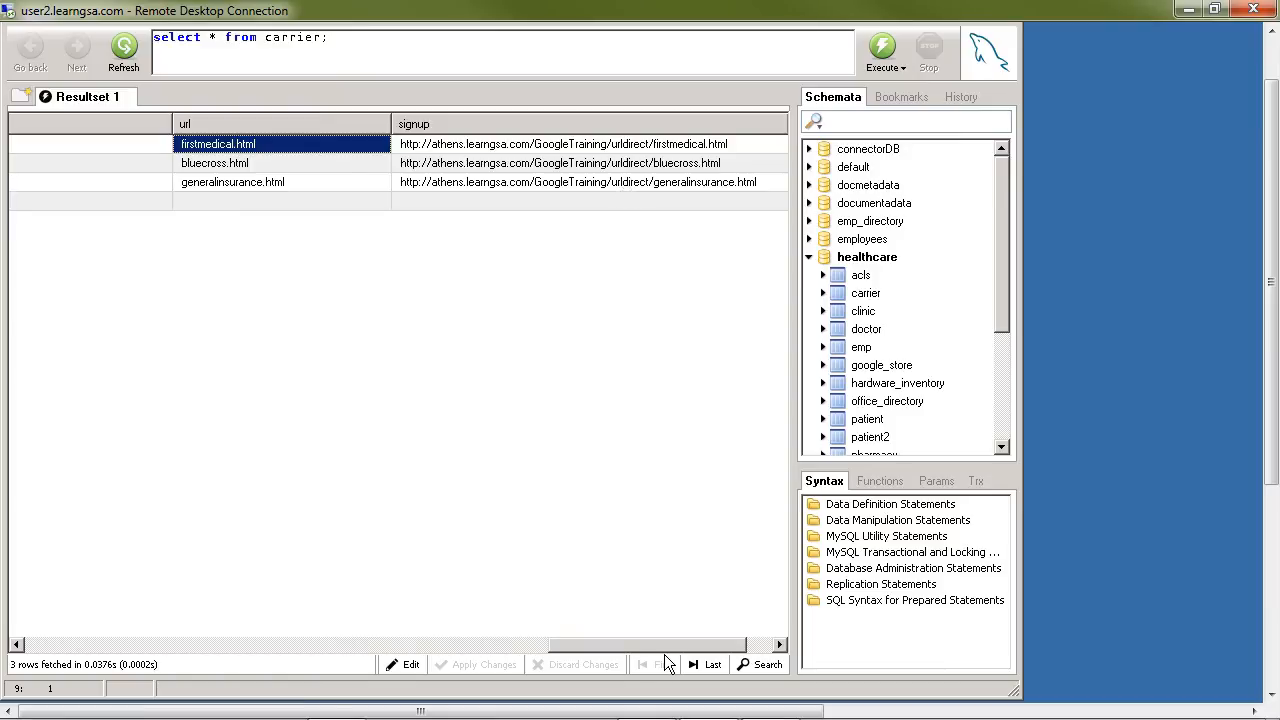
{"action": "left_click_drag", "start_coordinate": [669, 644], "coordinate": [115, 647]}
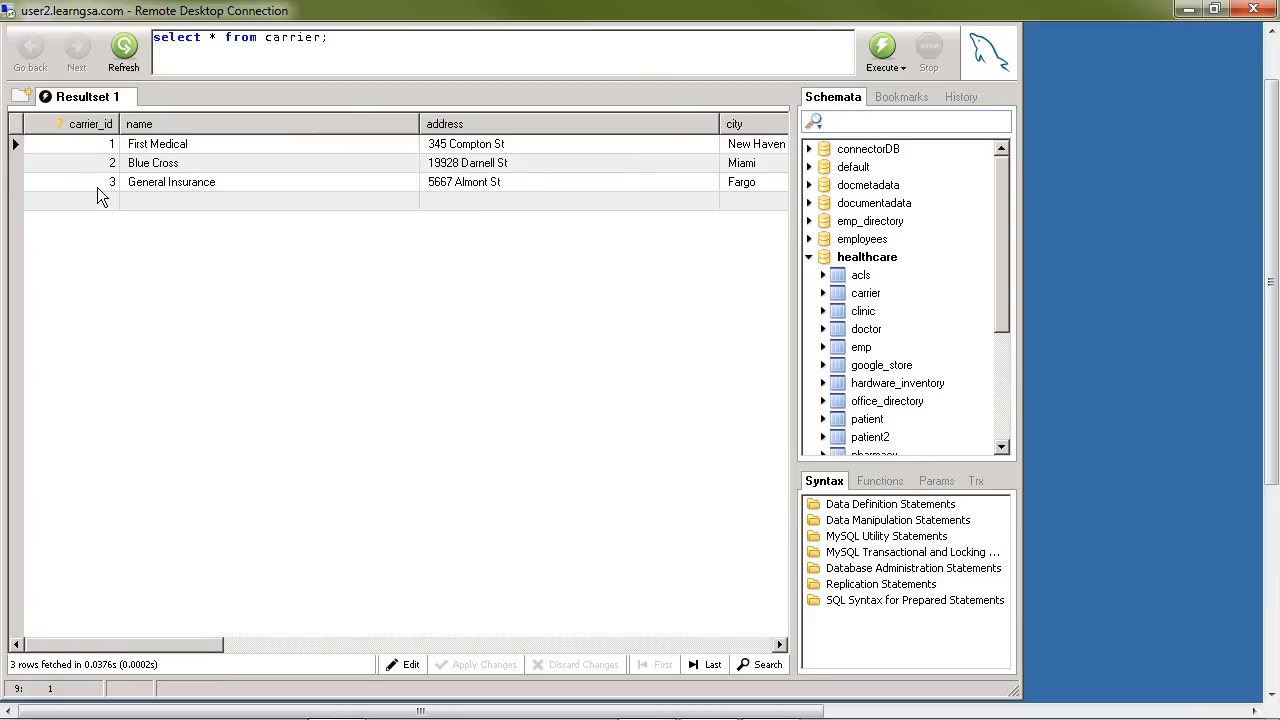
Step: Minimize MySQL Query Browser and launch GCI.exe from the GCI_3.2.6_Windows folder, minimizing the folder window too
{"action": "left_click_drag", "start_coordinate": [1262, 208], "coordinate": [1240, 420]}
{"action": "left_click", "coordinate": [976, 44]}
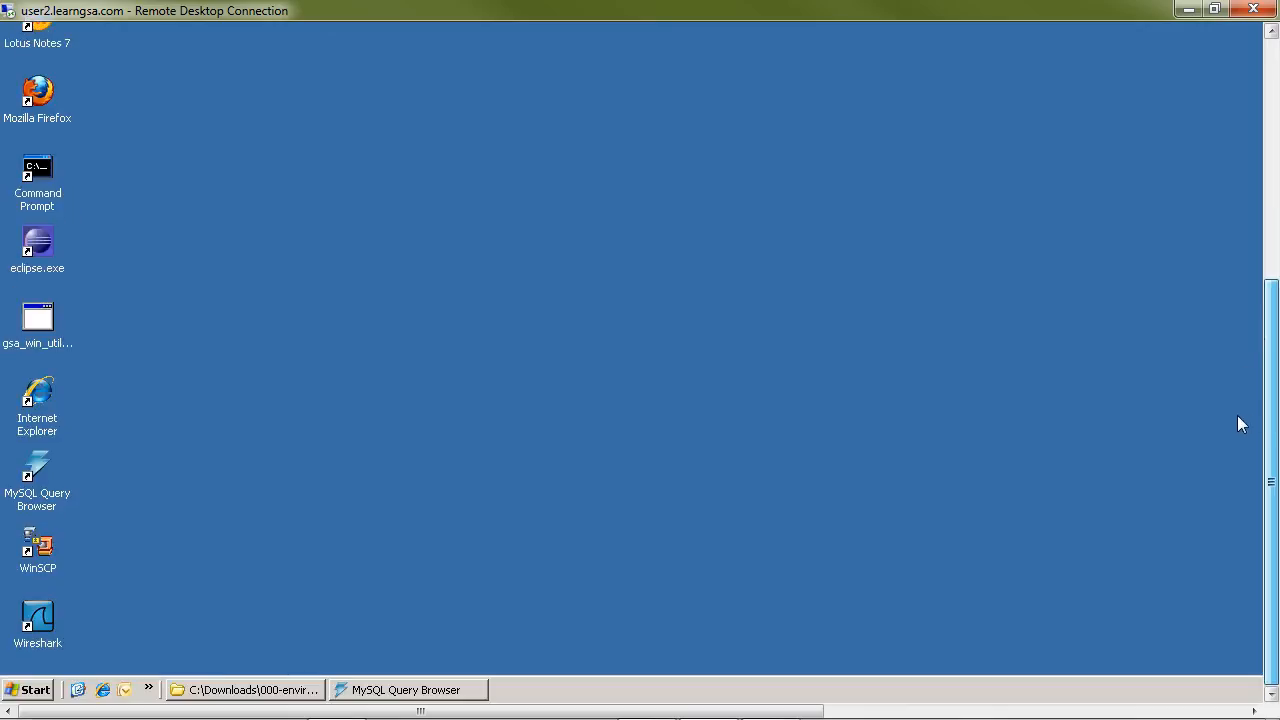
{"action": "left_click", "coordinate": [245, 690]}
{"action": "left_click_drag", "start_coordinate": [1270, 462], "coordinate": [1271, 304]}
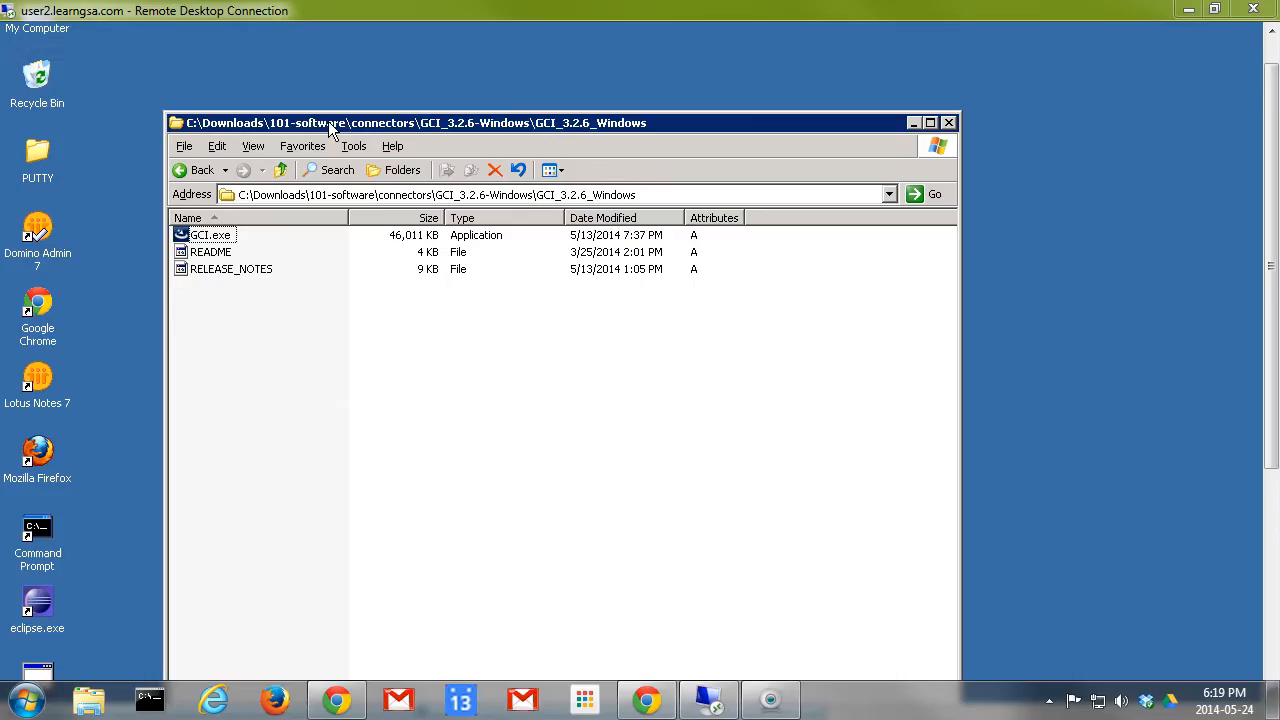
{"action": "left_click", "coordinate": [333, 130]}
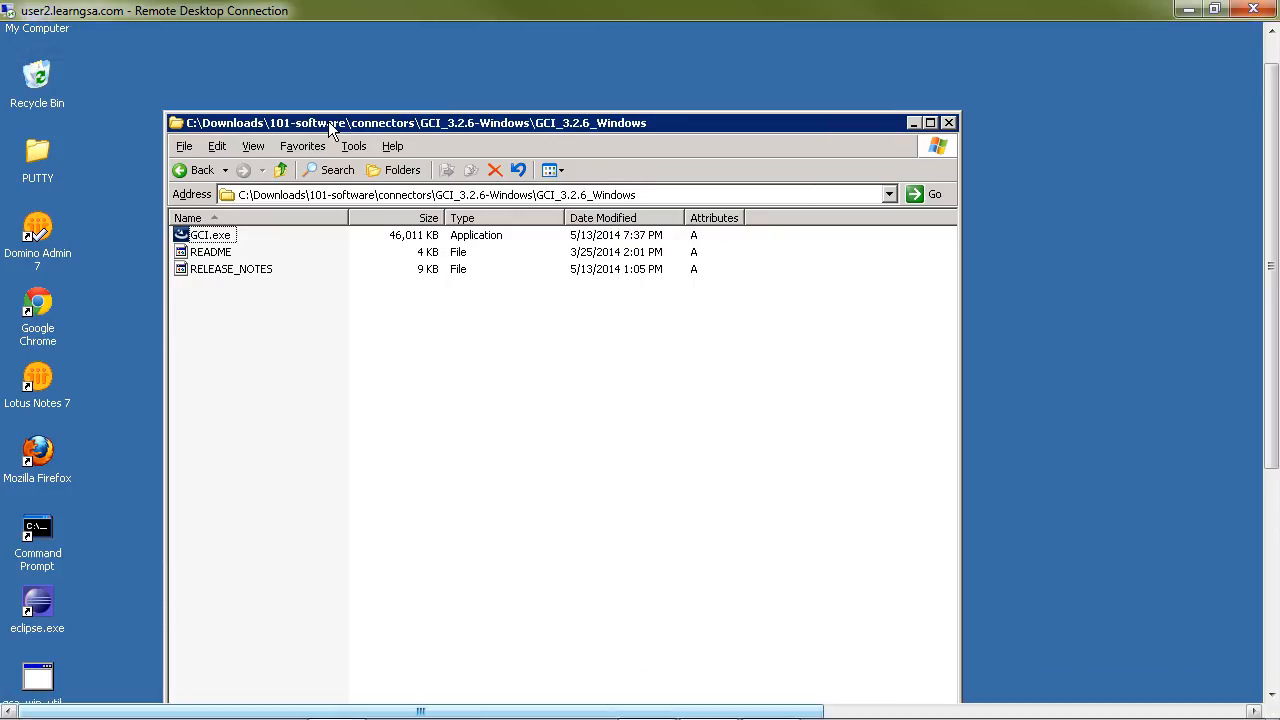
{"action": "double_click", "coordinate": [206, 236]}
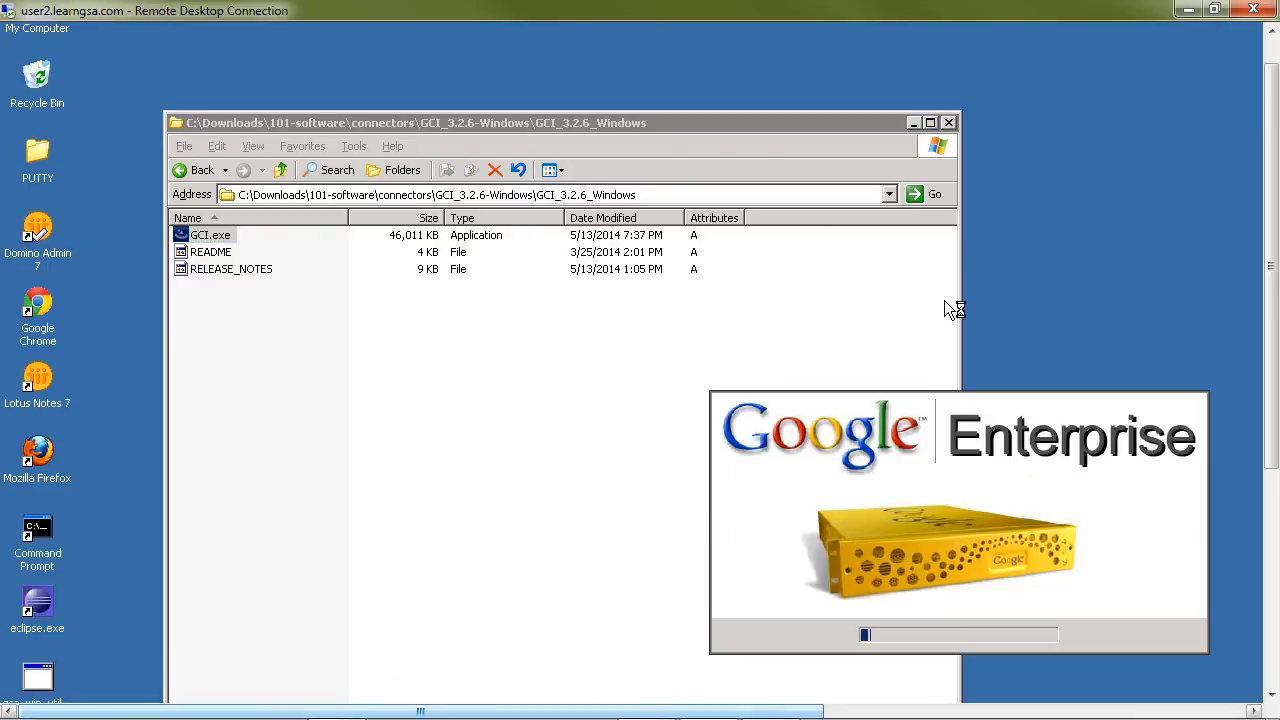
{"action": "left_click", "coordinate": [916, 124]}
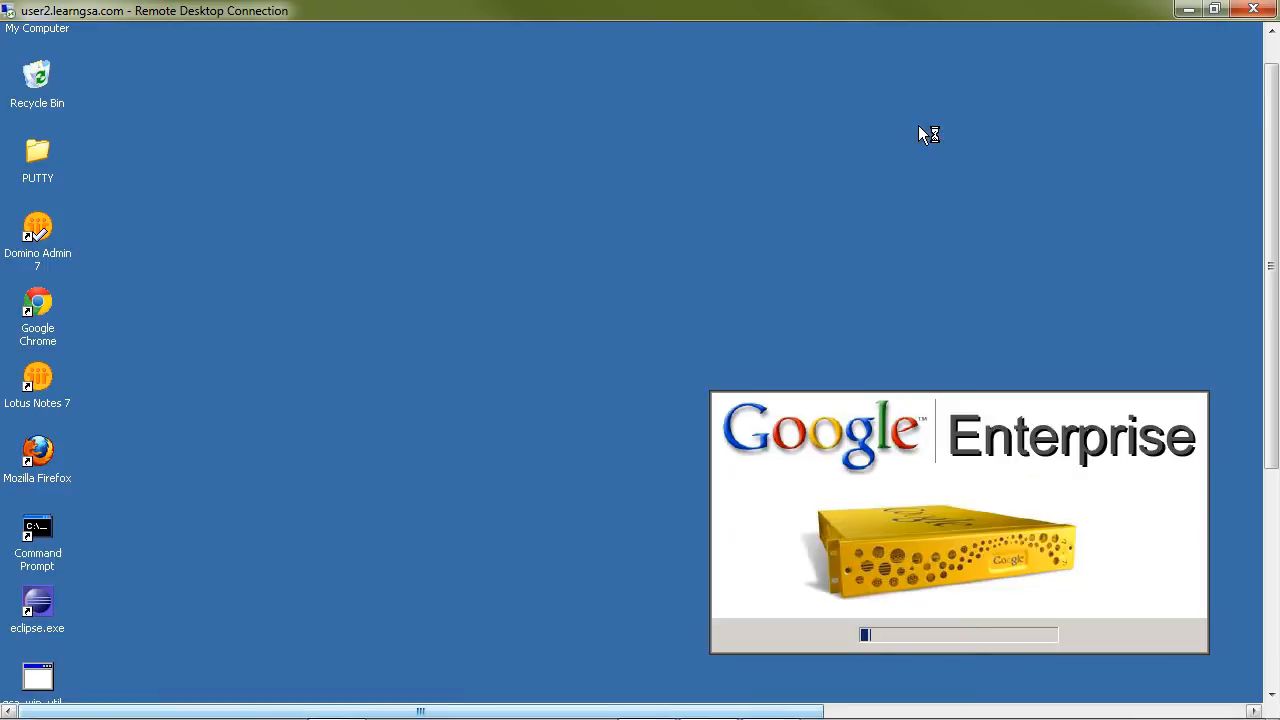
Step: Go past the connector installer's introduction and accept the terms of the License Agreement
{"action": "left_click_drag", "start_coordinate": [728, 712], "coordinate": [828, 712]}
{"action": "left_click_drag", "start_coordinate": [1273, 328], "coordinate": [1273, 421]}
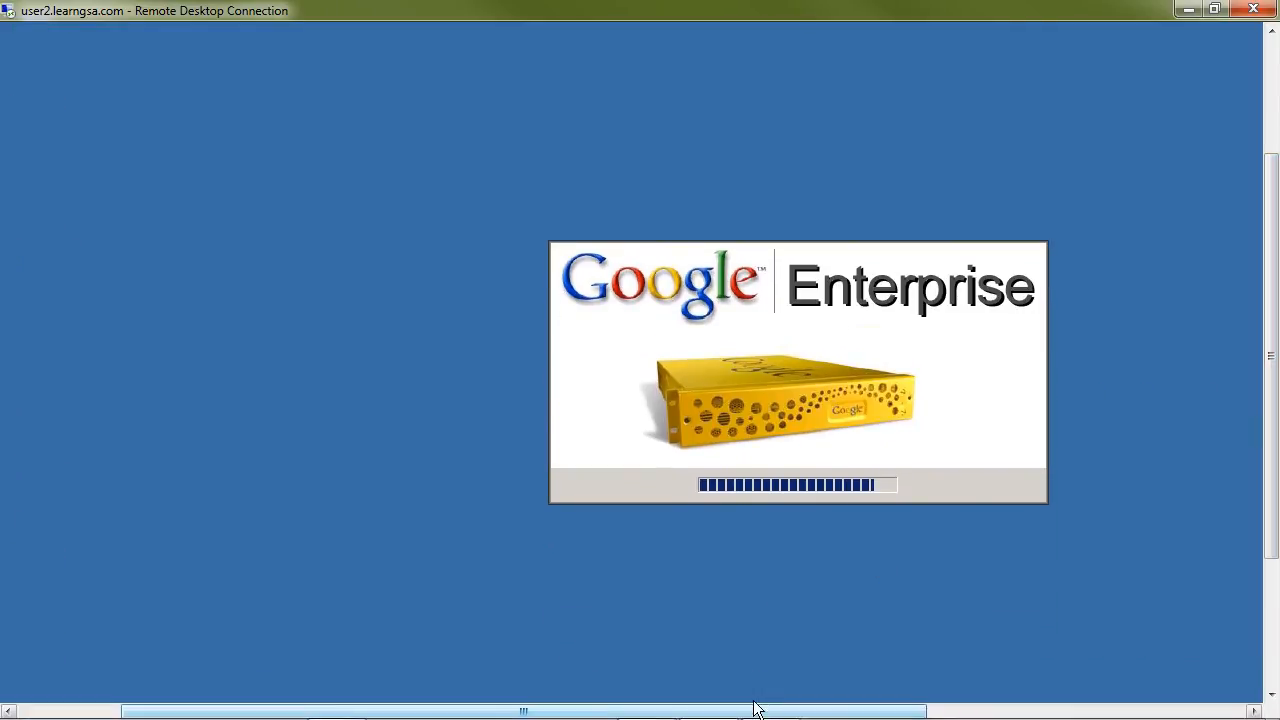
{"action": "left_click_drag", "start_coordinate": [751, 711], "coordinate": [851, 711]}
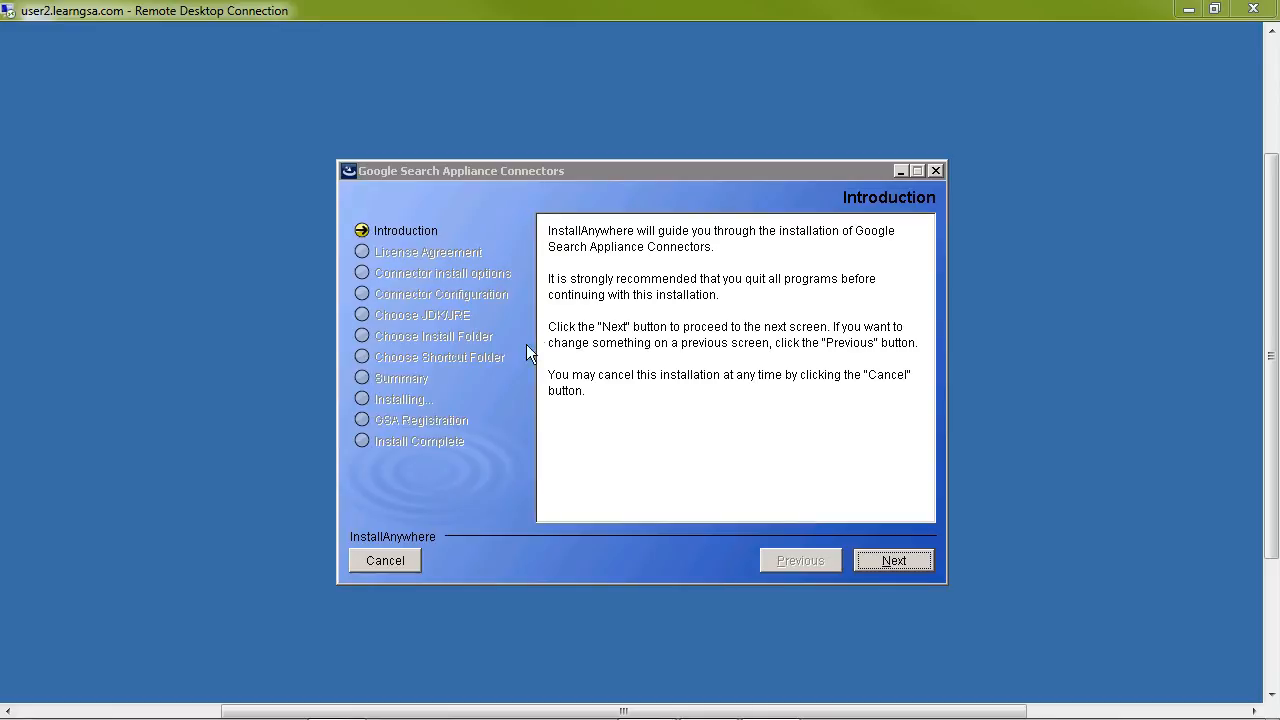
{"action": "left_click", "coordinate": [895, 561]}
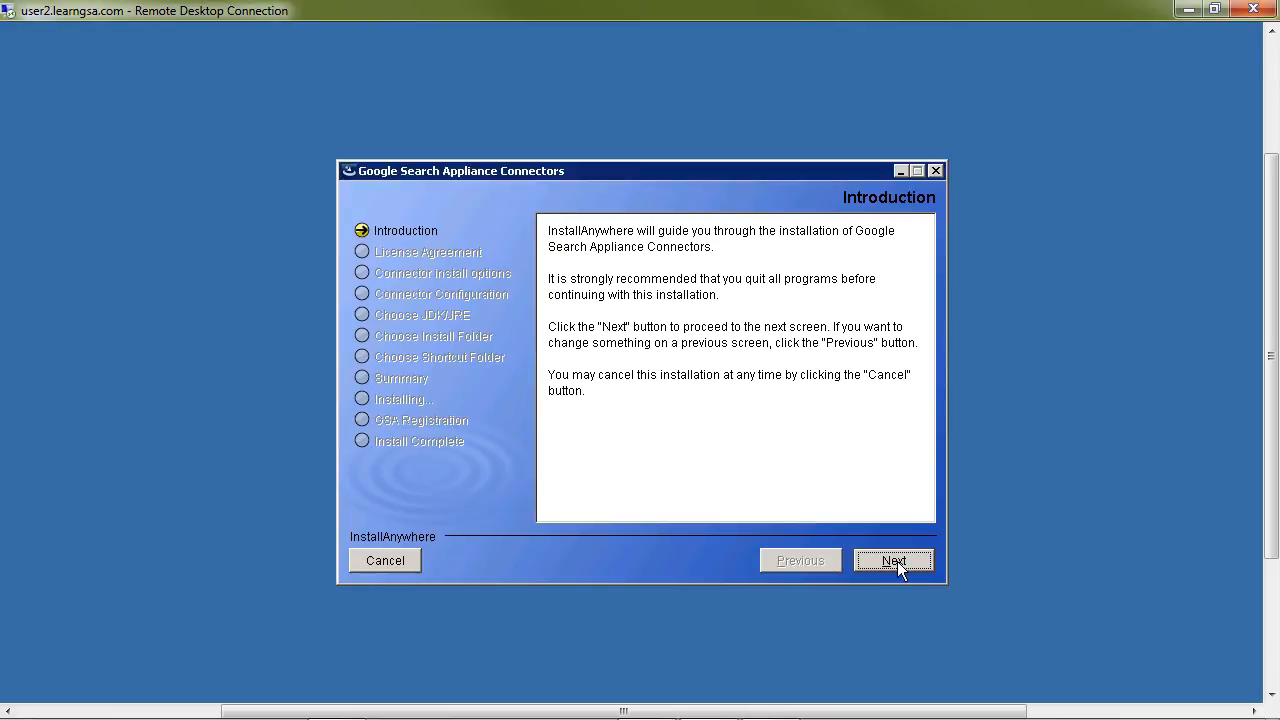
{"action": "left_click", "coordinate": [622, 481]}
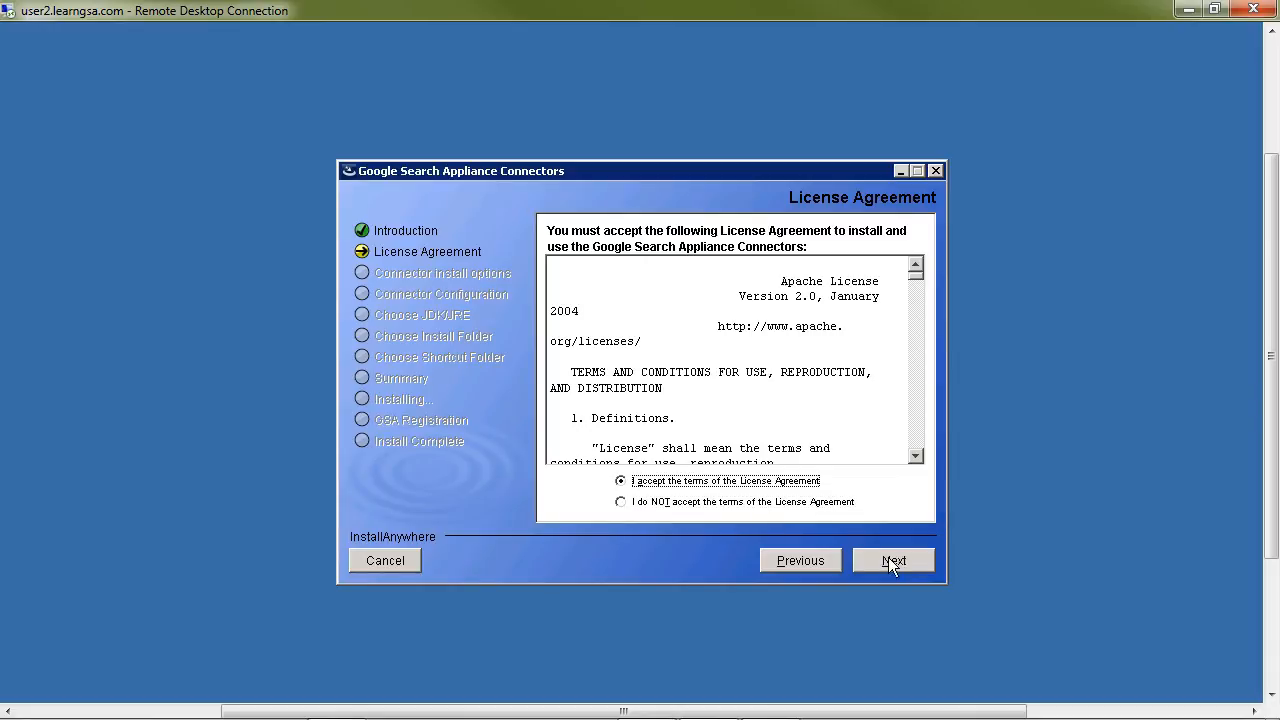
{"action": "left_click", "coordinate": [896, 560]}
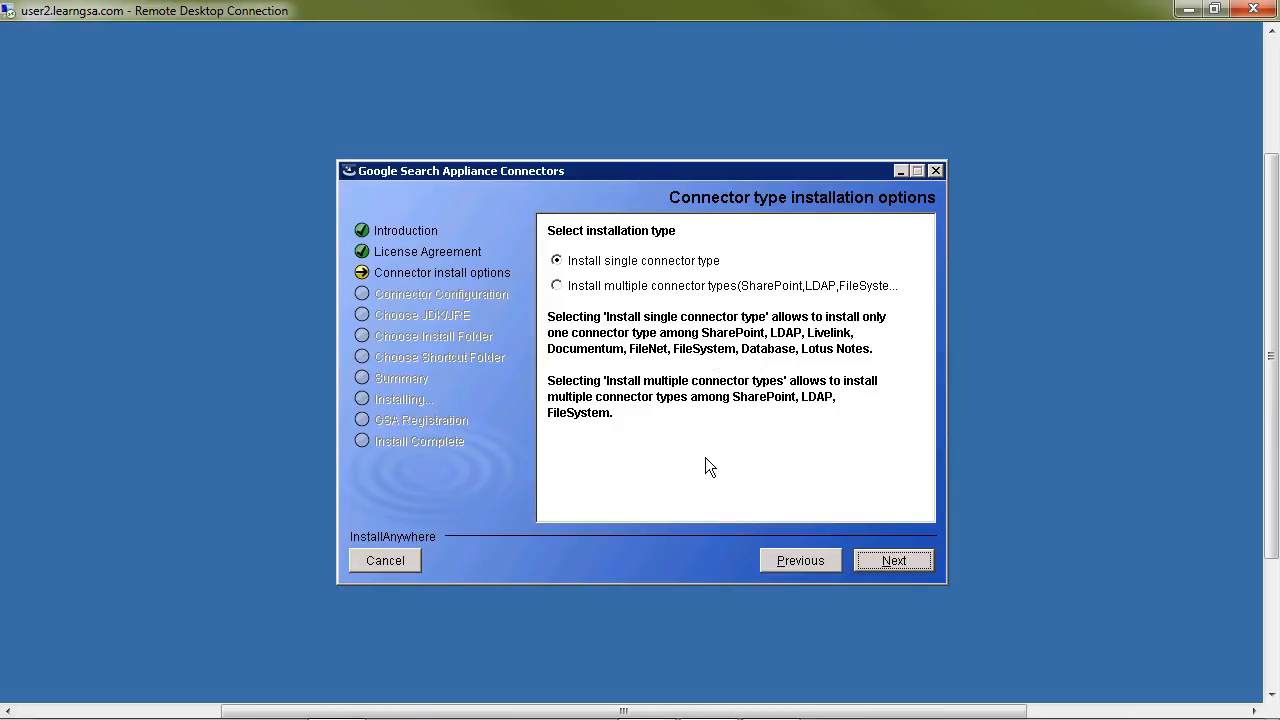
Step: Keep the single connector type installation and choose GSA Connector for Databases (V. 3.2.4) as the connector to install
{"action": "left_click", "coordinate": [899, 560]}
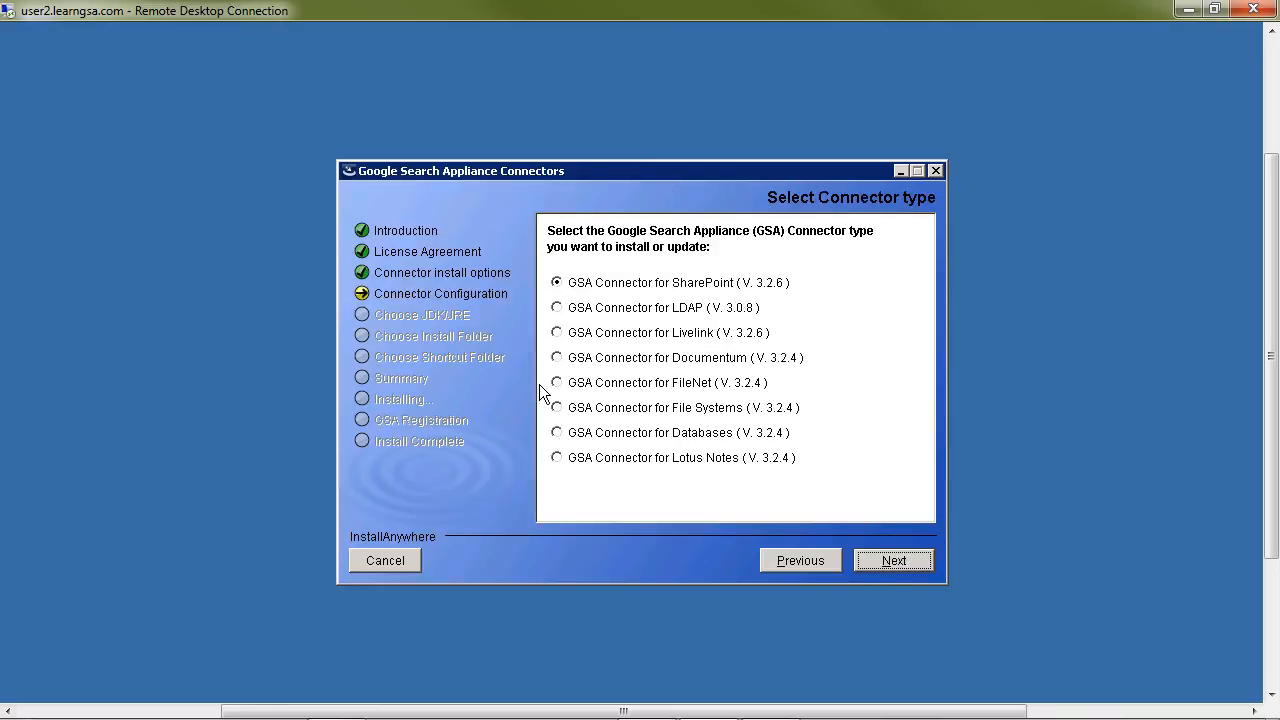
{"action": "left_click", "coordinate": [557, 432]}
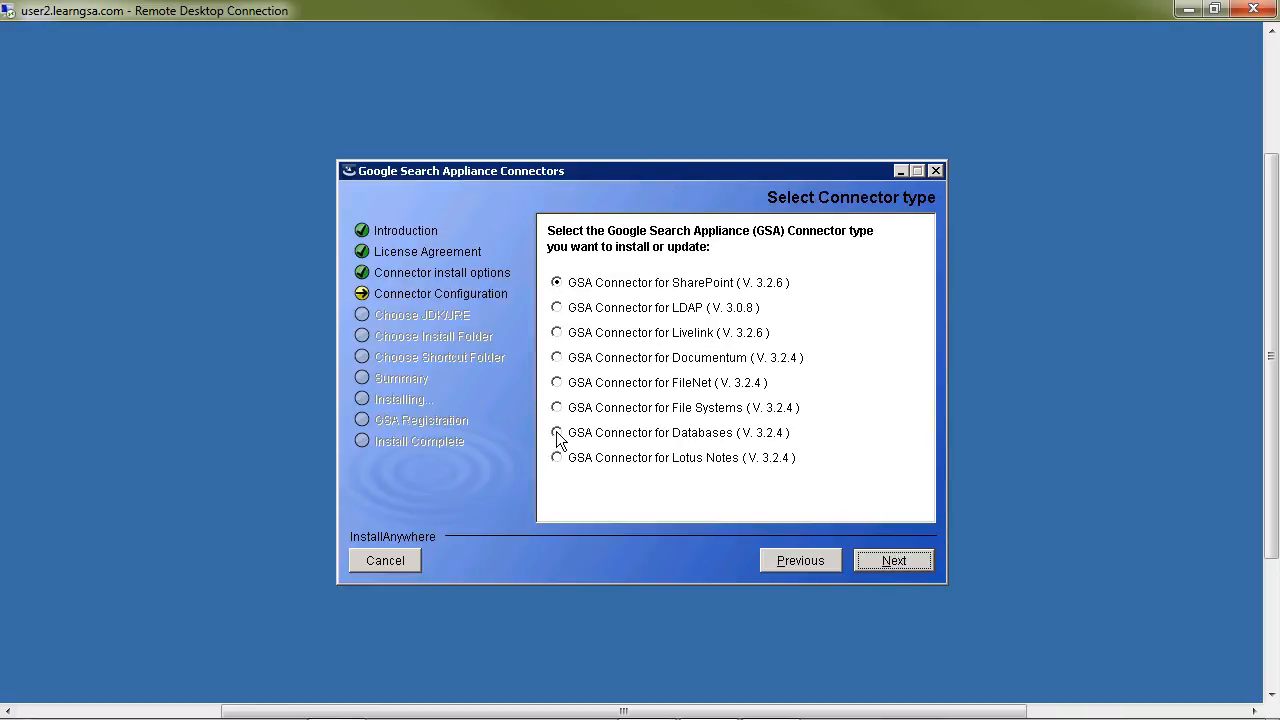
{"action": "left_click", "coordinate": [895, 561]}
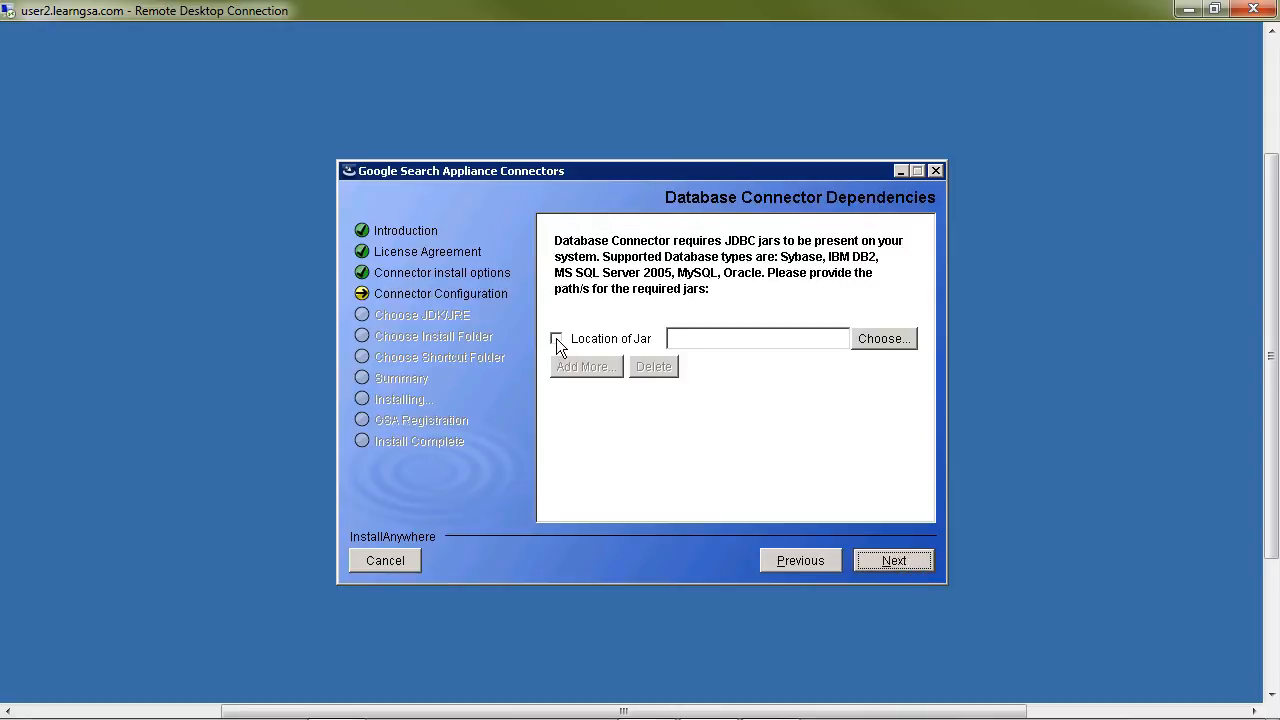
Step: Browse for the JDBC jar location to the mysql-connector-java-5.1.17 folder under C:\Downloads\000-environment
{"action": "left_click", "coordinate": [891, 338]}
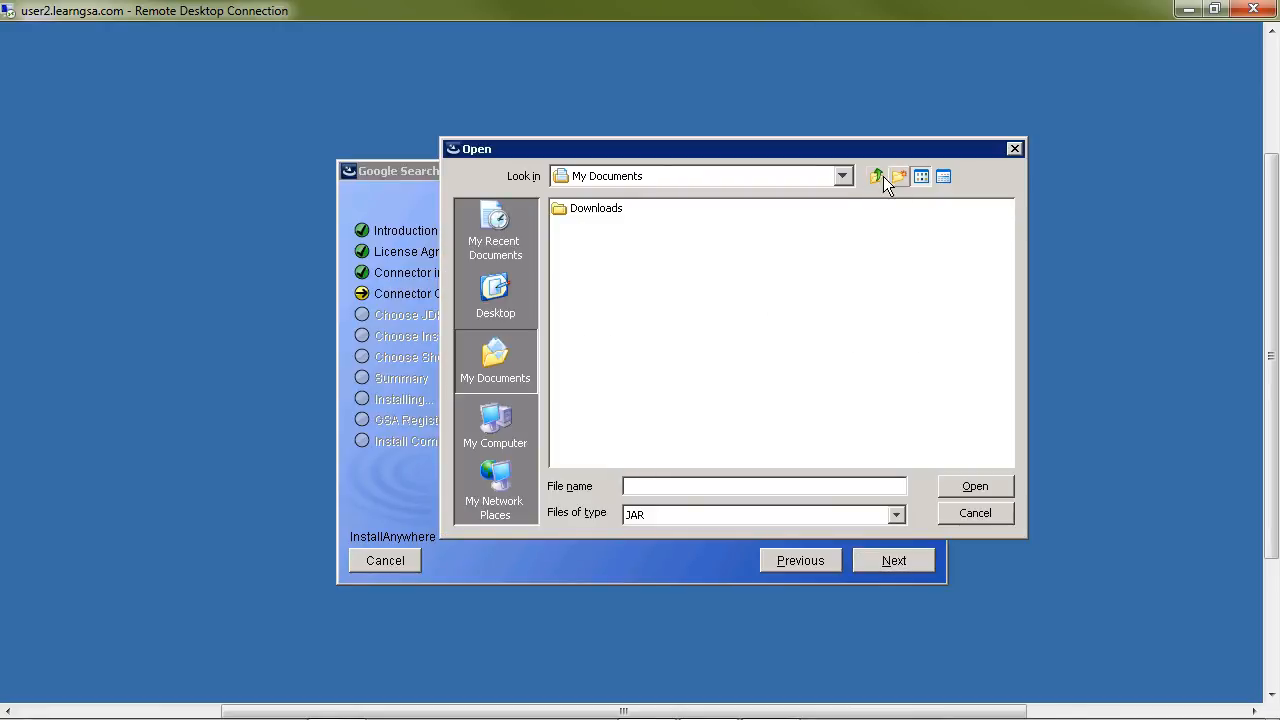
{"action": "left_click", "coordinate": [883, 177]}
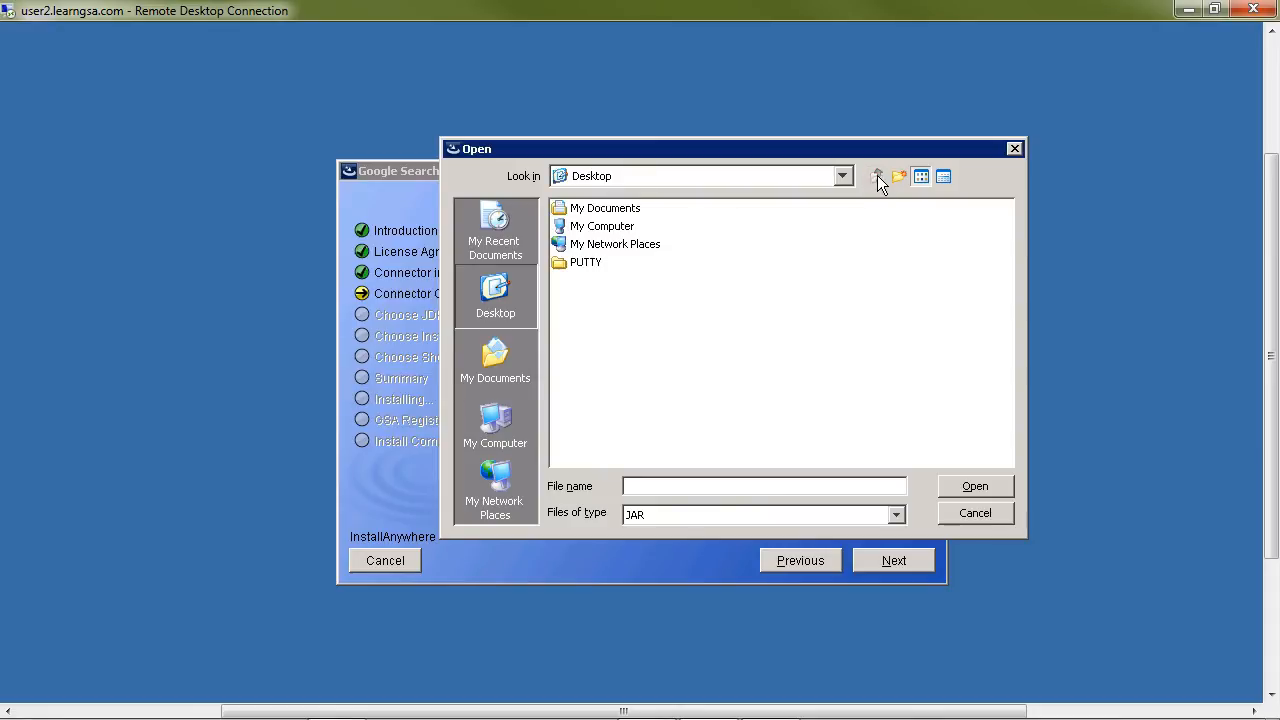
{"action": "double_click", "coordinate": [604, 226]}
{"action": "double_click", "coordinate": [603, 226]}
{"action": "double_click", "coordinate": [596, 300]}
{"action": "left_click", "coordinate": [601, 209]}
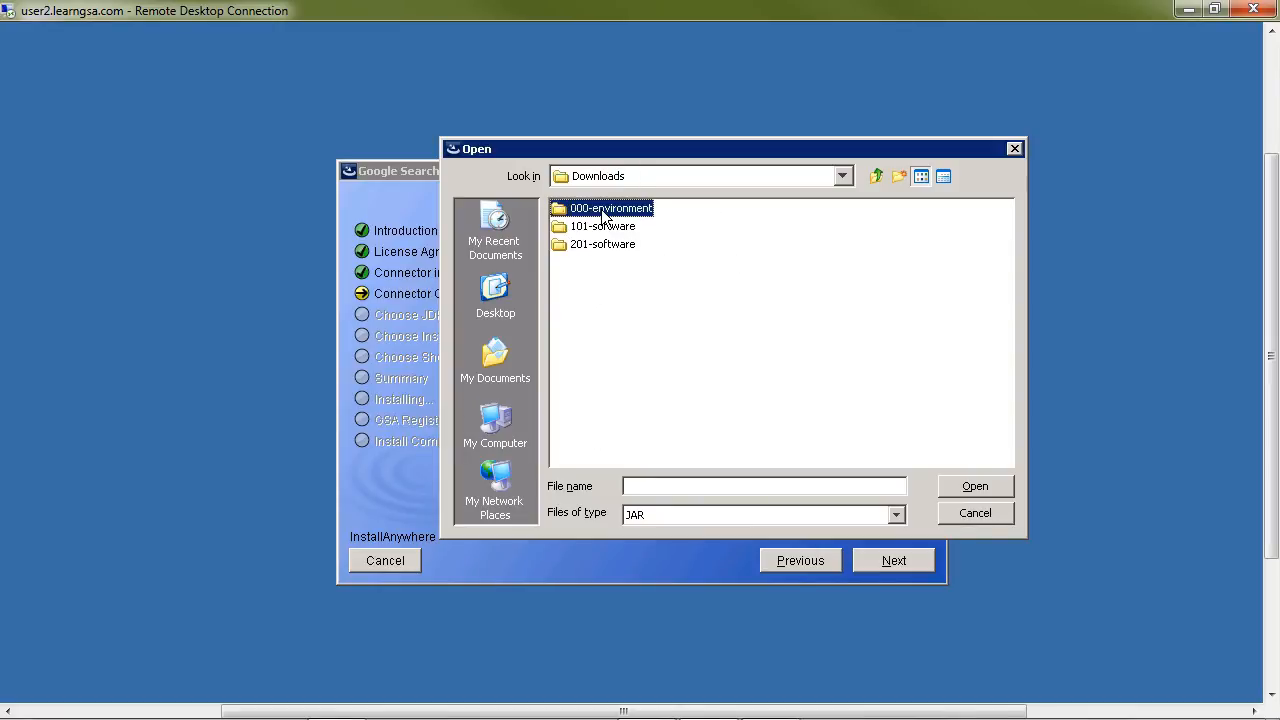
{"action": "double_click", "coordinate": [601, 209]}
{"action": "double_click", "coordinate": [601, 209]}
{"action": "double_click", "coordinate": [611, 207]}
Step: Add mysql-connector-java-5.1.17-bin.jar as the selected database connector dependency and continue to the connector configuration
{"action": "left_click", "coordinate": [608, 245]}
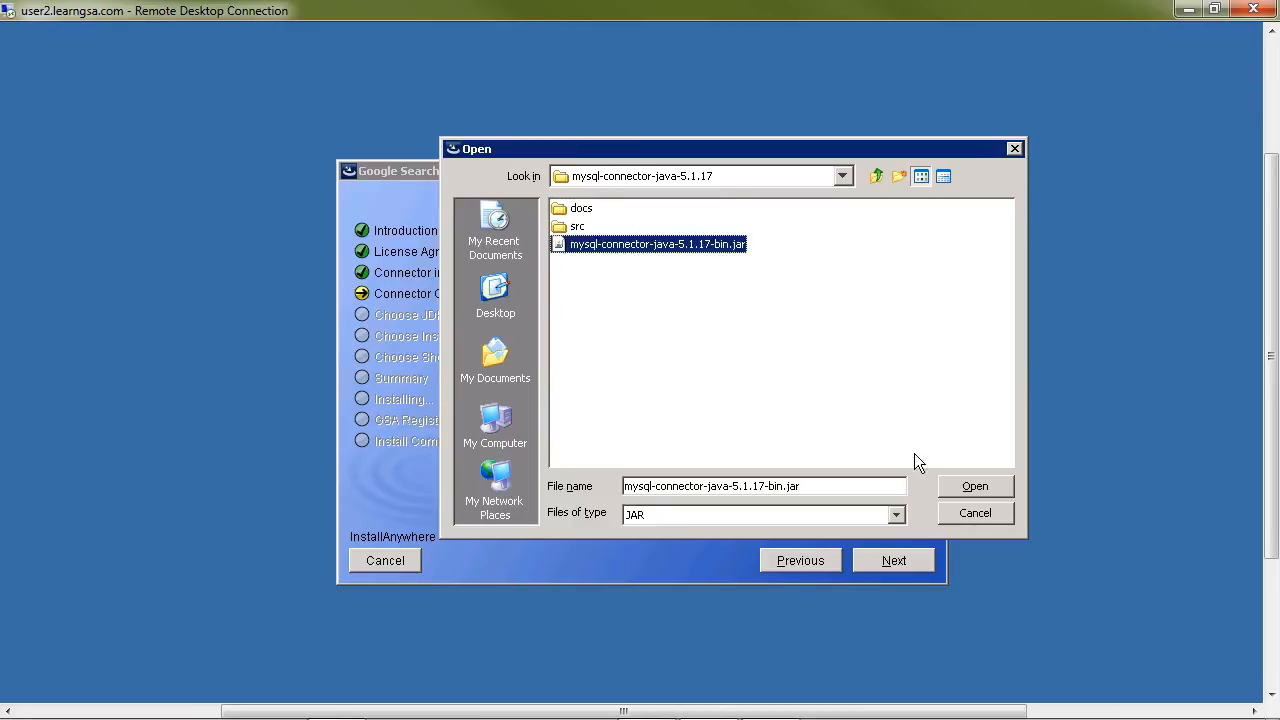
{"action": "left_click", "coordinate": [985, 488]}
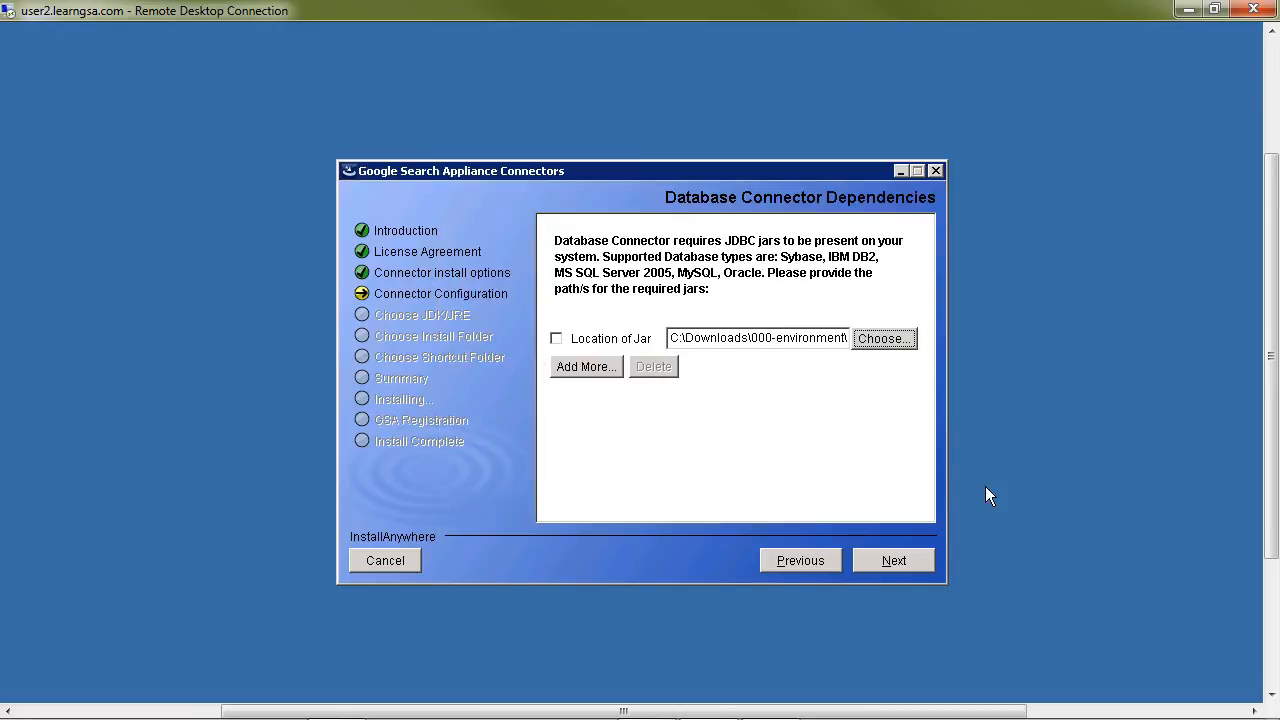
{"action": "left_click", "coordinate": [558, 340]}
{"action": "left_click", "coordinate": [918, 562]}
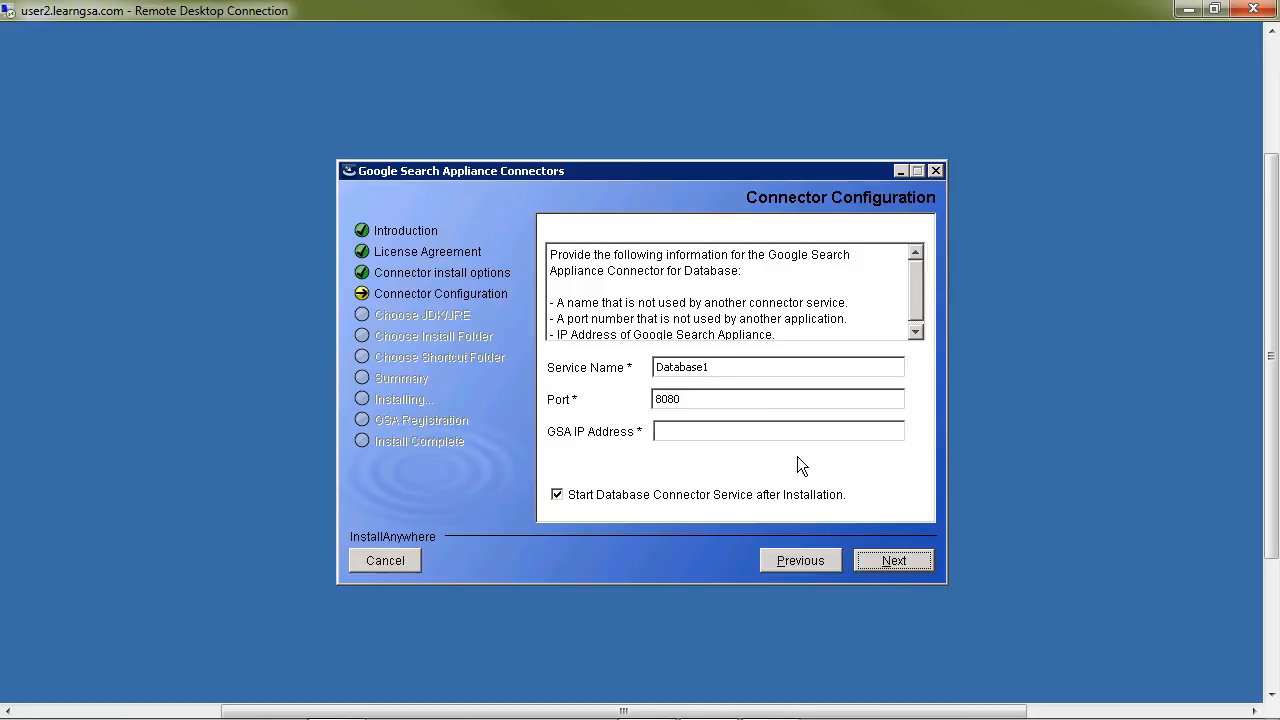
Step: Open a Command Prompt on the remote machine and position it so the installer's GSA IP Address field stays visible
{"action": "left_click", "coordinate": [689, 434]}
{"action": "left_click", "coordinate": [670, 432]}
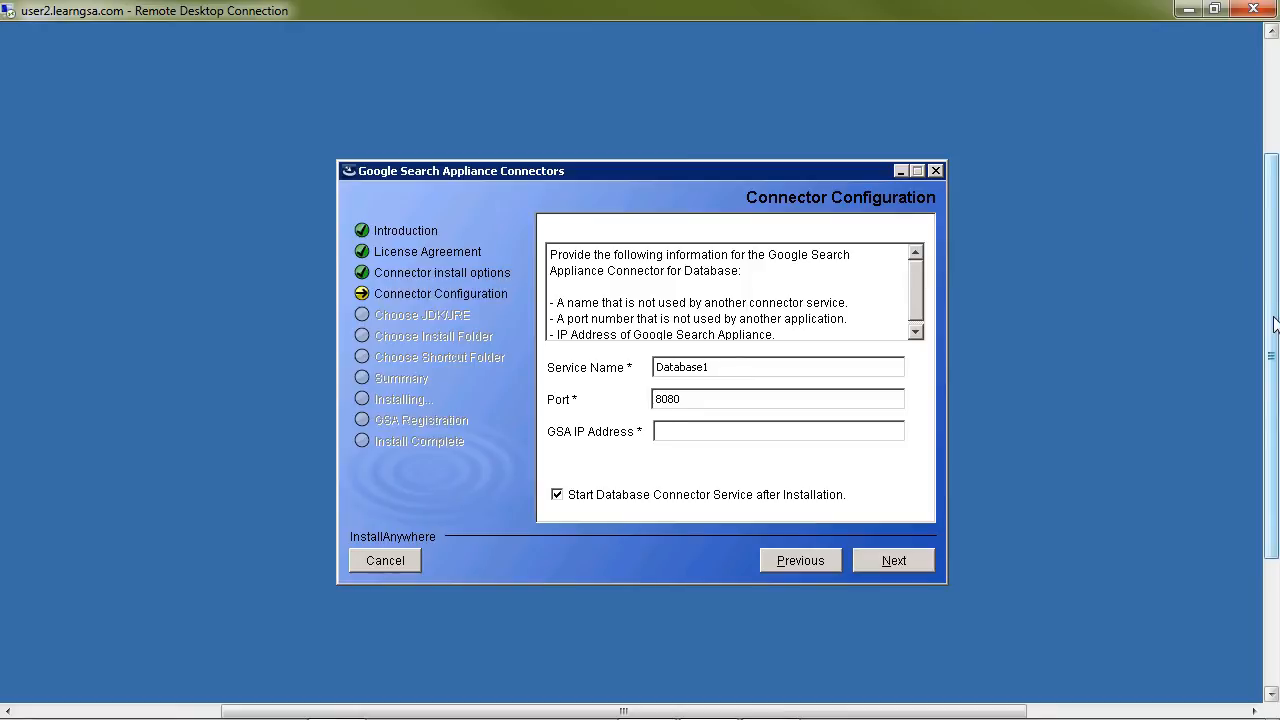
{"action": "left_click_drag", "start_coordinate": [1274, 323], "coordinate": [1271, 468]}
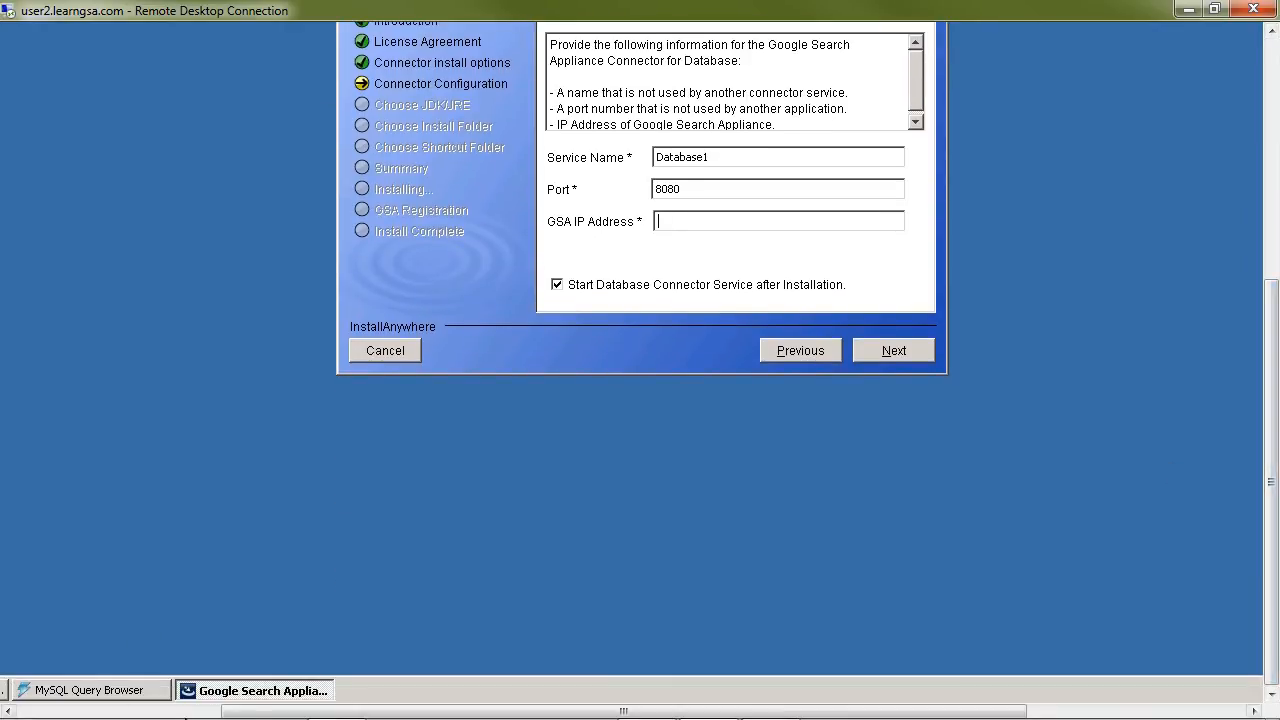
{"action": "left_click_drag", "start_coordinate": [286, 714], "coordinate": [42, 712]}
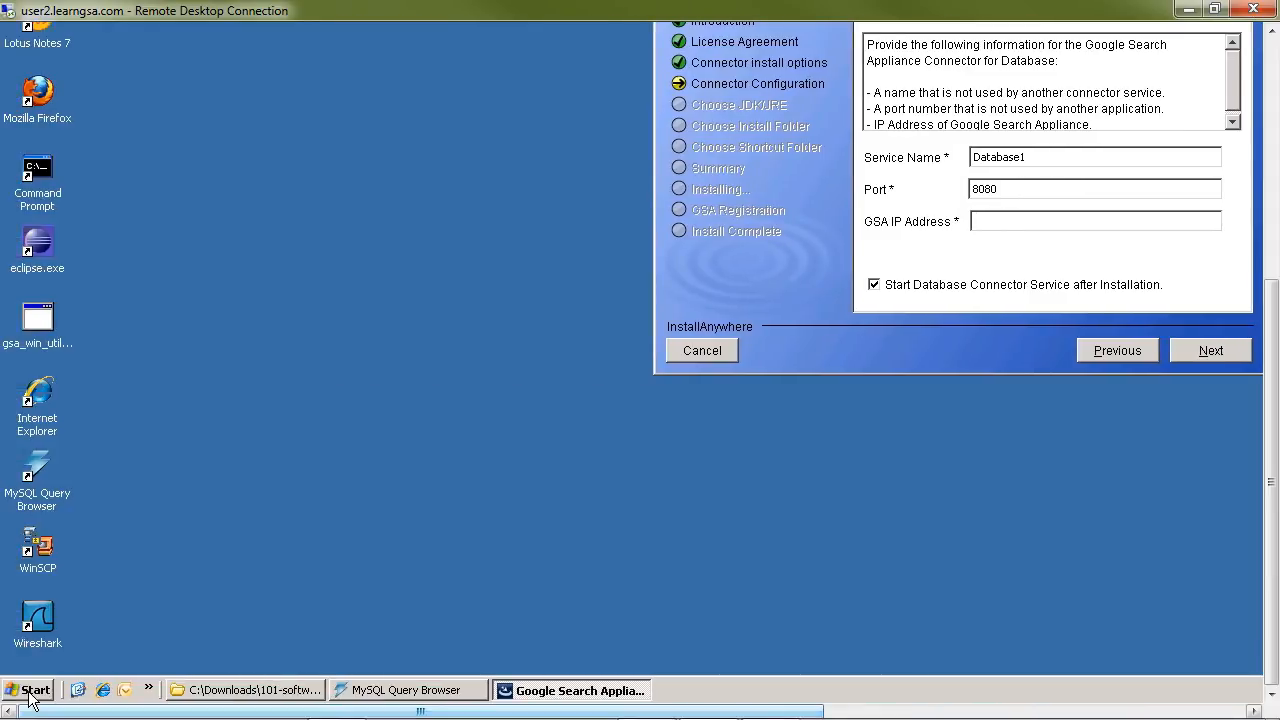
{"action": "left_click", "coordinate": [35, 690]}
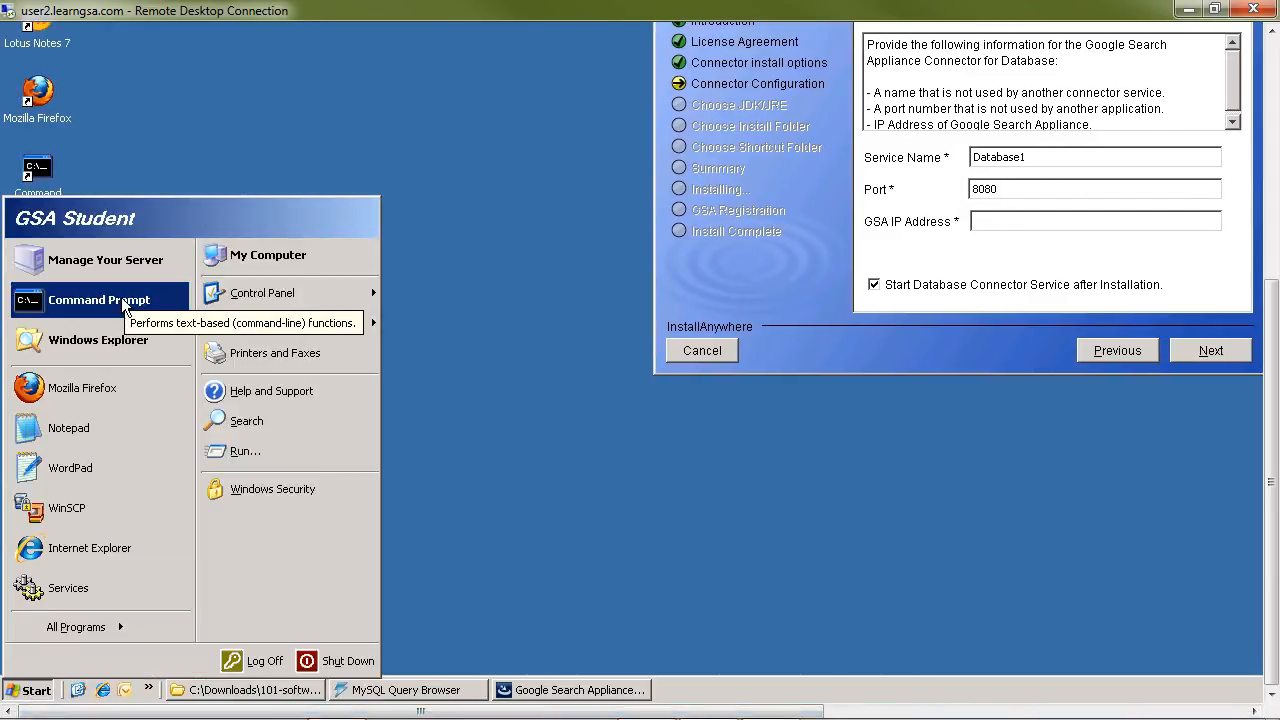
{"action": "left_click", "coordinate": [121, 297]}
{"action": "left_click_drag", "start_coordinate": [1273, 430], "coordinate": [1268, 250]}
{"action": "left_click_drag", "start_coordinate": [684, 79], "coordinate": [703, 446]}
{"action": "left_click_drag", "start_coordinate": [1270, 366], "coordinate": [1268, 530]}
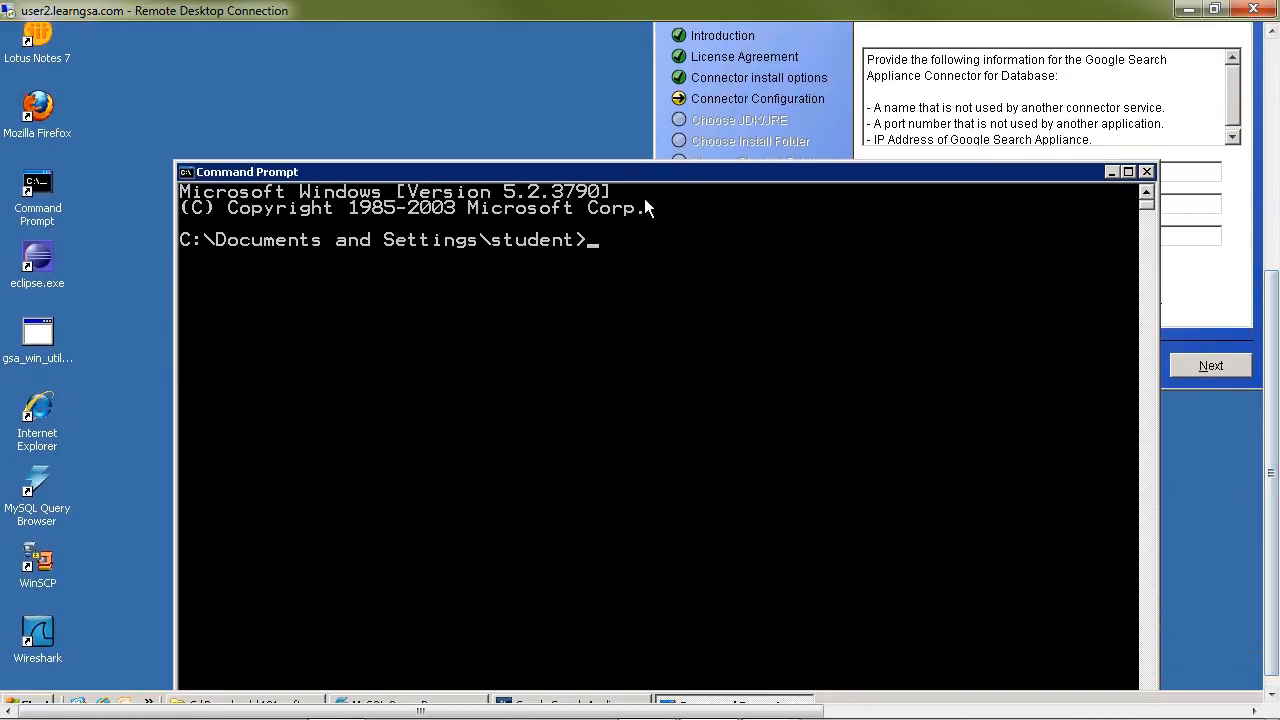
{"action": "left_click_drag", "start_coordinate": [640, 172], "coordinate": [636, 277]}
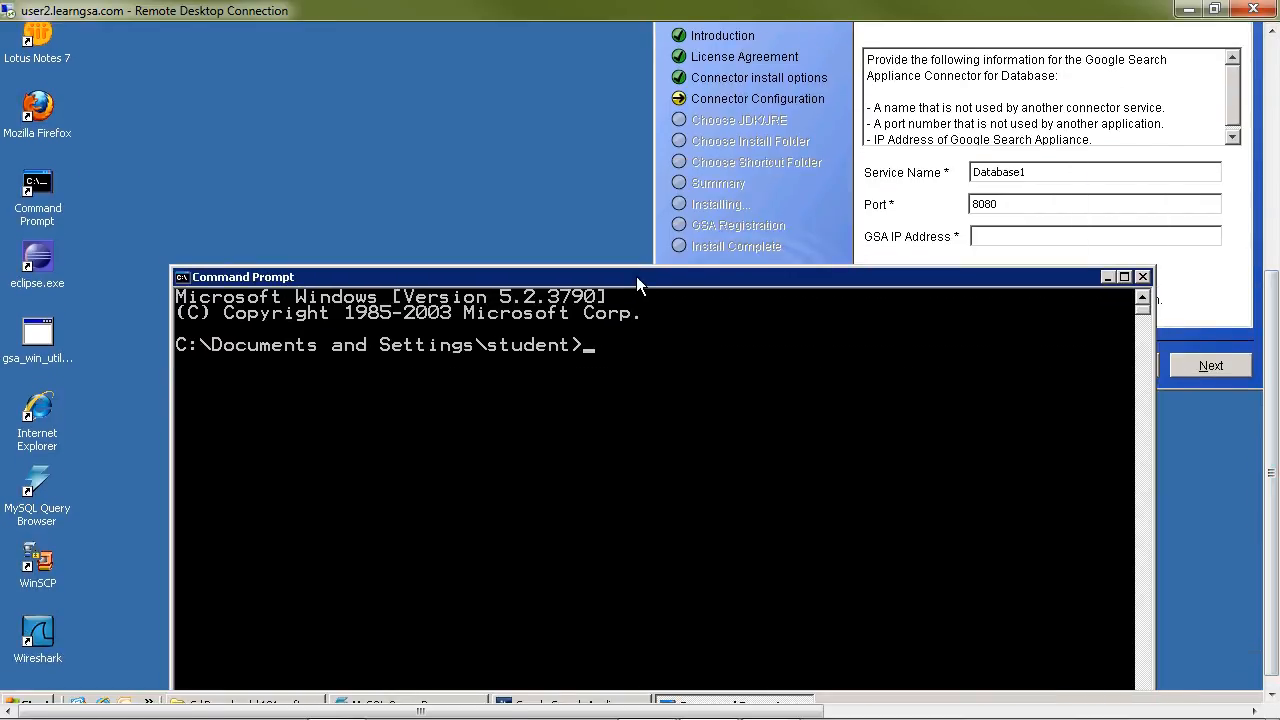
Step: Ping gsa2.learngsa.com. to look up the search appliance's IP address
{"action": "type", "text": "ping gsa2.learng"}
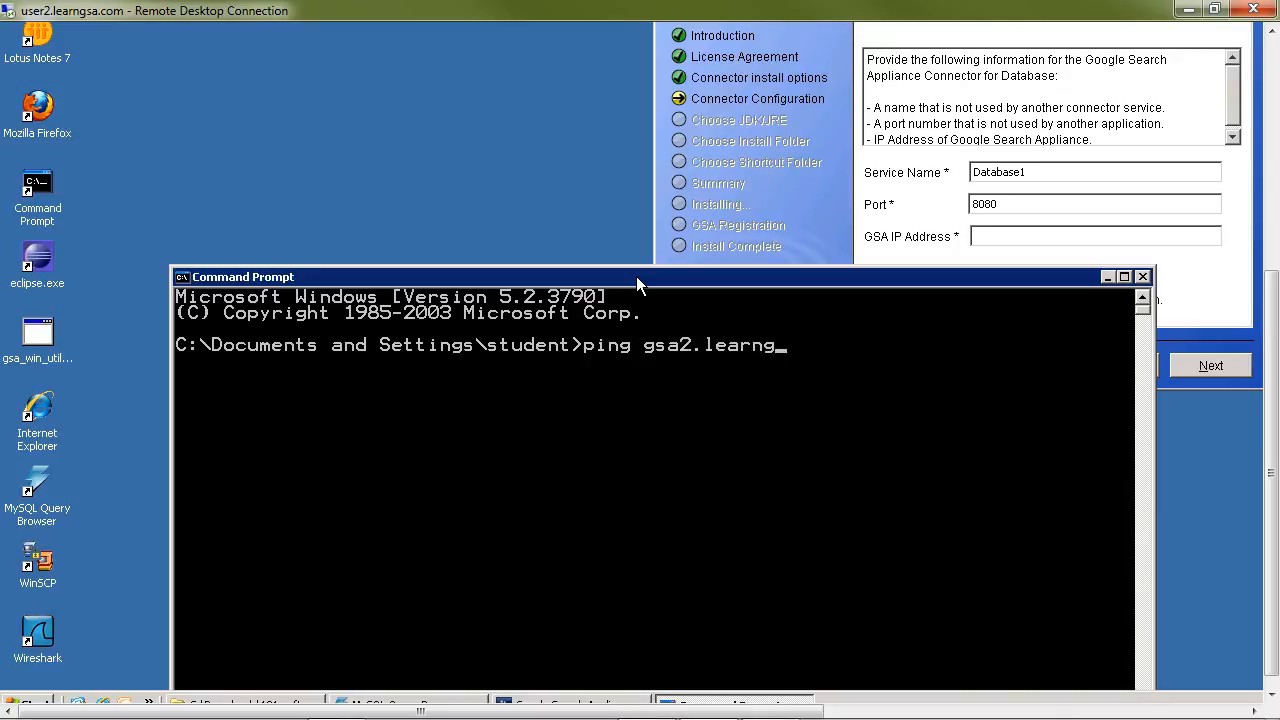
{"action": "type", "text": "sa.com."}
{"action": "key", "text": "Return"}
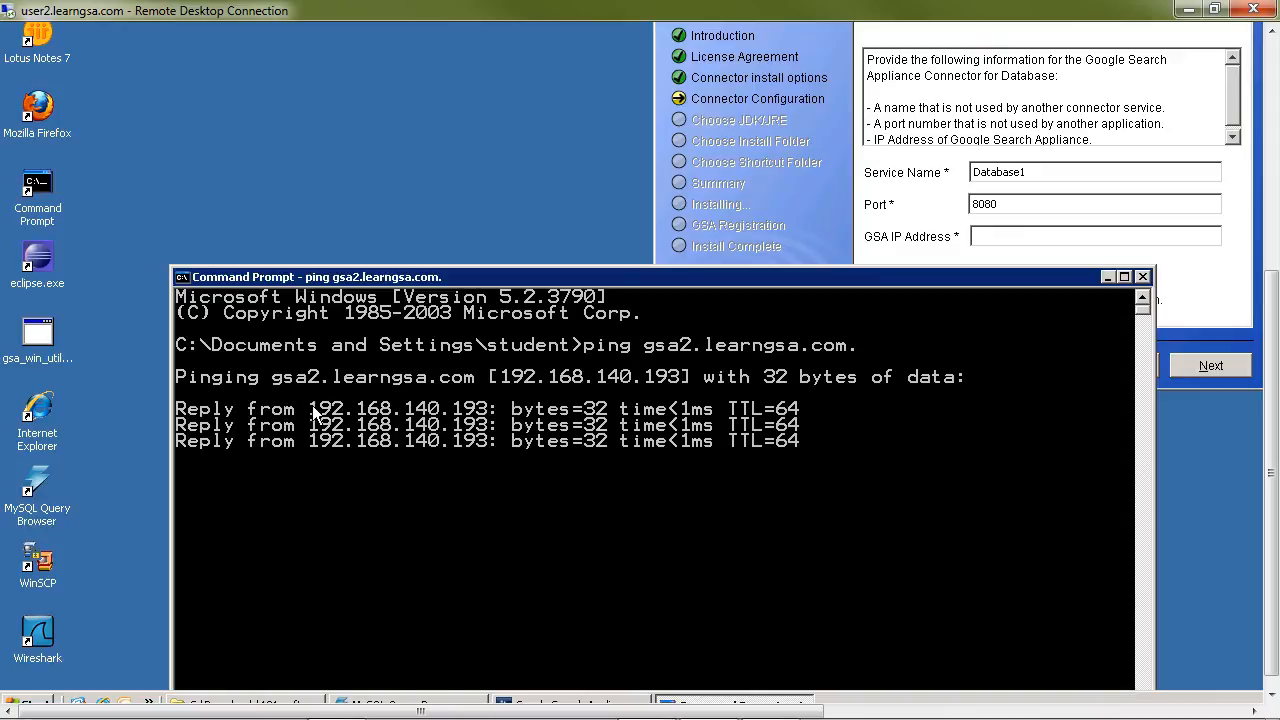
Step: Mark and copy the appliance's IP address from the first ping reply in the Command Prompt
{"action": "left_click", "coordinate": [182, 279]}
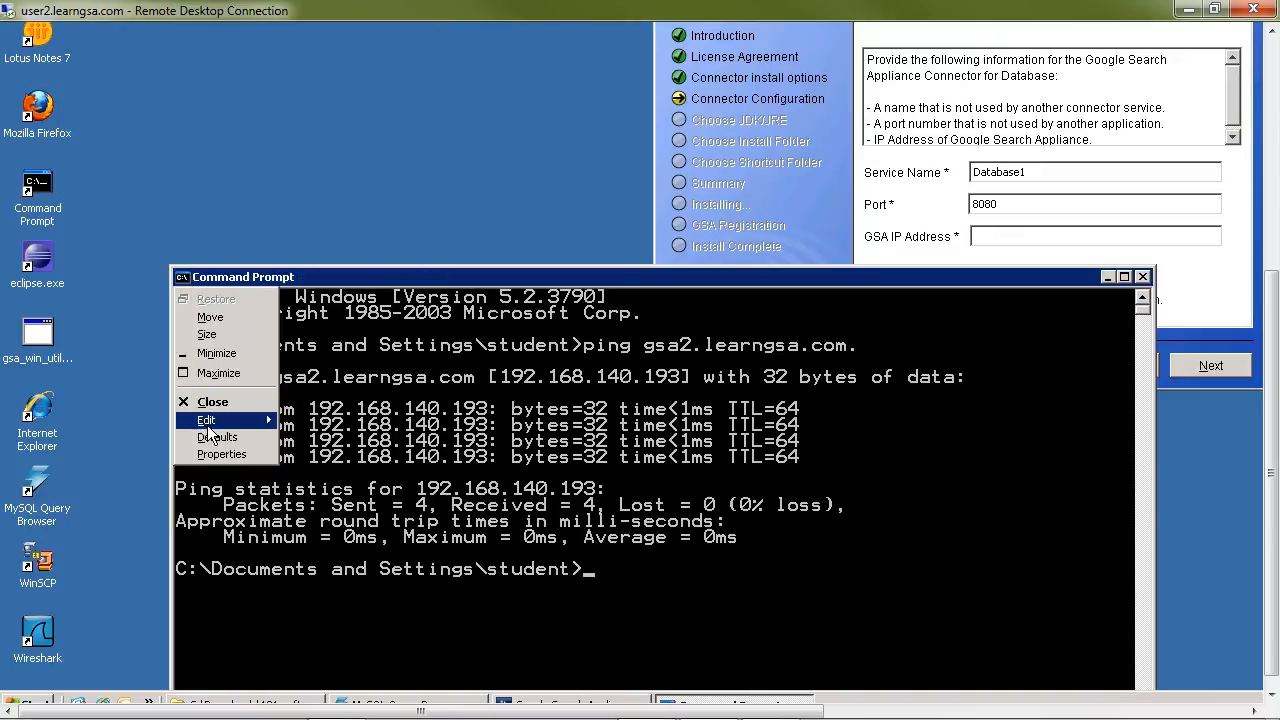
{"action": "mouse_move", "coordinate": [210, 425]}
{"action": "left_click", "coordinate": [304, 422]}
{"action": "left_click_drag", "start_coordinate": [310, 406], "coordinate": [487, 418]}
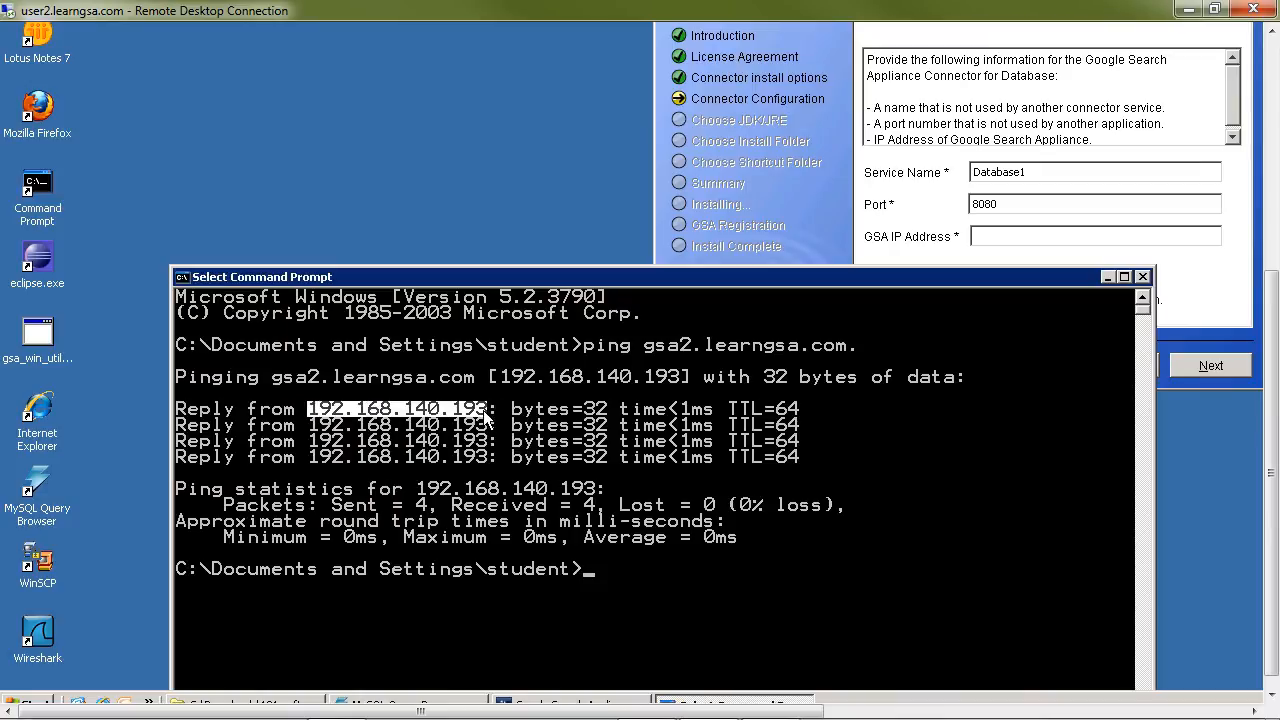
{"action": "key", "text": "Return"}
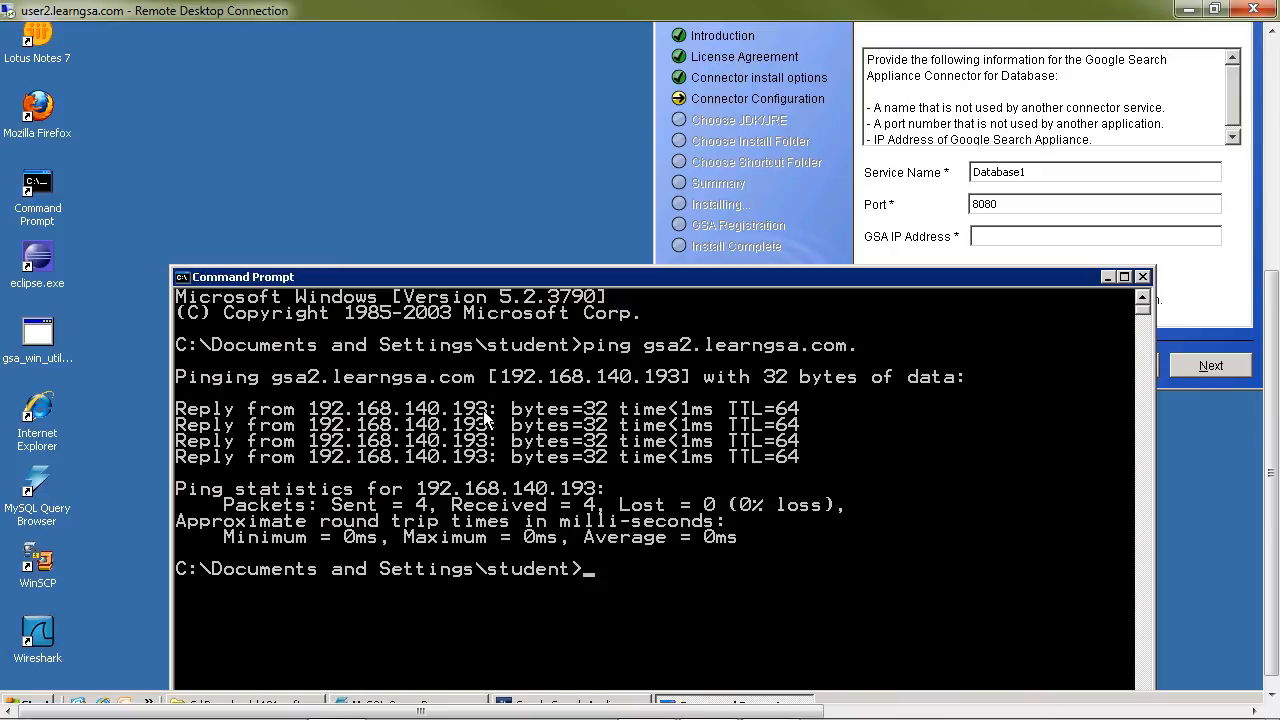
Step: Paste 192.168.140.193 as the GSA IP Address and continue with service name Database1 and port 8080
{"action": "left_click", "coordinate": [1003, 235]}
{"action": "type", "text": "192.168.140.193"}
{"action": "left_click_drag", "start_coordinate": [727, 714], "coordinate": [947, 714]}
{"action": "left_click_drag", "start_coordinate": [1274, 474], "coordinate": [1274, 342]}
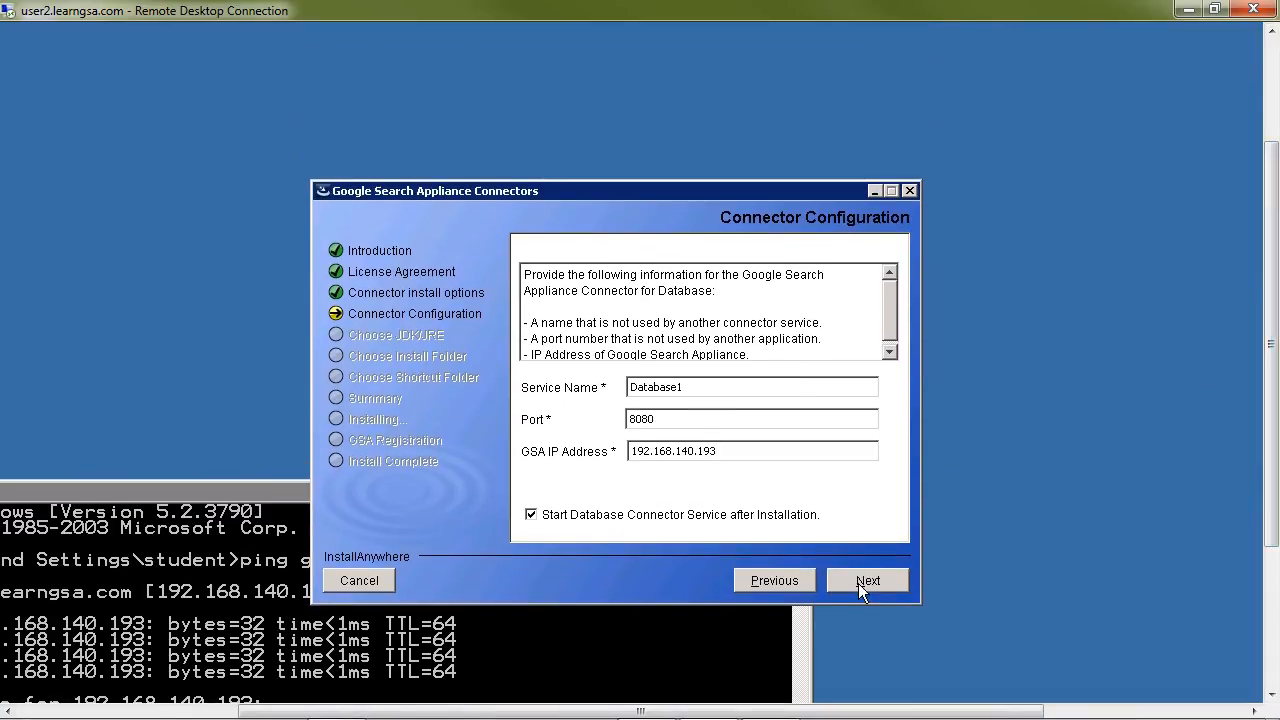
{"action": "left_click", "coordinate": [858, 583]}
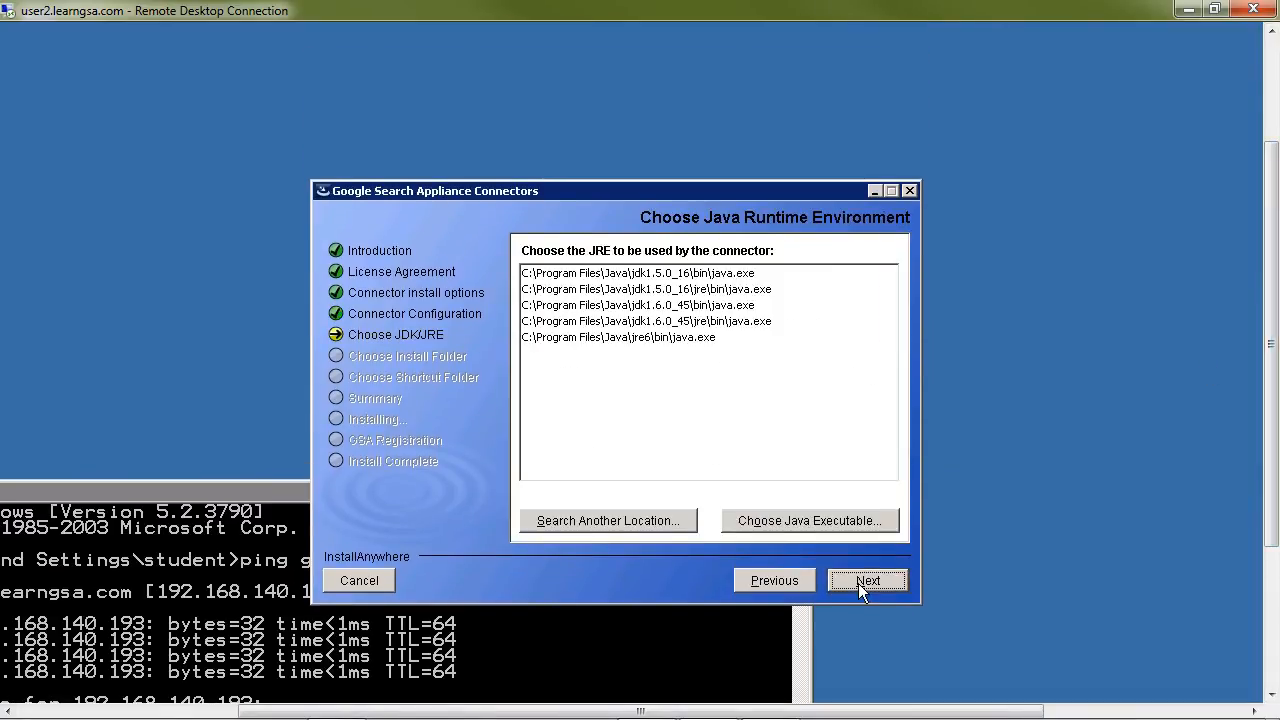
Step: Select C:\Program Files\Java\jre6\bin\java.exe as the connector's JRE and start the installation with the default install and shortcut folders
{"action": "left_click", "coordinate": [615, 338]}
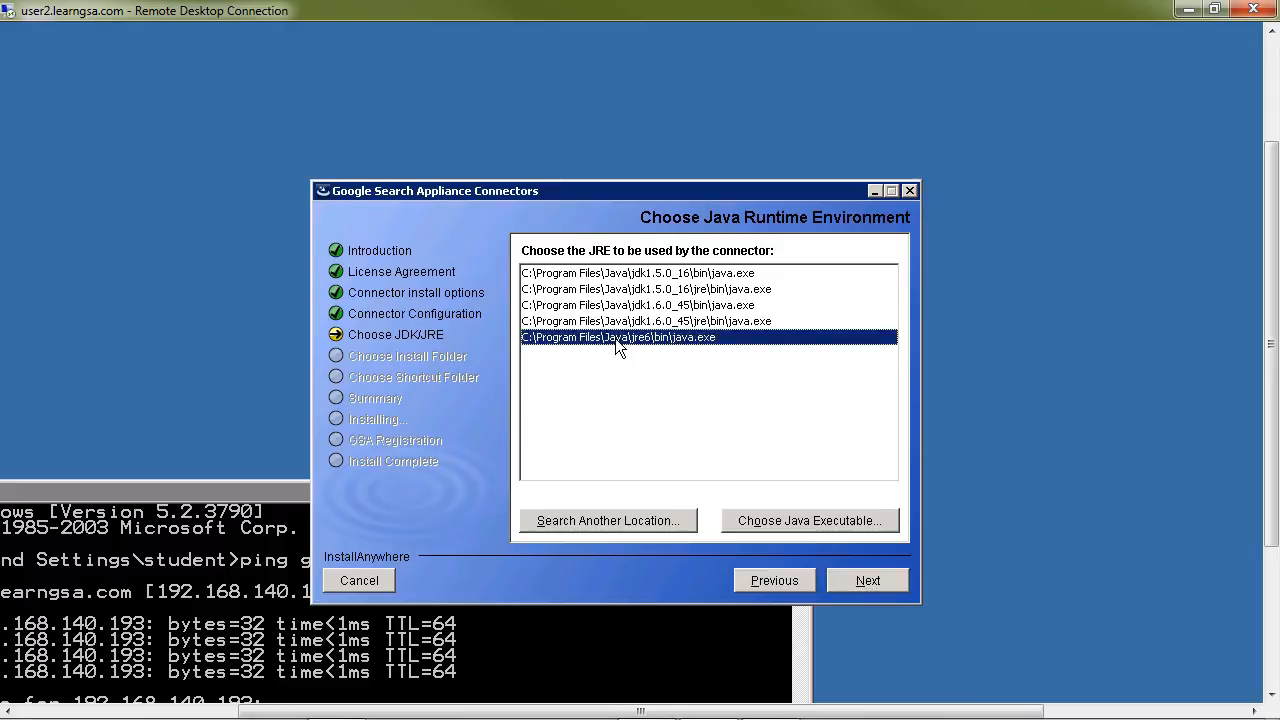
{"action": "left_click", "coordinate": [868, 582]}
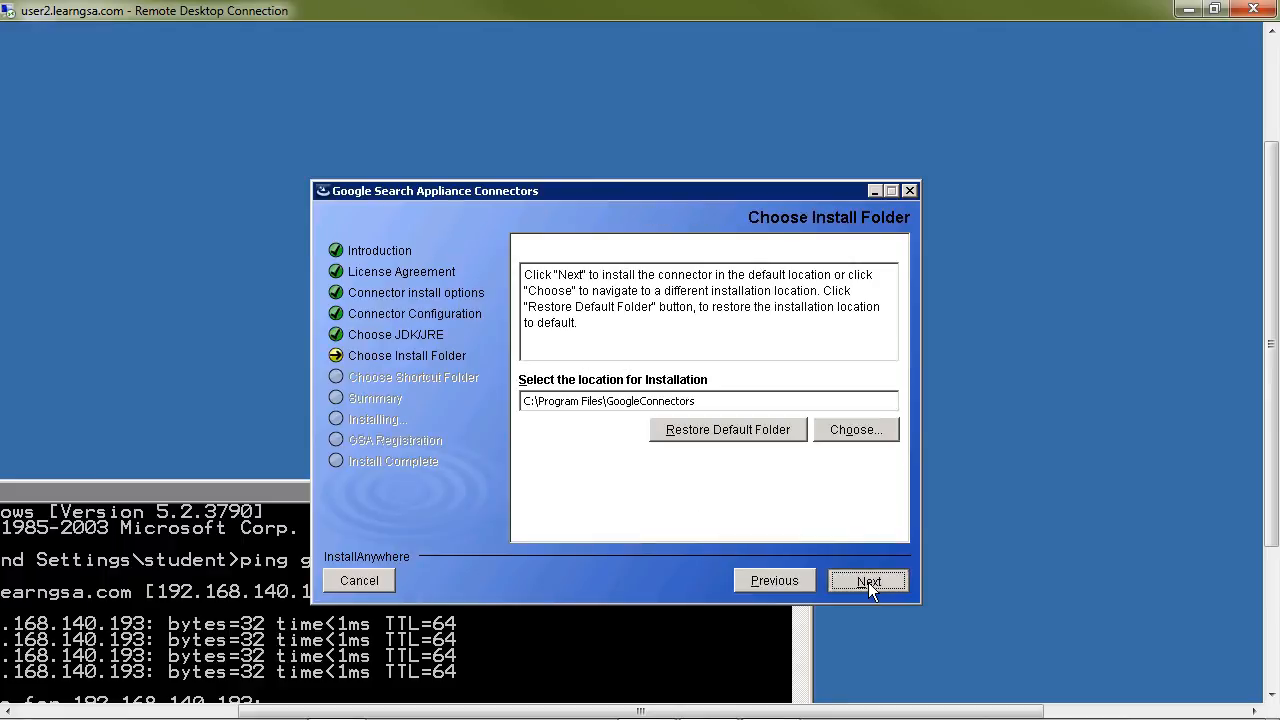
{"action": "left_click", "coordinate": [868, 582]}
{"action": "left_click", "coordinate": [868, 582]}
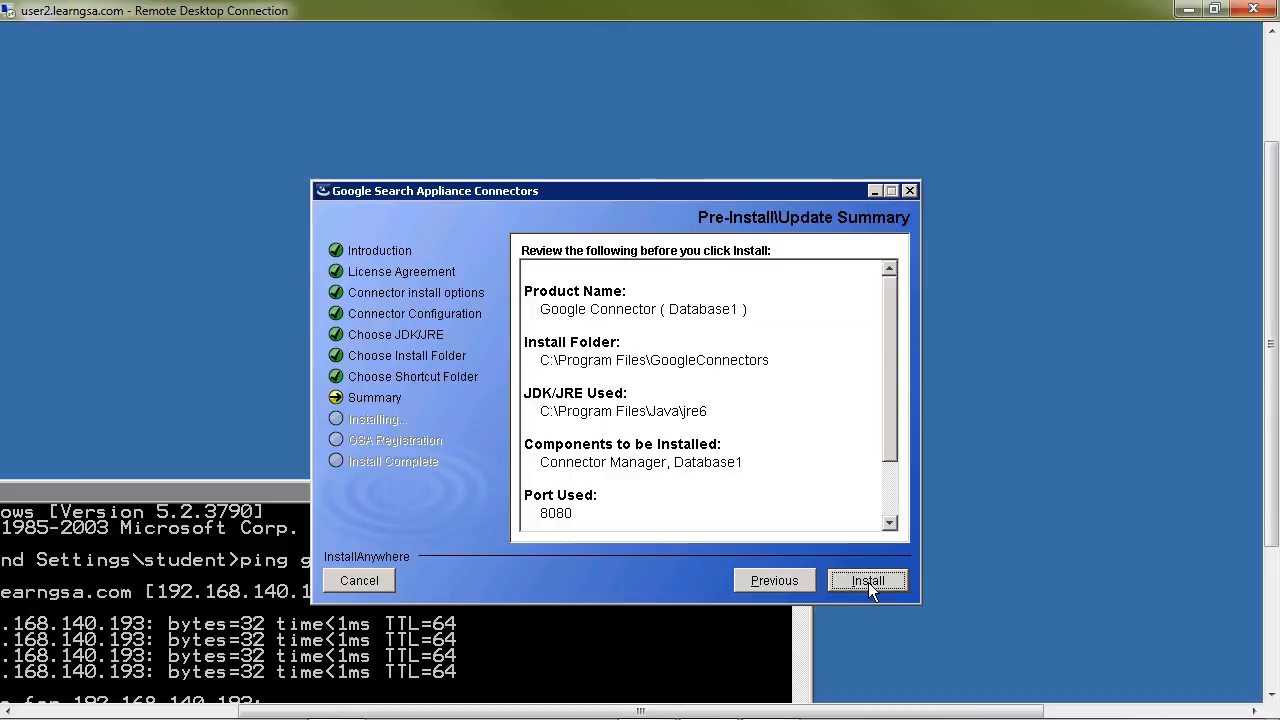
{"action": "left_click_drag", "start_coordinate": [894, 437], "coordinate": [896, 521]}
{"action": "left_click", "coordinate": [860, 577]}
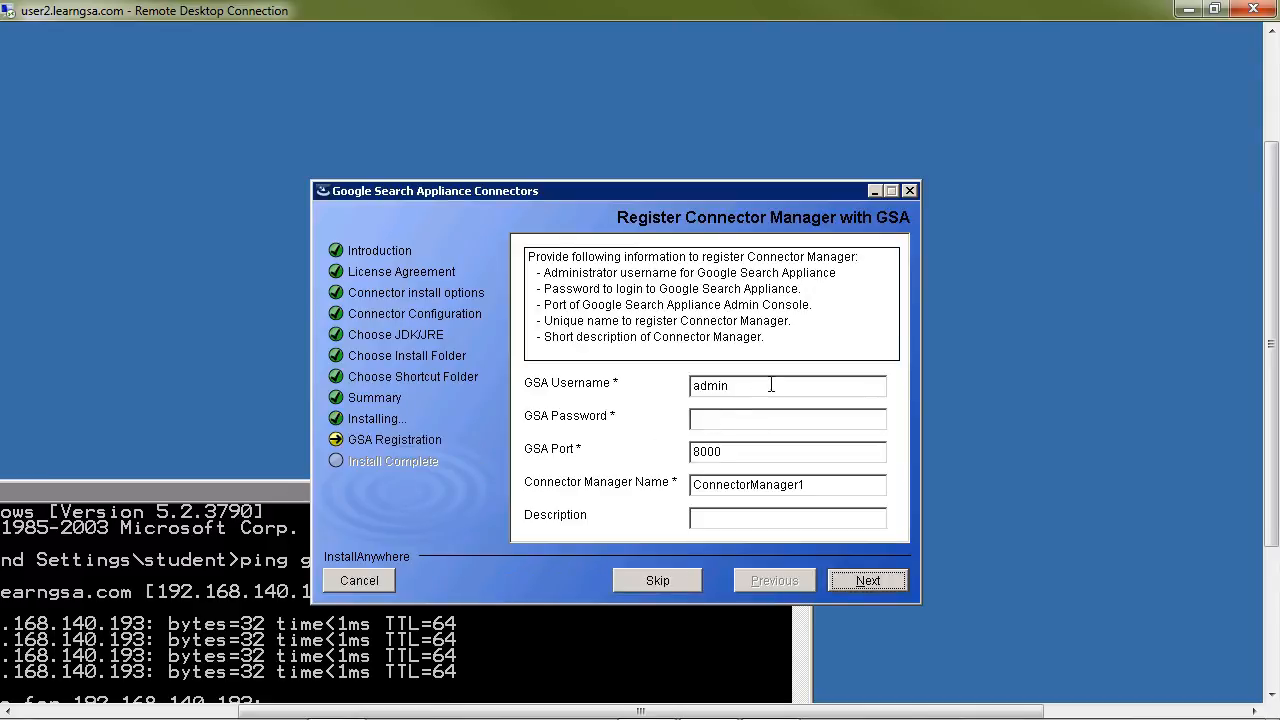
Step: Set the GSA username to student and enter the GSA password for registering the connector manager
{"action": "left_click_drag", "start_coordinate": [754, 385], "coordinate": [650, 382]}
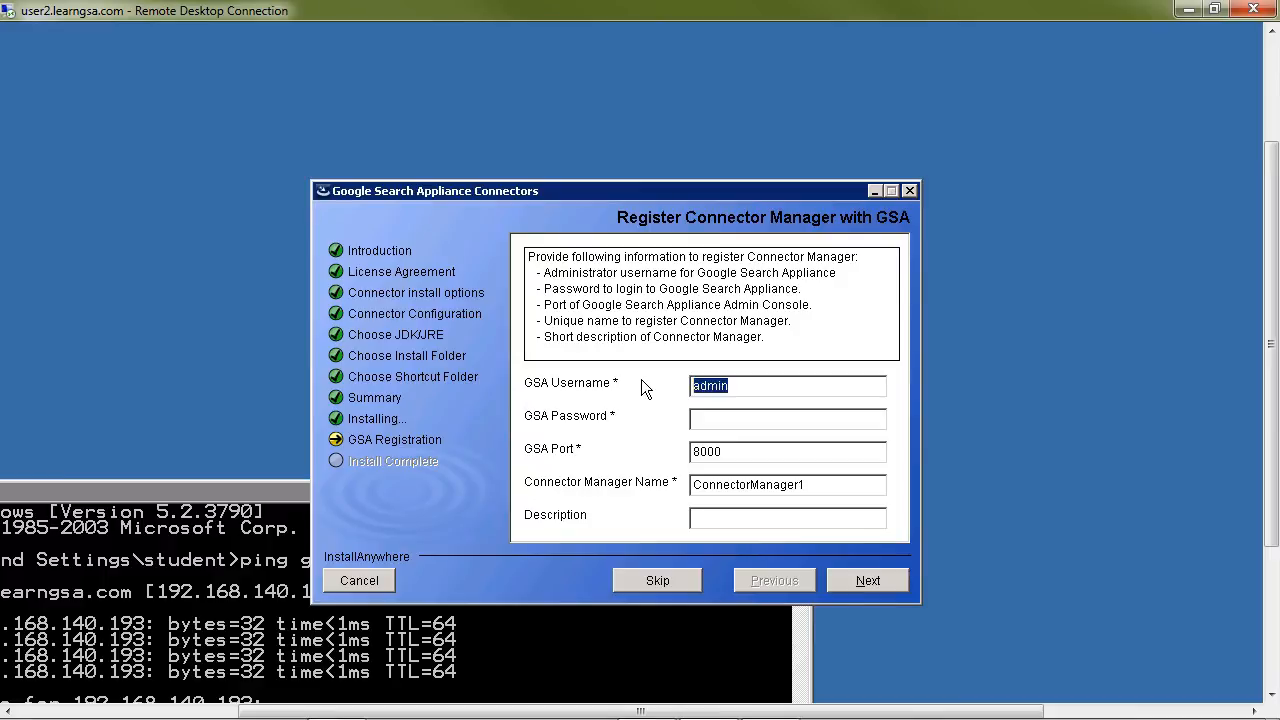
{"action": "type", "text": "student"}
{"action": "key", "text": "Tab"}
{"action": "type", "text": "*********"}
Step: Register ConnectorManager1 with the description External DB Connector Manager and exit the completed installer
{"action": "type", "text": "Extern"}
{"action": "type", "text": "al "}
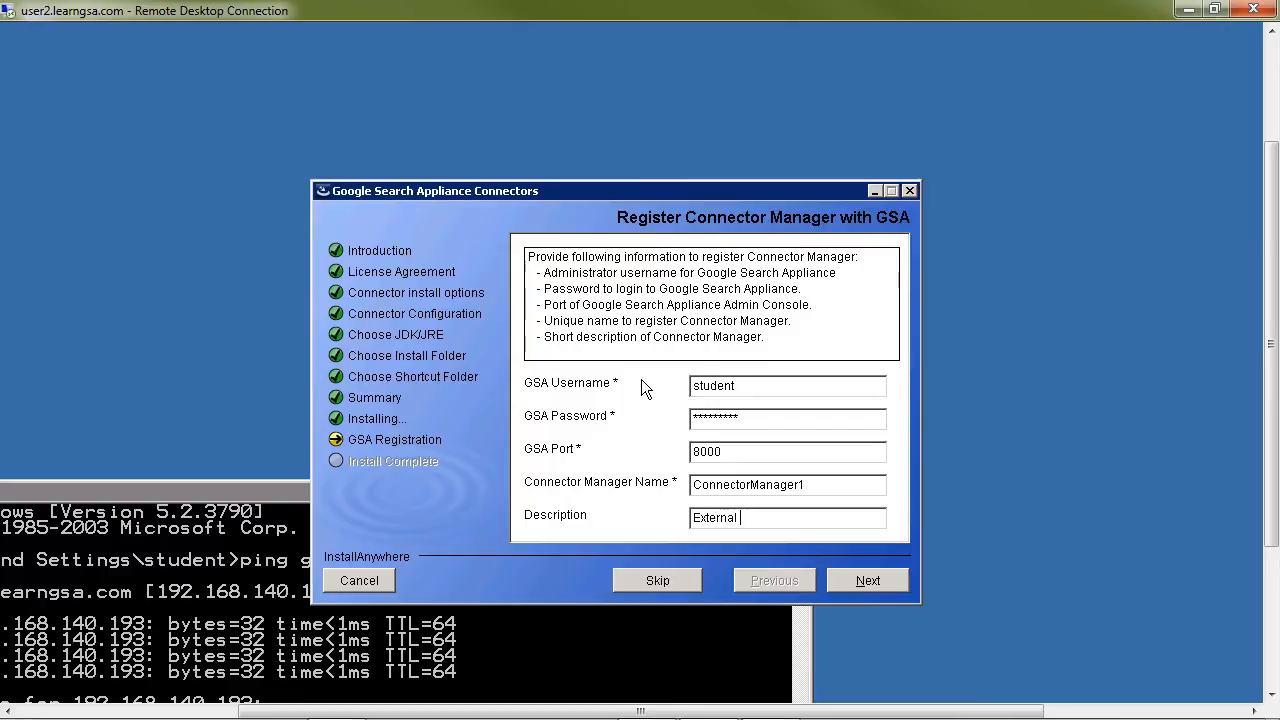
{"action": "type", "text": "DB Connector Manager"}
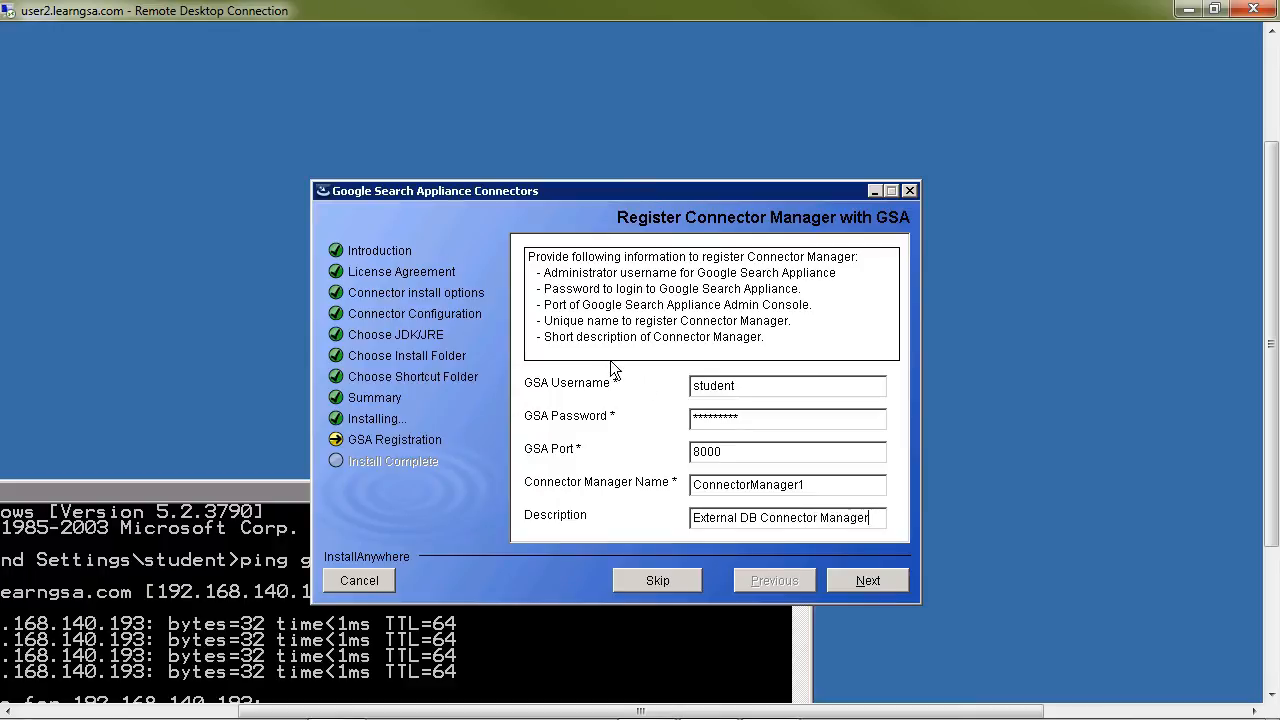
{"action": "left_click_drag", "start_coordinate": [813, 485], "coordinate": [802, 485]}
{"action": "left_click", "coordinate": [867, 581]}
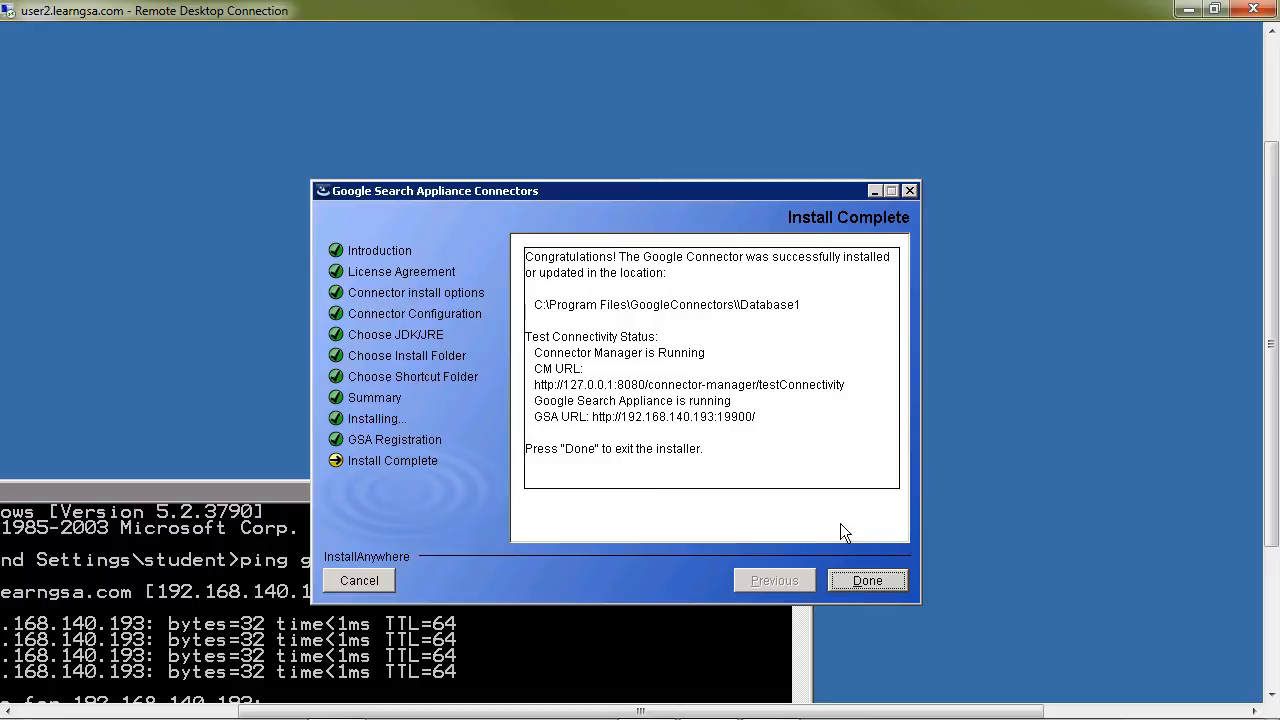
{"action": "left_click", "coordinate": [866, 579]}
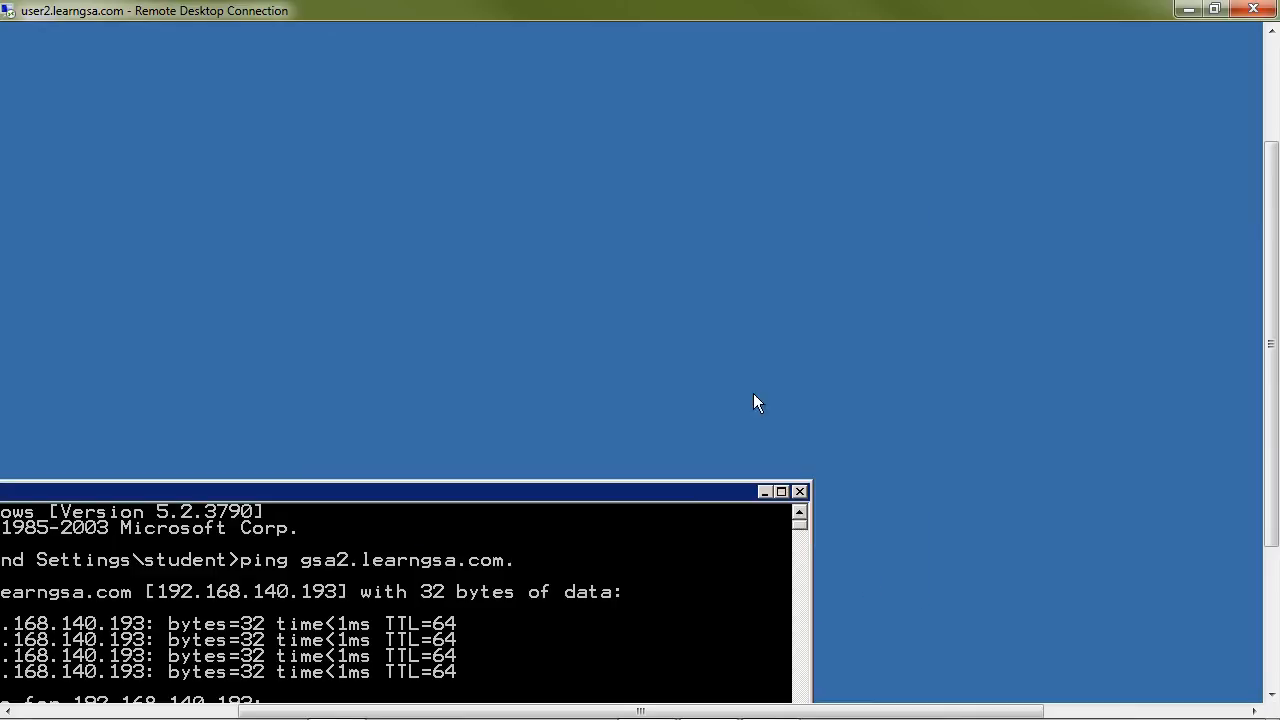
Step: Minimize the Remote Desktop session and switch to the Search Appliance admin console in Chrome
{"action": "left_click_drag", "start_coordinate": [1268, 360], "coordinate": [1266, 500]}
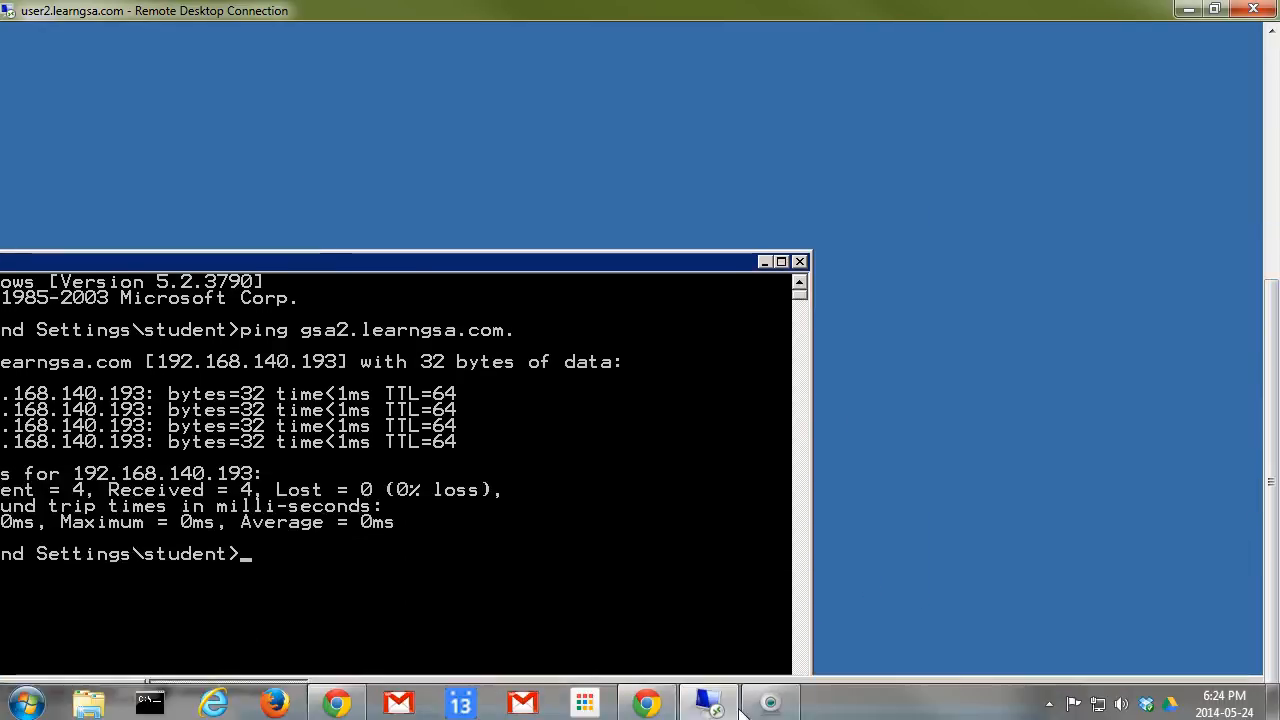
{"action": "left_click_drag", "start_coordinate": [780, 712], "coordinate": [598, 712]}
{"action": "left_click", "coordinate": [1188, 9]}
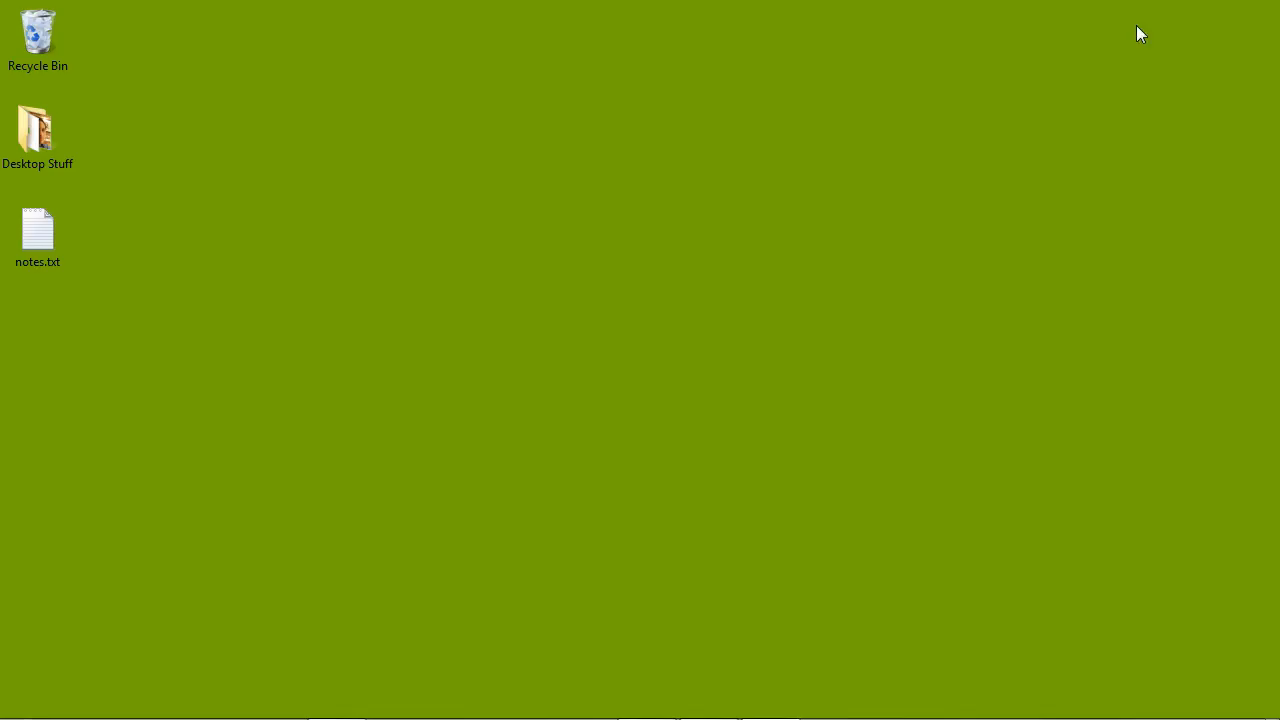
{"action": "mouse_move", "coordinate": [612, 708]}
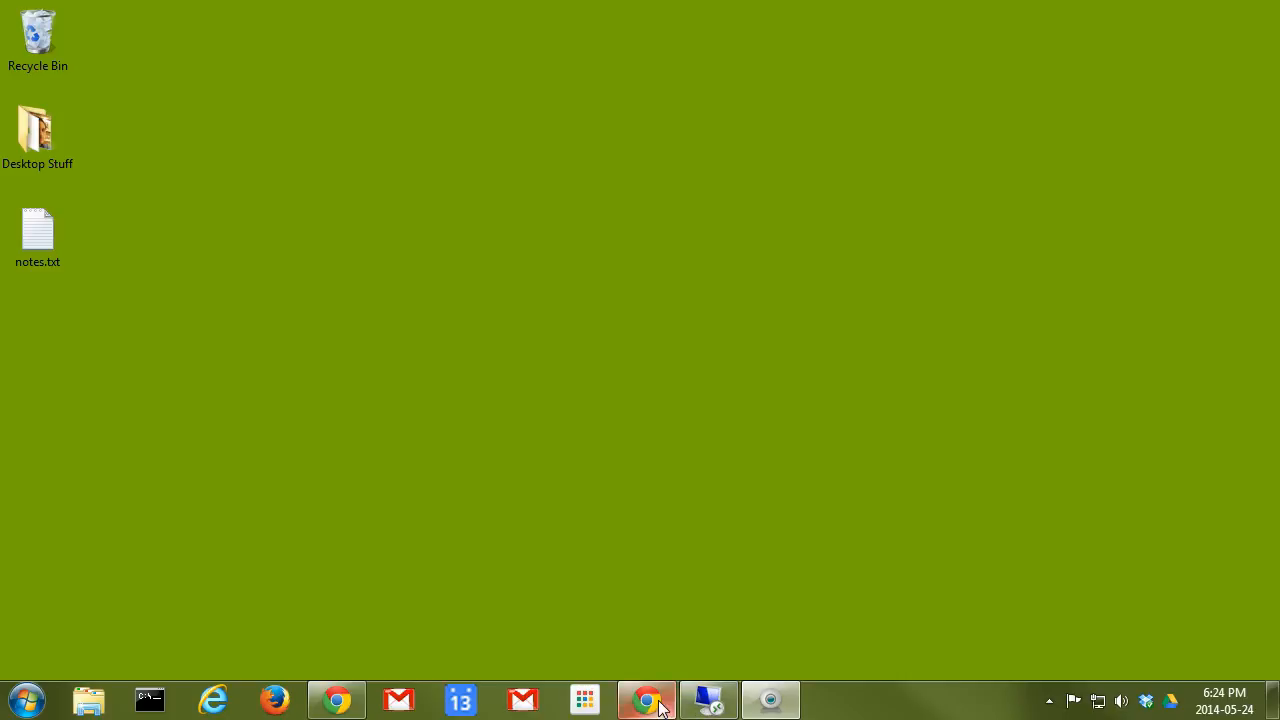
{"action": "left_click", "coordinate": [337, 700]}
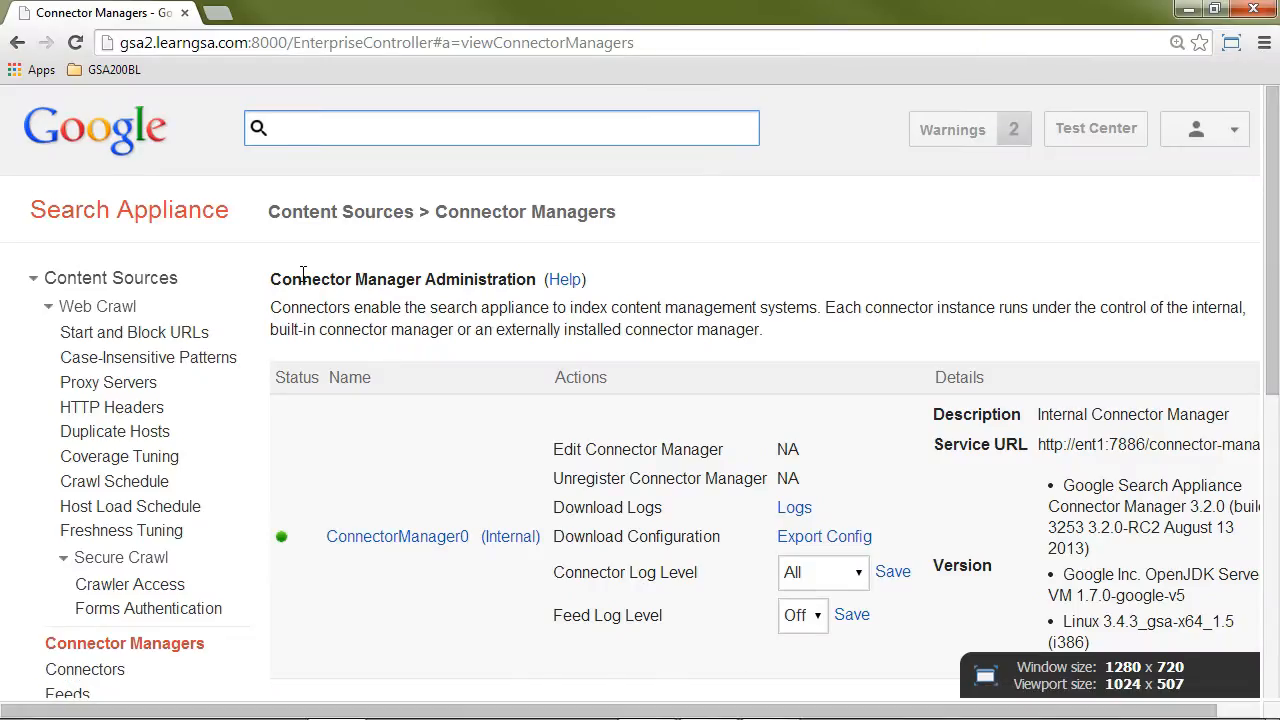
Step: Reload the Connector Managers page and examine the status and details of the newly registered external connector manager
{"action": "scroll", "coordinate": [150, 443], "scroll_direction": "down", "scroll_amount": 1}
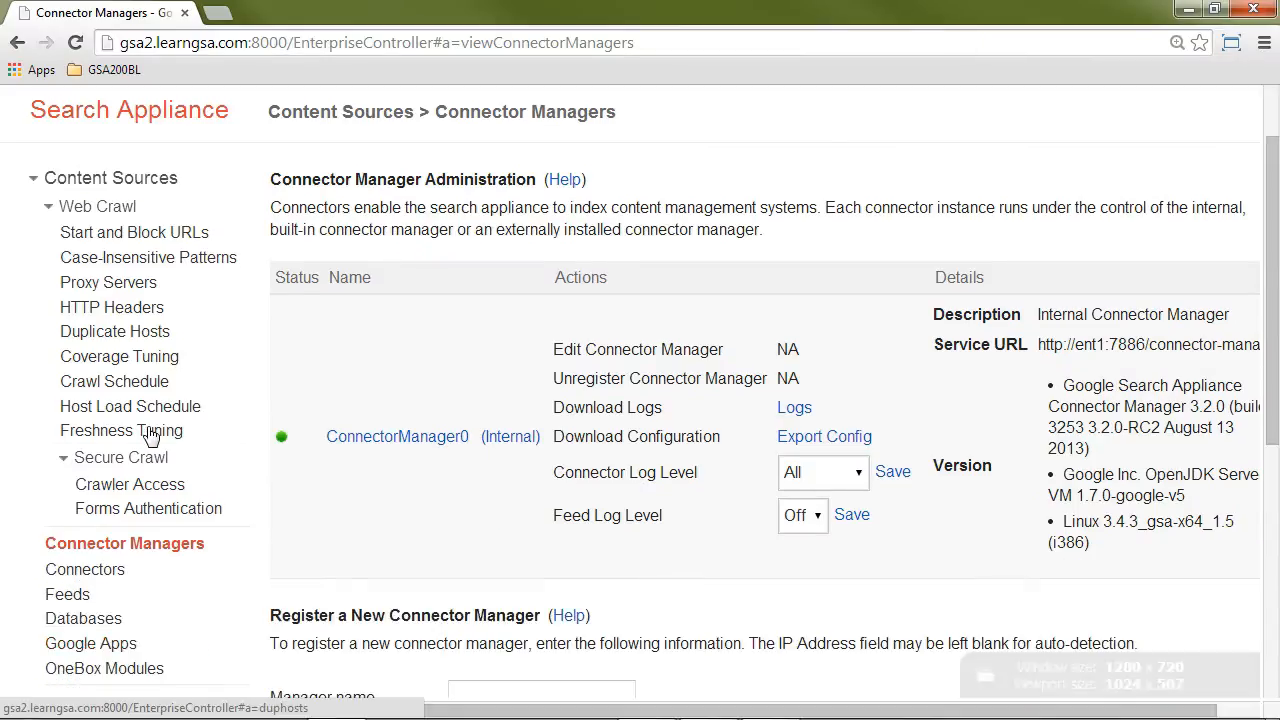
{"action": "left_click", "coordinate": [142, 546]}
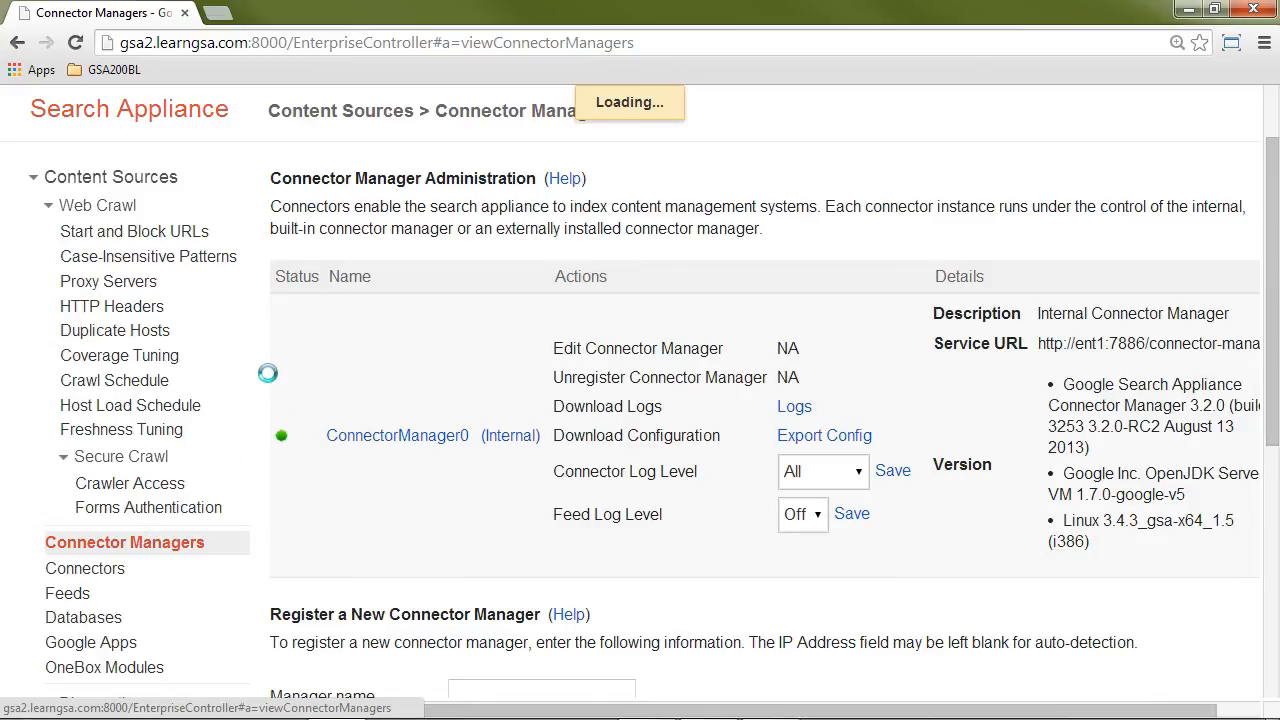
{"action": "scroll", "coordinate": [274, 366], "scroll_direction": "down", "scroll_amount": 2}
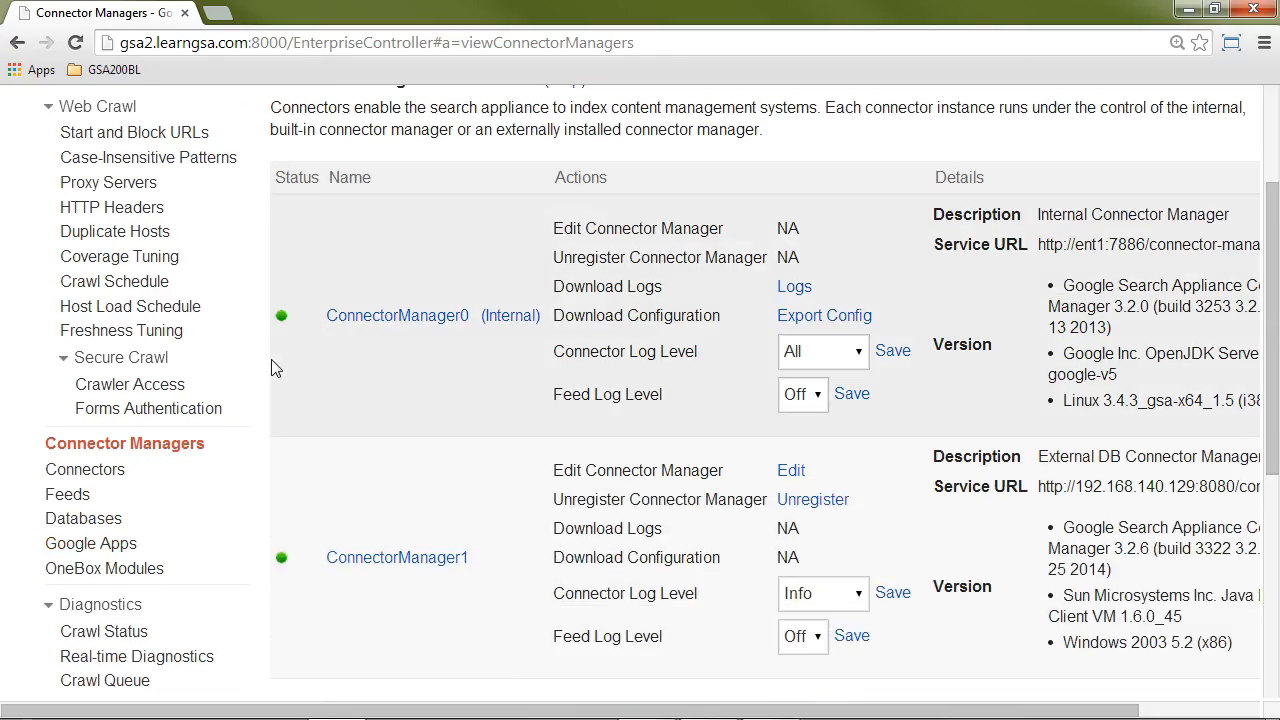
{"action": "scroll", "coordinate": [274, 366], "scroll_direction": "down", "scroll_amount": 2}
{"action": "scroll", "coordinate": [274, 366], "scroll_direction": "up", "scroll_amount": 2}
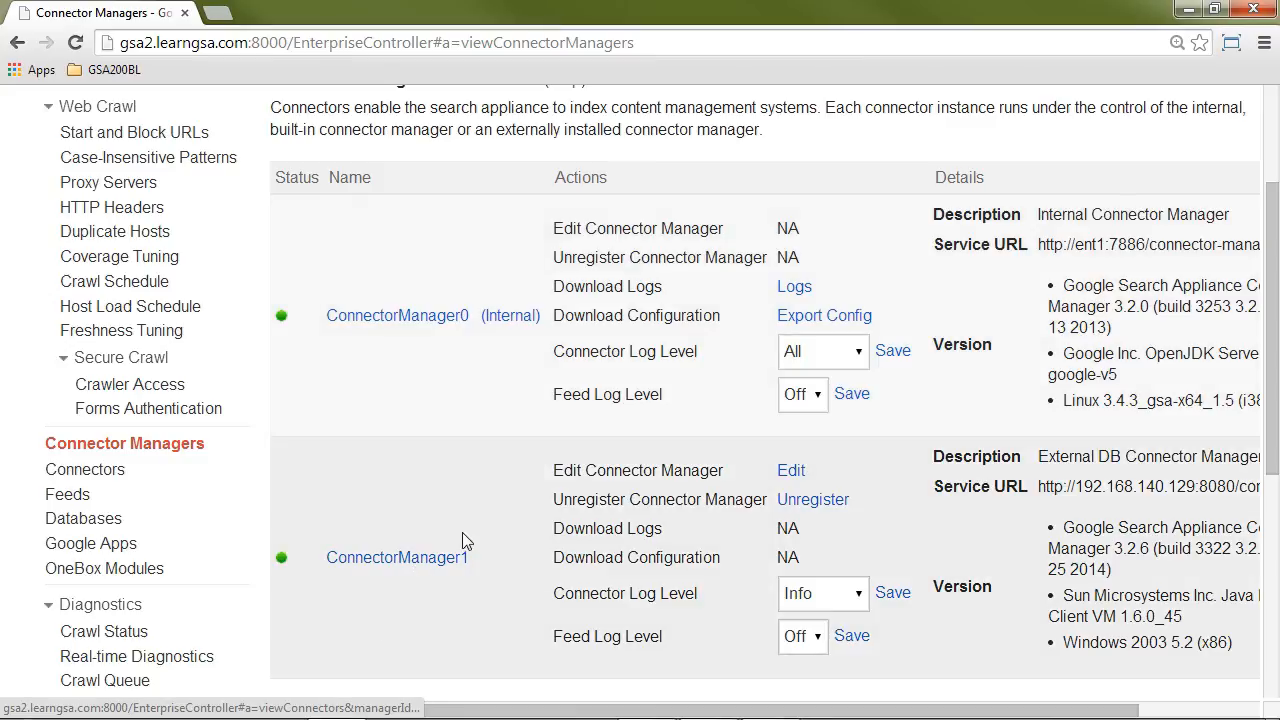
{"action": "scroll", "coordinate": [516, 495], "scroll_direction": "down", "scroll_amount": 2}
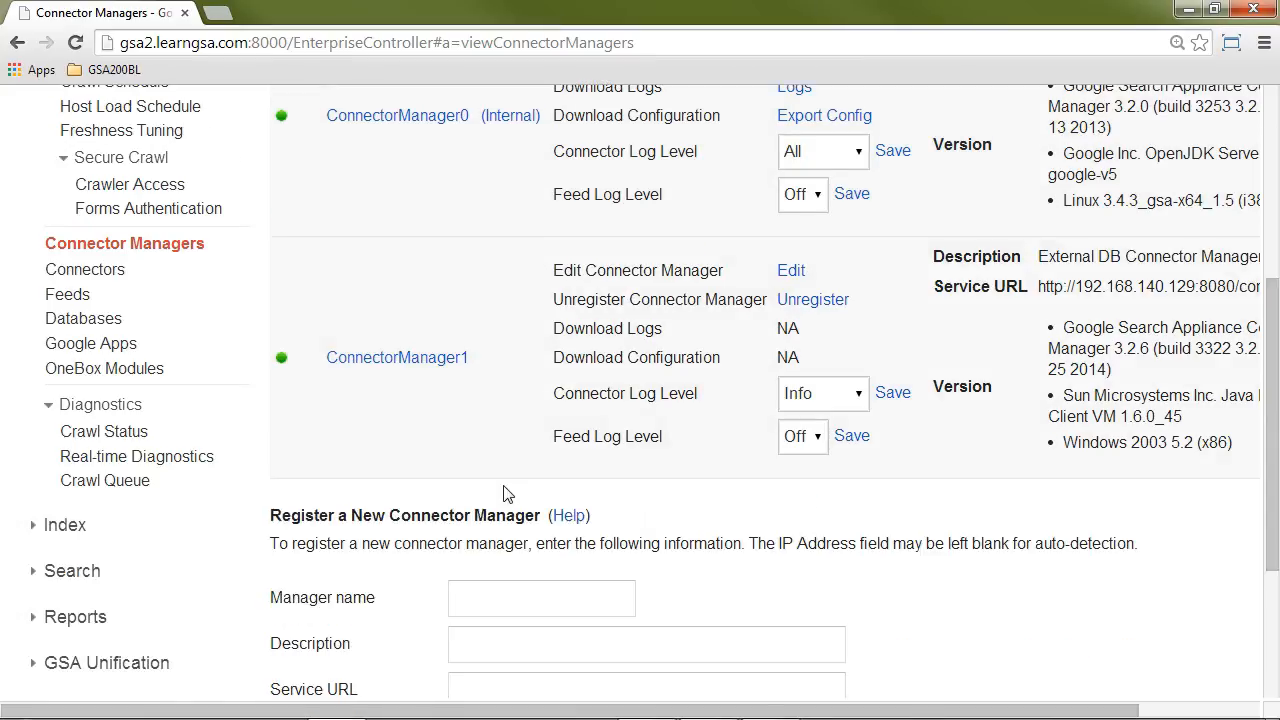
{"action": "scroll", "coordinate": [504, 490], "scroll_direction": "down", "scroll_amount": 2}
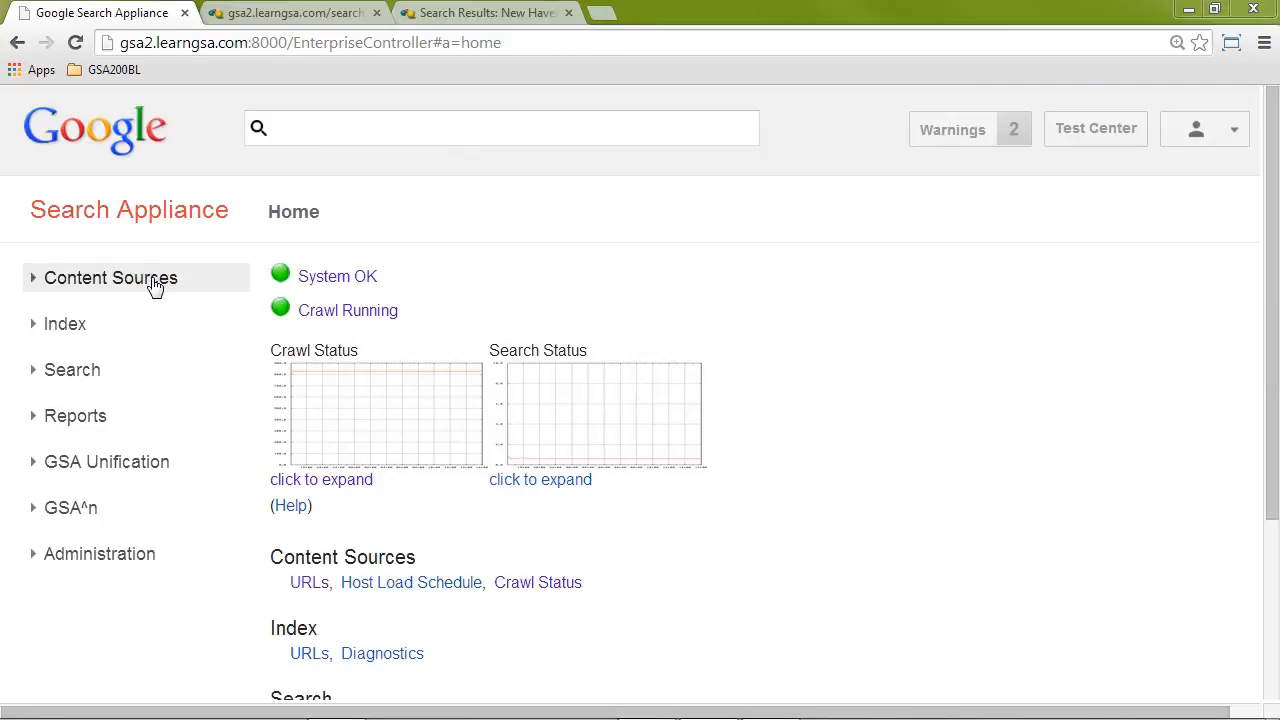
Step: Start a new follow pattern under Start and Block URLs and enter ^googleconnector://database-connector-1.localhost/
{"action": "left_click", "coordinate": [155, 285]}
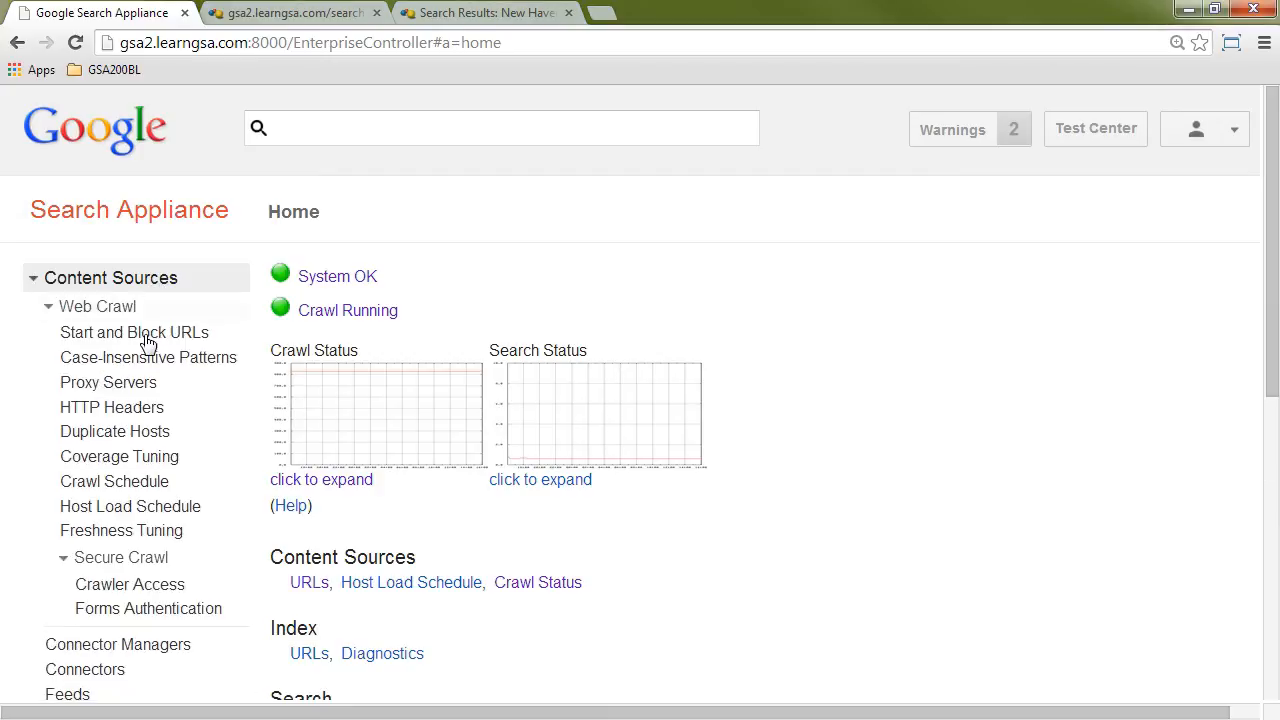
{"action": "left_click", "coordinate": [146, 335]}
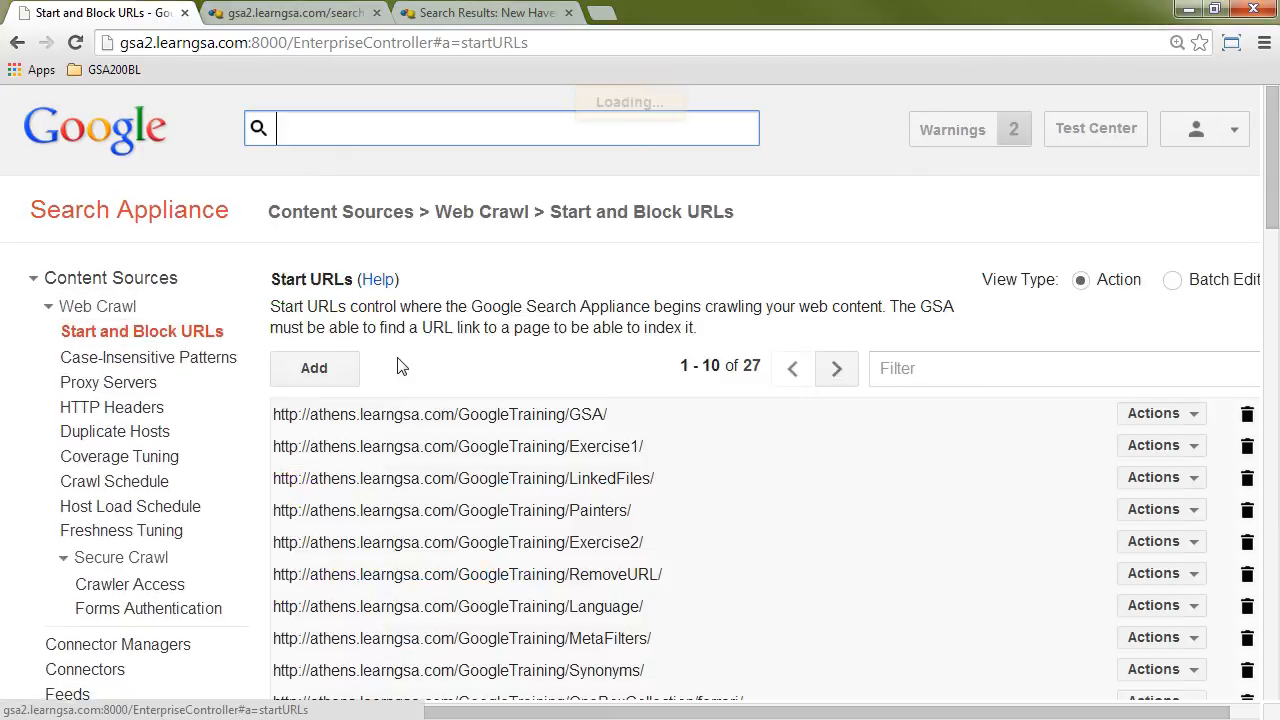
{"action": "scroll", "coordinate": [985, 432], "scroll_direction": "down", "scroll_amount": 5}
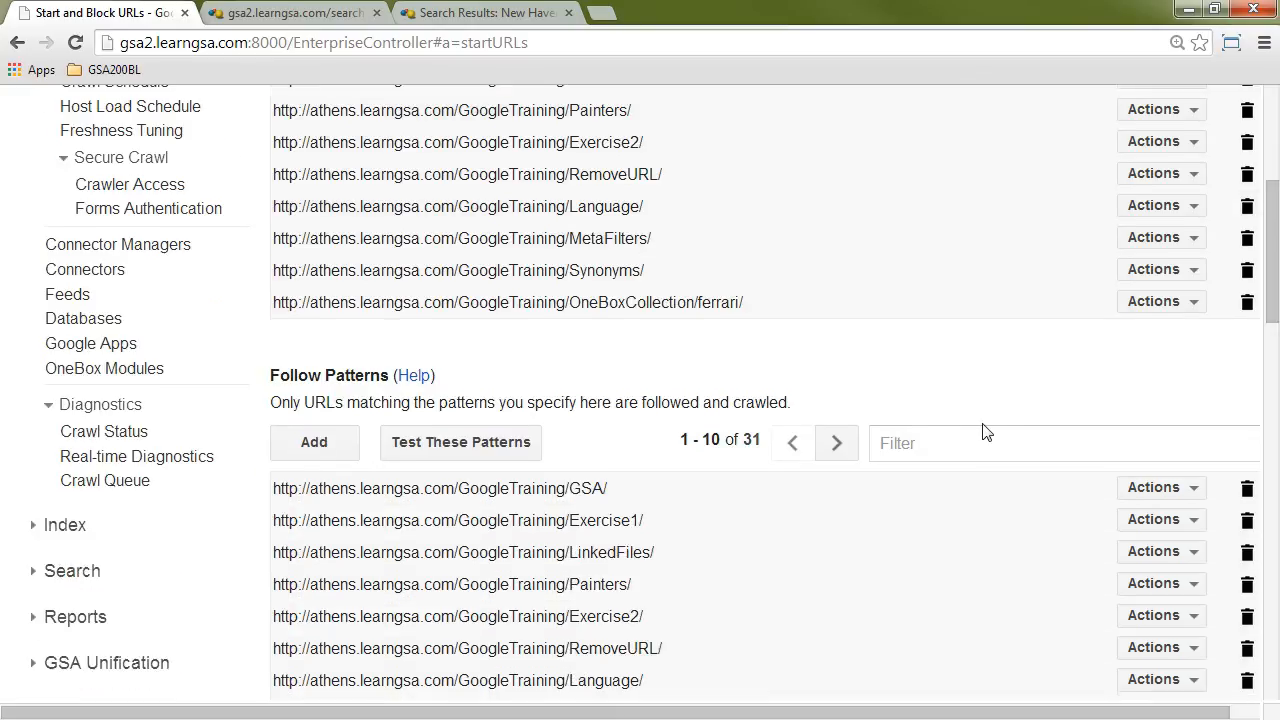
{"action": "left_click", "coordinate": [312, 342]}
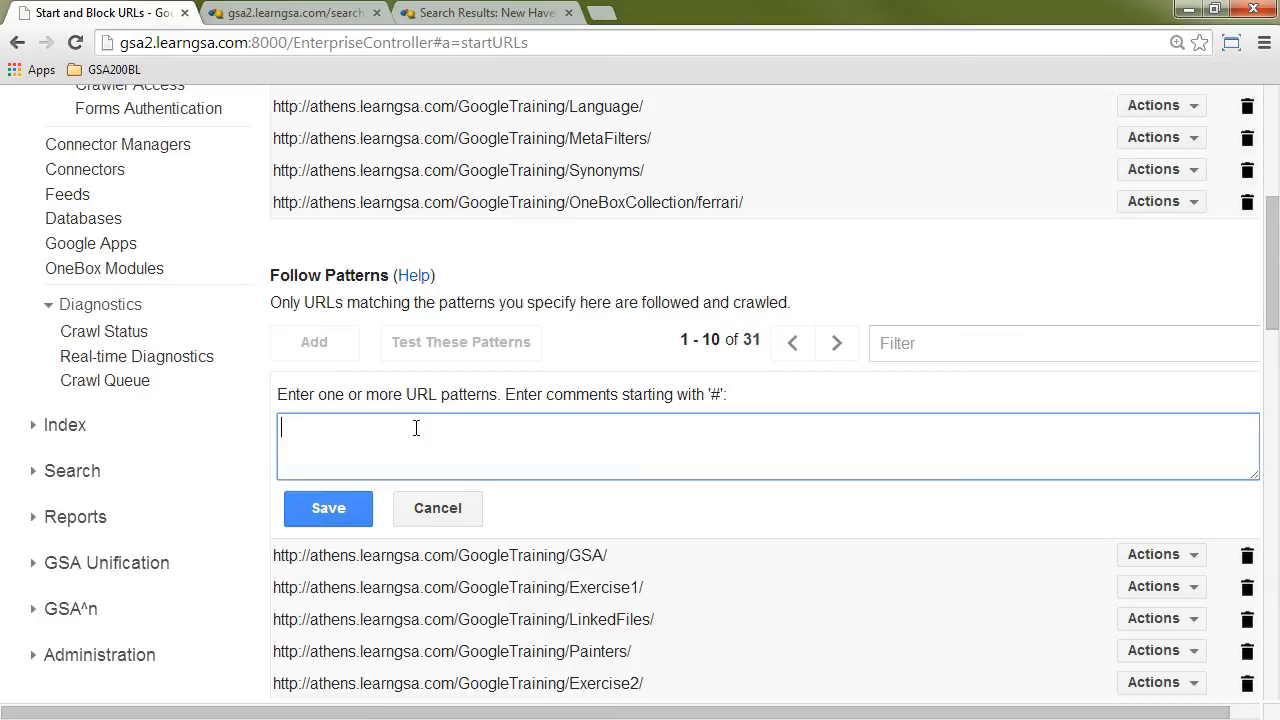
{"action": "type", "text": "^googleconnector://"}
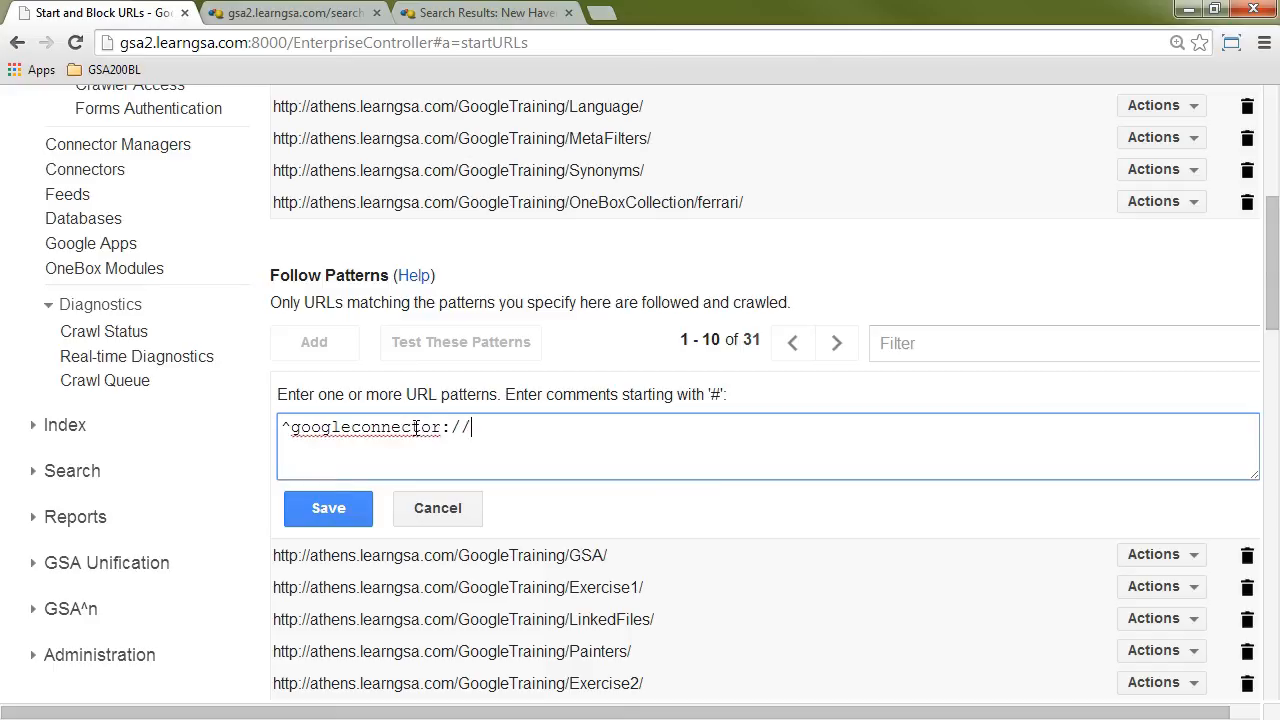
{"action": "type", "text": "datab"}
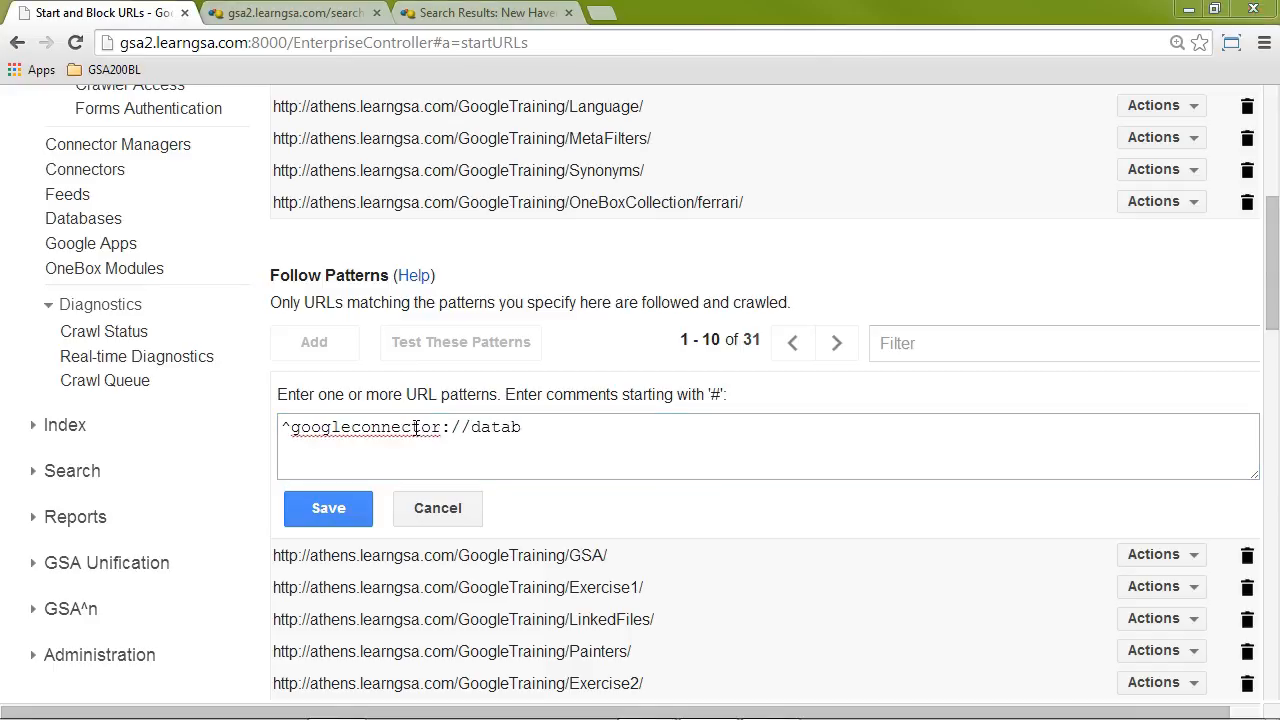
{"action": "left_click", "coordinate": [559, 431]}
{"action": "type", "text": "ase"}
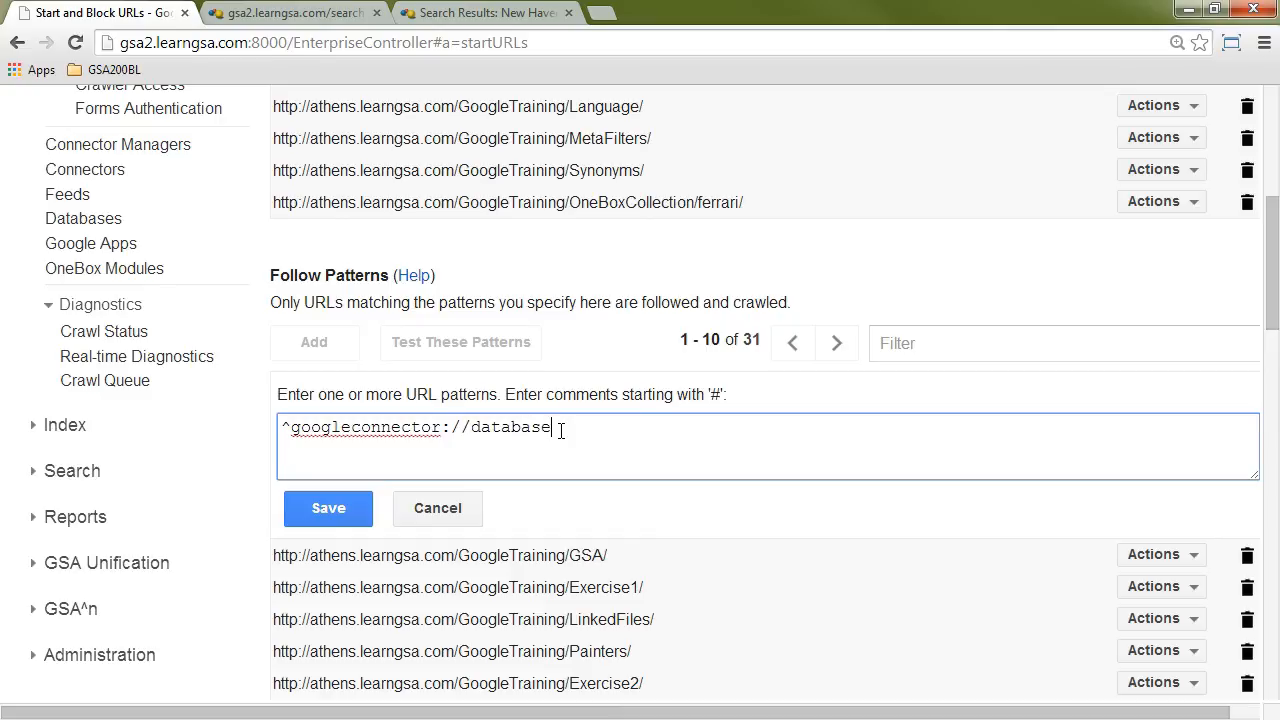
{"action": "type", "text": "-connector-1.localhost/"}
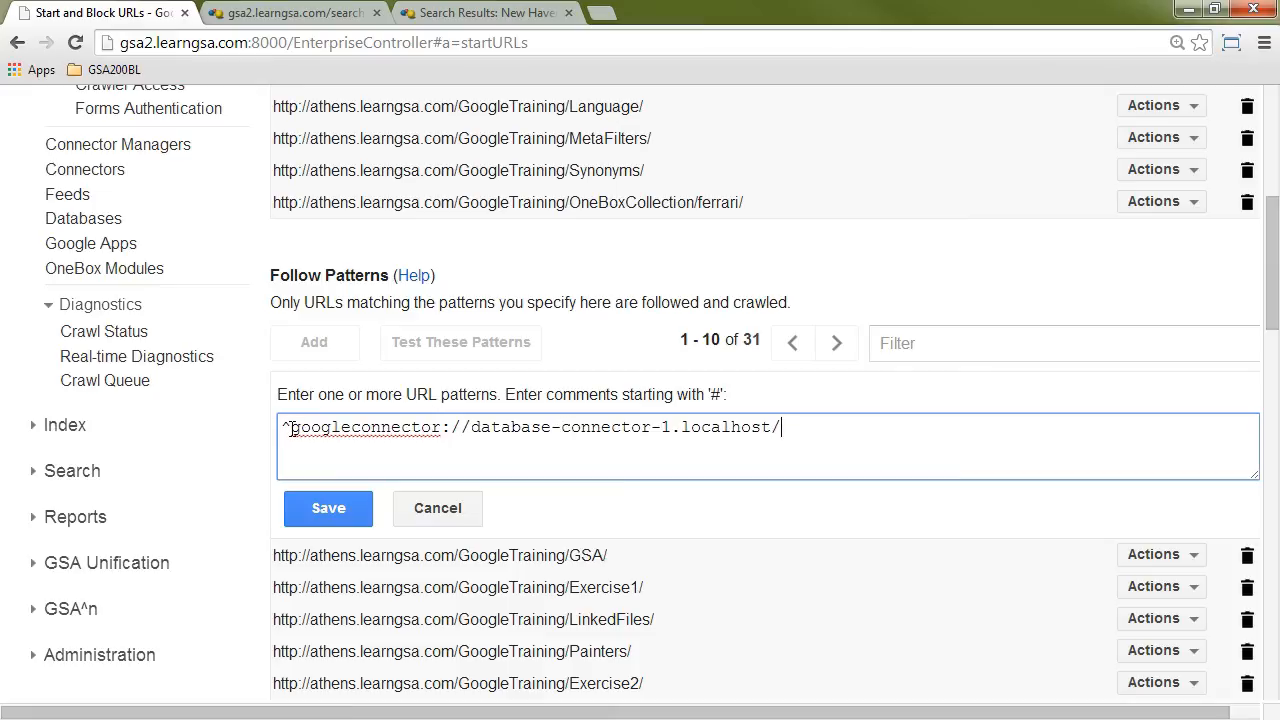
Step: Shorten the new follow pattern to ^googleconnector:// and save it
{"action": "left_click_drag", "start_coordinate": [471, 427], "coordinate": [674, 427]}
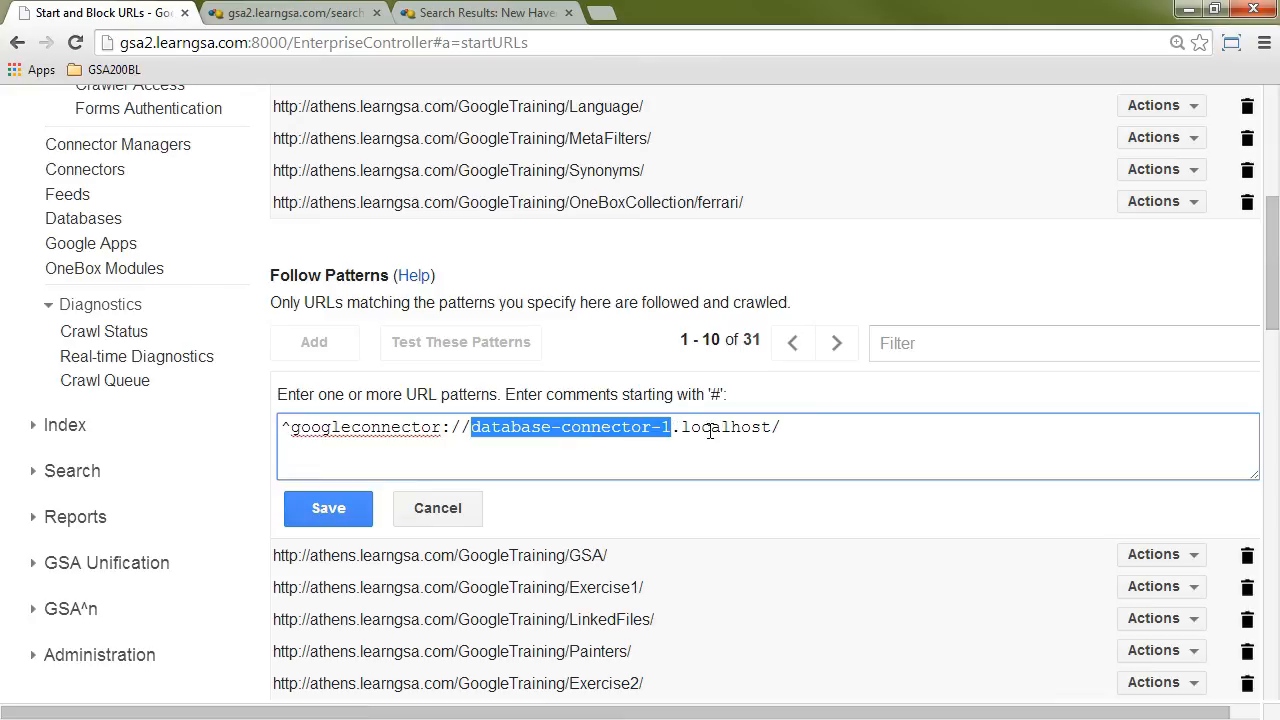
{"action": "left_click", "coordinate": [777, 428]}
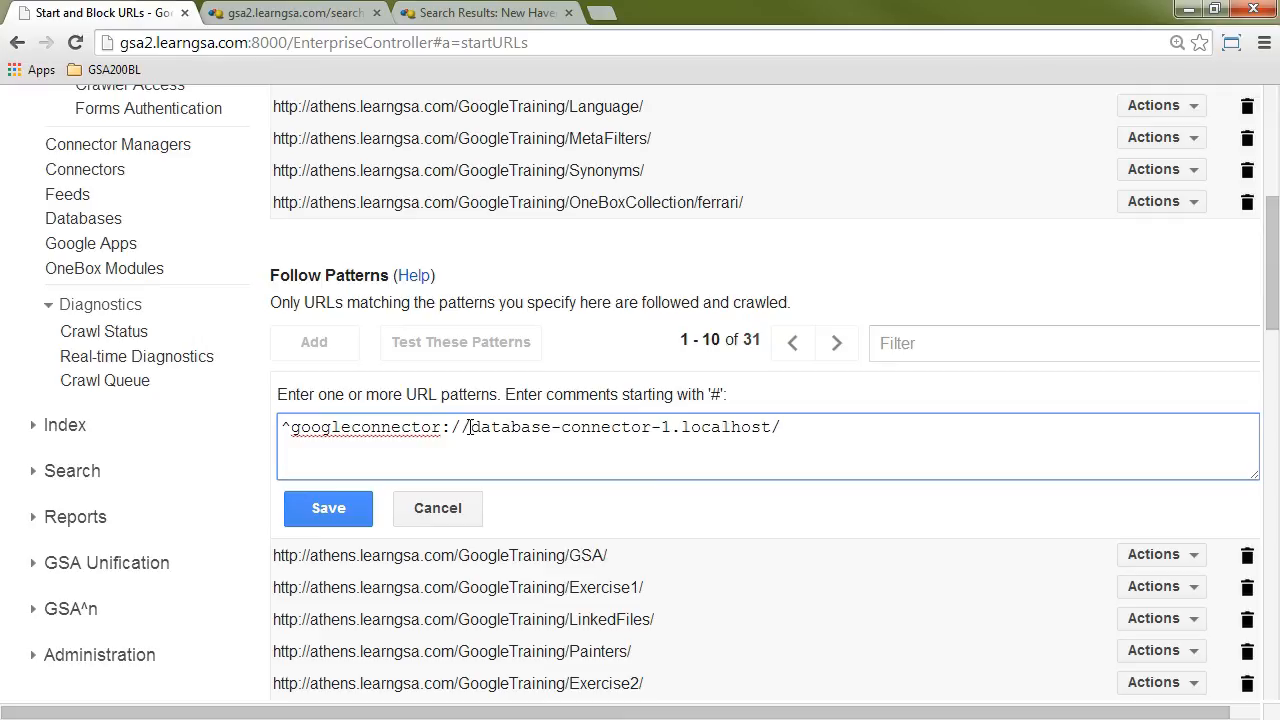
{"action": "left_click_drag", "start_coordinate": [469, 427], "coordinate": [888, 431]}
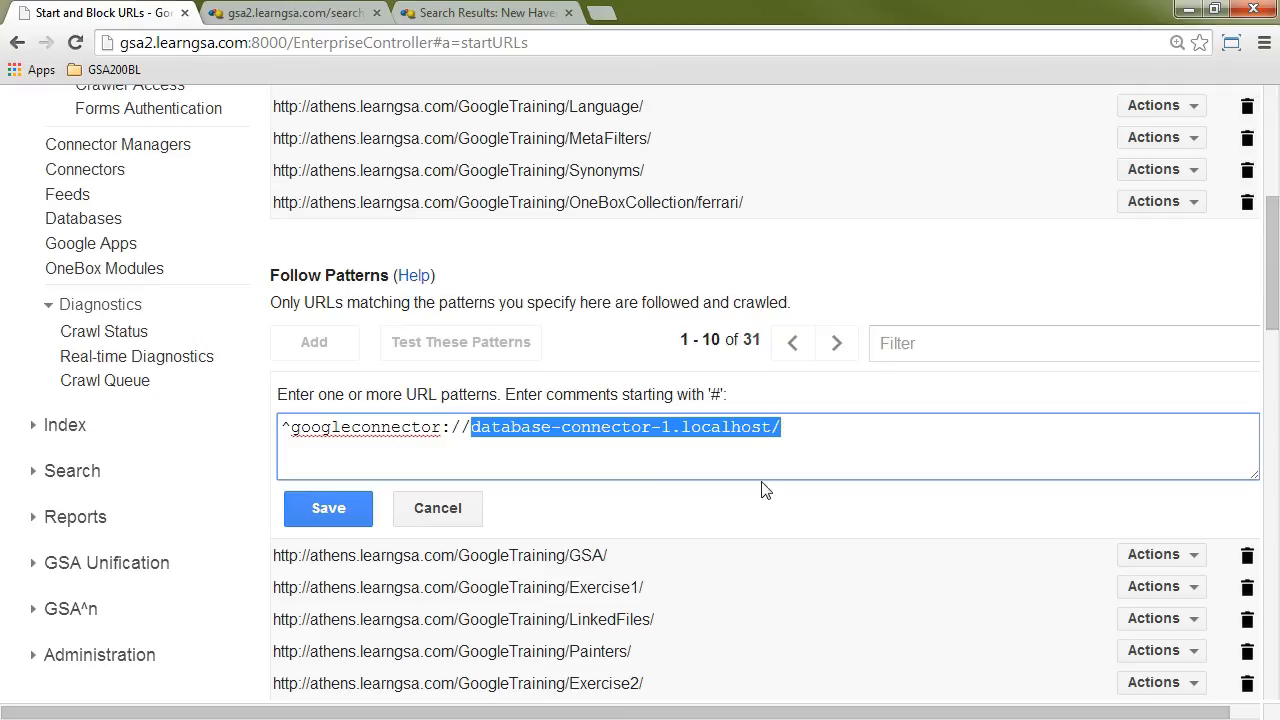
{"action": "key", "text": "BackSpace"}
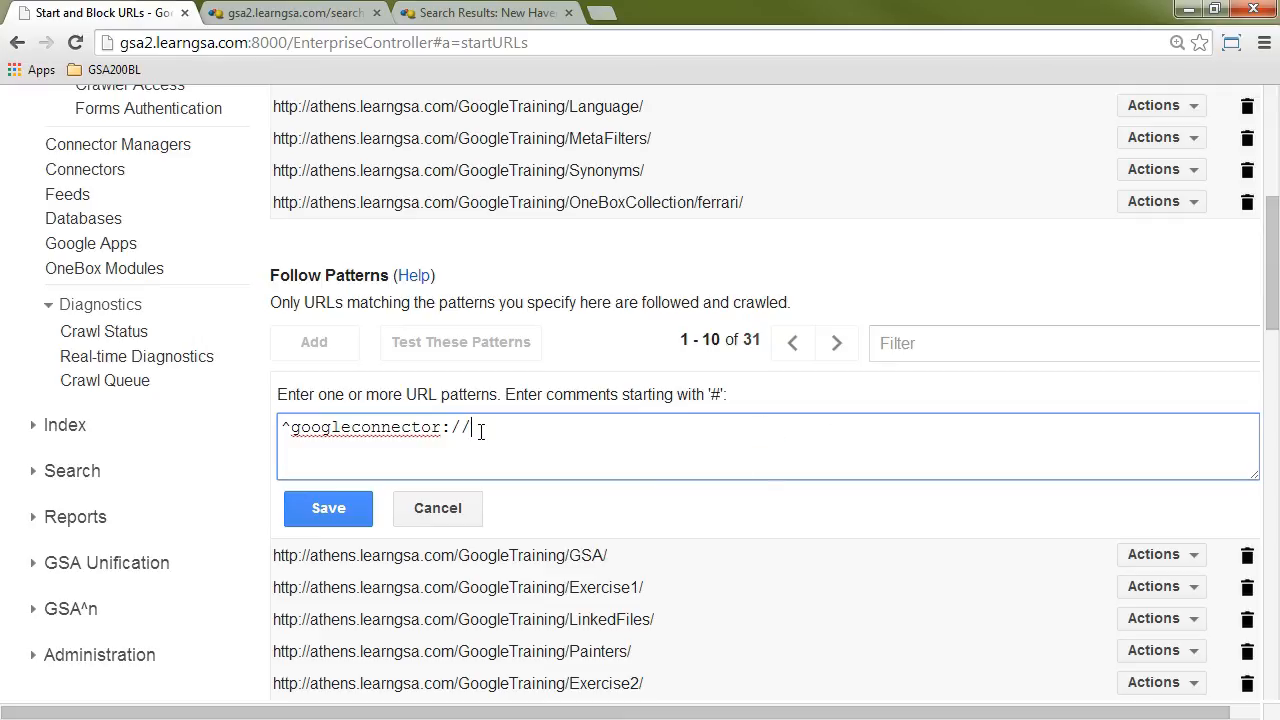
{"action": "left_click_drag", "start_coordinate": [471, 427], "coordinate": [286, 426]}
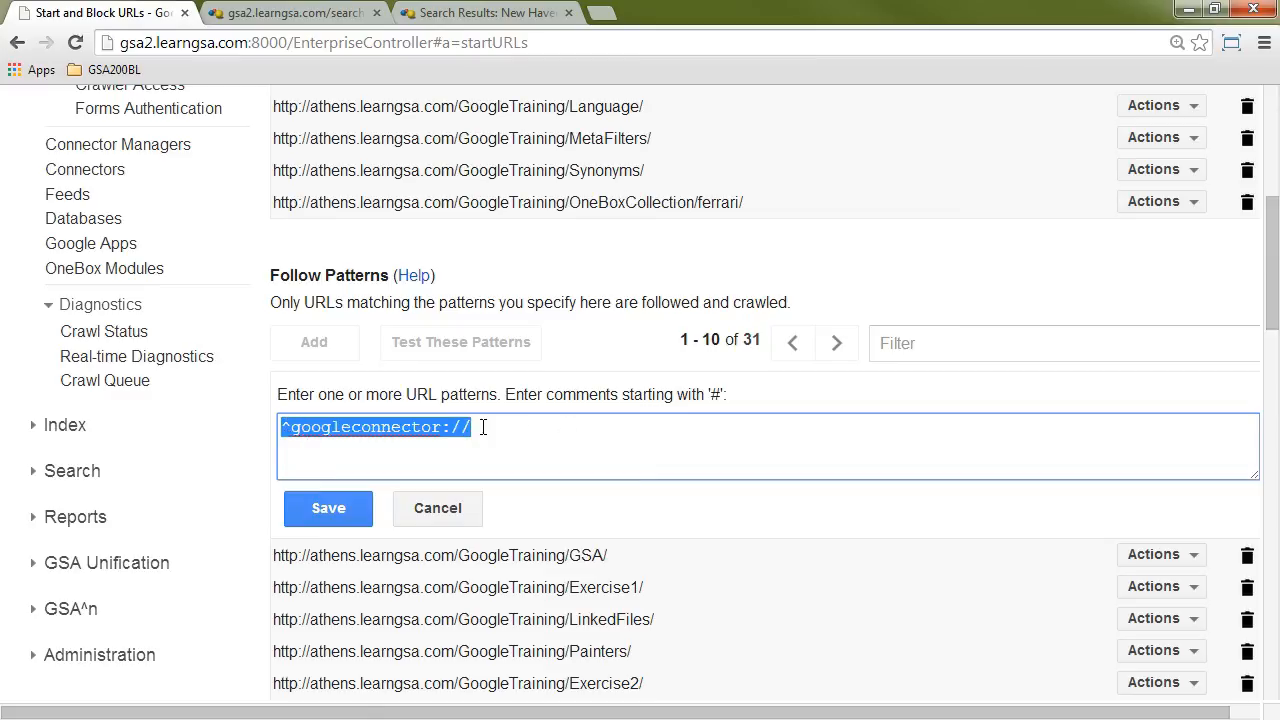
{"action": "left_click", "coordinate": [334, 510]}
Step: Examine the trusted IP address options on the Feeds page, leaving feeds trusted from all IP addresses
{"action": "scroll", "coordinate": [486, 465], "scroll_direction": "up", "scroll_amount": 2}
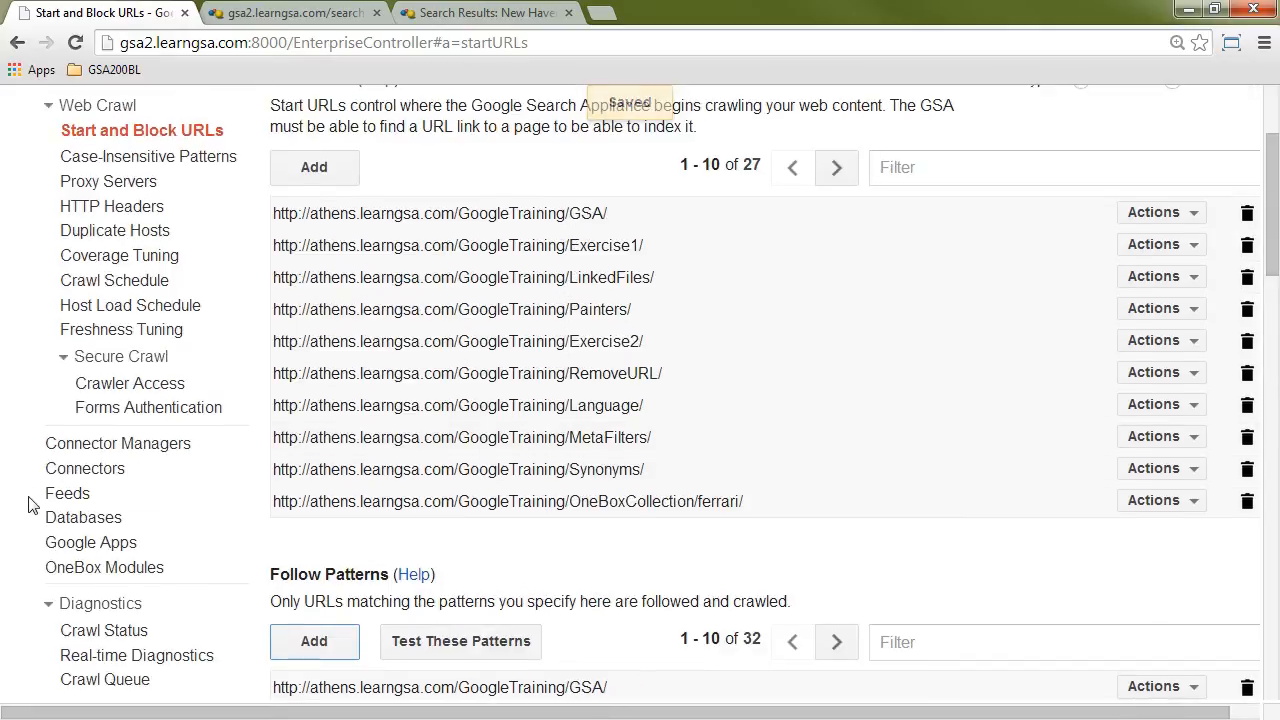
{"action": "left_click", "coordinate": [69, 497]}
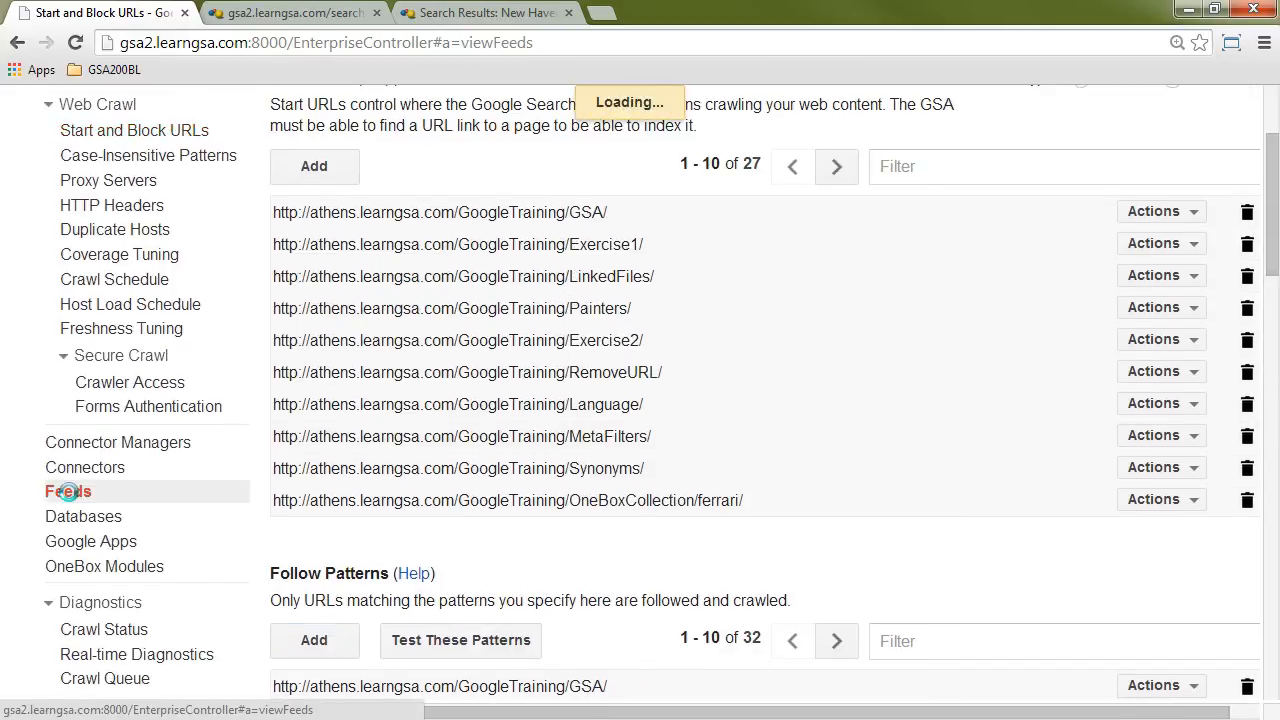
{"action": "scroll", "coordinate": [1070, 423], "scroll_direction": "down", "scroll_amount": 10}
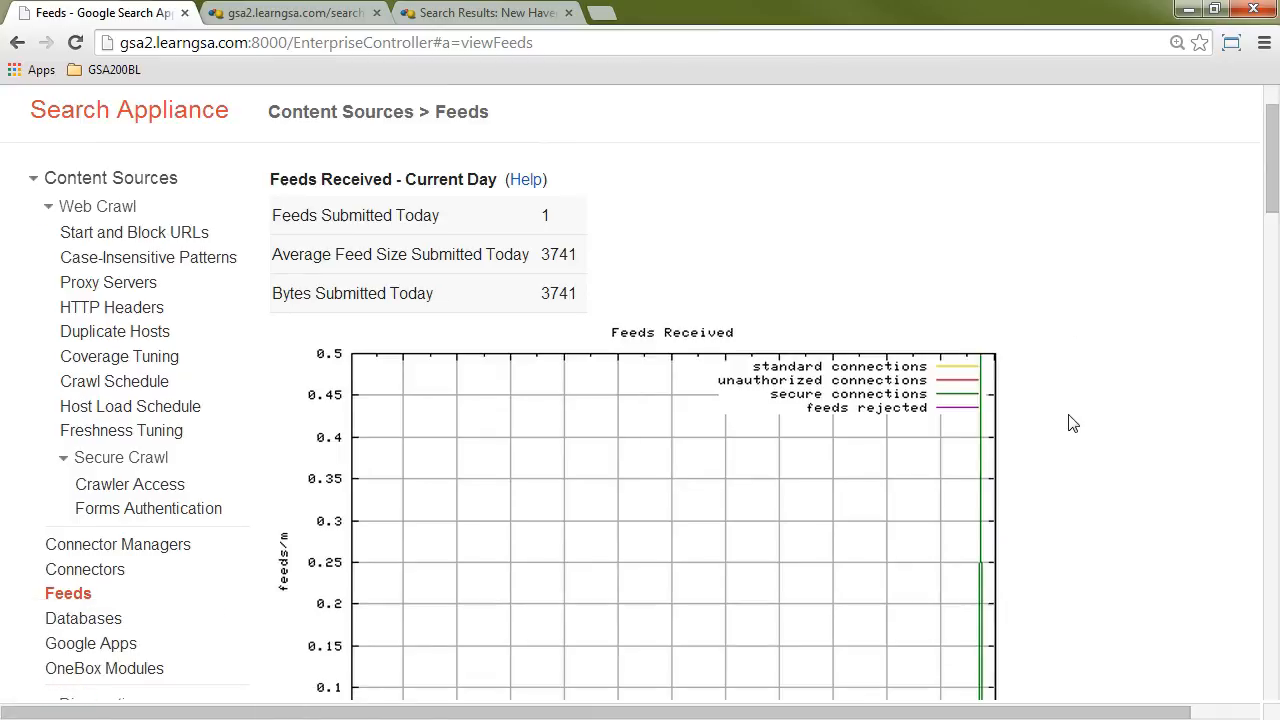
{"action": "scroll", "coordinate": [1070, 423], "scroll_direction": "down", "scroll_amount": 15}
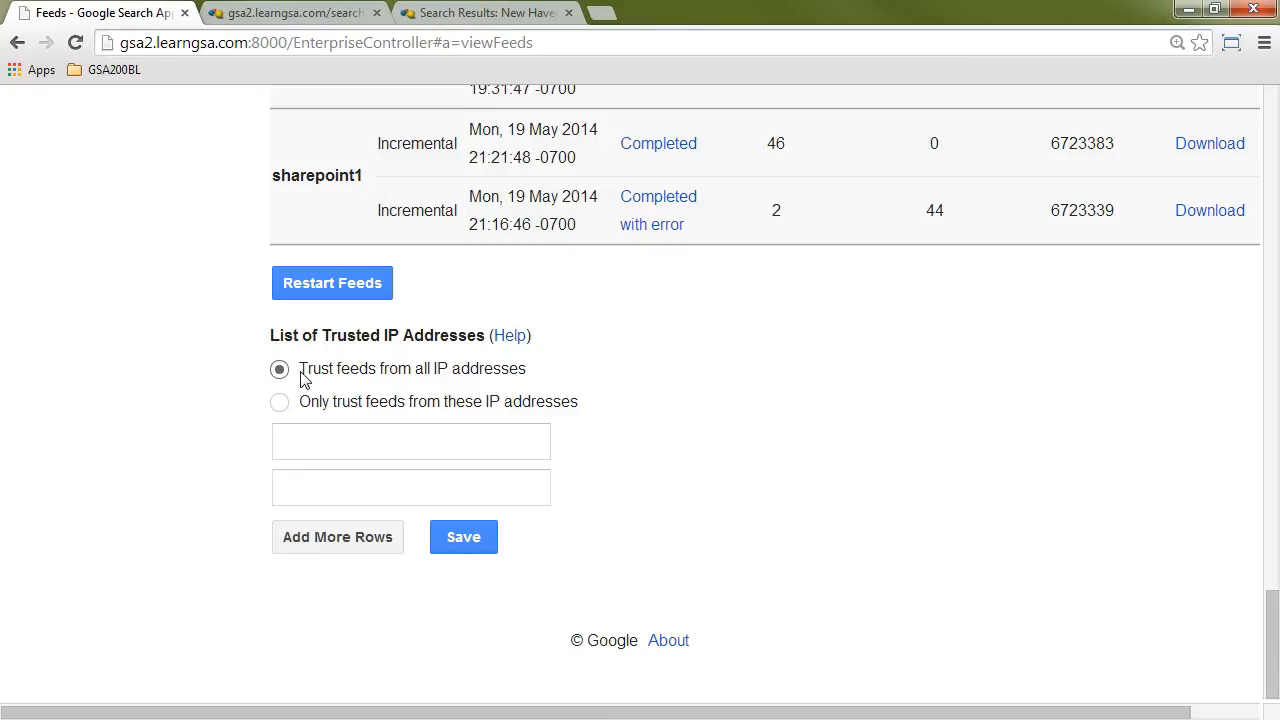
{"action": "left_click_drag", "start_coordinate": [305, 370], "coordinate": [533, 368]}
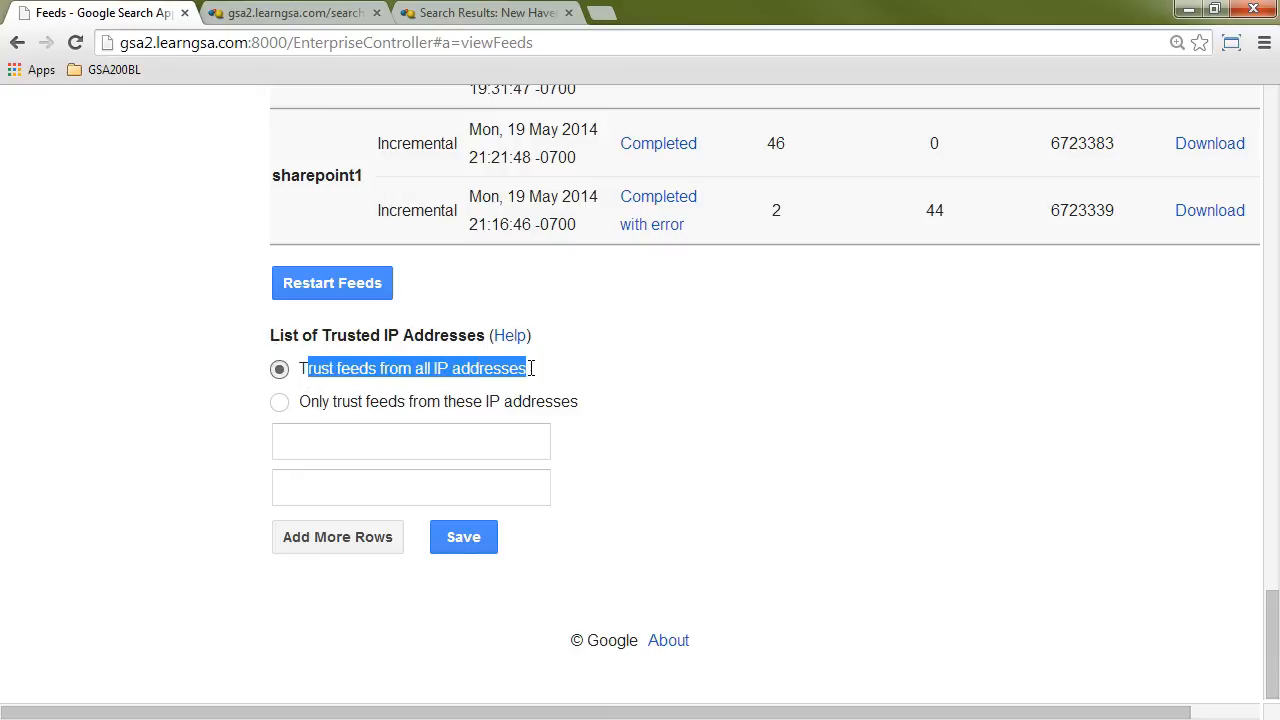
{"action": "left_click", "coordinate": [302, 410]}
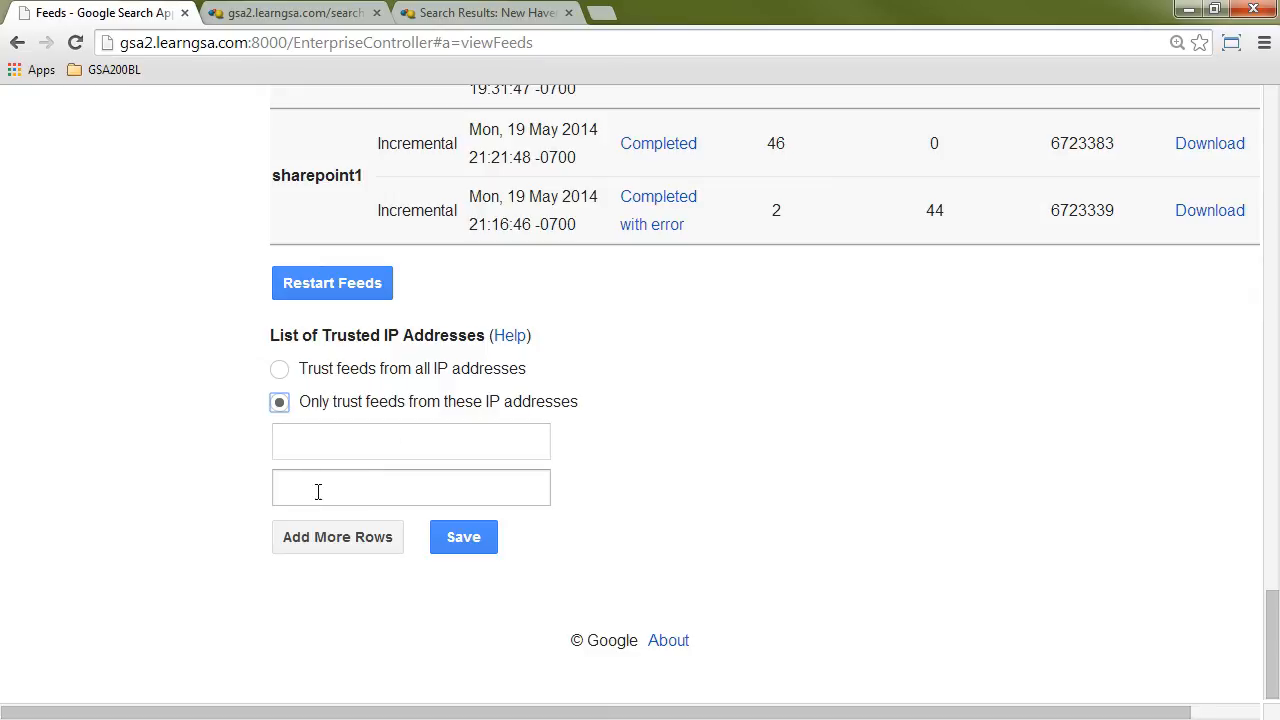
{"action": "left_click", "coordinate": [279, 369]}
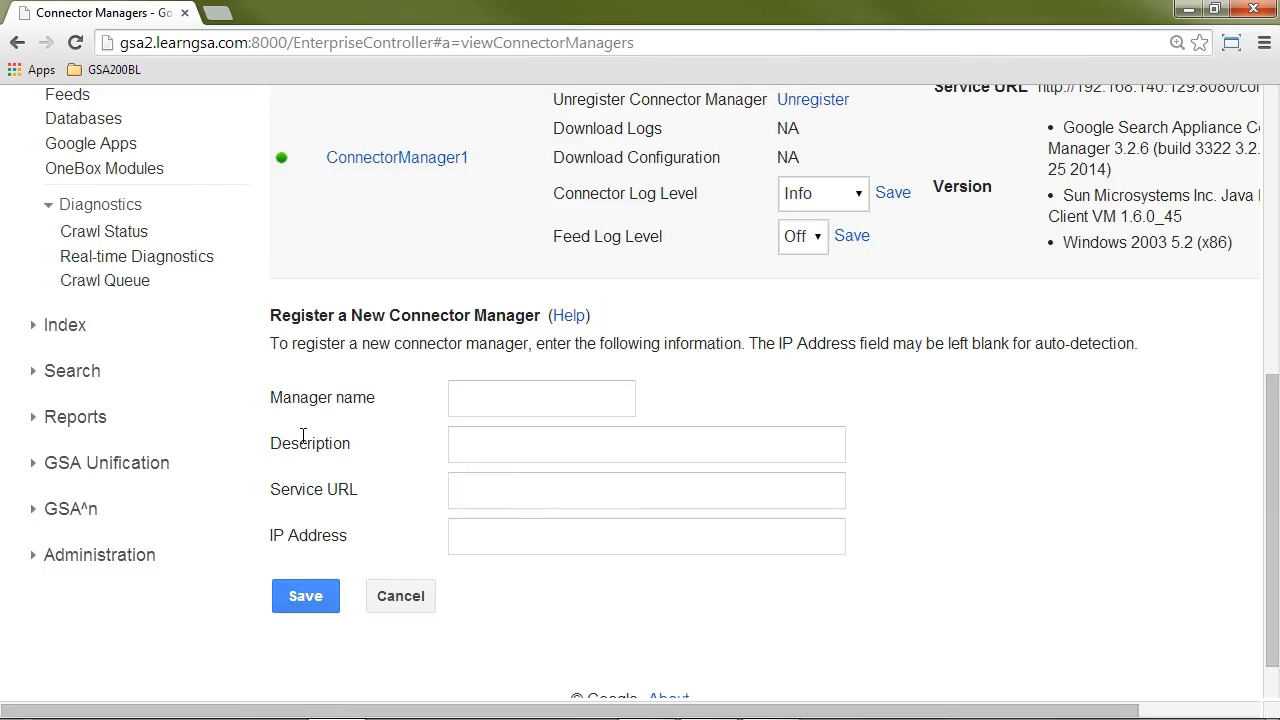
Step: Start adding a connector on the Connectors page with ConnectorManager1 as its connector manager
{"action": "scroll", "coordinate": [303, 436], "scroll_direction": "up", "scroll_amount": 3}
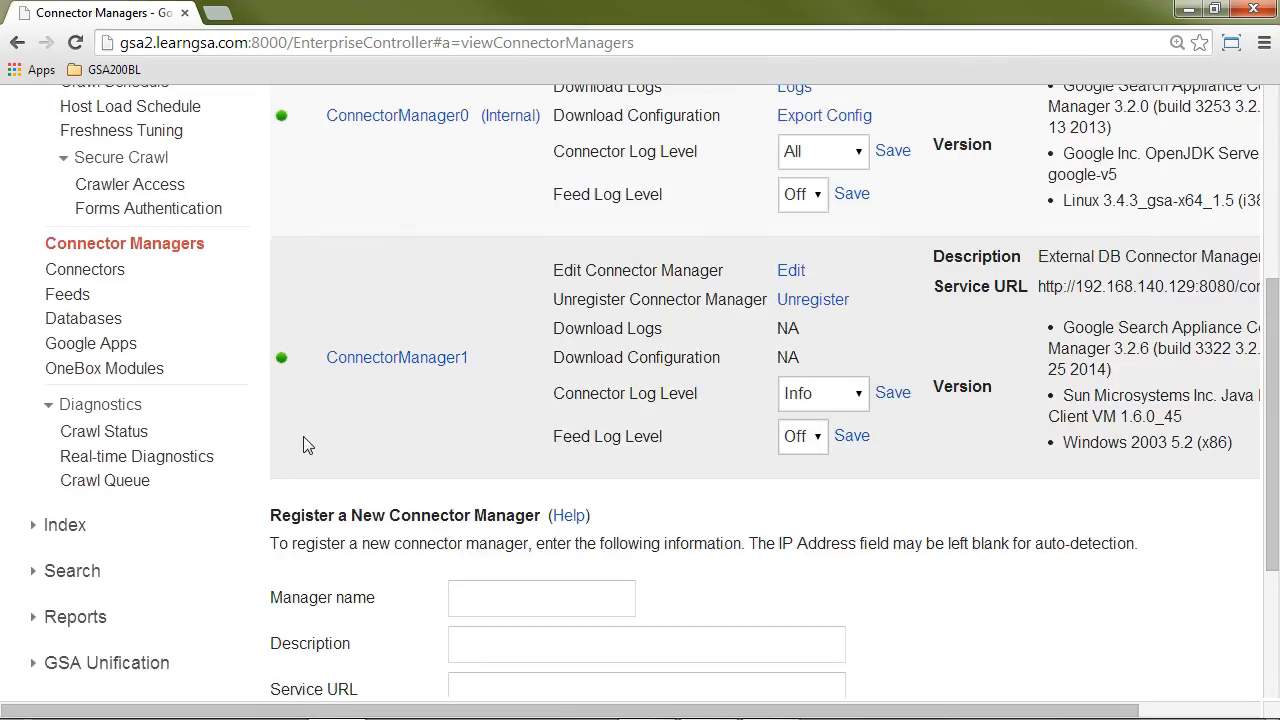
{"action": "left_click", "coordinate": [93, 374]}
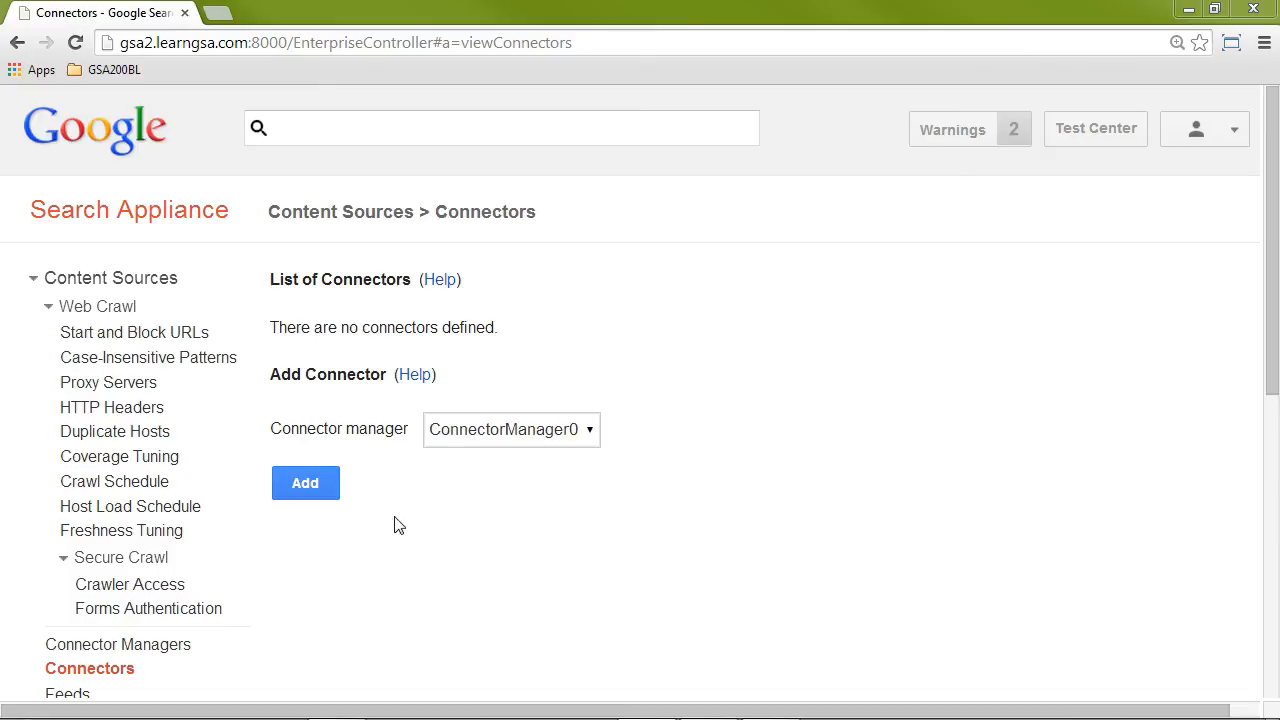
{"action": "left_click", "coordinate": [511, 431]}
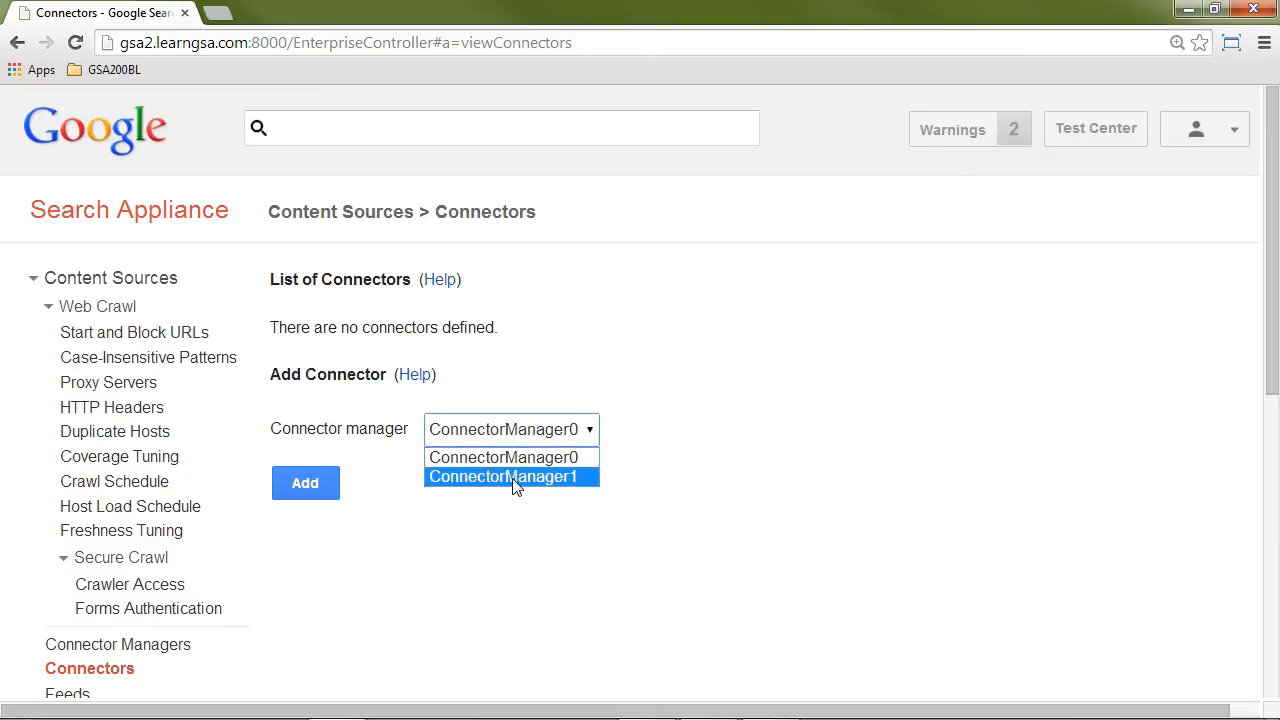
{"action": "left_click", "coordinate": [515, 477]}
{"action": "left_click", "coordinate": [311, 483]}
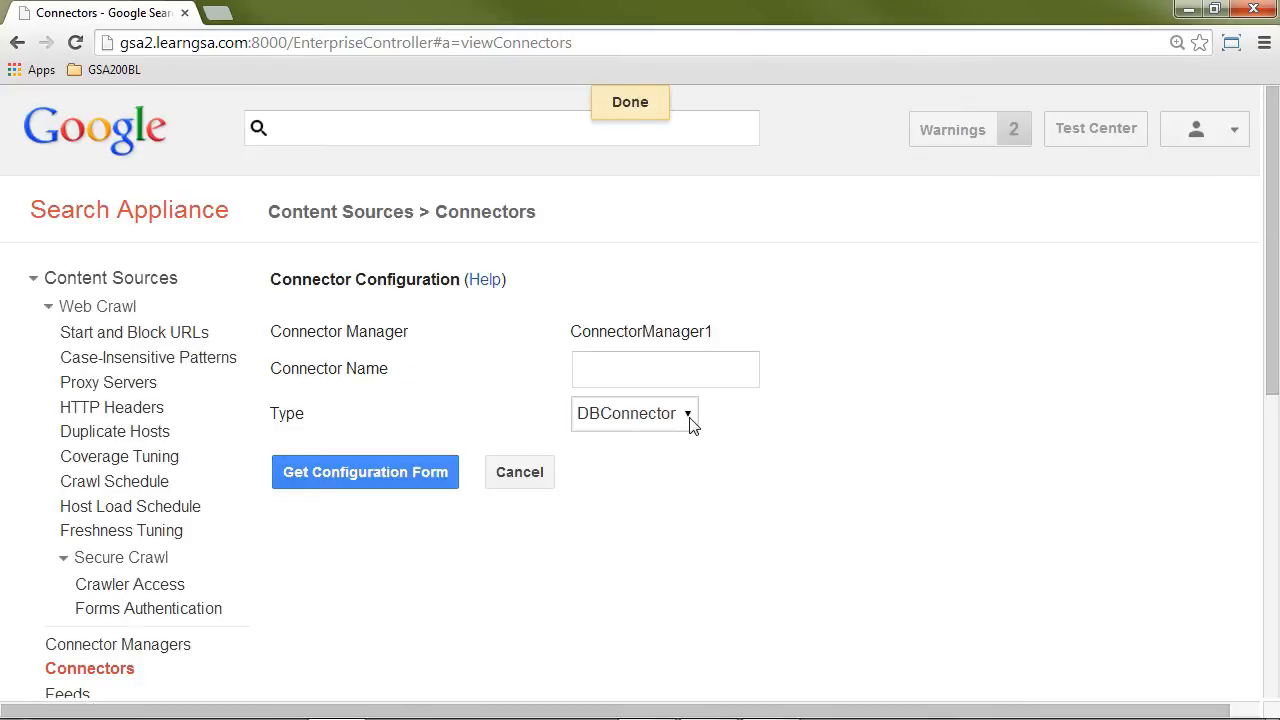
Step: Name the connector database-connector-1 with type DBConnector and get its configuration form
{"action": "left_click", "coordinate": [689, 418]}
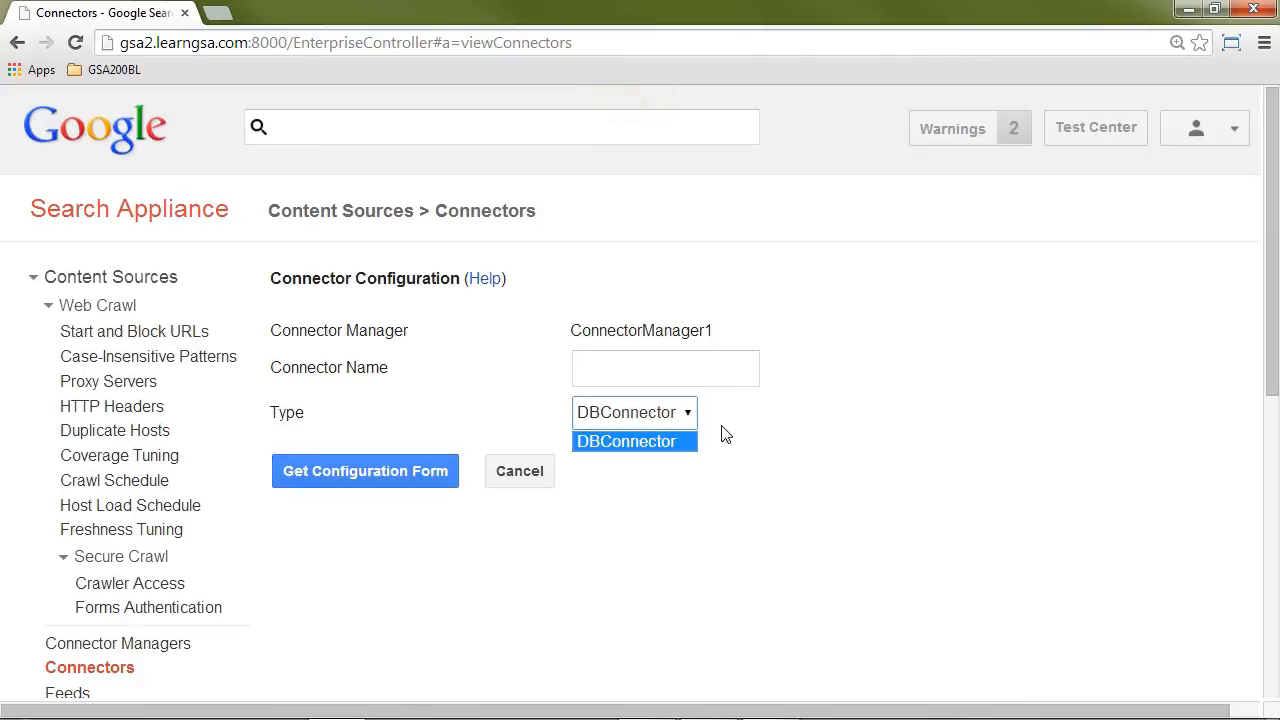
{"action": "left_click", "coordinate": [669, 443]}
{"action": "left_click", "coordinate": [661, 372]}
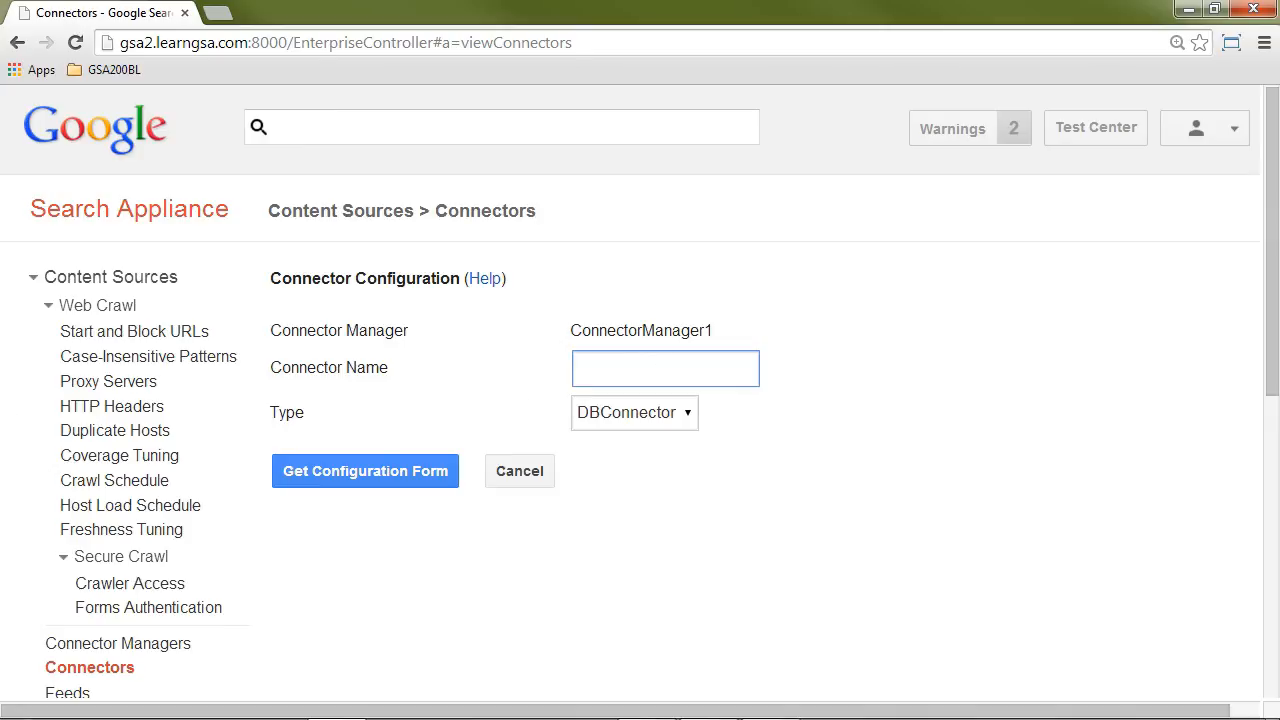
{"action": "left_click", "coordinate": [628, 372]}
{"action": "type", "text": "database-connector-1"}
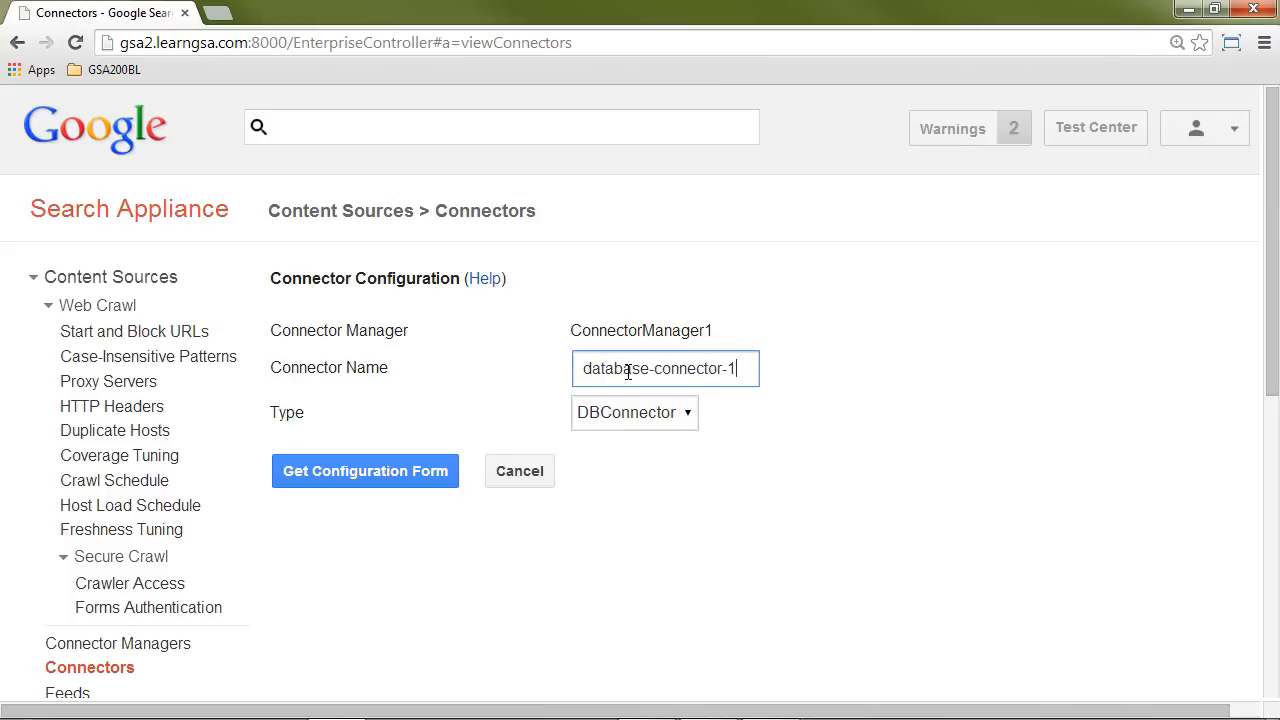
{"action": "left_click", "coordinate": [902, 428]}
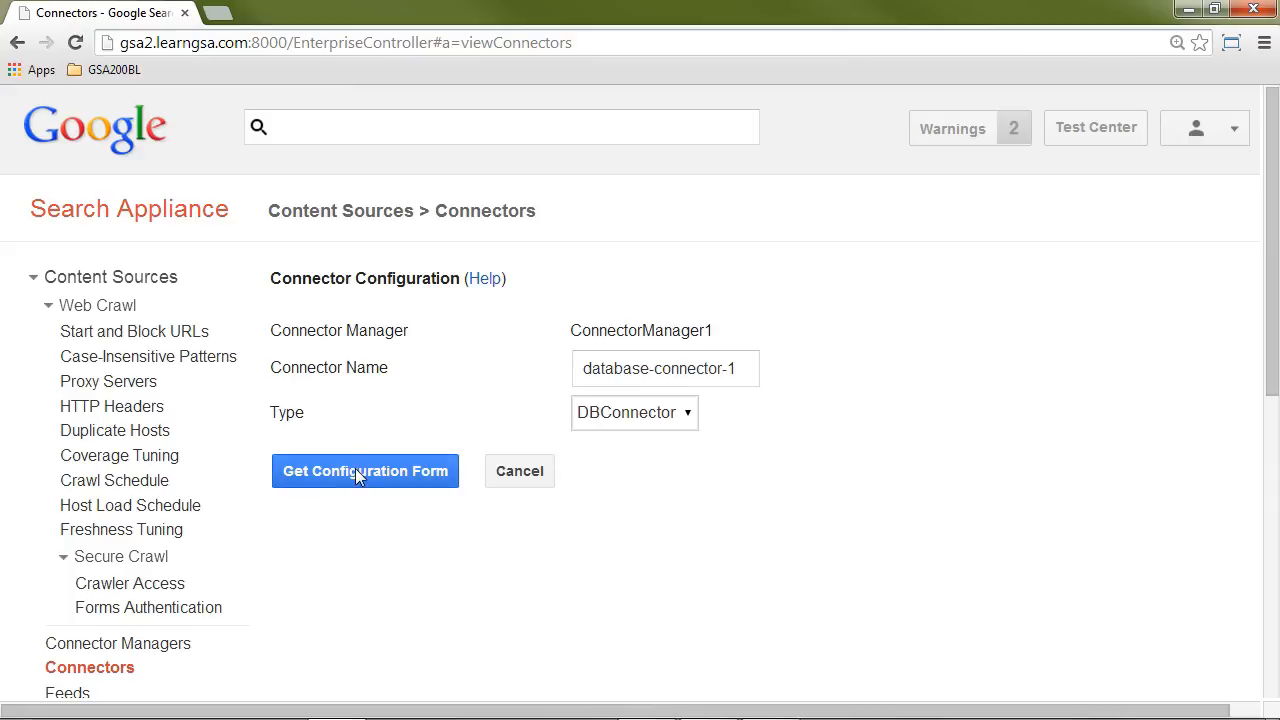
{"action": "left_click", "coordinate": [356, 470]}
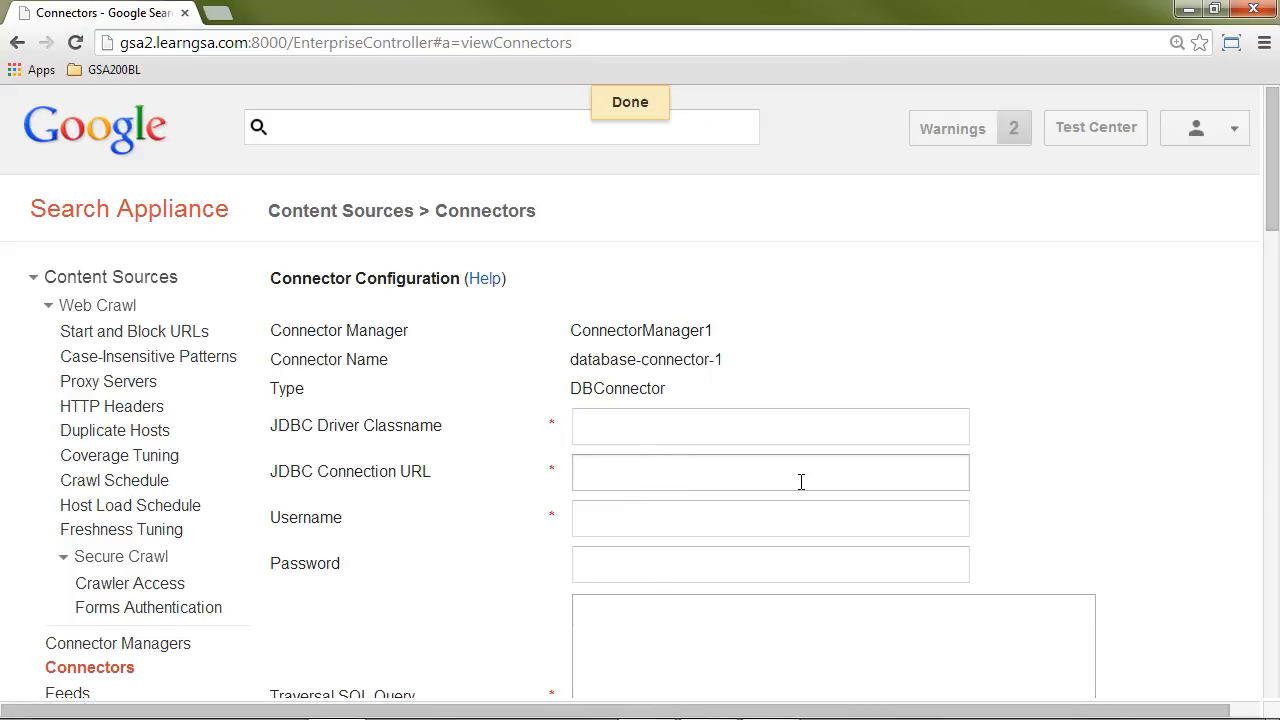
Step: Set the connector's JDBC driver classname to com.mysql.jdbc.Driver
{"action": "left_click_drag", "start_coordinate": [1274, 195], "coordinate": [1271, 230]}
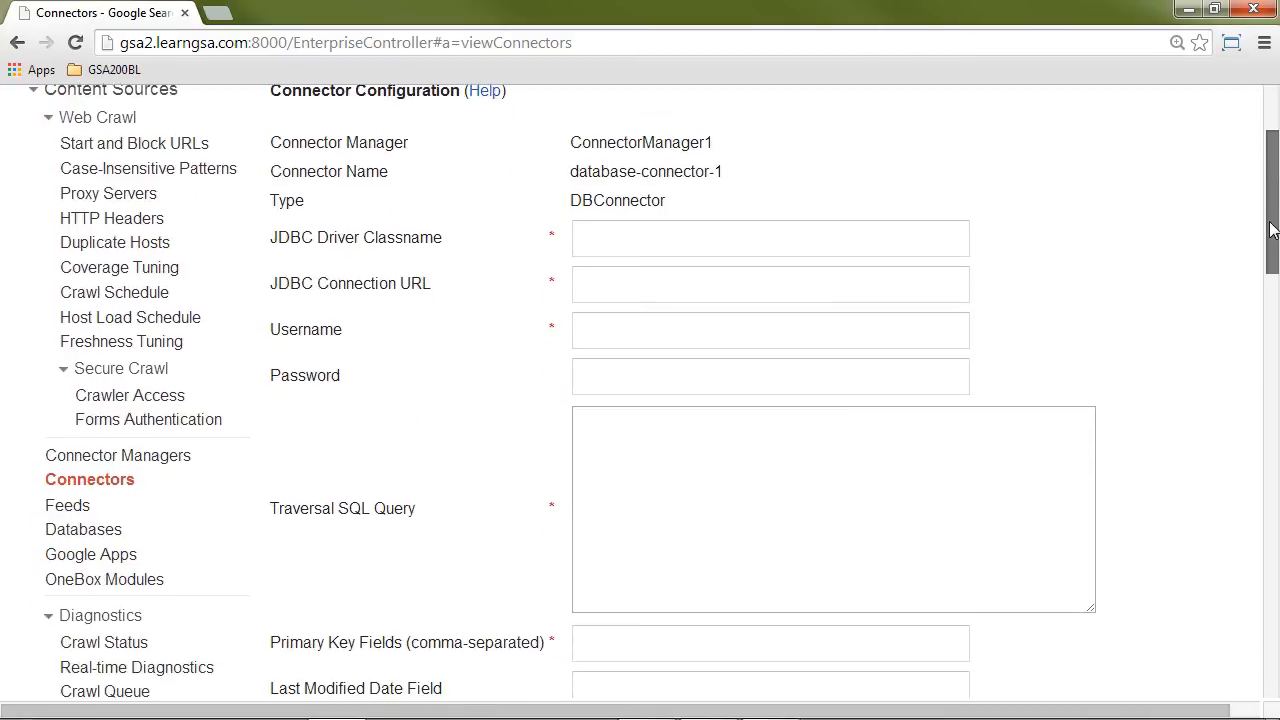
{"action": "left_click", "coordinate": [590, 240]}
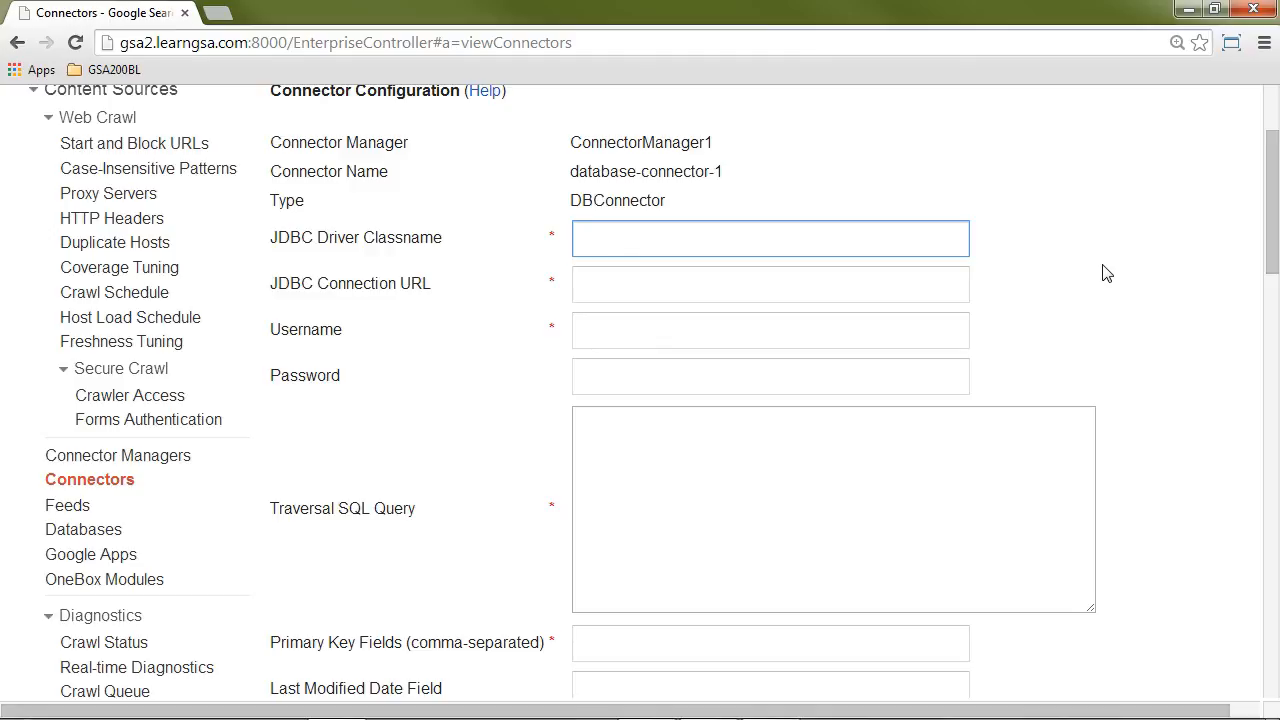
{"action": "type", "text": "com.mysql"}
{"action": "key", "text": "BackSpace"}
{"action": "key", "text": "BackSpace"}
{"action": "type", "text": "ql jdb"}
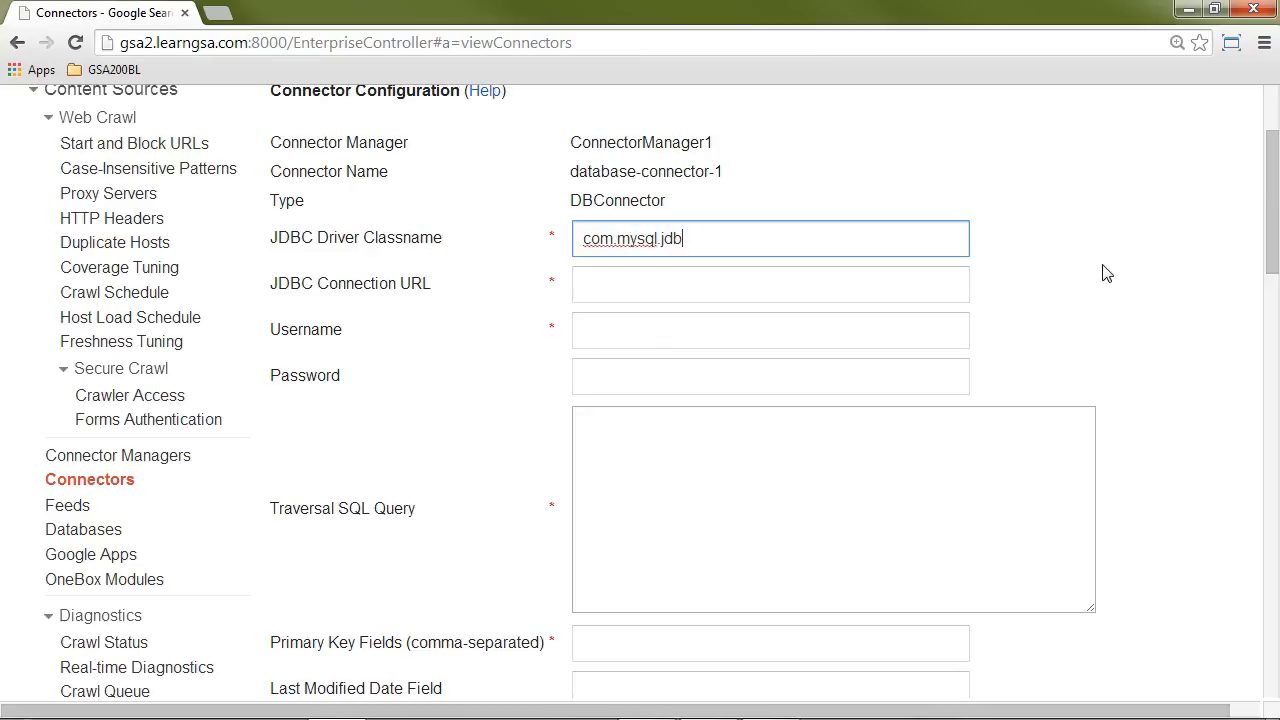
{"action": "type", "text": "c.Driver"}
{"action": "key", "text": "Tab"}
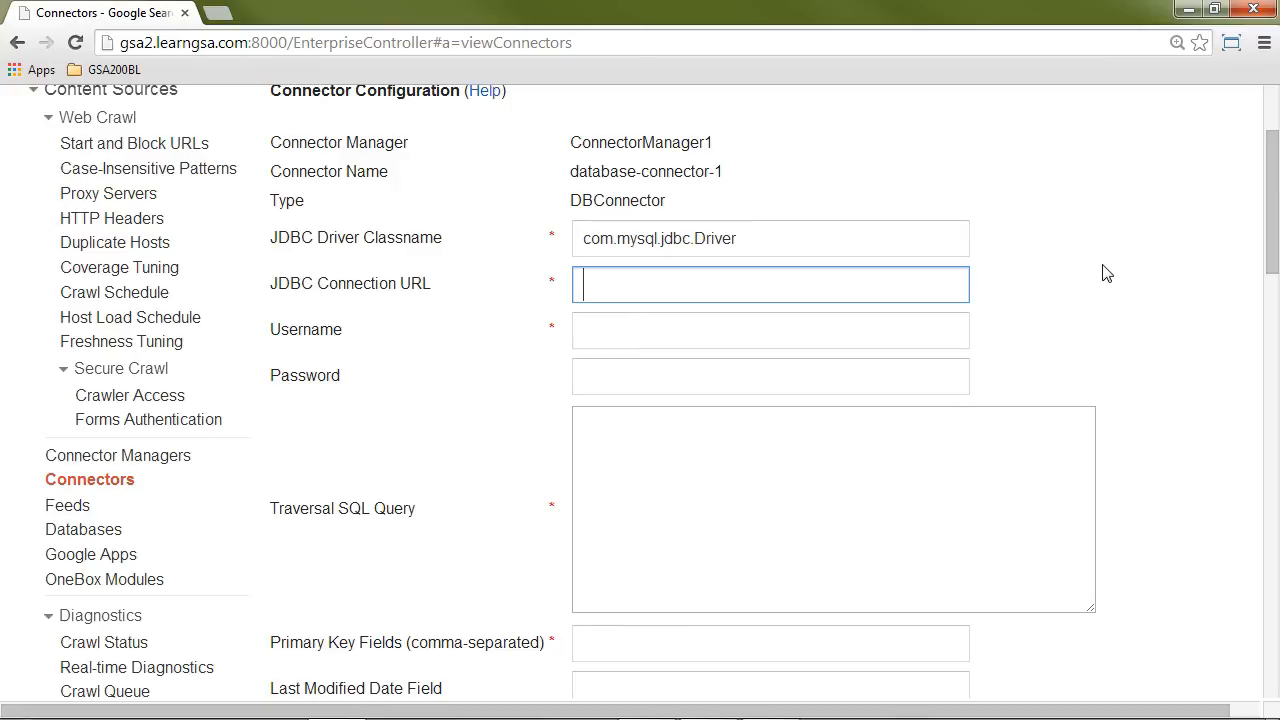
{"action": "left_click_drag", "start_coordinate": [694, 238], "coordinate": [738, 238]}
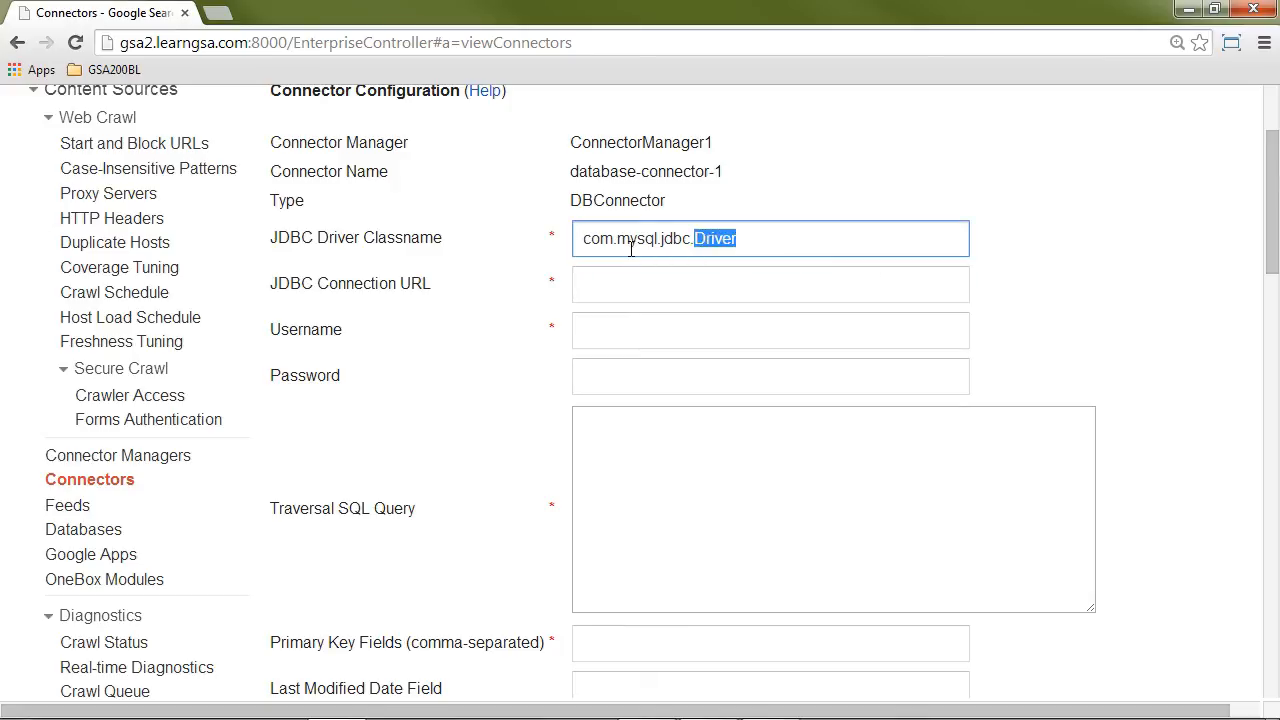
{"action": "left_click", "coordinate": [582, 240]}
{"action": "left_click_drag", "start_coordinate": [582, 238], "coordinate": [690, 238]}
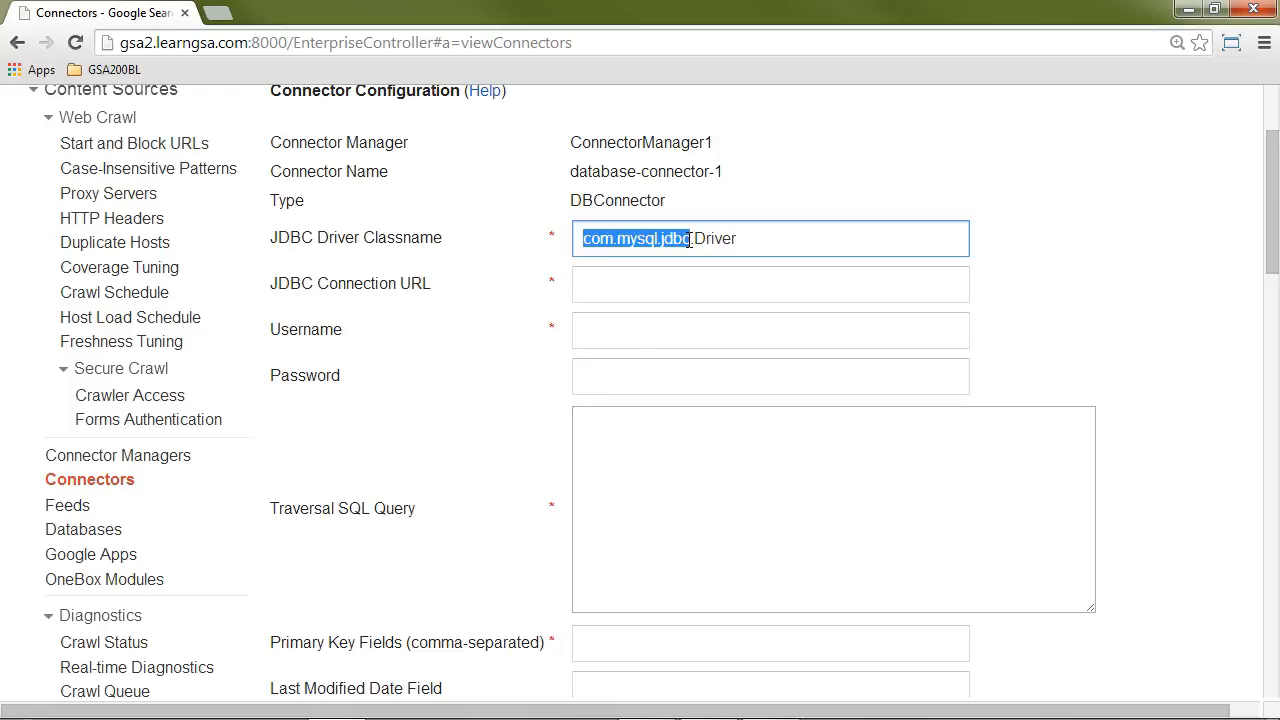
Step: Set the connector's JDBC connection URL to jdbc:mysql://manila.learngsa.com:3306/healthcare
{"action": "left_click", "coordinate": [631, 286]}
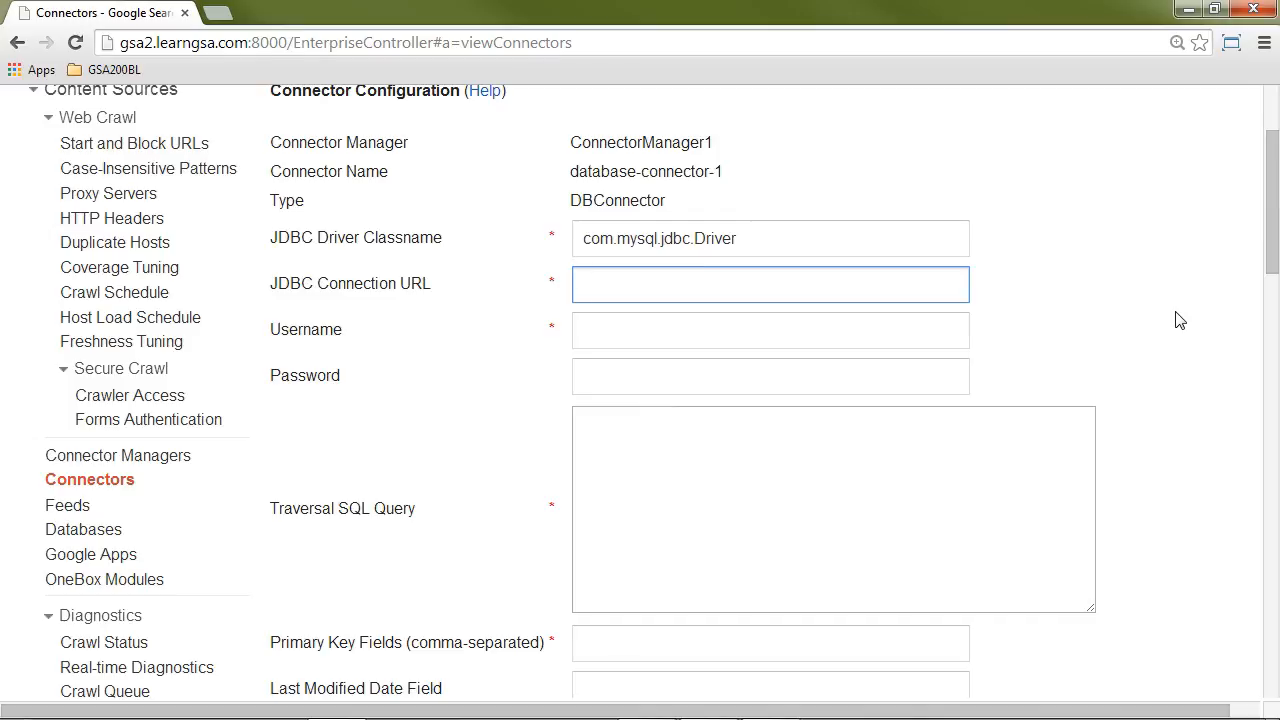
{"action": "type", "text": "jdbc:mysql://"}
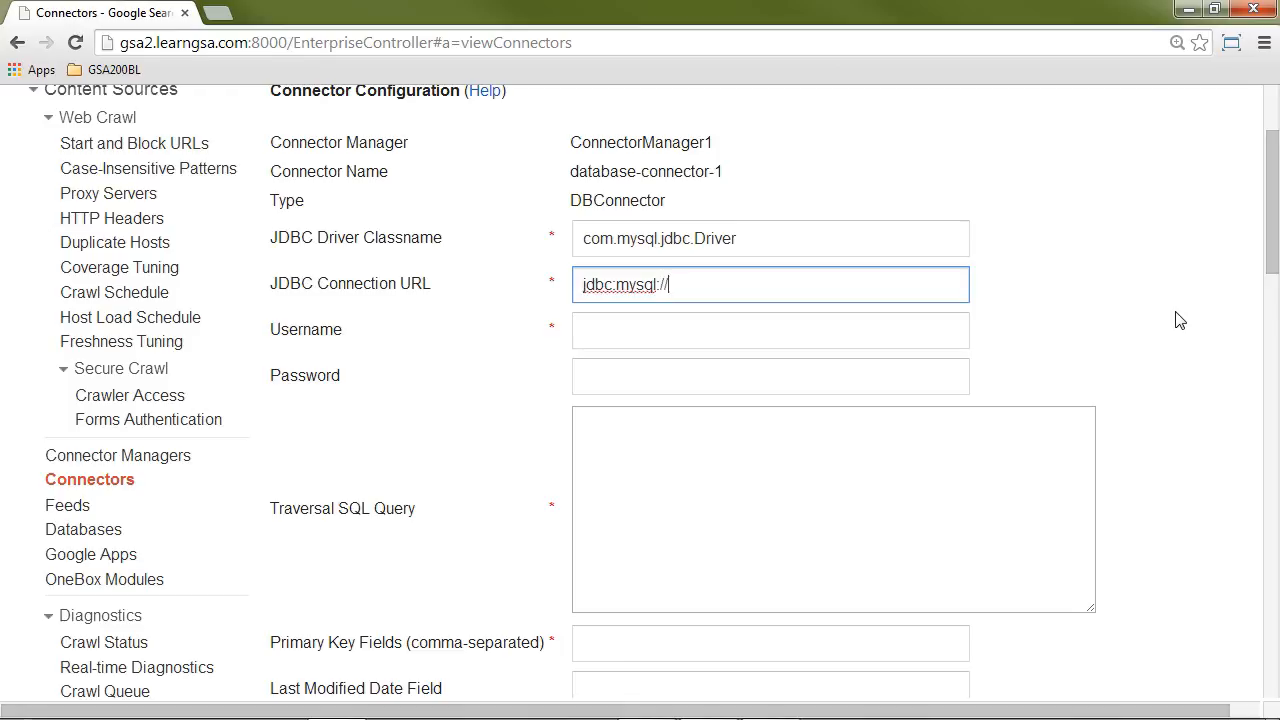
{"action": "type", "text": "manl"}
{"action": "type", "text": "ila.learngsa.com"}
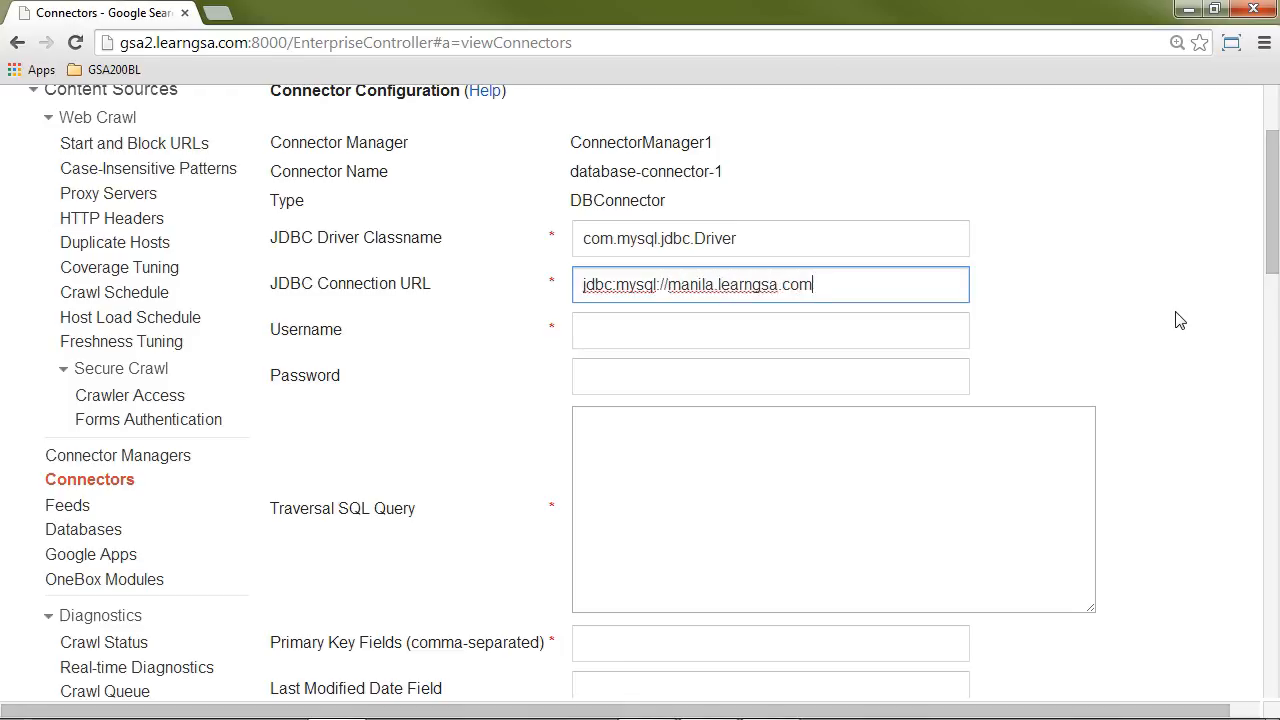
{"action": "type", "text": ":3306/healthcare"}
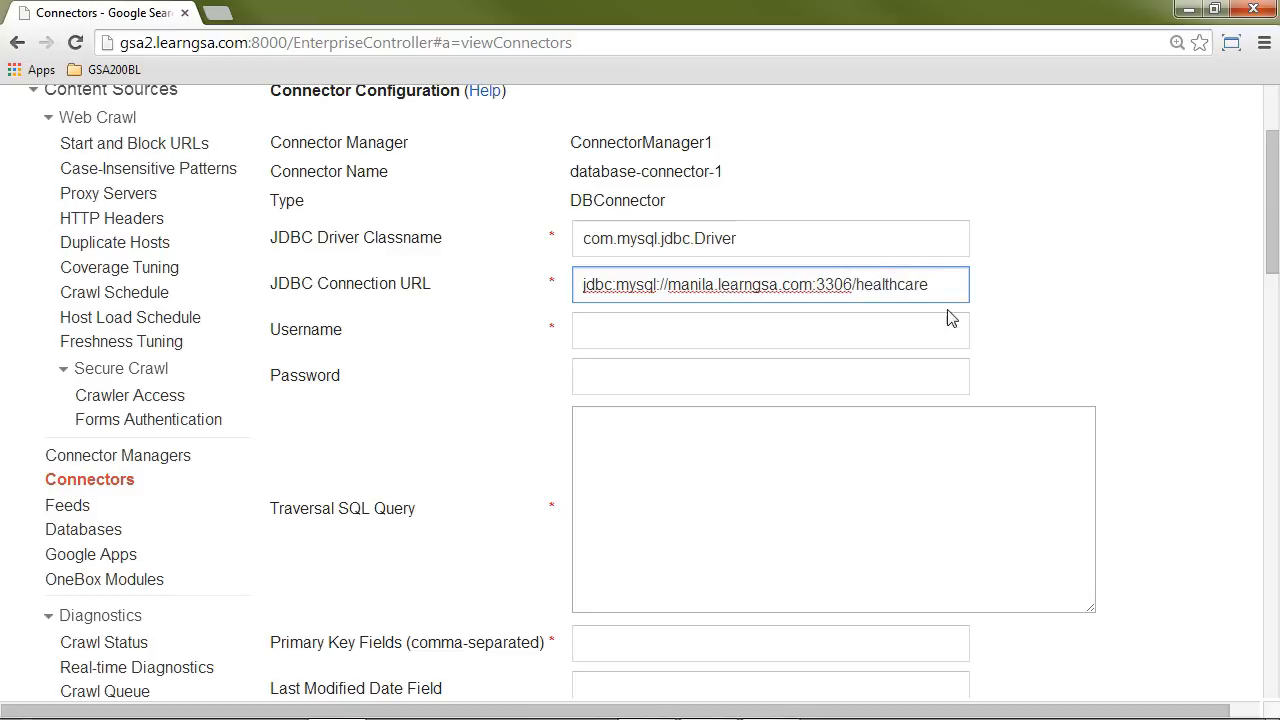
{"action": "left_click_drag", "start_coordinate": [580, 285], "coordinate": [965, 287]}
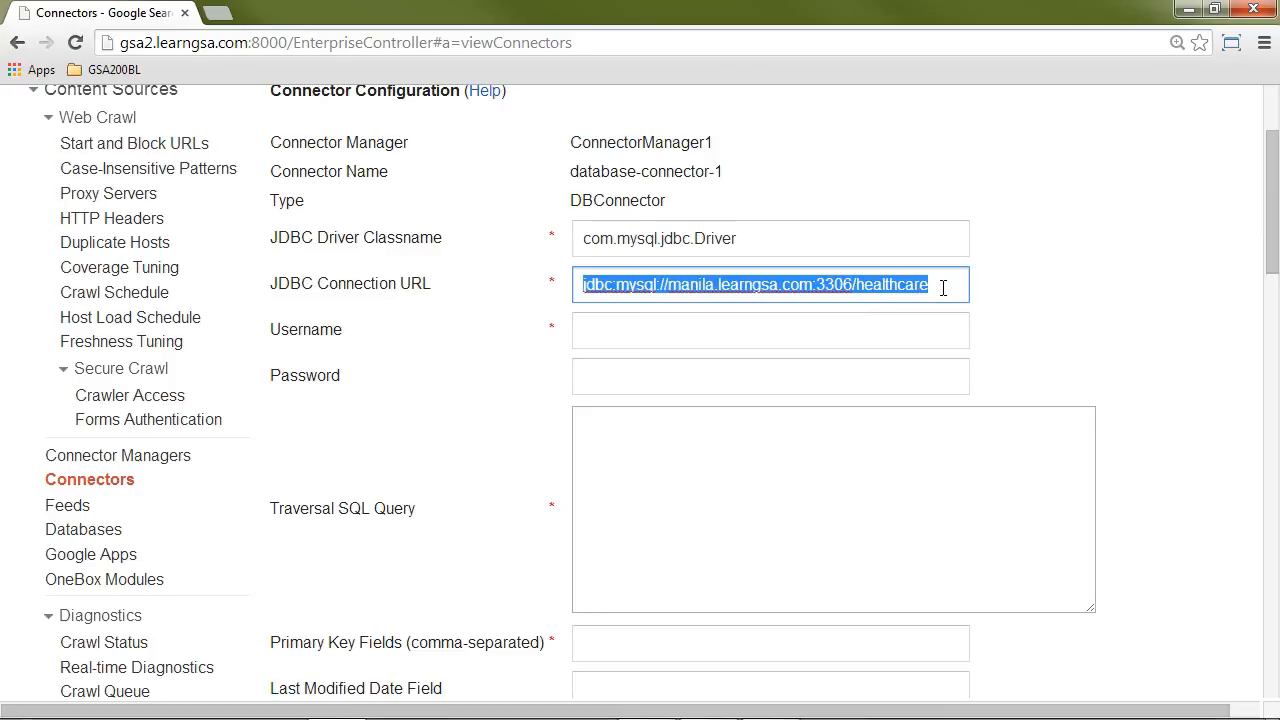
{"action": "left_click", "coordinate": [940, 288]}
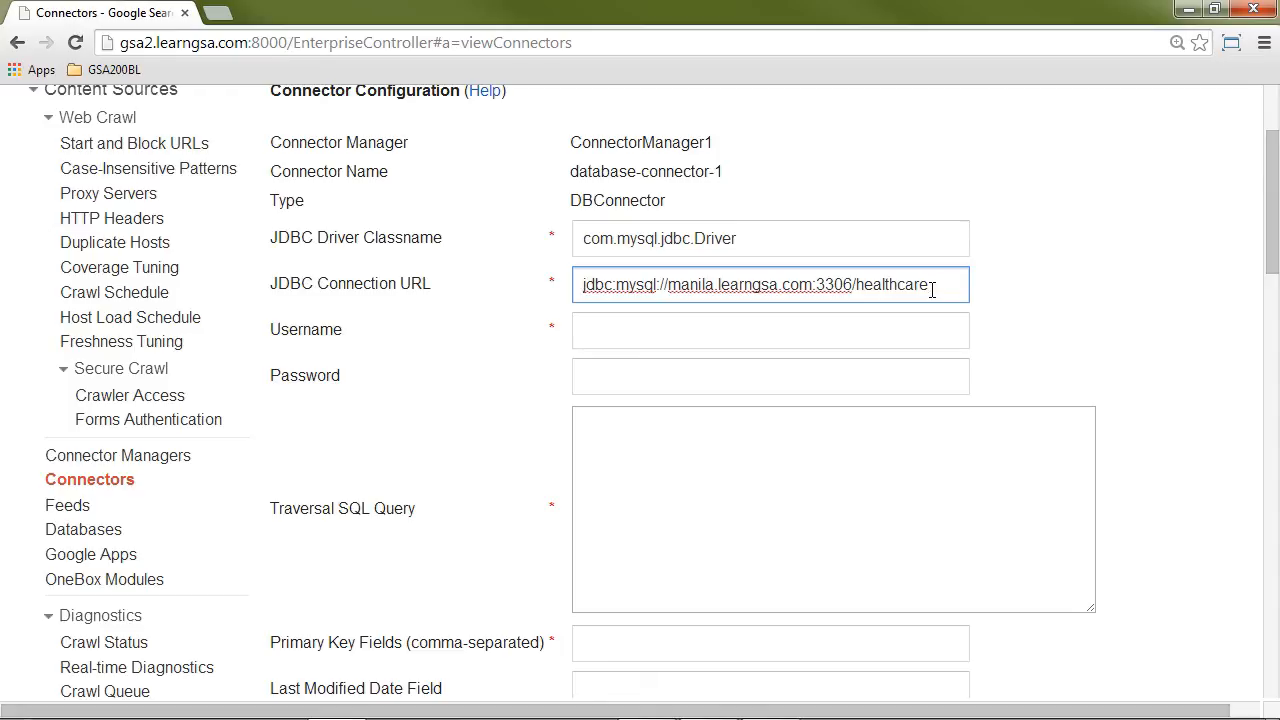
{"action": "left_click_drag", "start_coordinate": [580, 287], "coordinate": [960, 286]}
{"action": "left_click", "coordinate": [614, 288]}
Step: Enter demo as the connector's database username and fill in the database account password
{"action": "left_click", "coordinate": [797, 343]}
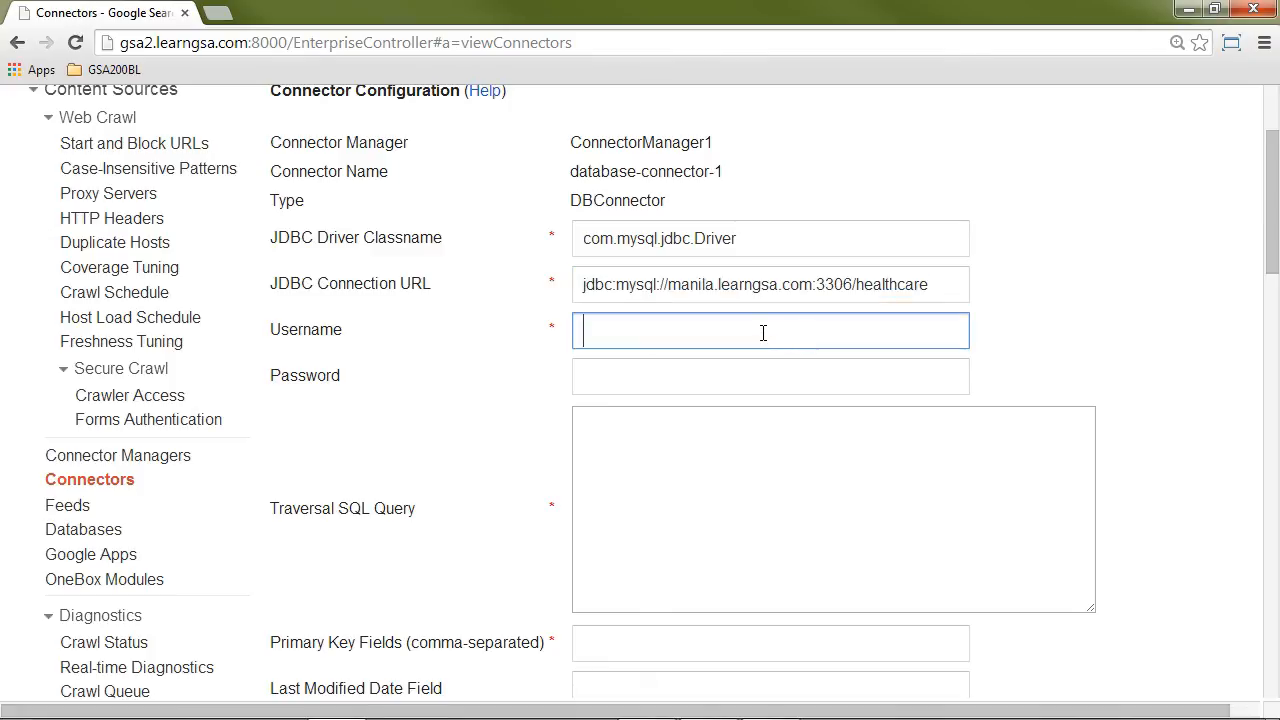
{"action": "type", "text": "demo"}
{"action": "key", "text": "Tab"}
{"action": "type", "text": "demo"}
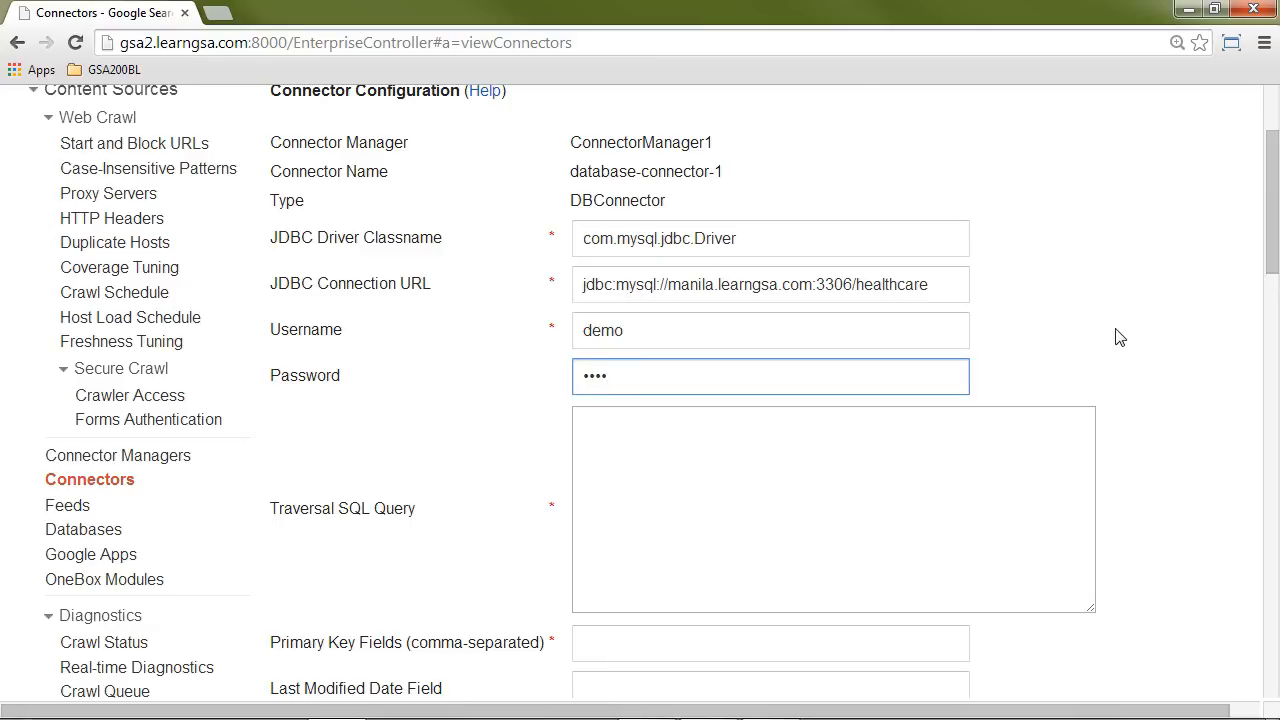
Step: Set the traversal SQL query to "select * from carrier order by carrier_id"
{"action": "scroll", "coordinate": [956, 365], "scroll_direction": "down", "scroll_amount": 1}
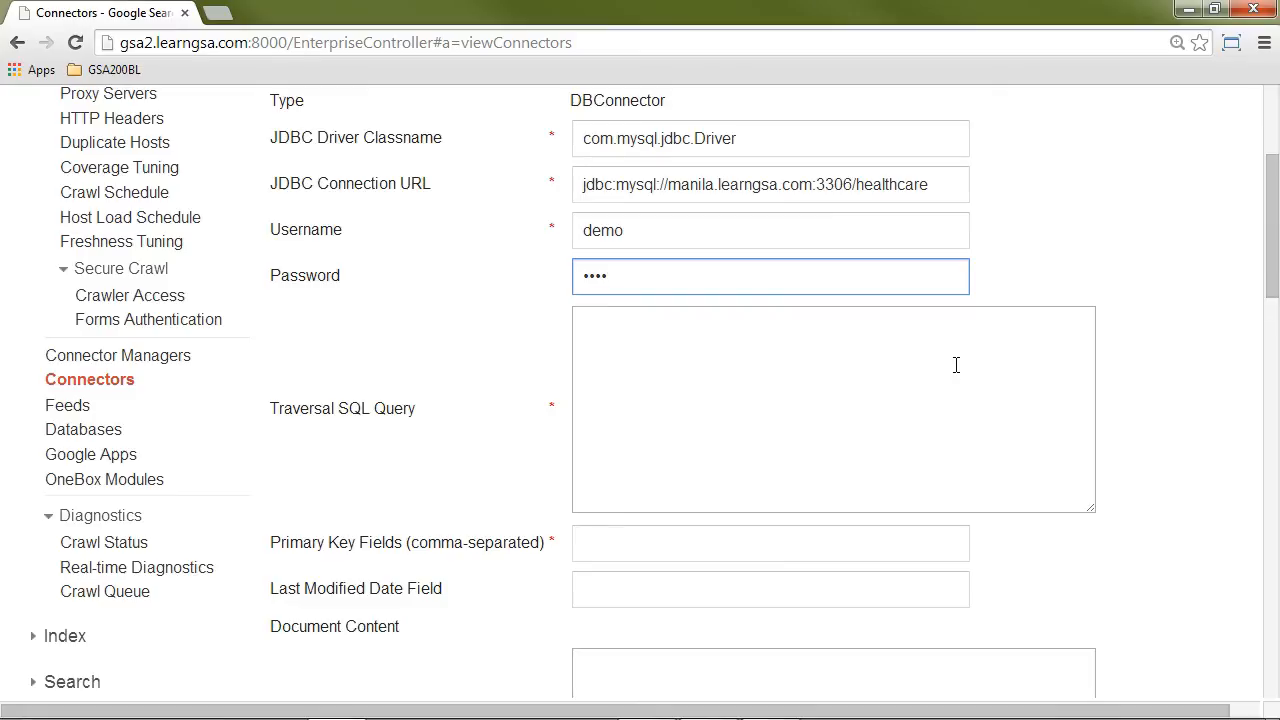
{"action": "scroll", "coordinate": [956, 365], "scroll_direction": "down", "scroll_amount": 1}
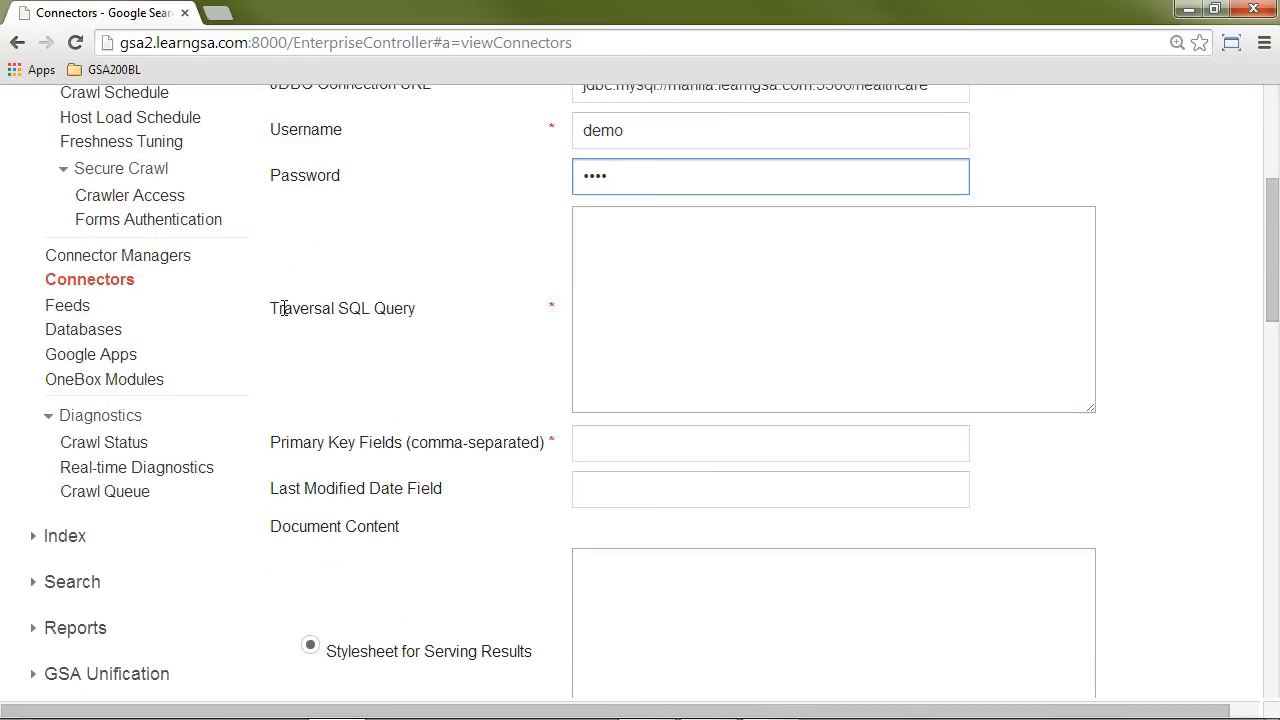
{"action": "left_click", "coordinate": [648, 227]}
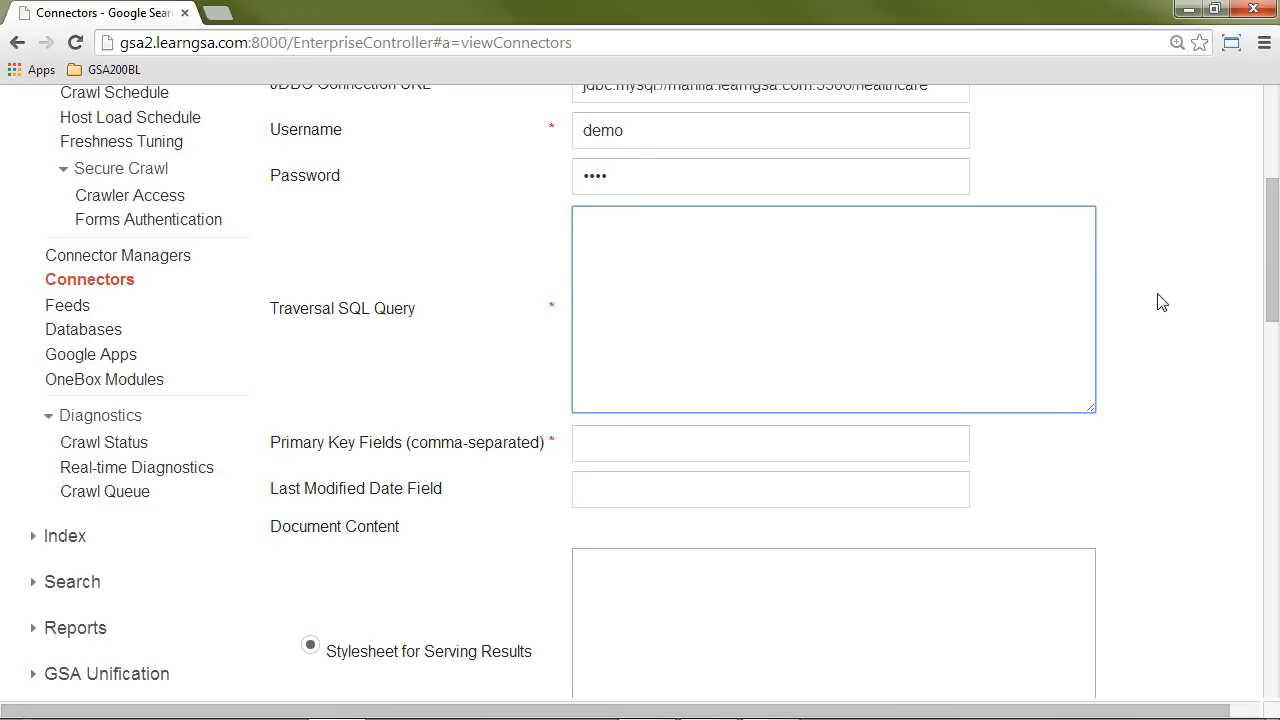
{"action": "type", "text": "selc"}
{"action": "type", "text": "ct * from ca"}
{"action": "type", "text": "rrier "}
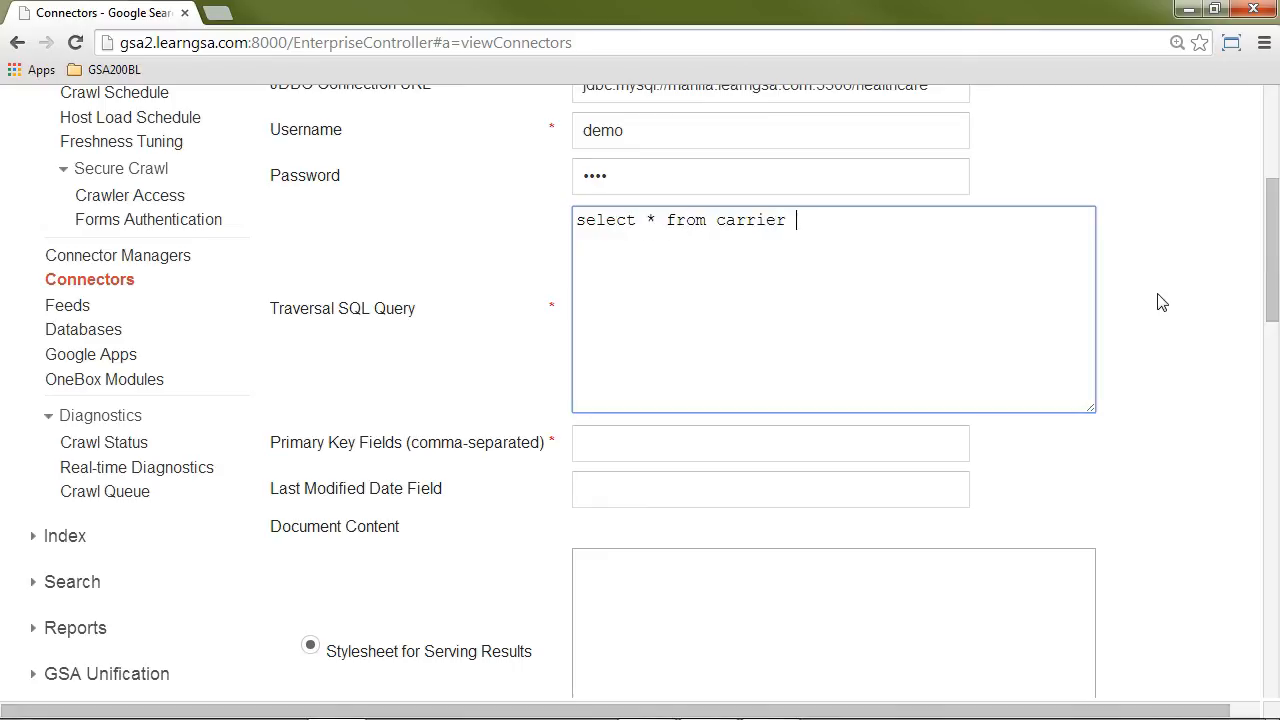
{"action": "type", "text": "order by carrierid"}
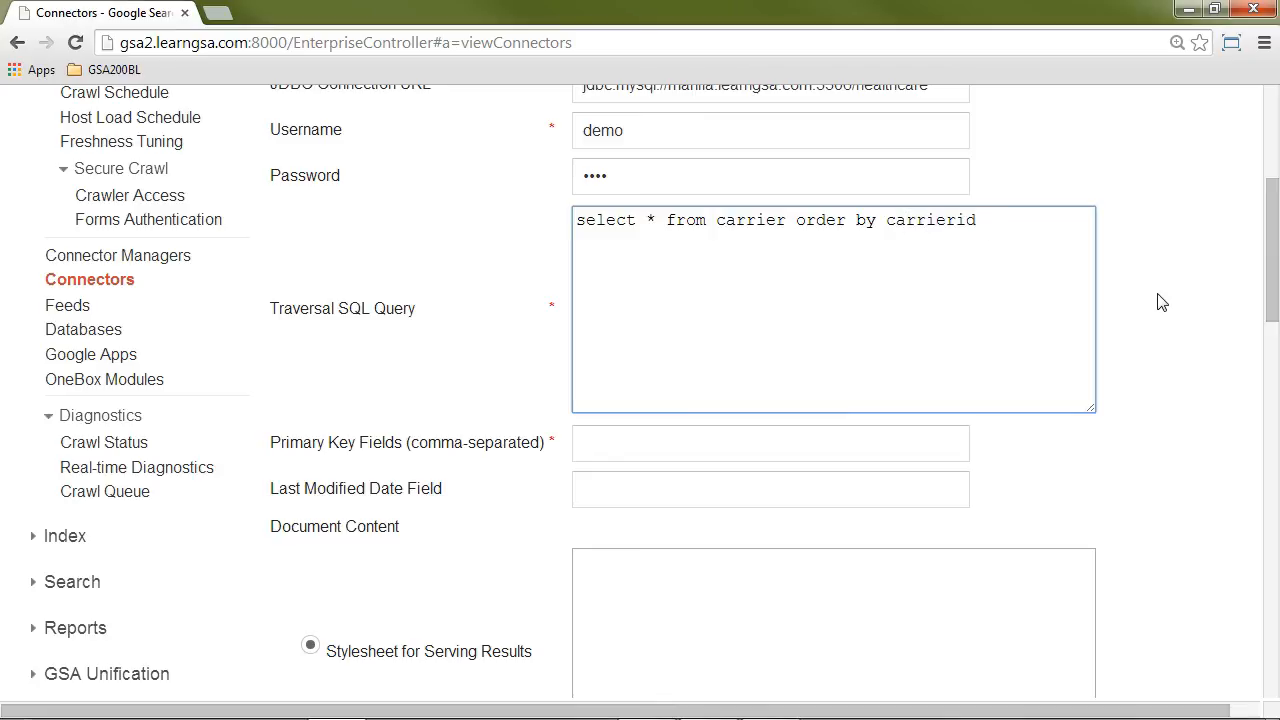
{"action": "key", "text": "BackSpace"}
{"action": "key", "text": "BackSpace"}
{"action": "type", "text": "_id"}
{"action": "left_click_drag", "start_coordinate": [797, 220], "coordinate": [1007, 218]}
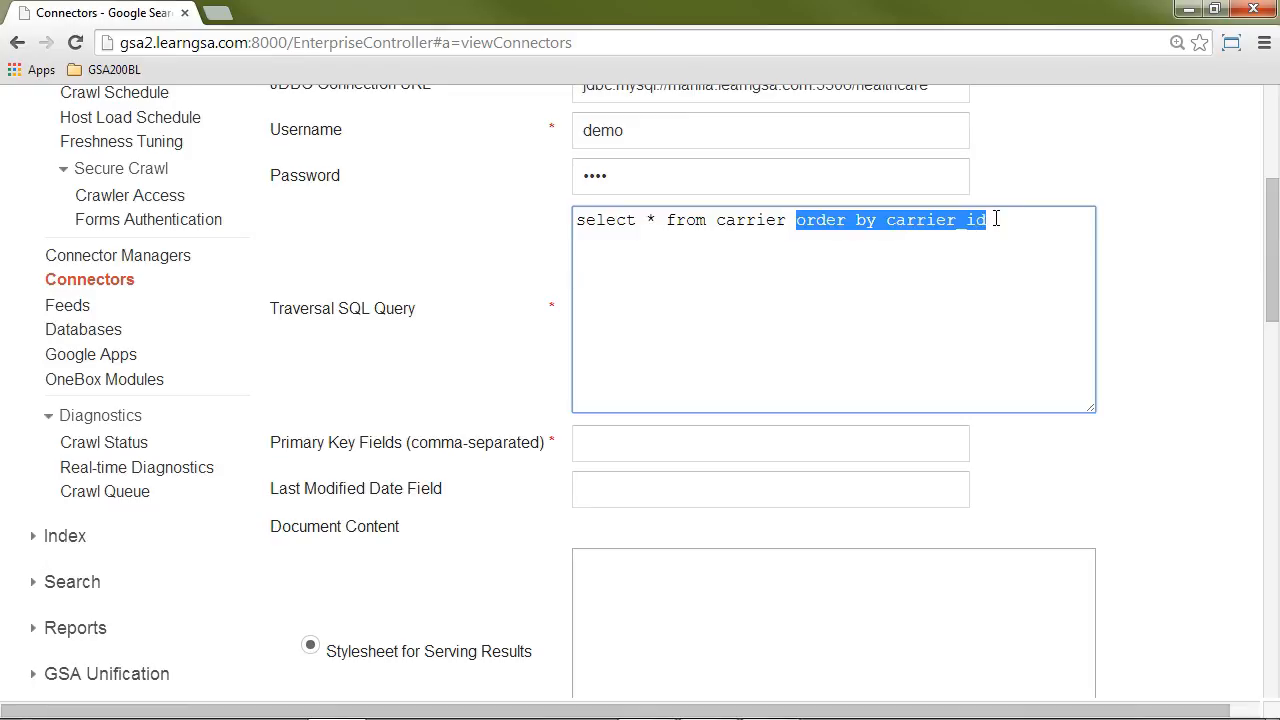
{"action": "left_click", "coordinate": [996, 219]}
{"action": "left_click_drag", "start_coordinate": [787, 220], "coordinate": [566, 216]}
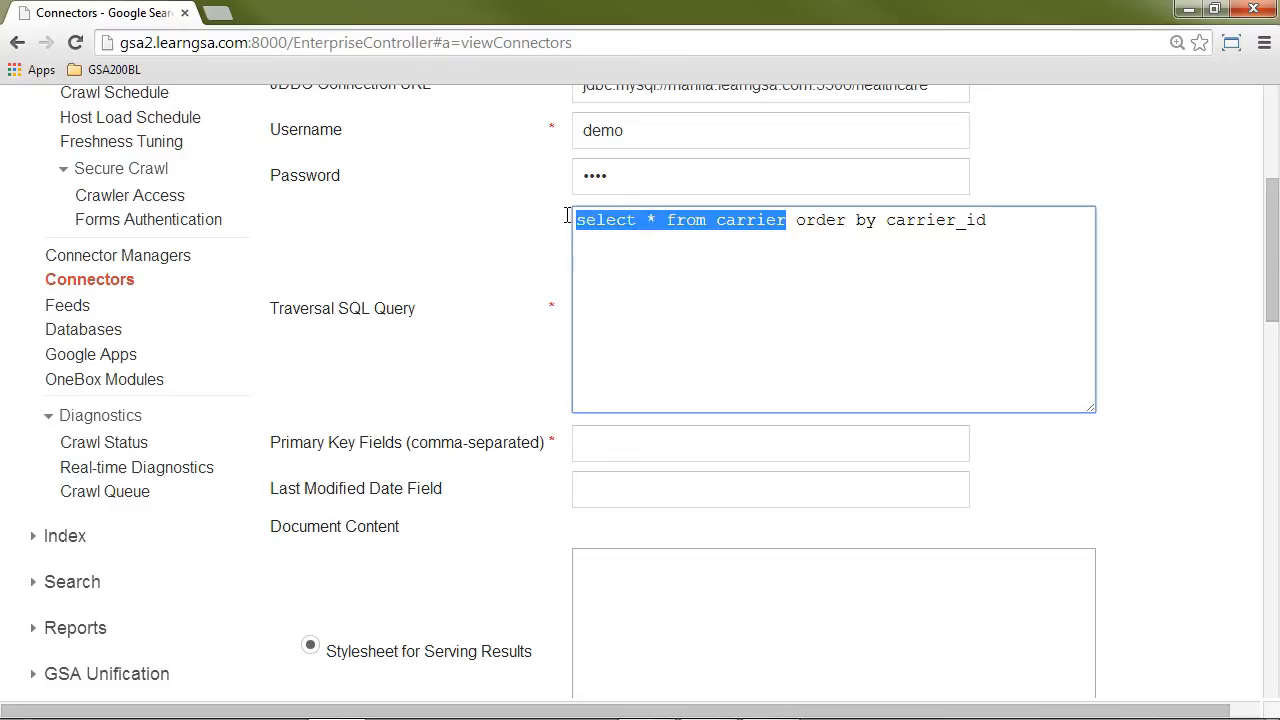
{"action": "left_click", "coordinate": [795, 220]}
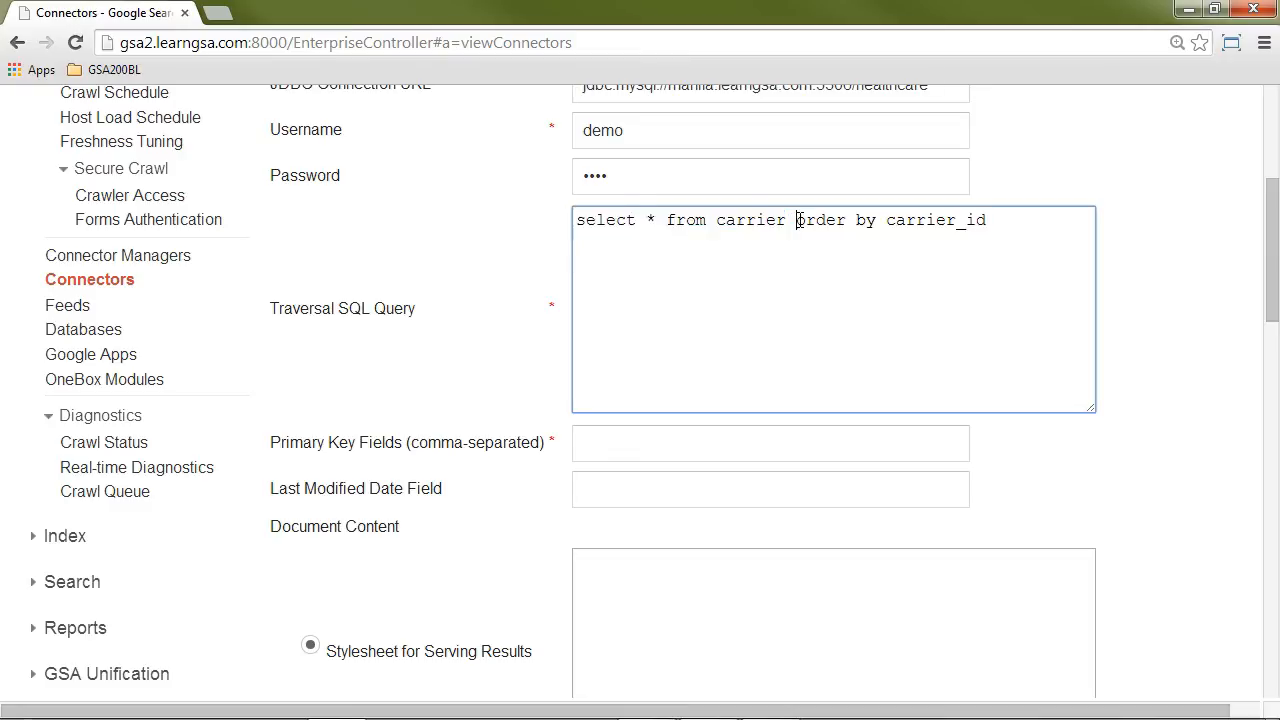
{"action": "left_click_drag", "start_coordinate": [795, 220], "coordinate": [988, 212]}
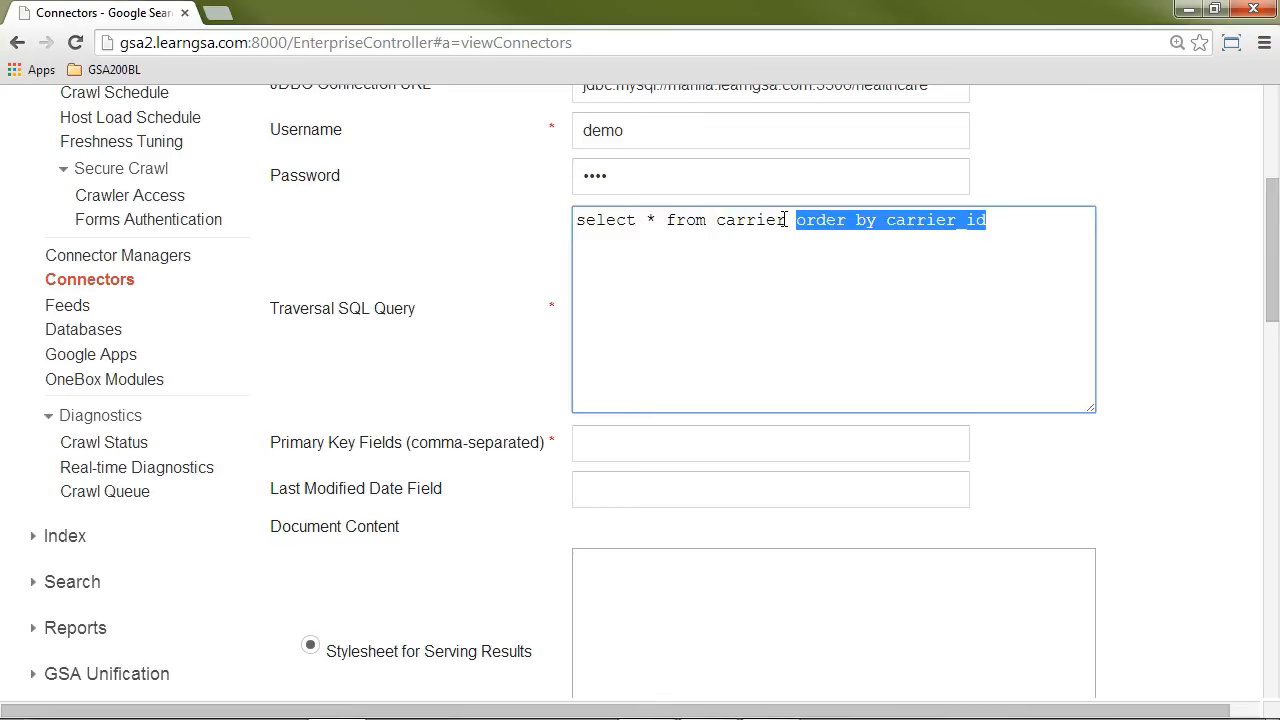
{"action": "left_click_drag", "start_coordinate": [796, 220], "coordinate": [988, 220]}
Step: Set the connector's primary key field to carrier_id
{"action": "left_click", "coordinate": [614, 442]}
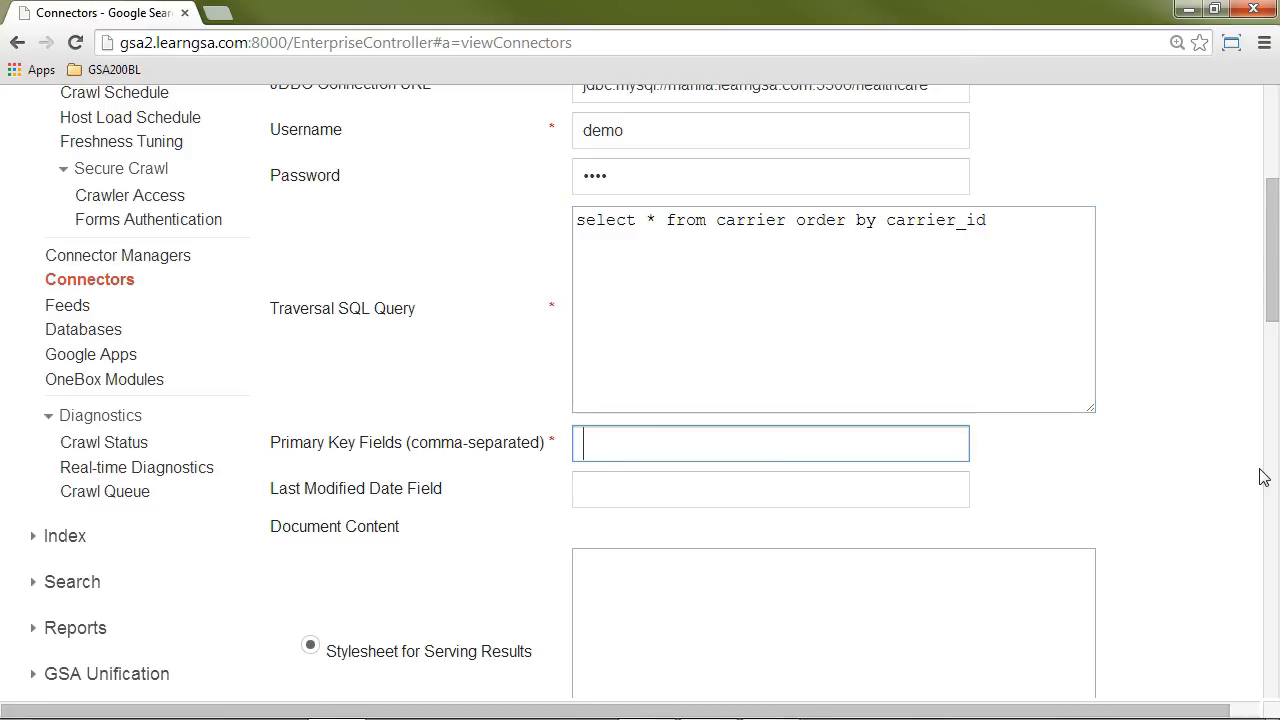
{"action": "type", "text": "carrier_id"}
{"action": "key", "text": "Tab"}
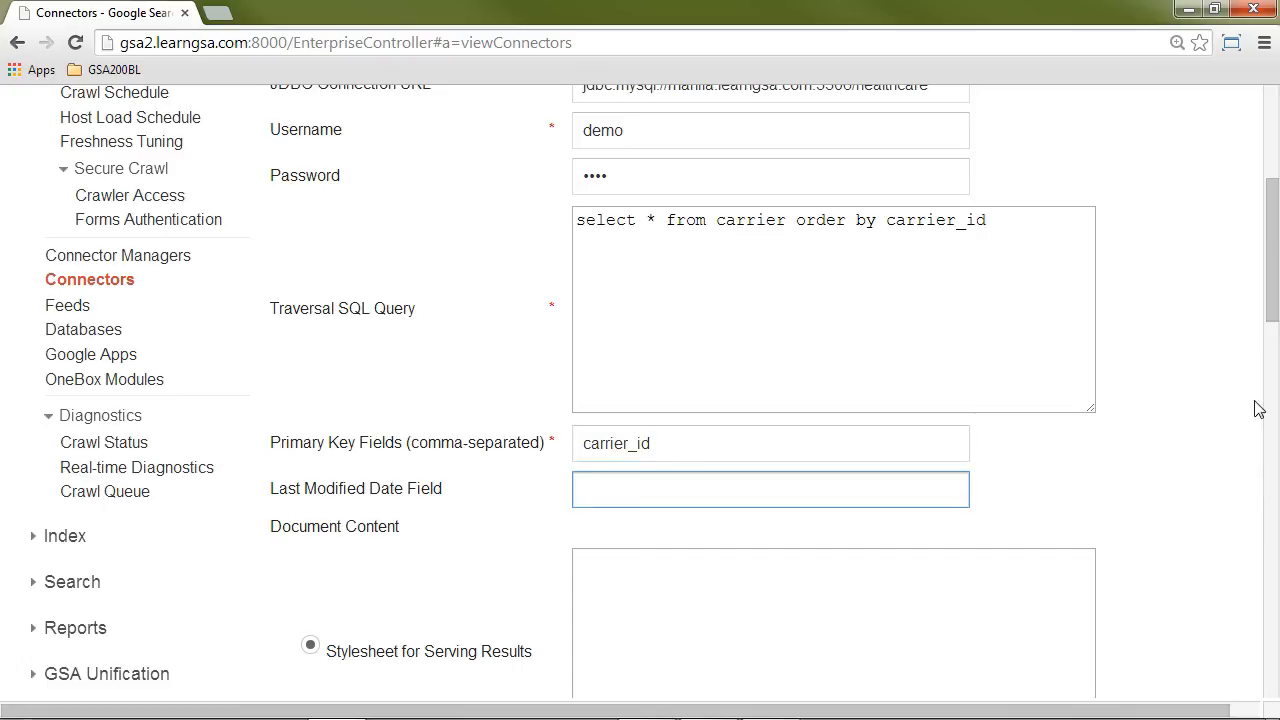
Step: Examine the Last Modified Date Field and the Document Content options of the connector configuration
{"action": "scroll", "coordinate": [1233, 385], "scroll_direction": "down", "scroll_amount": 1}
{"action": "scroll", "coordinate": [1233, 385], "scroll_direction": "down", "scroll_amount": 1}
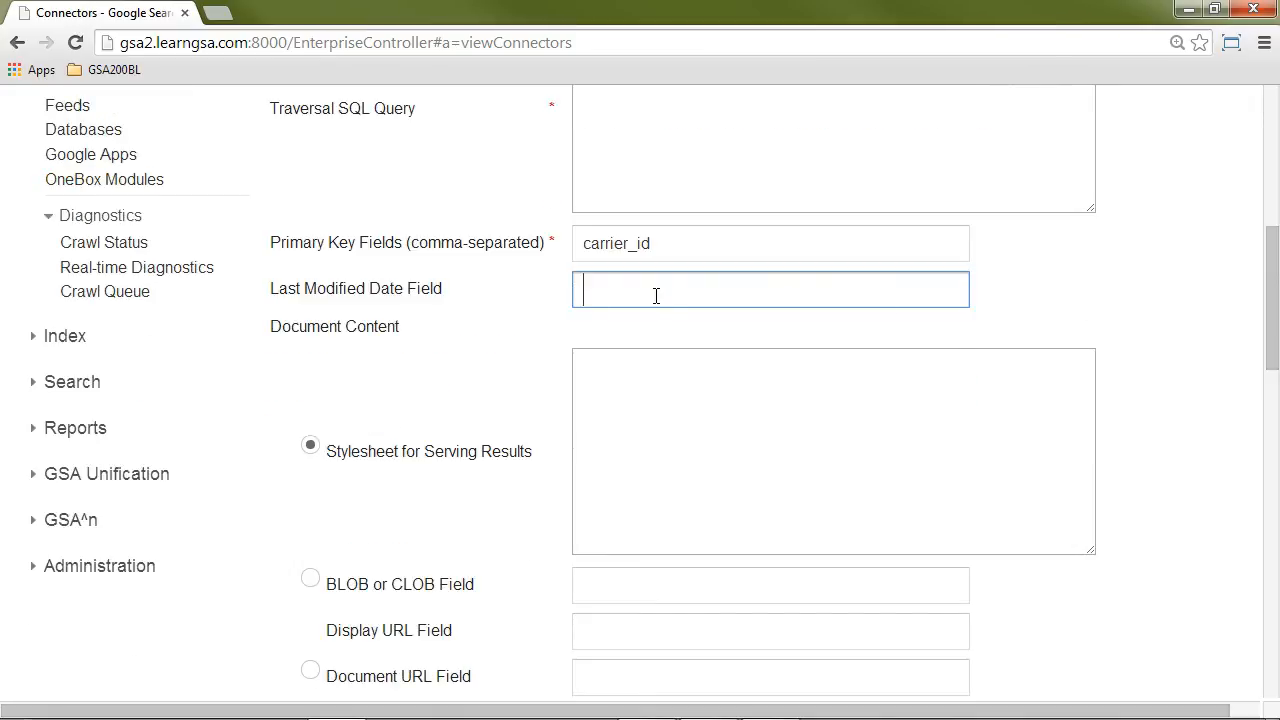
{"action": "scroll", "coordinate": [656, 293], "scroll_direction": "up", "scroll_amount": 1}
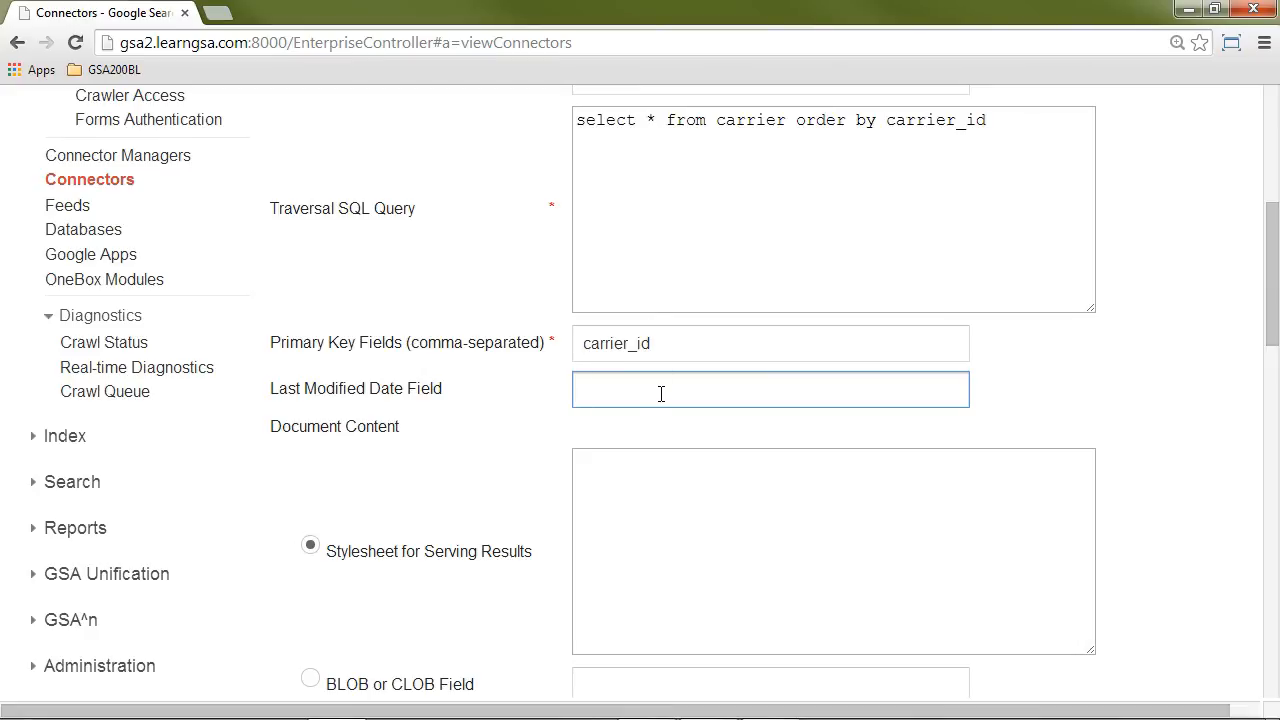
{"action": "scroll", "coordinate": [661, 393], "scroll_direction": "down", "scroll_amount": 2}
{"action": "scroll", "coordinate": [693, 327], "scroll_direction": "down", "scroll_amount": 1}
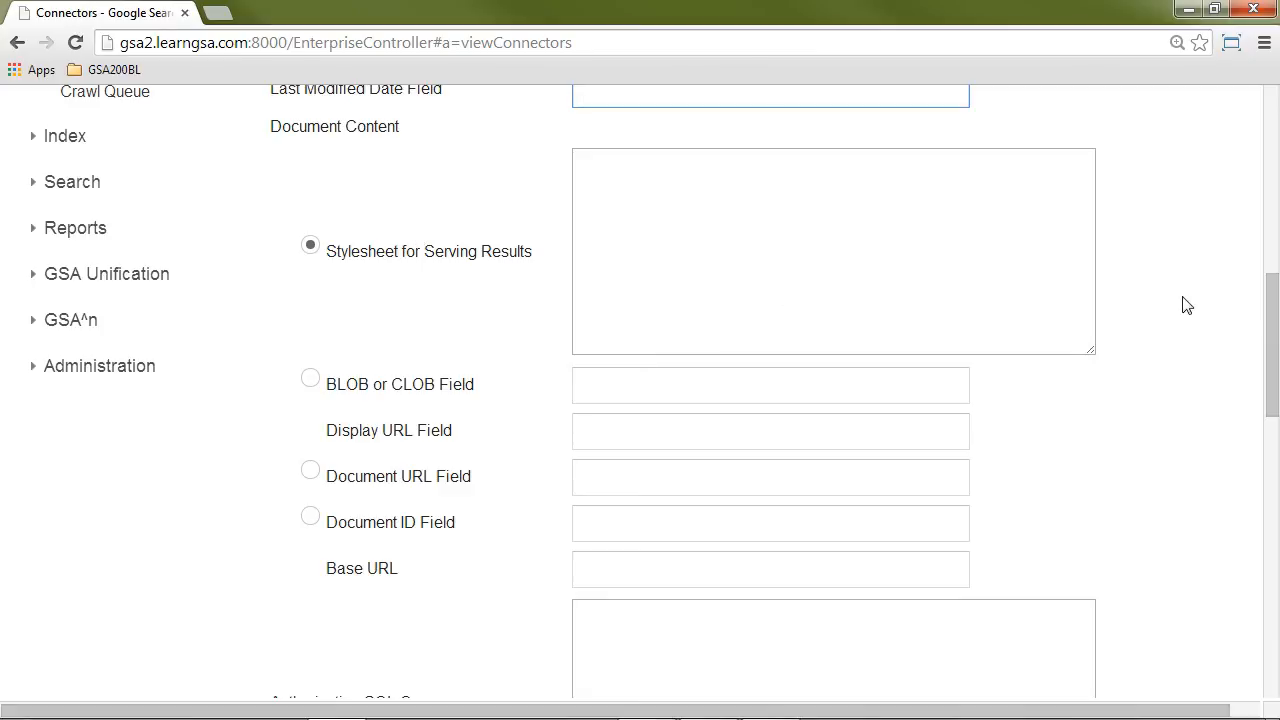
{"action": "scroll", "coordinate": [1233, 292], "scroll_direction": "up", "scroll_amount": 4}
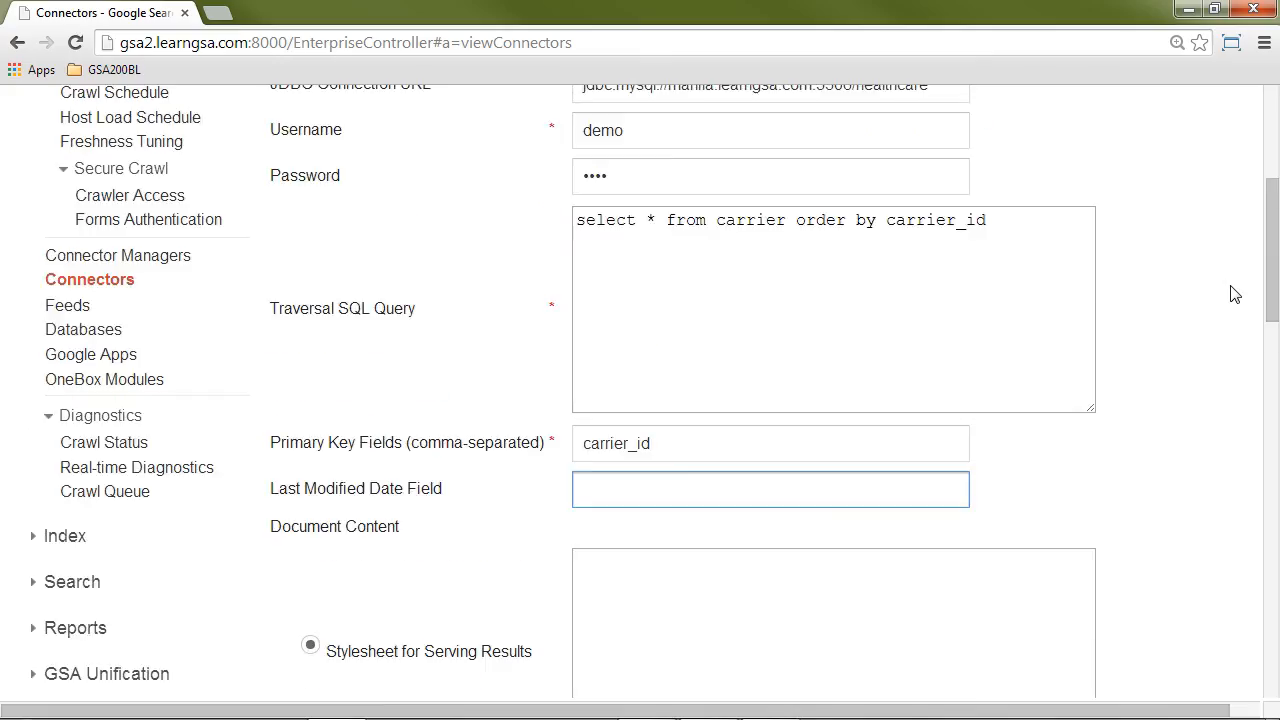
{"action": "scroll", "coordinate": [1235, 288], "scroll_direction": "up", "scroll_amount": 1}
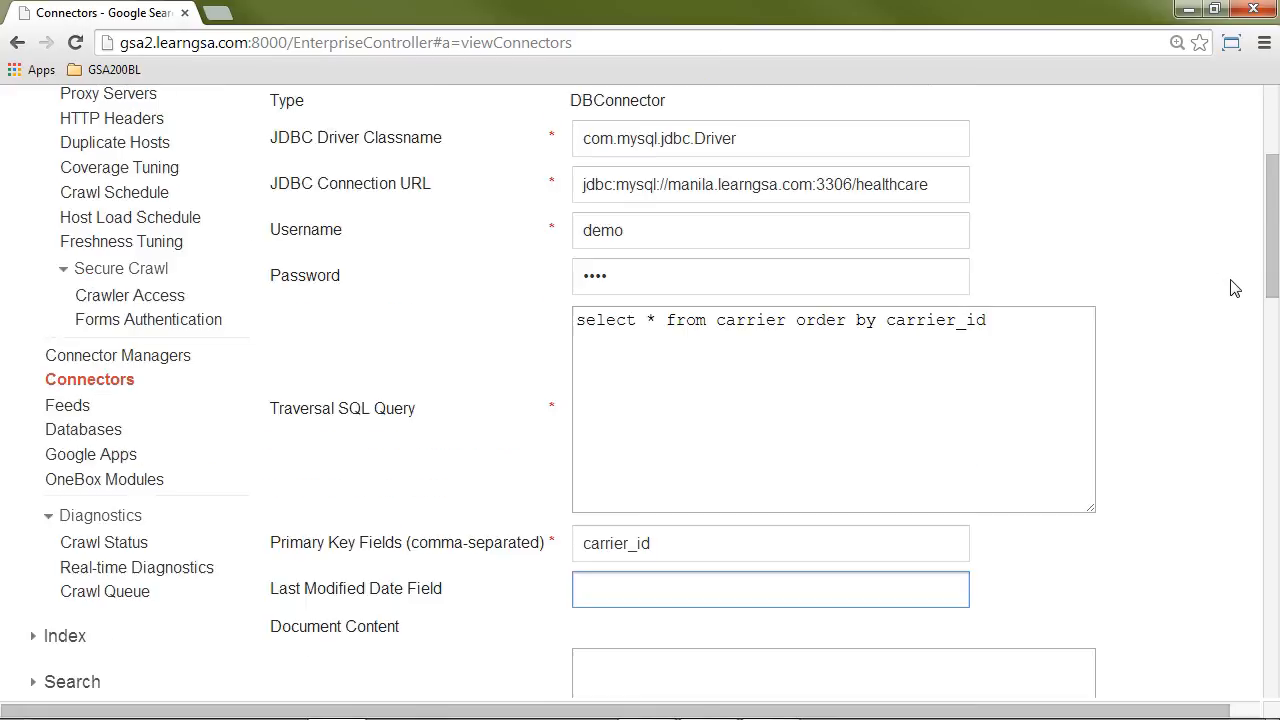
{"action": "scroll", "coordinate": [1235, 288], "scroll_direction": "down", "scroll_amount": 3}
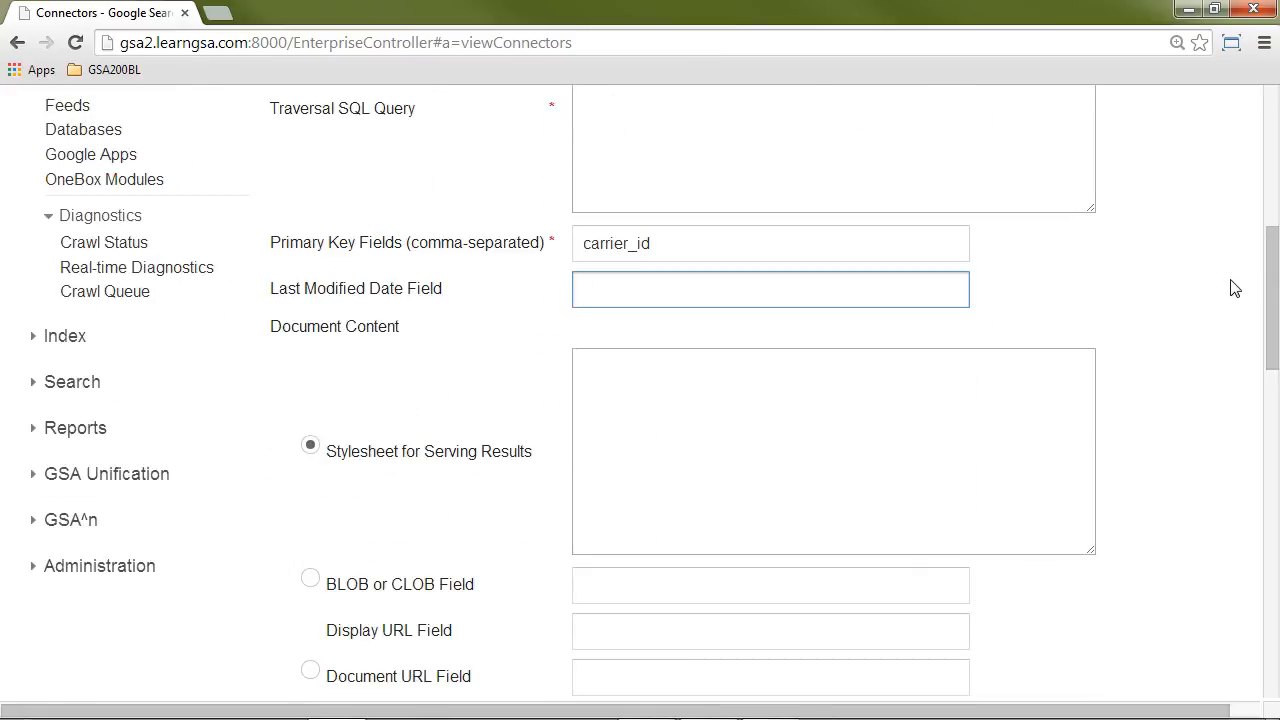
{"action": "scroll", "coordinate": [1235, 288], "scroll_direction": "down", "scroll_amount": 2}
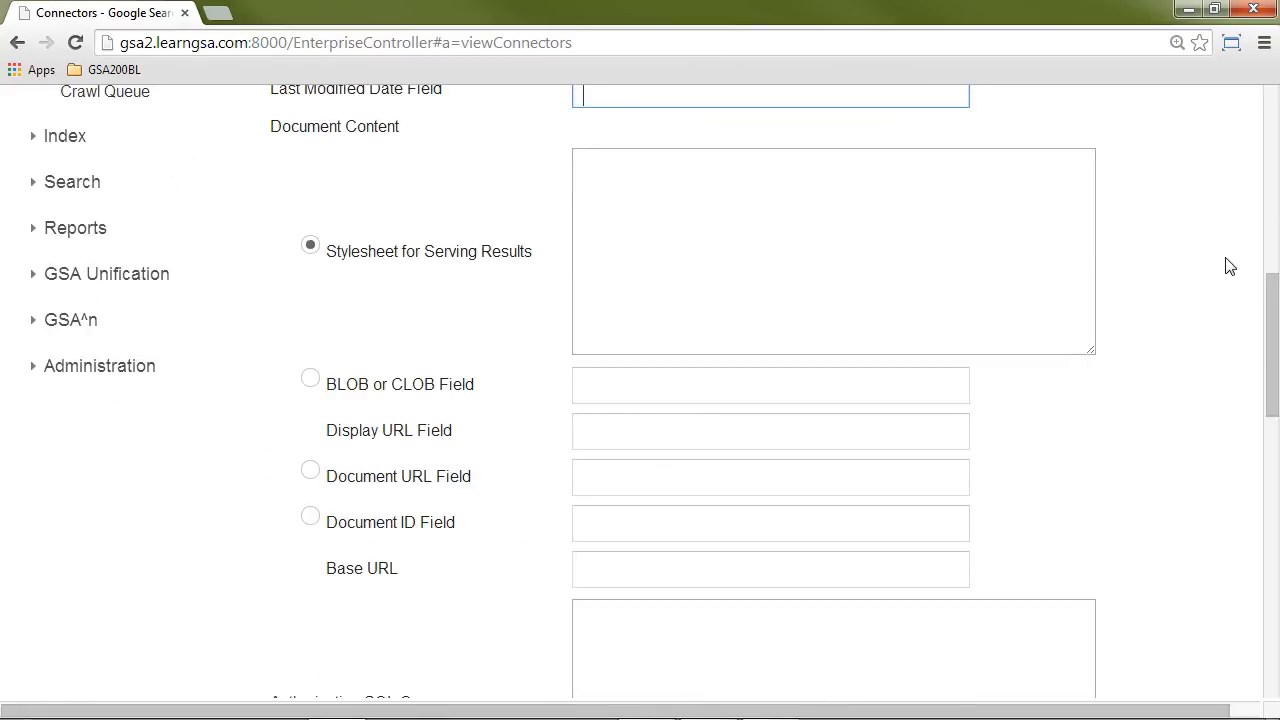
{"action": "scroll", "coordinate": [1230, 266], "scroll_direction": "up", "scroll_amount": 1}
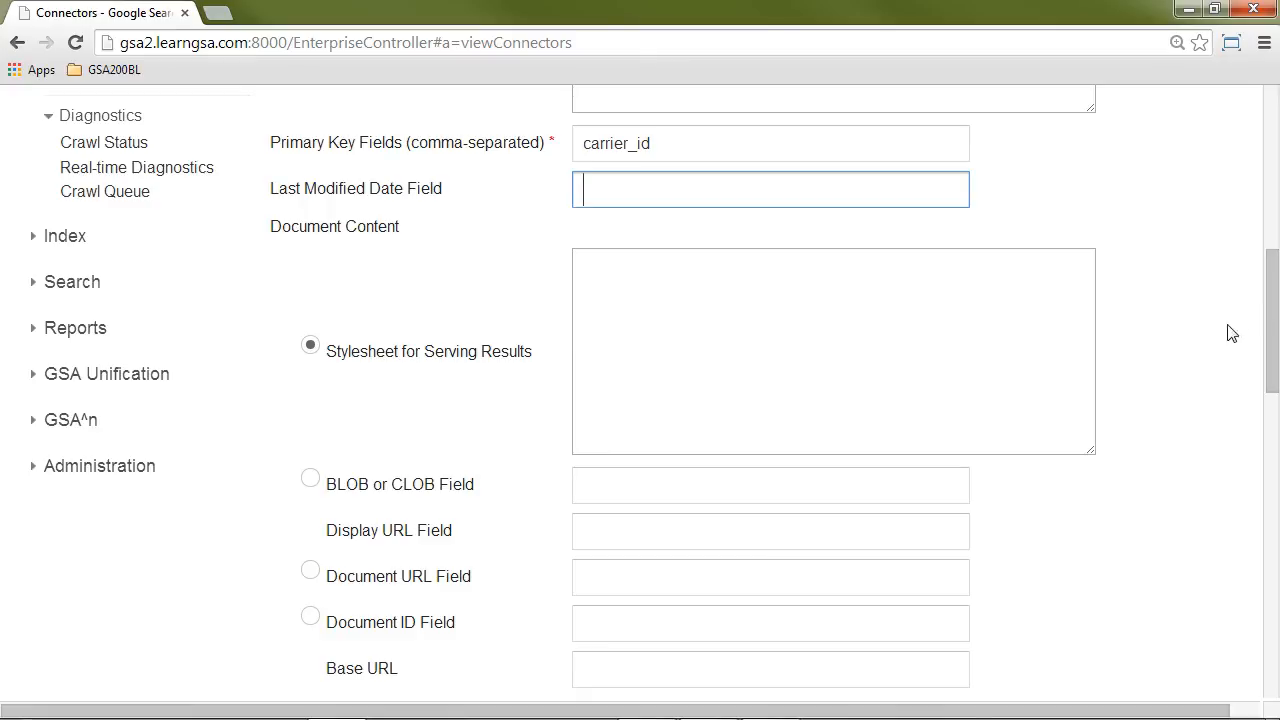
Step: Save the database-connector-1 configuration and return to the list of connectors
{"action": "left_click_drag", "start_coordinate": [1275, 313], "coordinate": [1208, 640]}
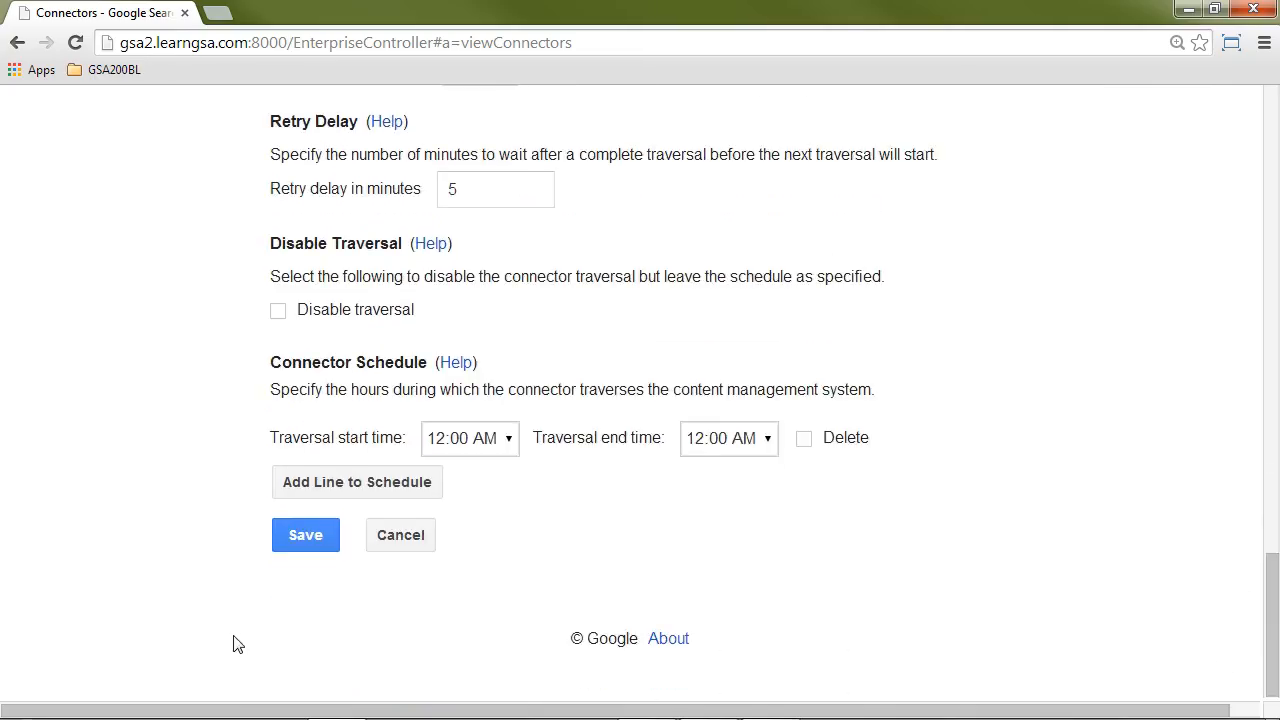
{"action": "left_click", "coordinate": [298, 534]}
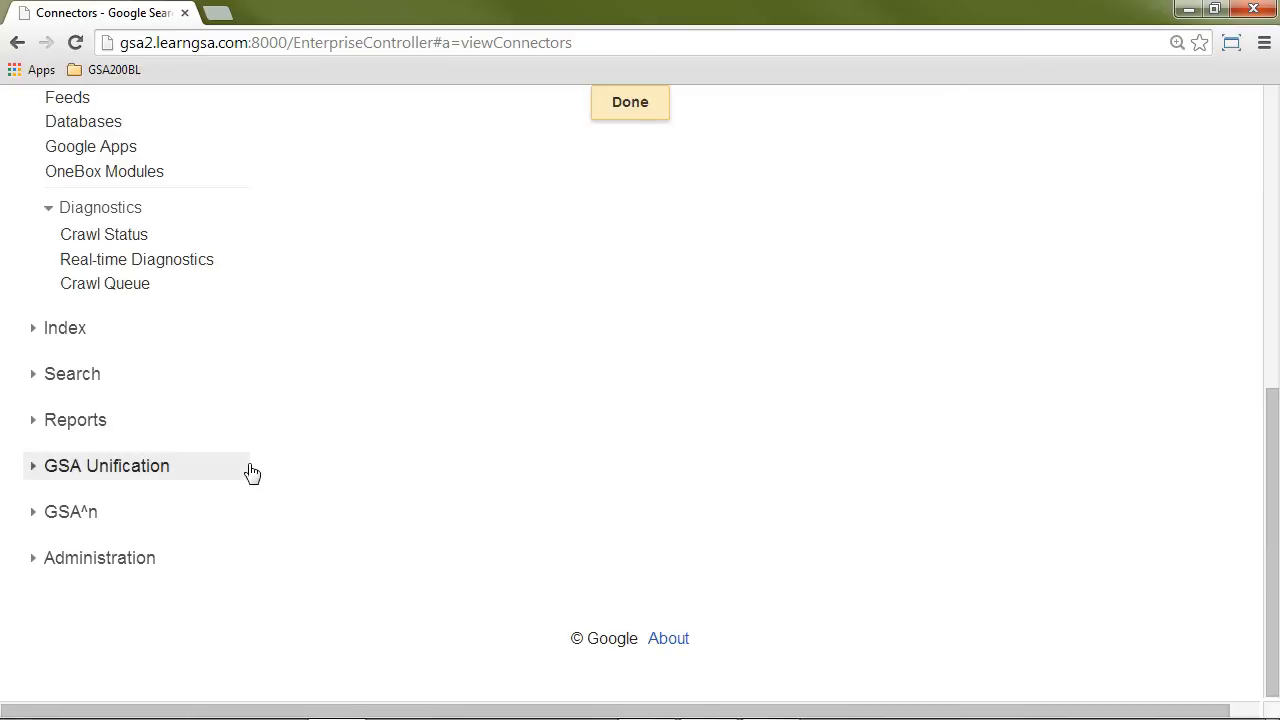
{"action": "scroll", "coordinate": [1020, 397], "scroll_direction": "up", "scroll_amount": 6}
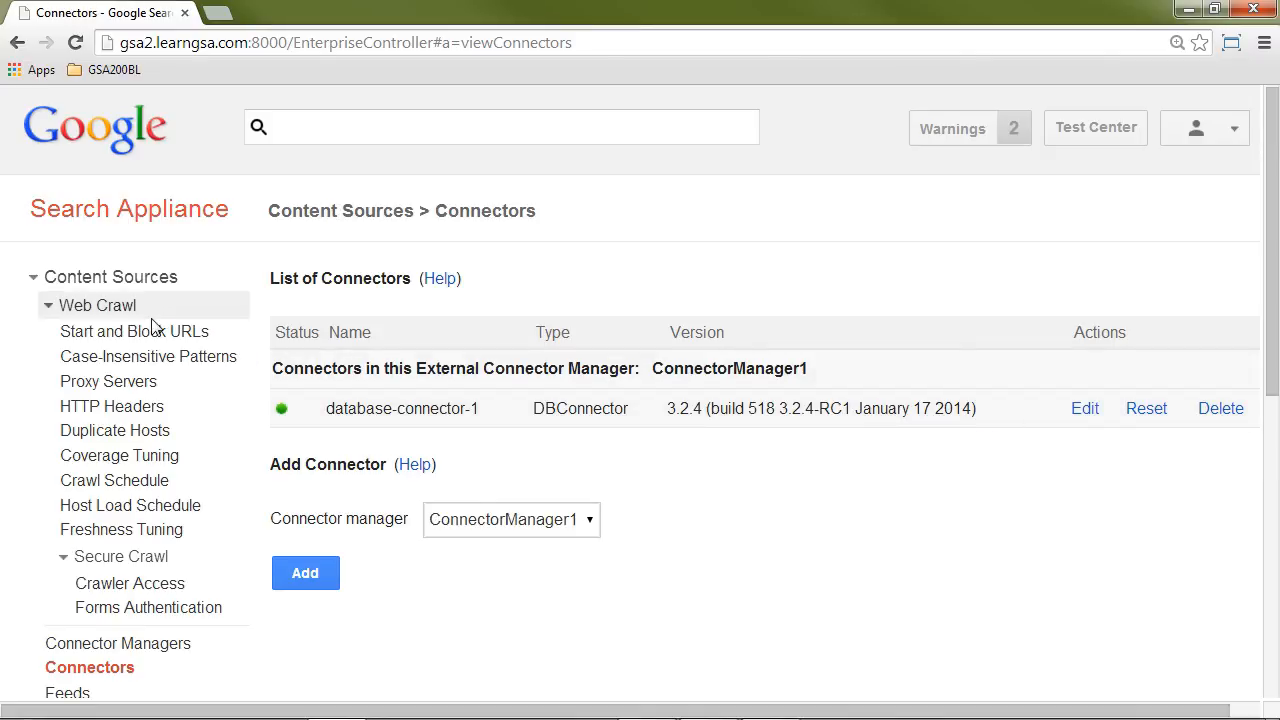
Step: Check the status of the newest database-connector-1 feed under Current Feeds on the Feeds page
{"action": "scroll", "coordinate": [155, 327], "scroll_direction": "down", "scroll_amount": 1}
{"action": "scroll", "coordinate": [150, 350], "scroll_direction": "down", "scroll_amount": 1}
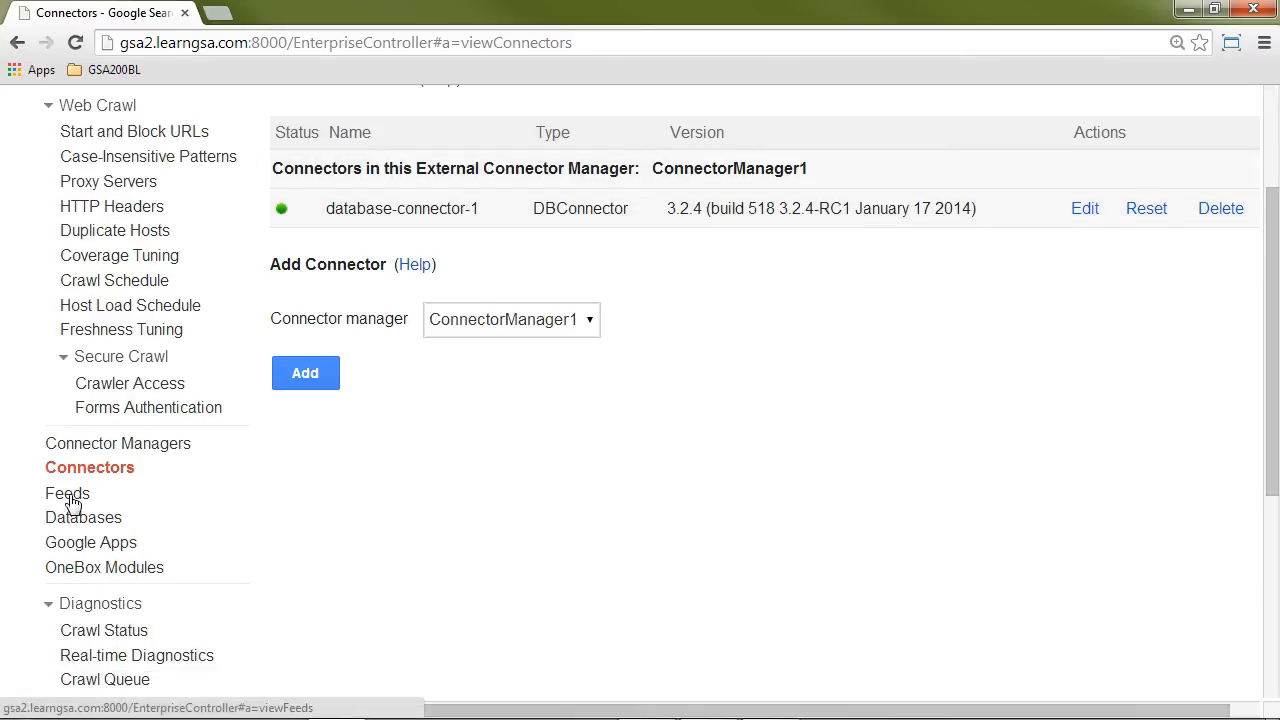
{"action": "left_click", "coordinate": [68, 496]}
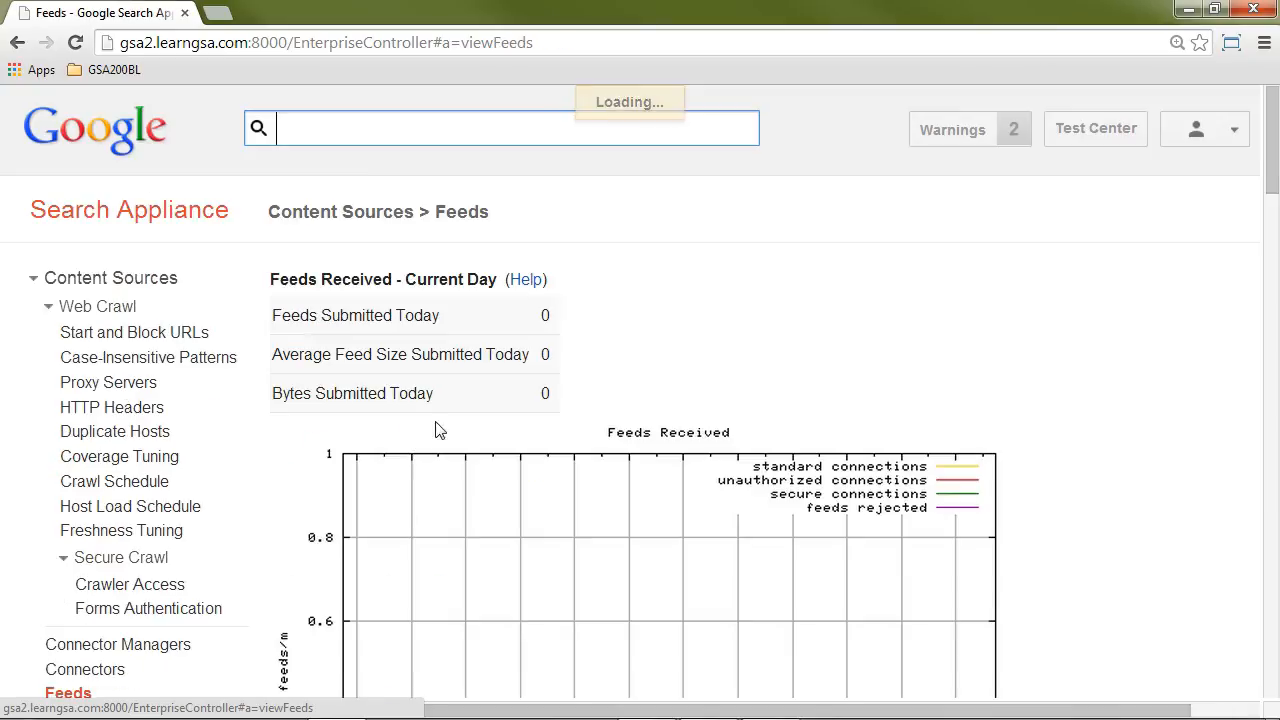
{"action": "scroll", "coordinate": [1058, 422], "scroll_direction": "down", "scroll_amount": 6}
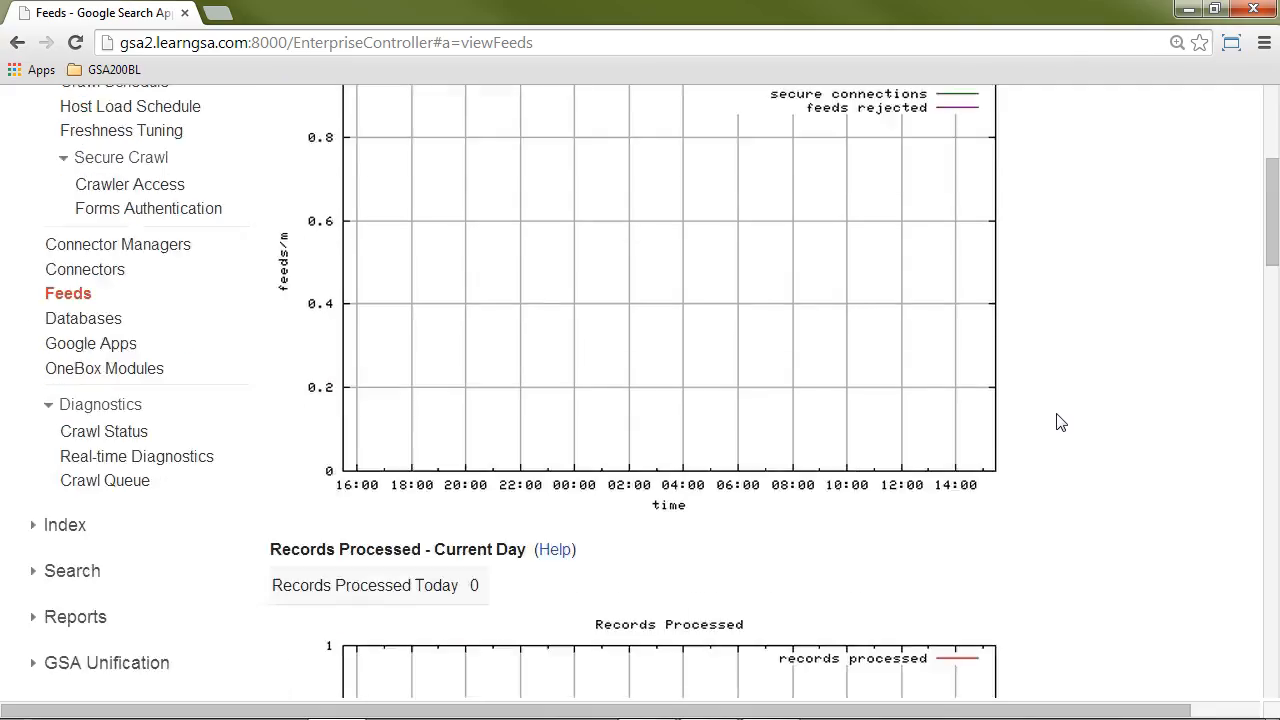
{"action": "scroll", "coordinate": [1060, 422], "scroll_direction": "down", "scroll_amount": 10}
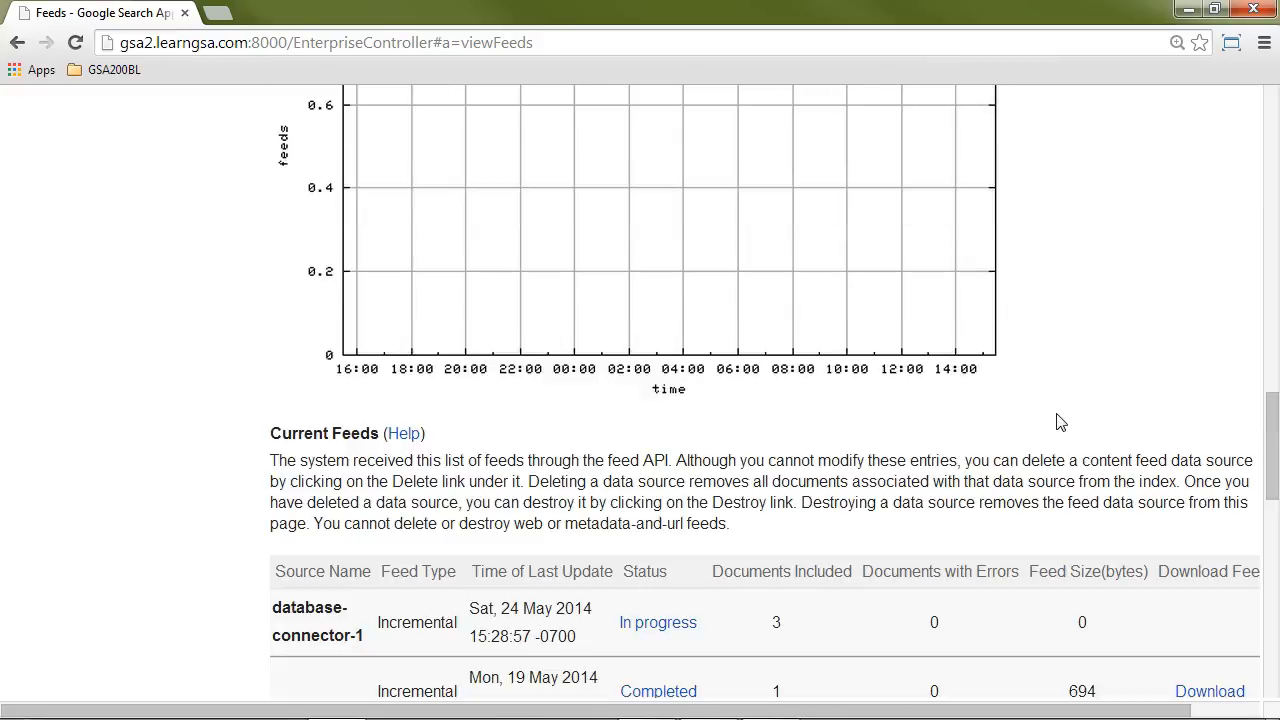
{"action": "scroll", "coordinate": [1060, 422], "scroll_direction": "down", "scroll_amount": 2}
{"action": "scroll", "coordinate": [1058, 423], "scroll_direction": "down", "scroll_amount": 1}
{"action": "scroll", "coordinate": [1058, 423], "scroll_direction": "up", "scroll_amount": 1}
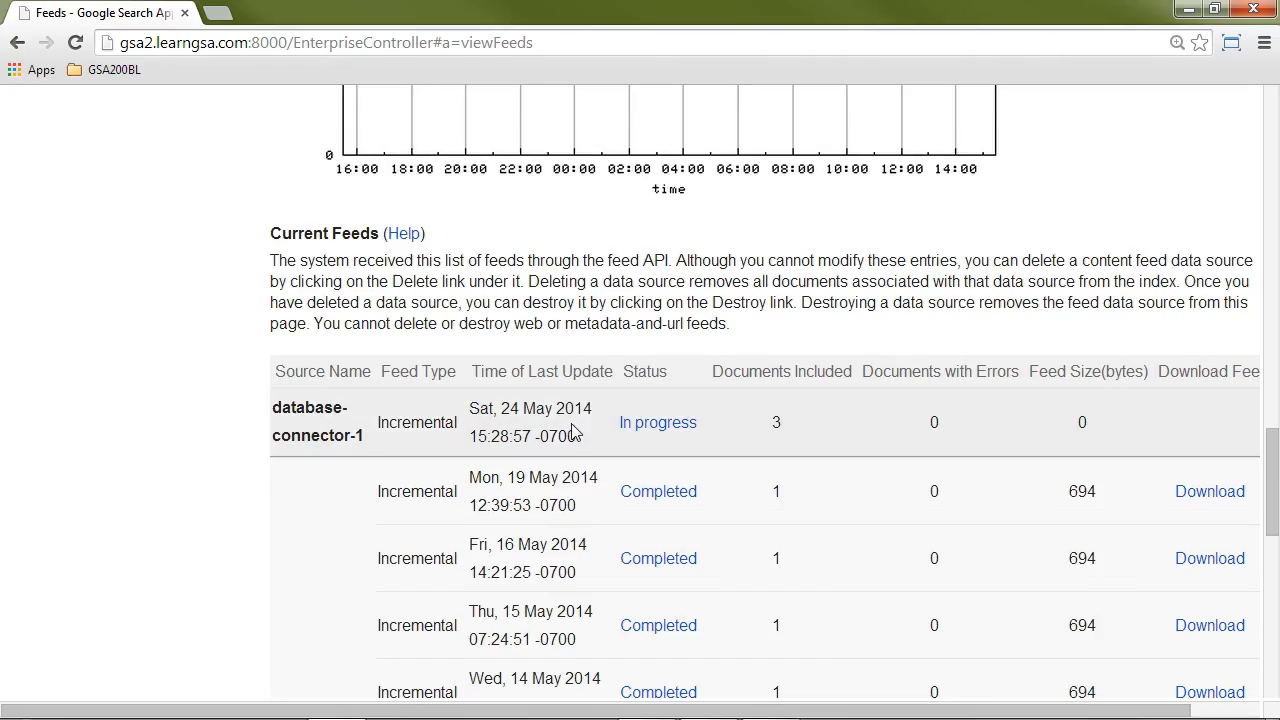
Step: Recheck the status of the newest database-connector-1 feed under Current Feeds
{"action": "left_click", "coordinate": [676, 424]}
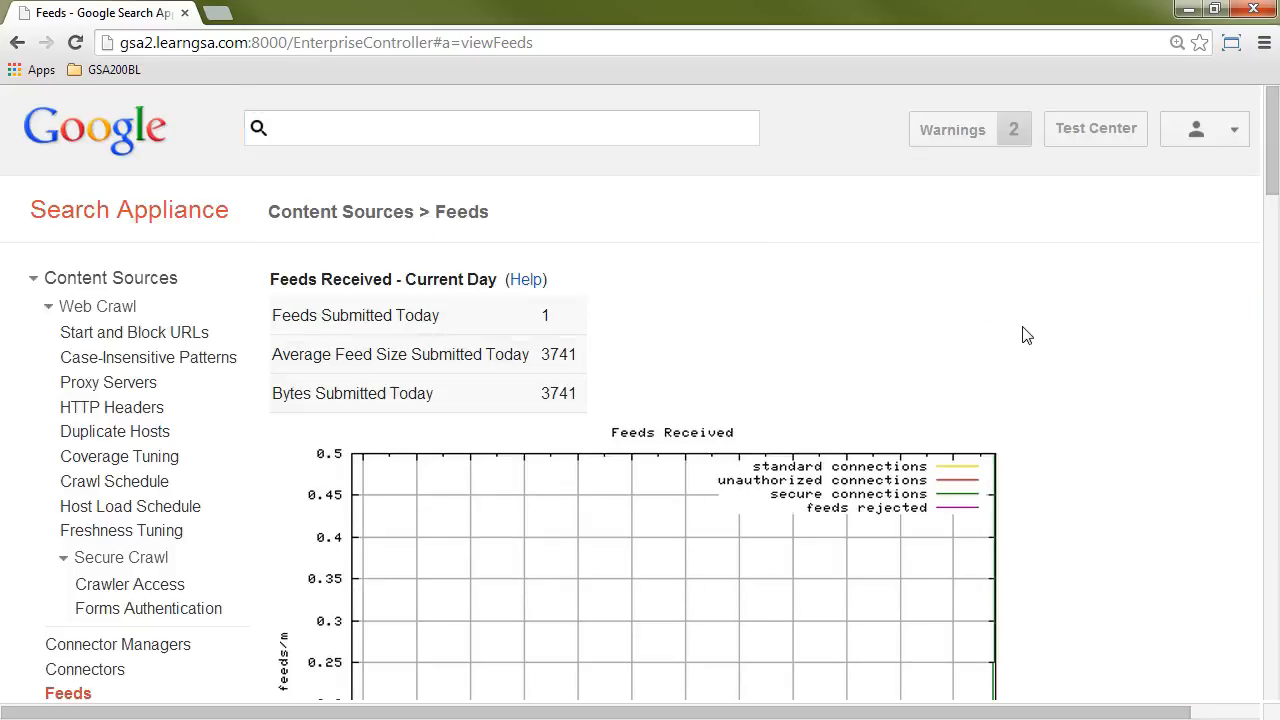
{"action": "scroll", "coordinate": [1023, 334], "scroll_direction": "down", "scroll_amount": 4}
{"action": "scroll", "coordinate": [1026, 335], "scroll_direction": "down", "scroll_amount": 9}
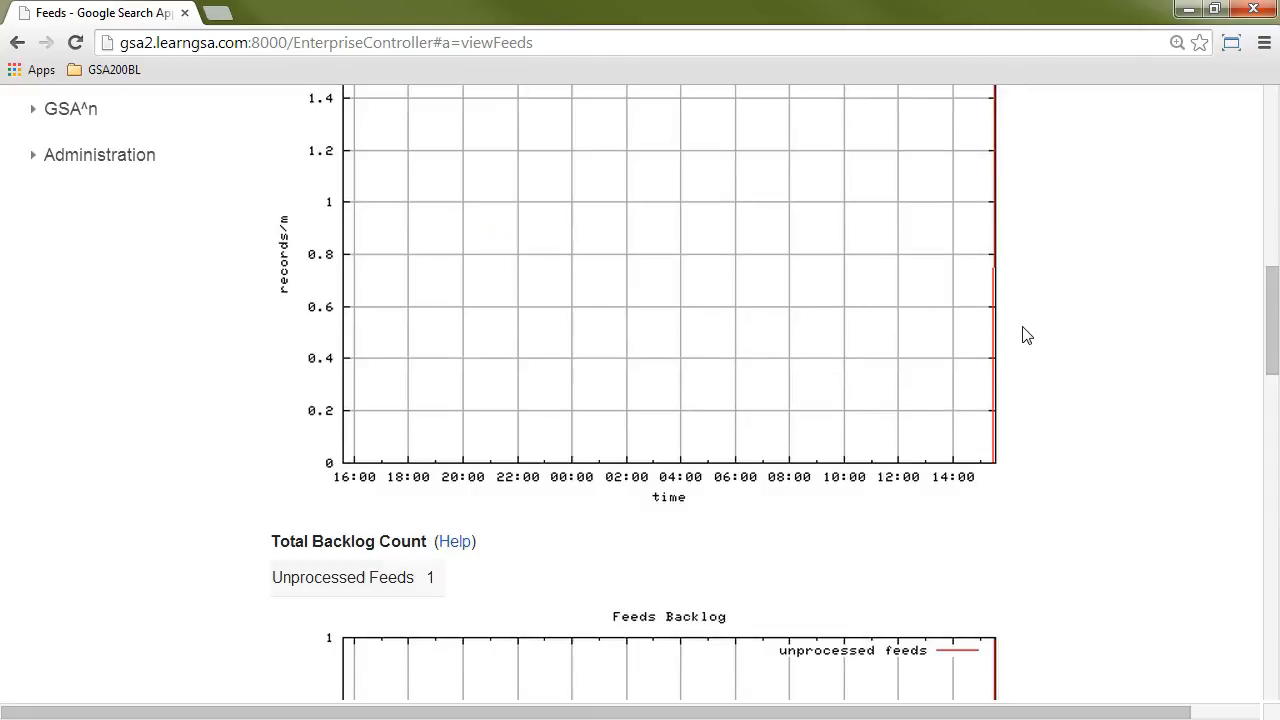
{"action": "scroll", "coordinate": [1026, 335], "scroll_direction": "down", "scroll_amount": 2}
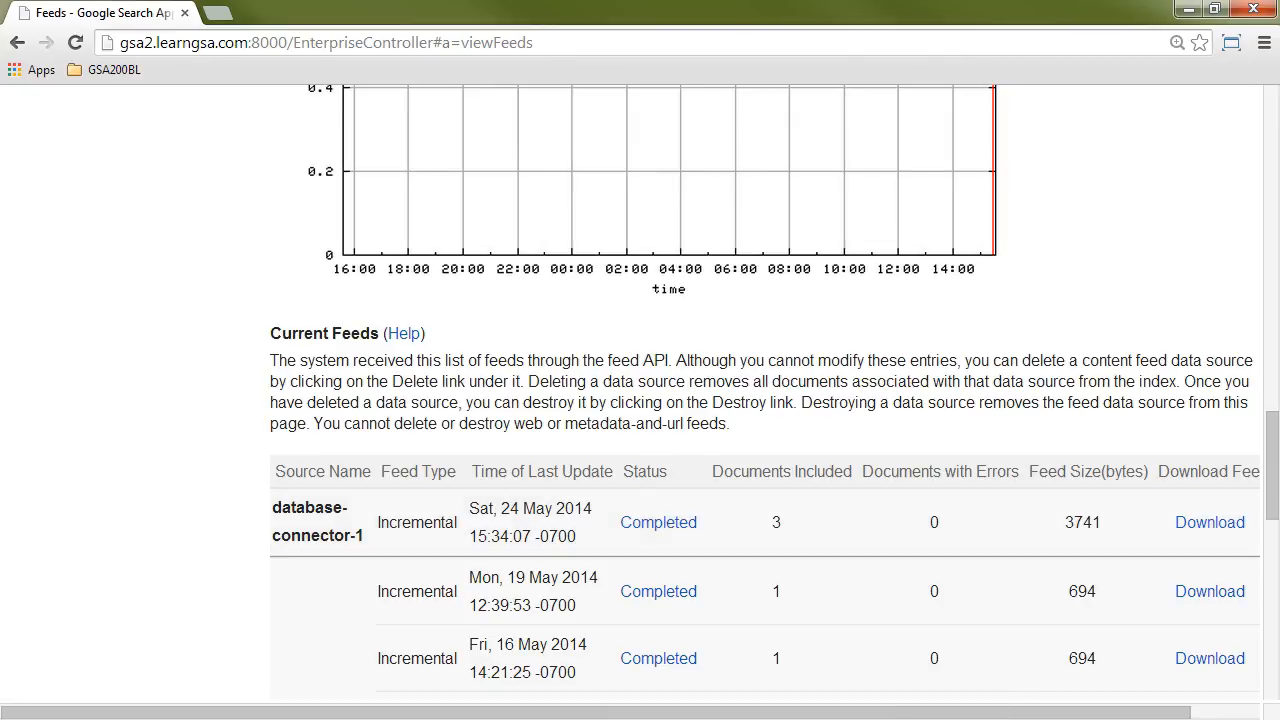
Step: Open Index Diagnostics for the default_collection and review the list of all hosts
{"action": "scroll", "coordinate": [197, 357], "scroll_direction": "up", "scroll_amount": 10}
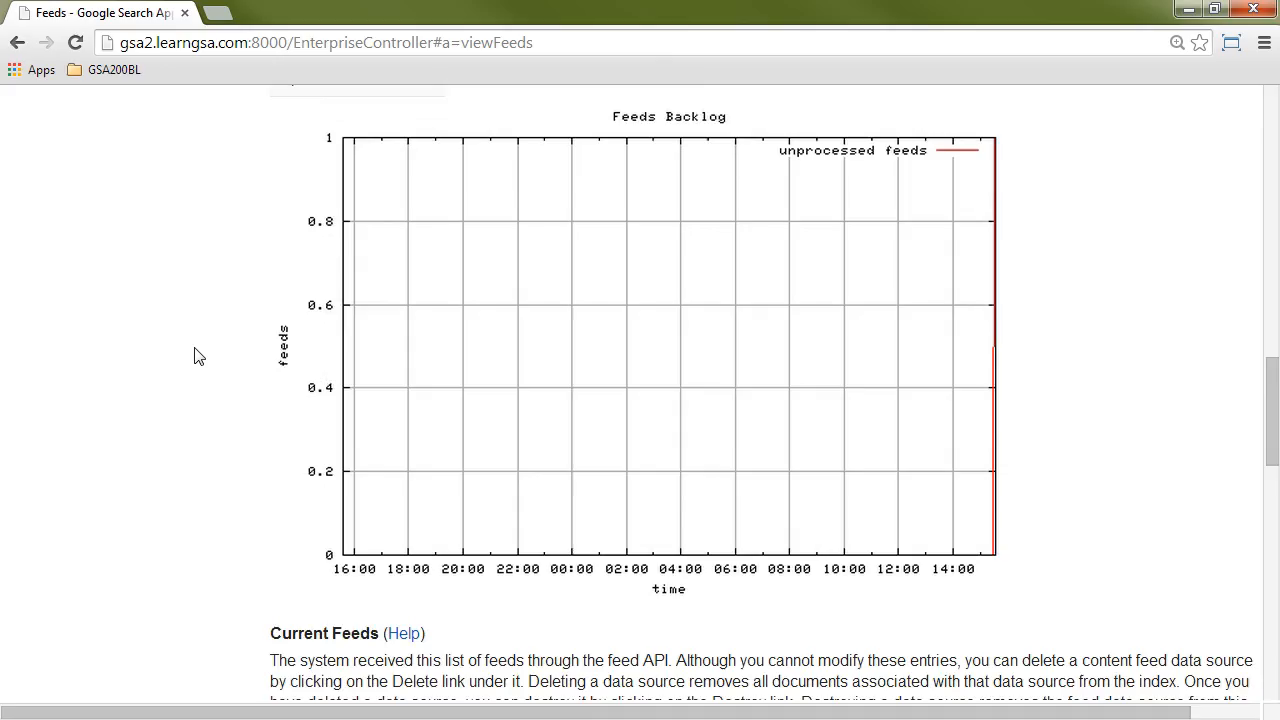
{"action": "scroll", "coordinate": [197, 357], "scroll_direction": "up", "scroll_amount": 3}
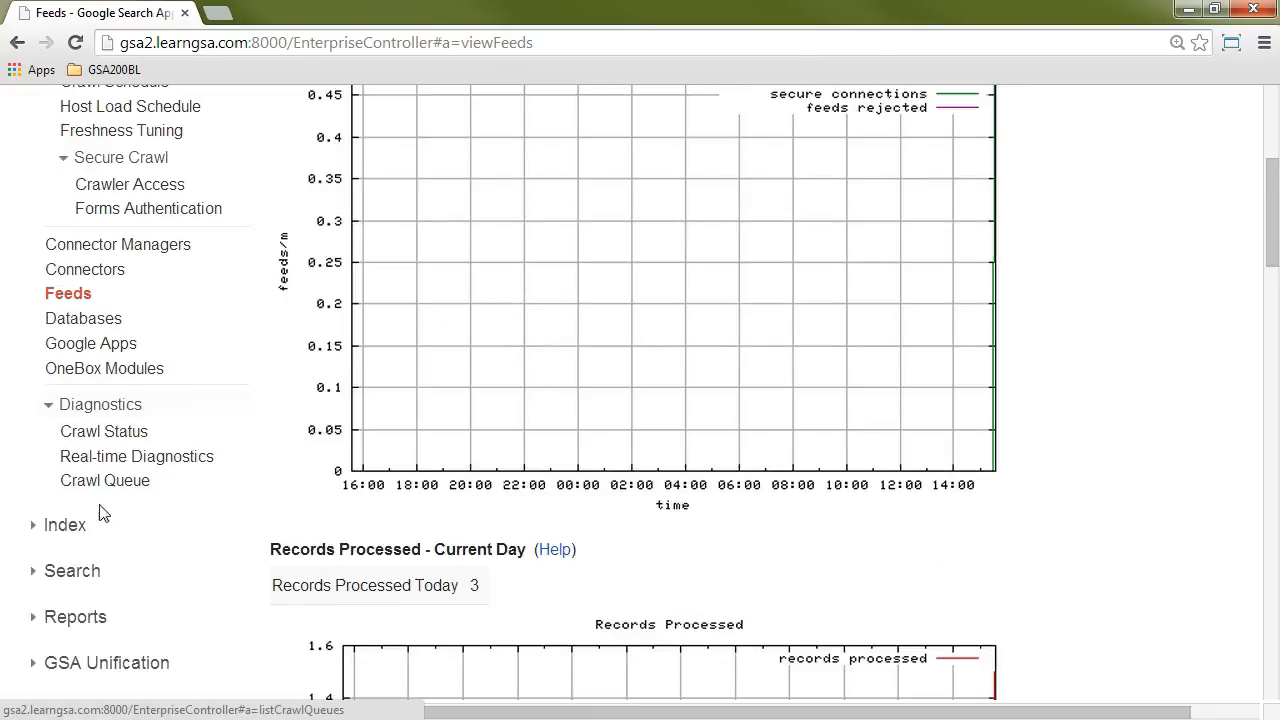
{"action": "left_click", "coordinate": [98, 527]}
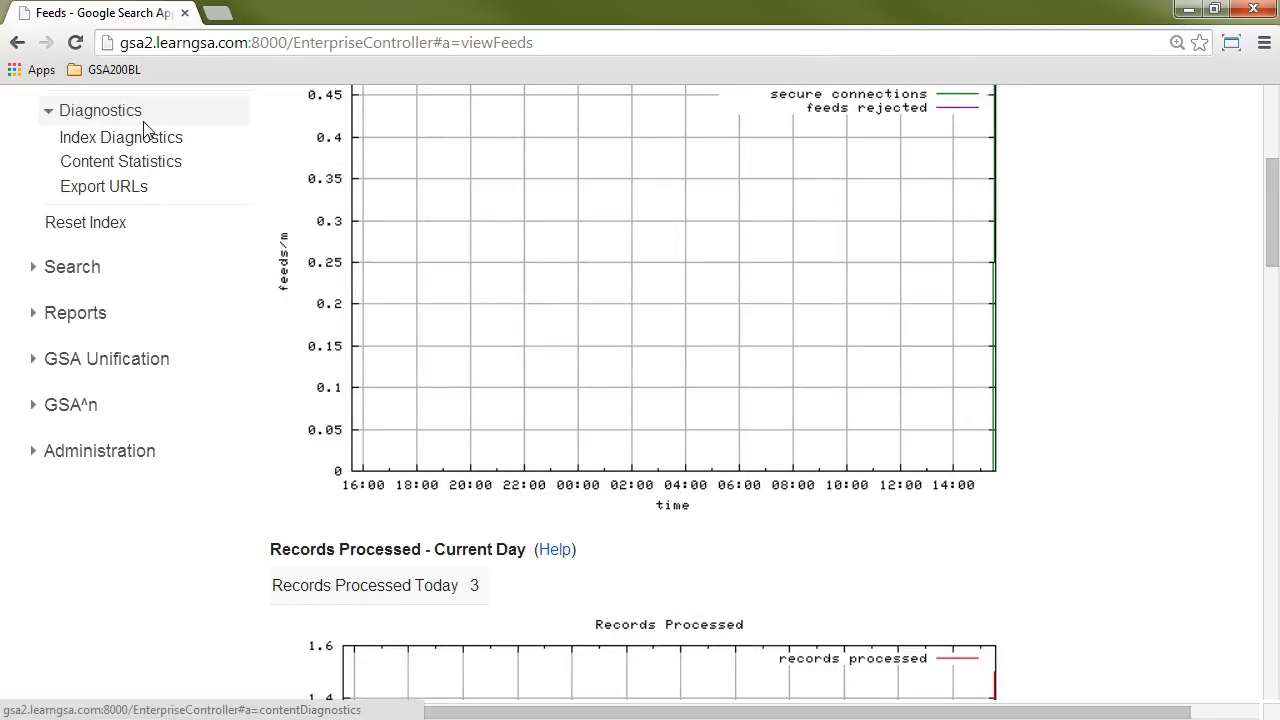
{"action": "left_click", "coordinate": [141, 140]}
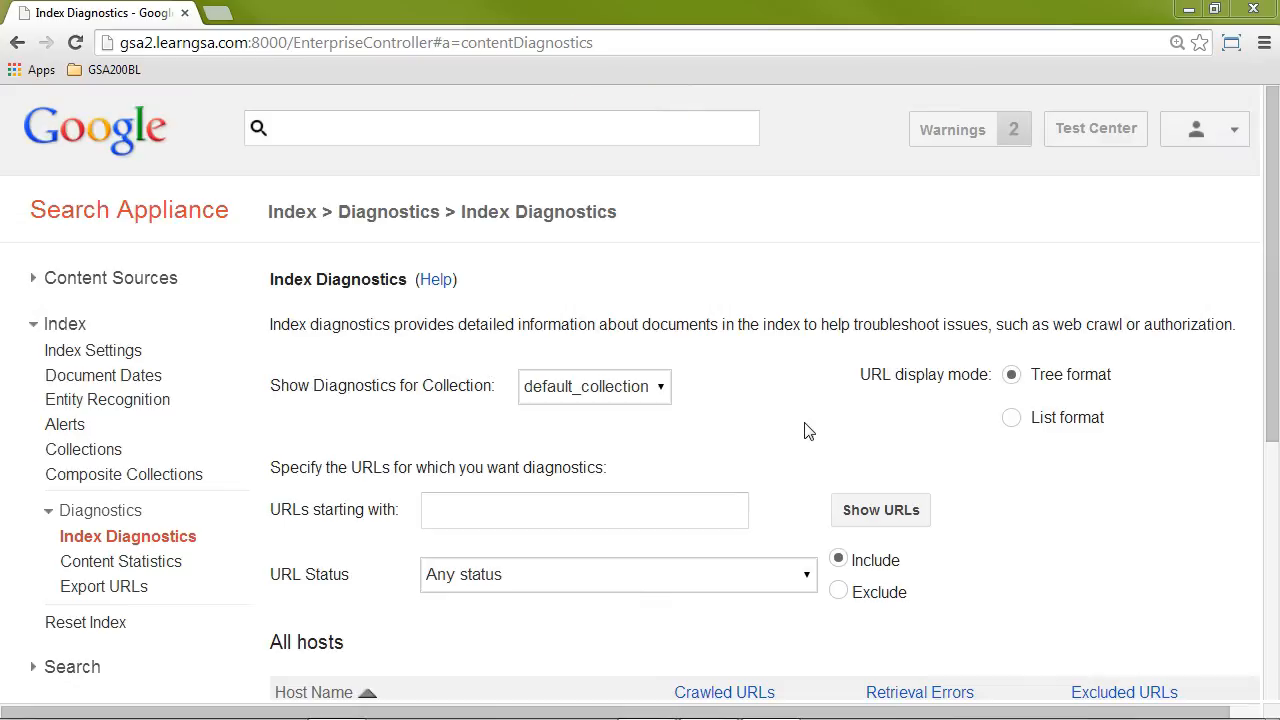
{"action": "scroll", "coordinate": [783, 425], "scroll_direction": "down", "scroll_amount": 3}
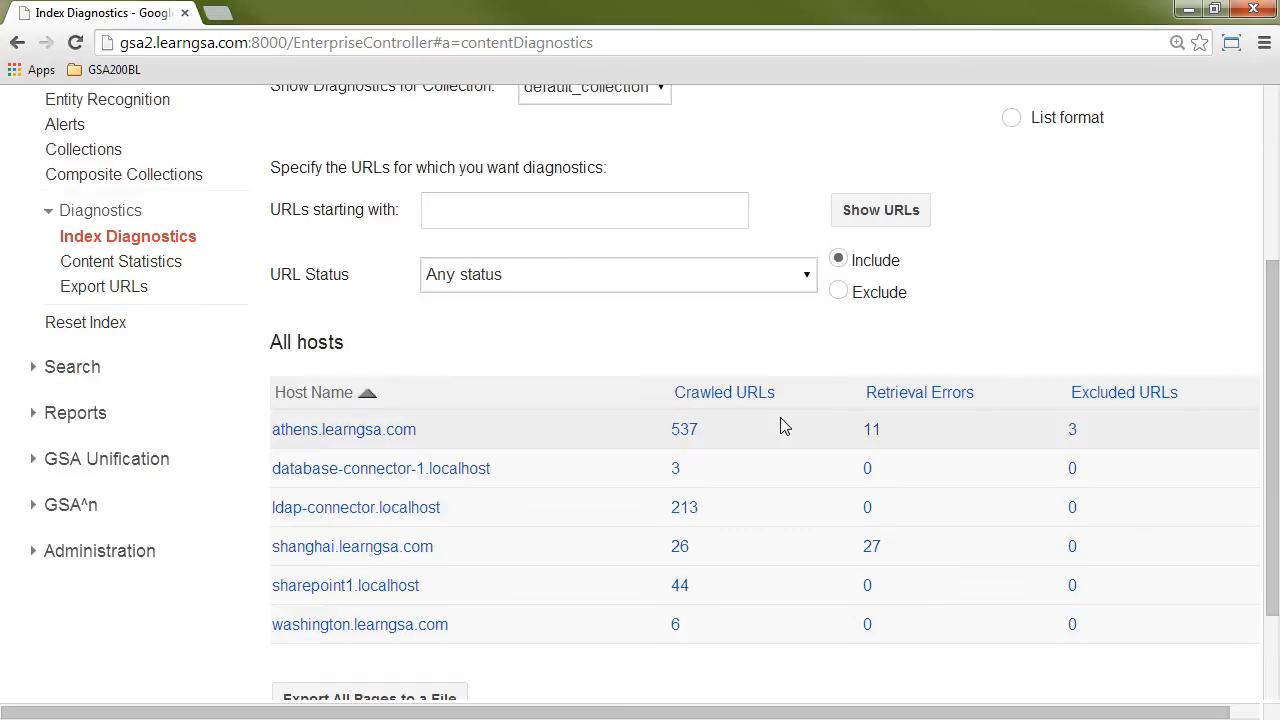
{"action": "scroll", "coordinate": [783, 425], "scroll_direction": "down", "scroll_amount": 1}
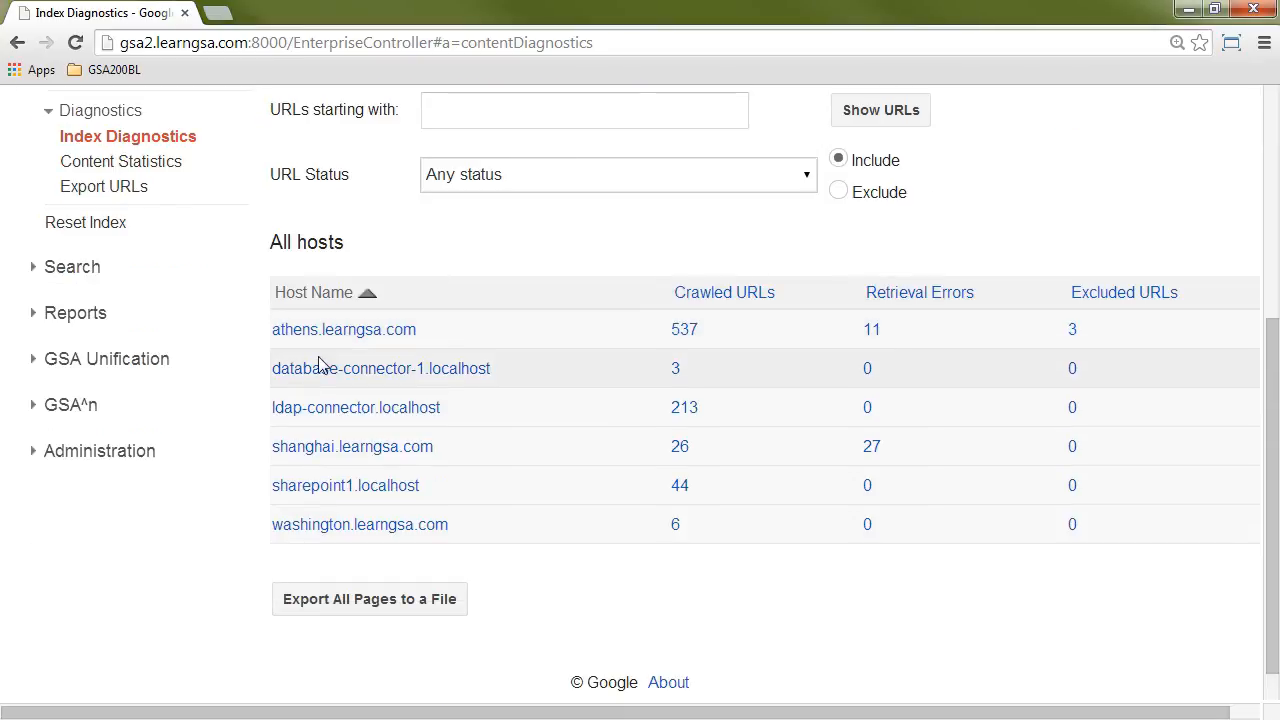
Step: Drill down through database-connector-1.localhost in the host list to the details of document doc?docid=B/1
{"action": "left_click", "coordinate": [383, 368]}
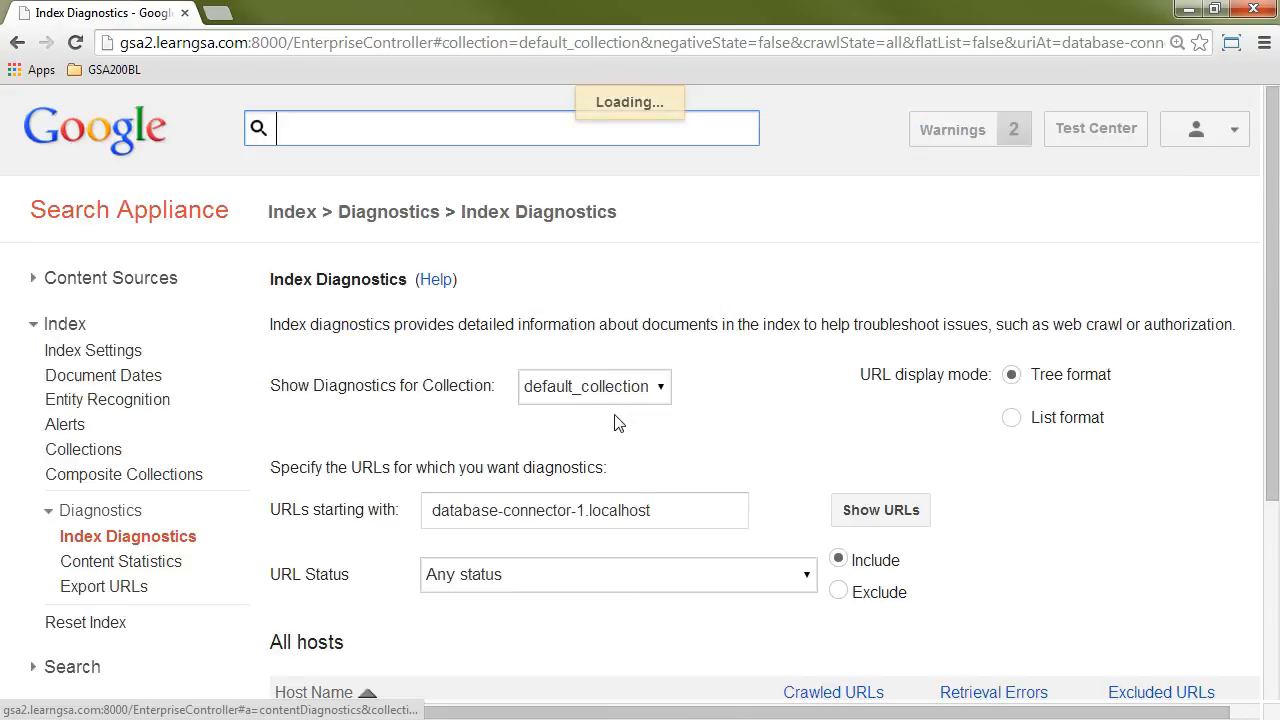
{"action": "scroll", "coordinate": [606, 466], "scroll_direction": "down", "scroll_amount": 2}
{"action": "scroll", "coordinate": [606, 466], "scroll_direction": "down", "scroll_amount": 1}
{"action": "left_click", "coordinate": [520, 449]}
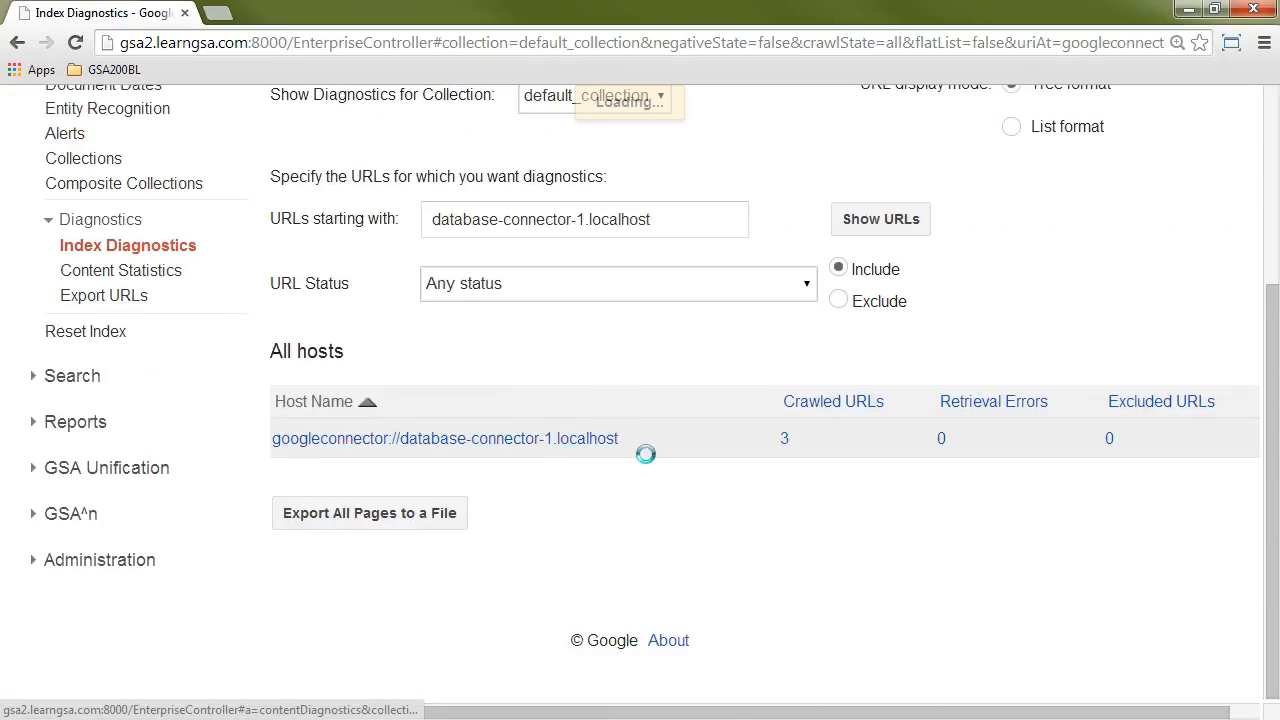
{"action": "scroll", "coordinate": [706, 474], "scroll_direction": "down", "scroll_amount": 3}
{"action": "left_click", "coordinate": [486, 456]}
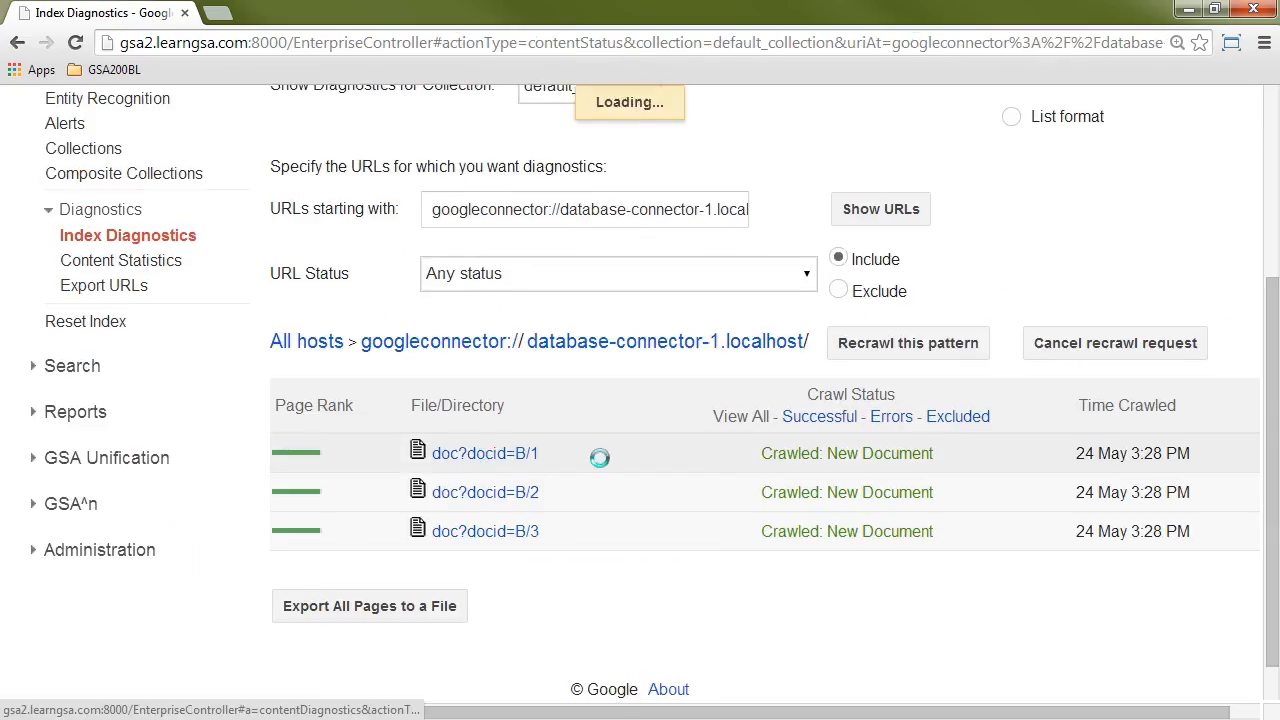
{"action": "scroll", "coordinate": [630, 487], "scroll_direction": "down", "scroll_amount": 1}
{"action": "scroll", "coordinate": [660, 485], "scroll_direction": "down", "scroll_amount": 1}
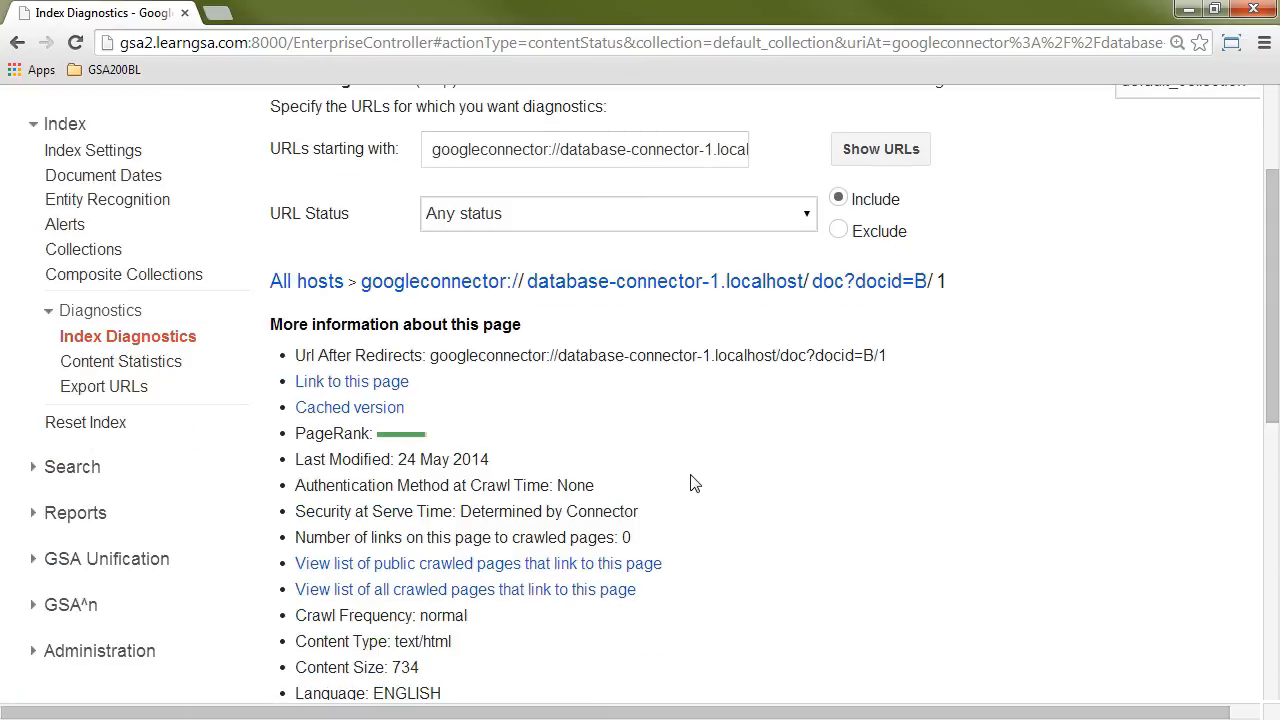
Step: Open the cached version of document B/1 and examine its column headings and record values
{"action": "left_click", "coordinate": [365, 410]}
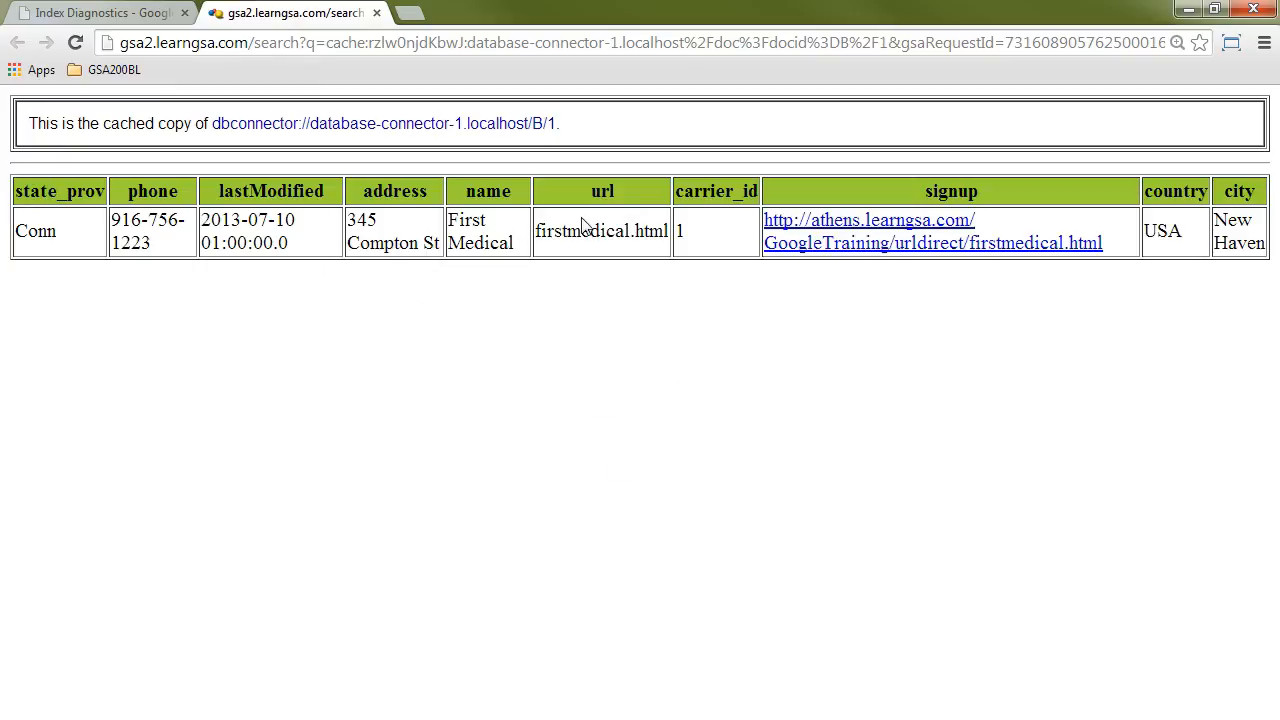
{"action": "left_click_drag", "start_coordinate": [17, 191], "coordinate": [1018, 188]}
{"action": "left_click_drag", "start_coordinate": [1130, 193], "coordinate": [1228, 265]}
{"action": "left_click", "coordinate": [1222, 265]}
{"action": "left_click_drag", "start_coordinate": [16, 231], "coordinate": [1276, 272]}
{"action": "left_click", "coordinate": [1008, 330]}
Step: Open the gsa2.learngsa.com search page in a new browser tab and search the public content for New Haven
{"action": "left_click", "coordinate": [410, 14]}
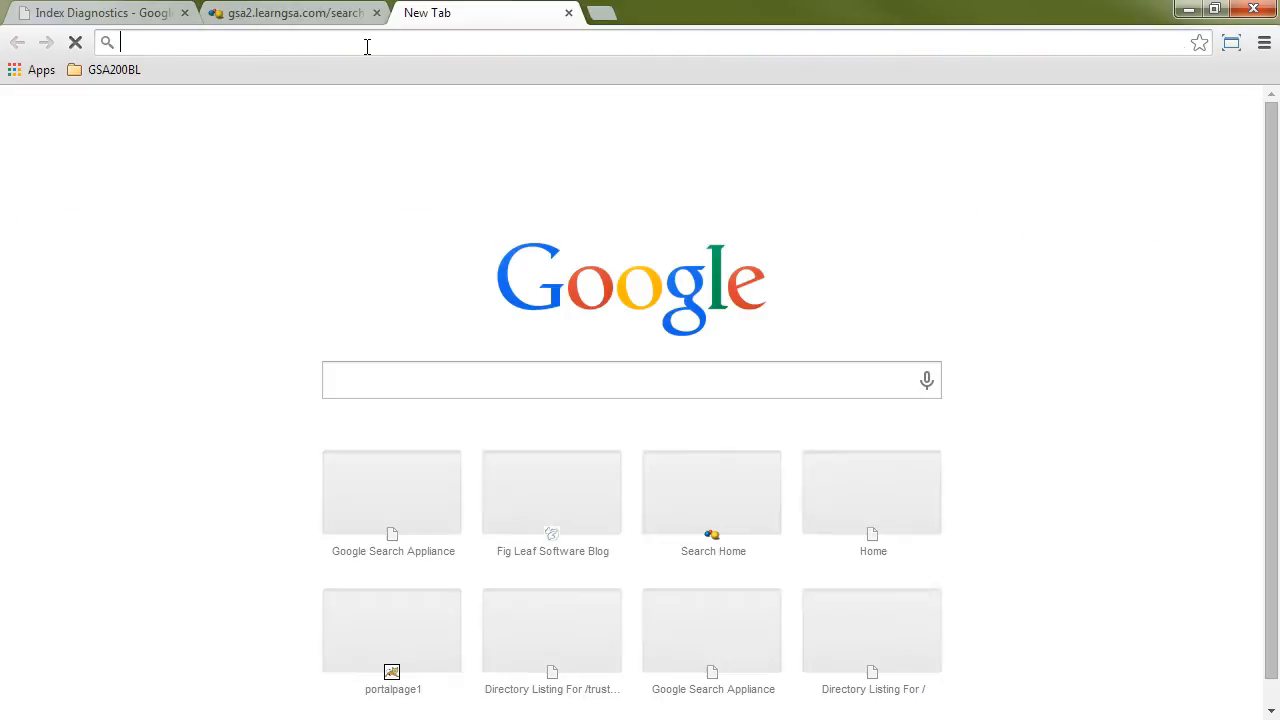
{"action": "type", "text": "gsa2.learngsa.com:8000"}
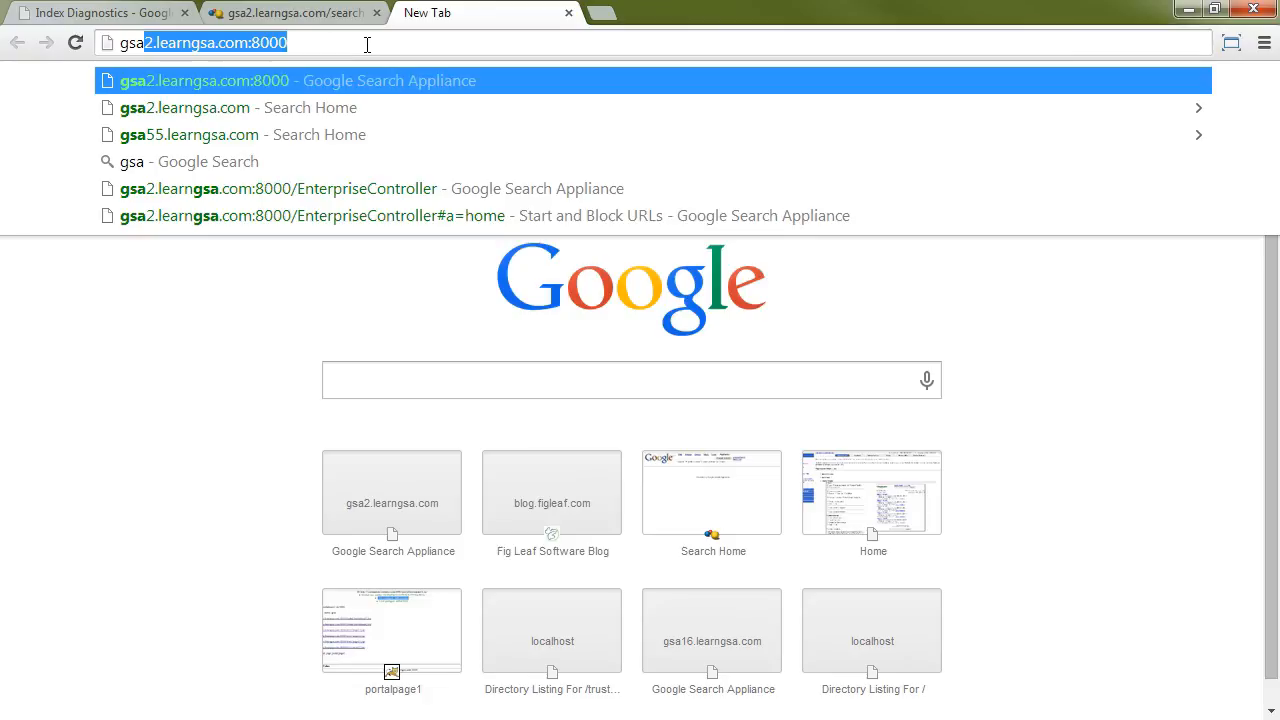
{"action": "key", "text": "Down"}
{"action": "key", "text": "Return"}
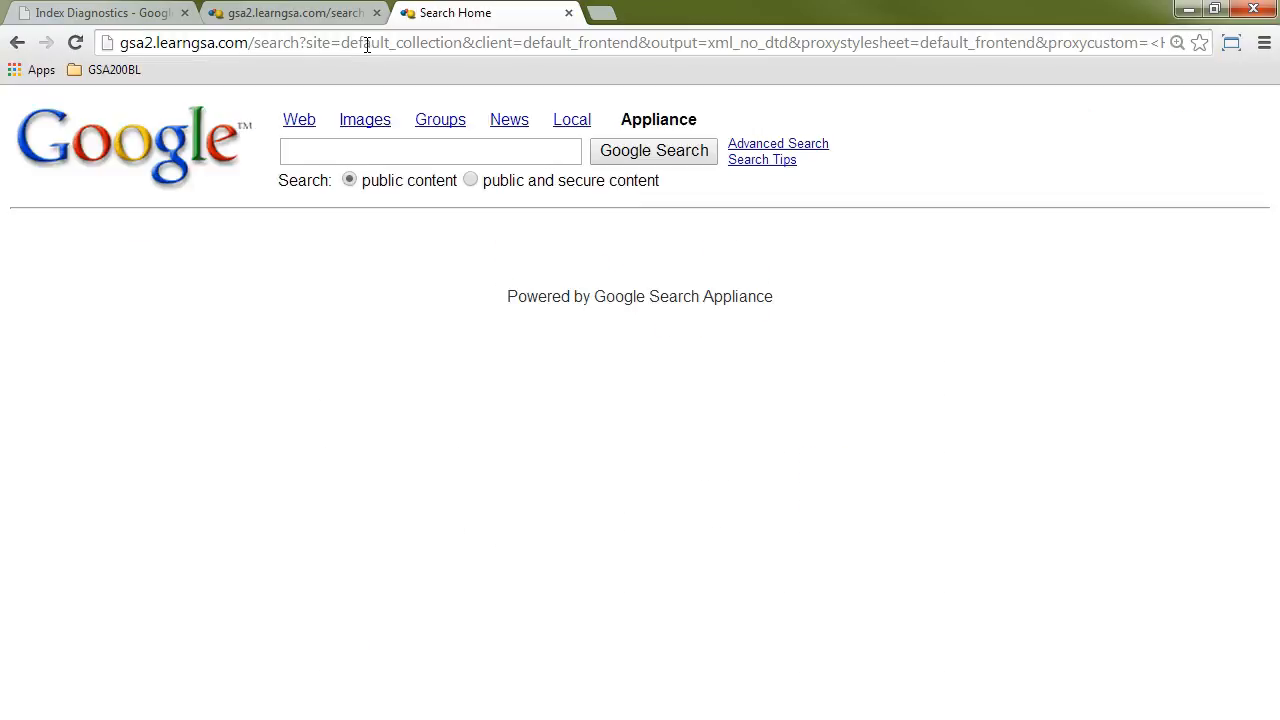
{"action": "left_click", "coordinate": [314, 153]}
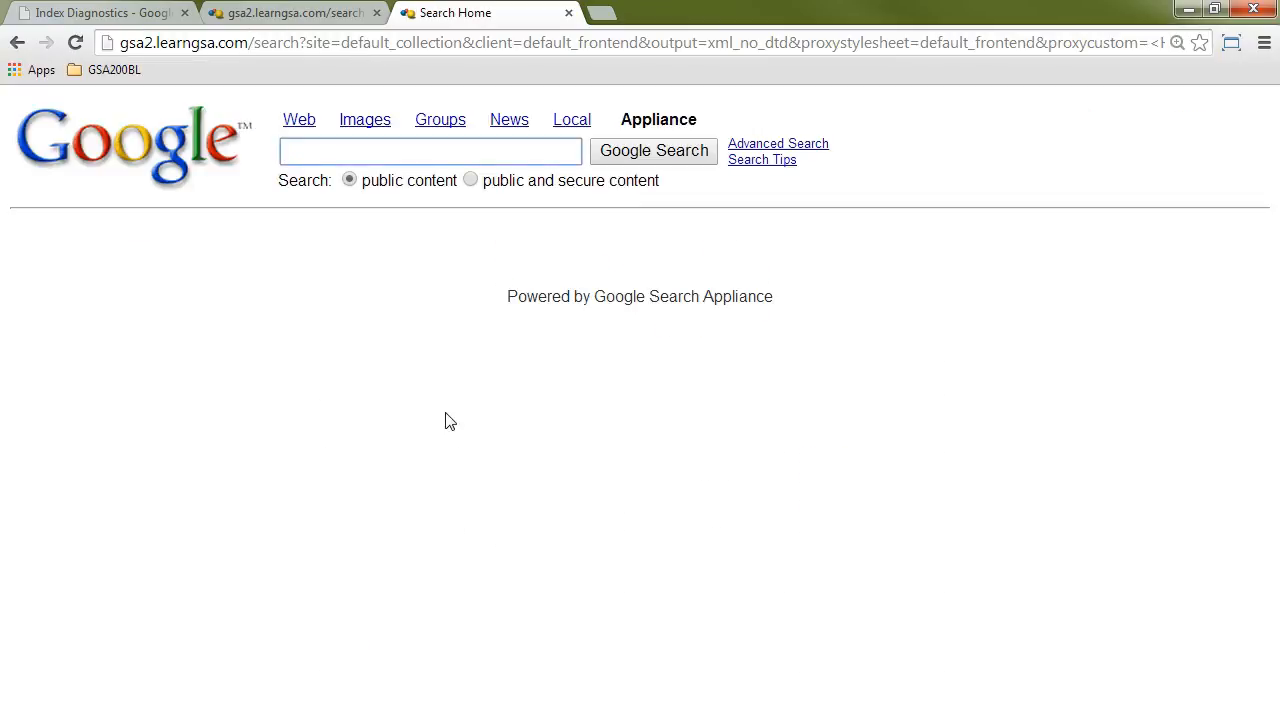
{"action": "type", "text": "New Haven"}
{"action": "left_click", "coordinate": [676, 160]}
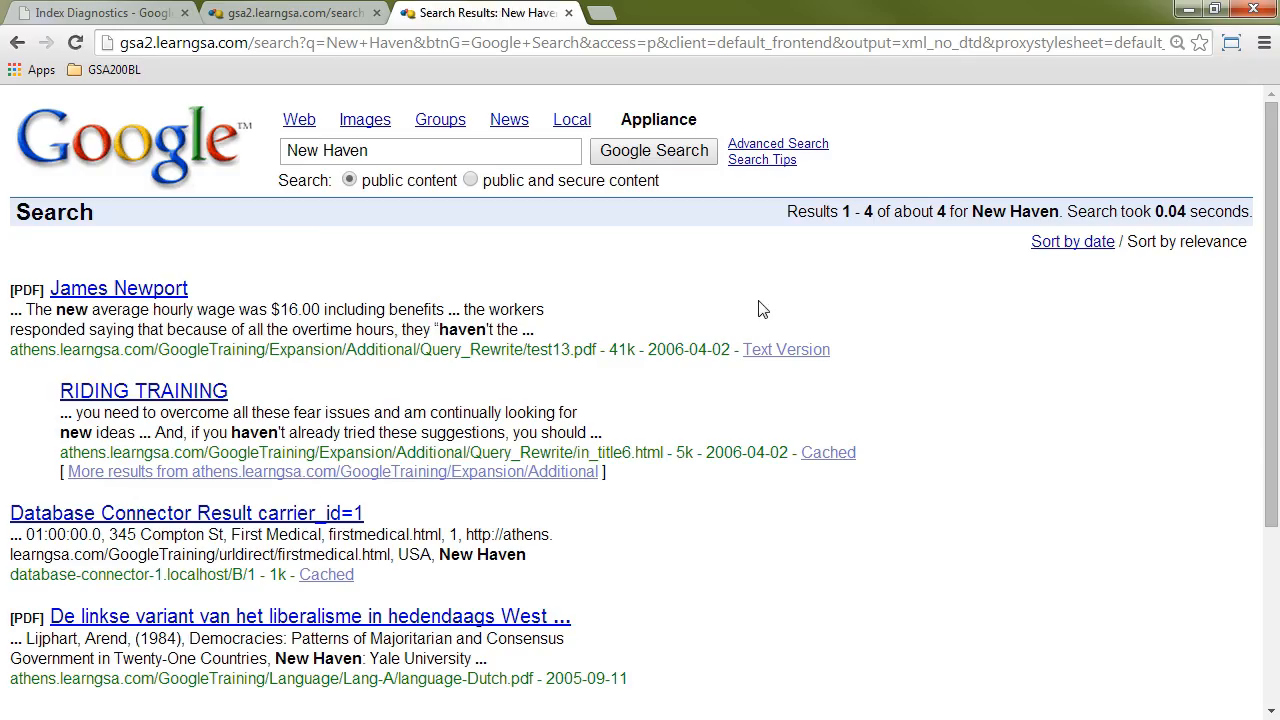
Step: Look through the New Haven search results and open the Database Connector Result for carrier_id=1
{"action": "scroll", "coordinate": [767, 304], "scroll_direction": "down", "scroll_amount": 1}
{"action": "scroll", "coordinate": [767, 304], "scroll_direction": "up", "scroll_amount": 1}
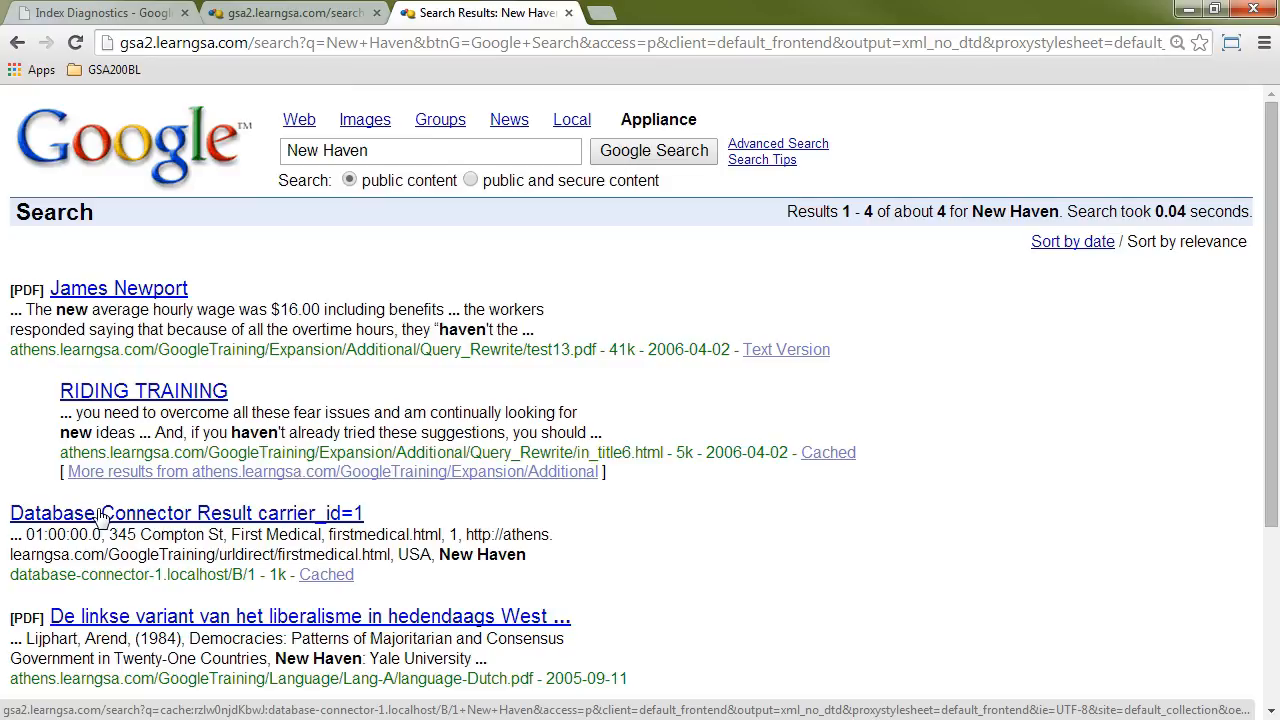
{"action": "left_click", "coordinate": [185, 515]}
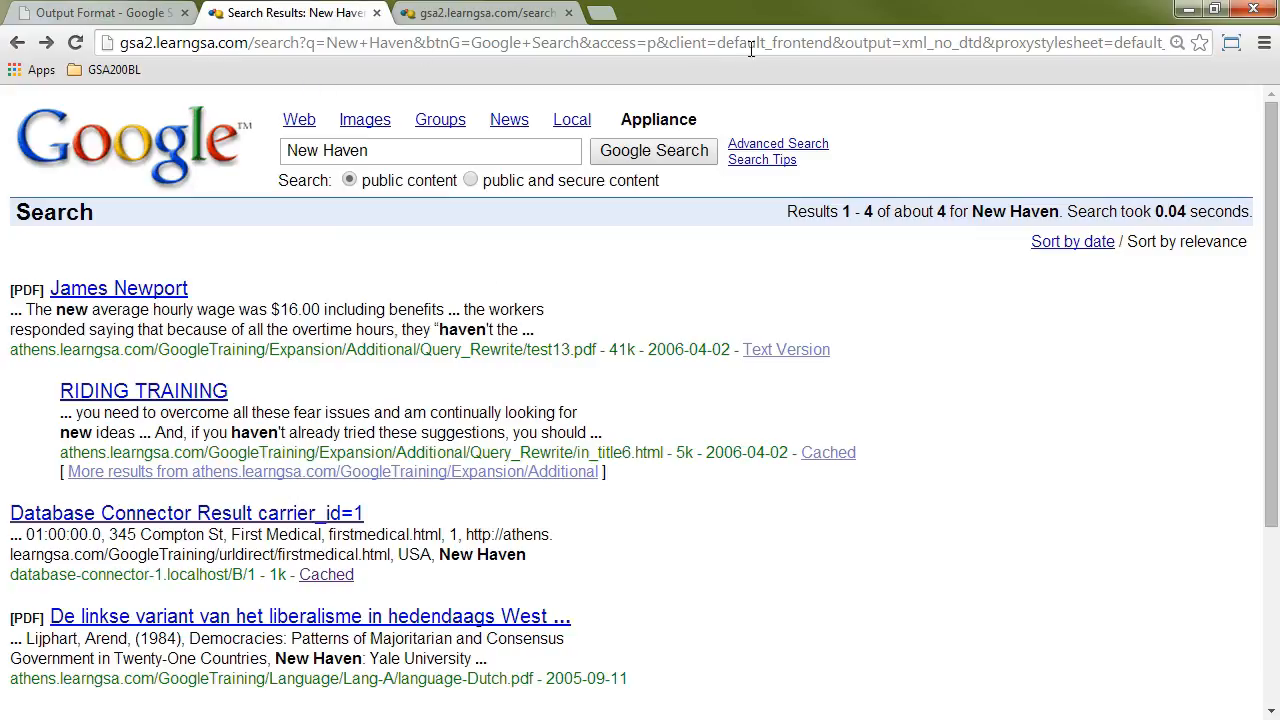
Step: Replace the proxystylesheet parameter in the New Haven search URL with getfields=* and load the raw XML results
{"action": "mouse_move", "coordinate": [984, 42]}
{"action": "left_mouse_down"}
{"action": "mouse_move", "coordinate": [1166, 42]}
{"action": "mouse_move", "coordinate": [945, 42]}
{"action": "mouse_move", "coordinate": [975, 43]}
{"action": "left_mouse_up"}
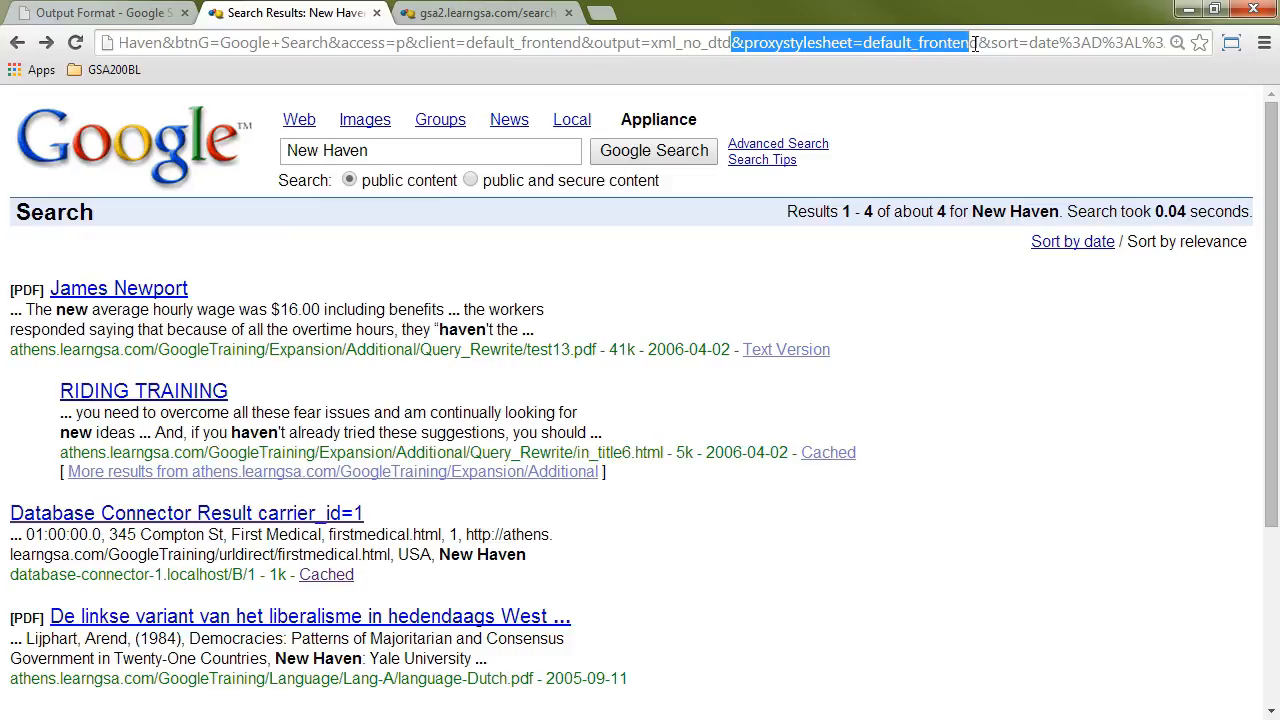
{"action": "key", "text": "Delete"}
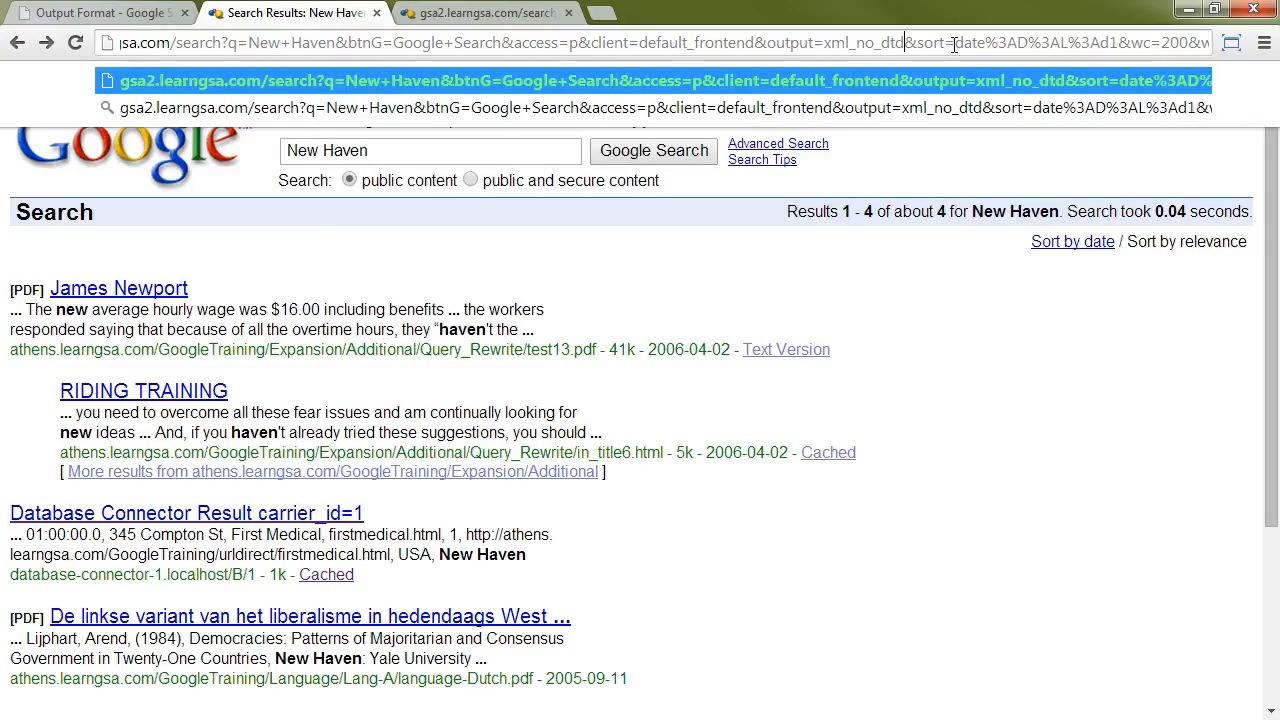
{"action": "type", "text": "&"}
{"action": "type", "text": "getfields"}
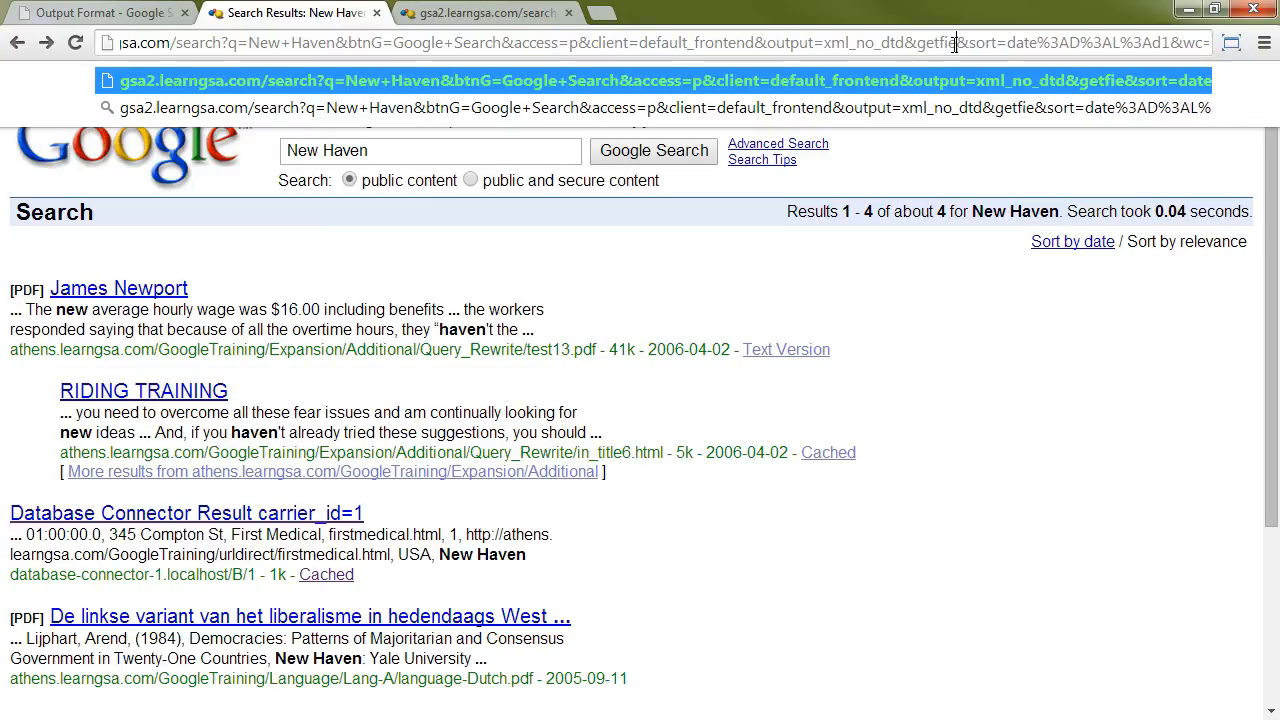
{"action": "type", "text": "=*"}
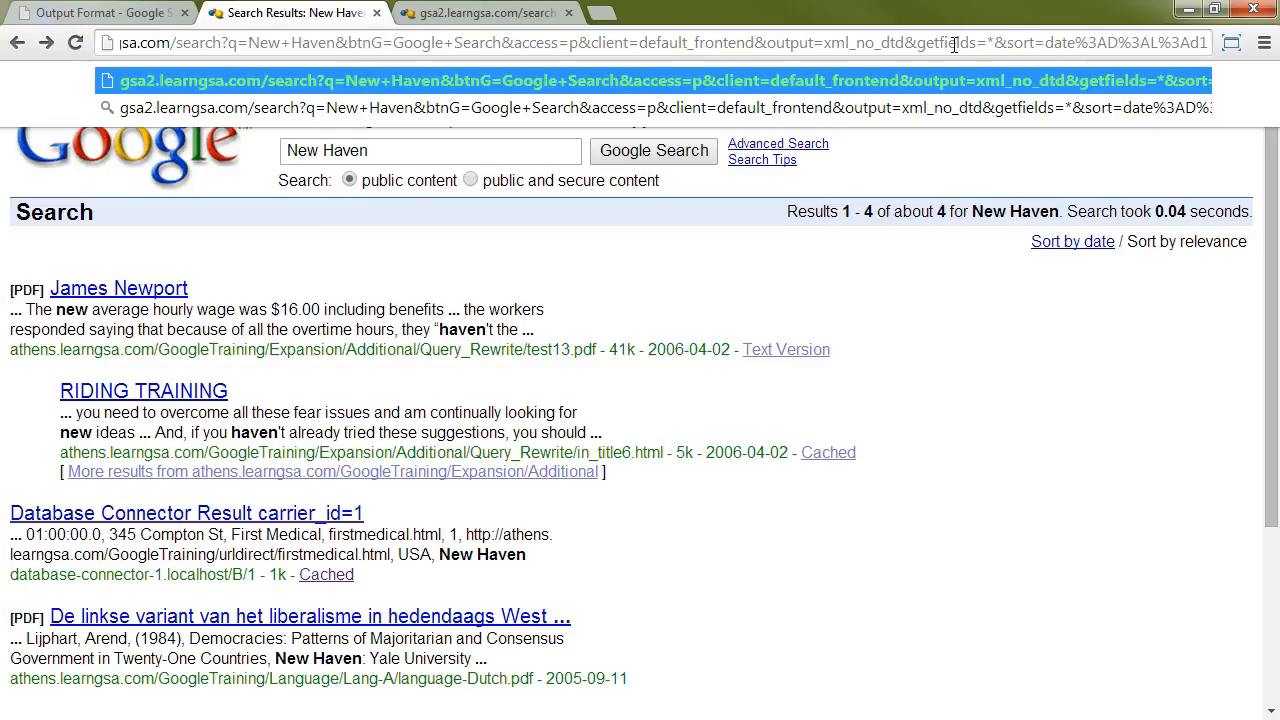
{"action": "key", "text": "ctrl+shift+Left"}
{"action": "key", "text": "shift+Left"}
{"action": "key", "text": "Right"}
{"action": "key", "text": "End"}
{"action": "key", "text": "Return"}
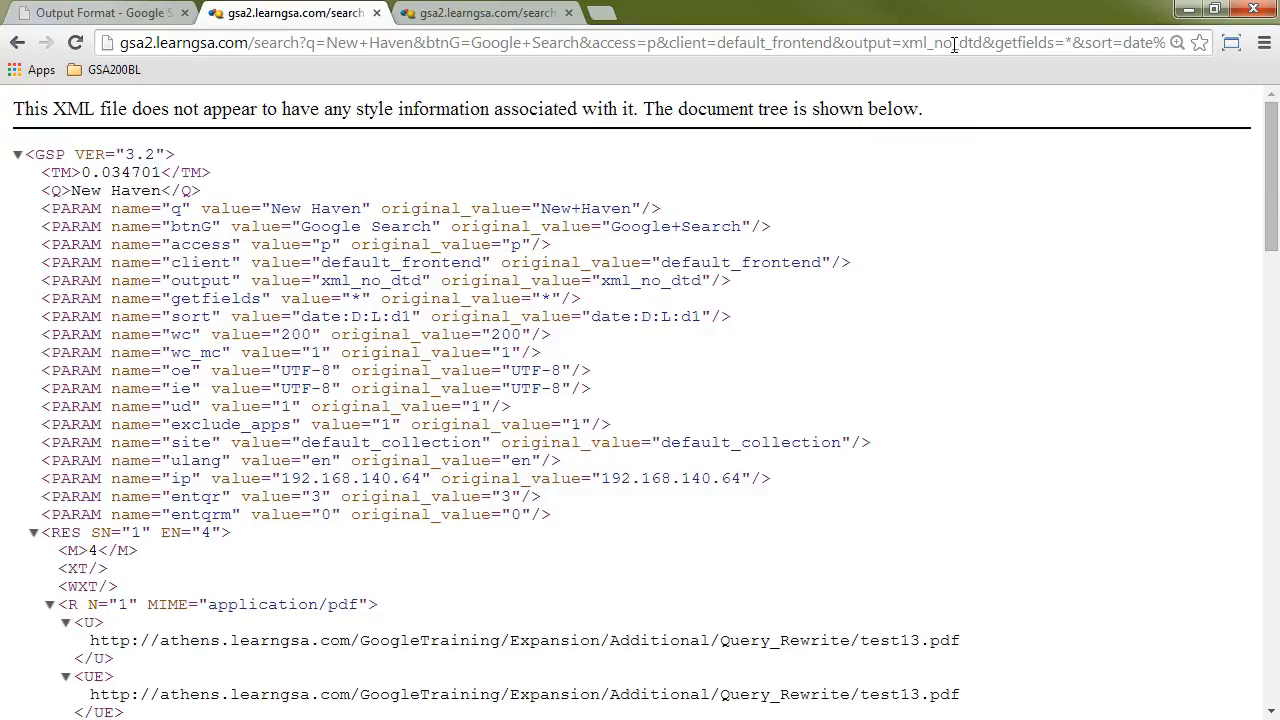
Step: Examine the google:displayurl and google:mimetype metadata of the database connector result in the XML output
{"action": "left_click_drag", "start_coordinate": [1270, 146], "coordinate": [1249, 480]}
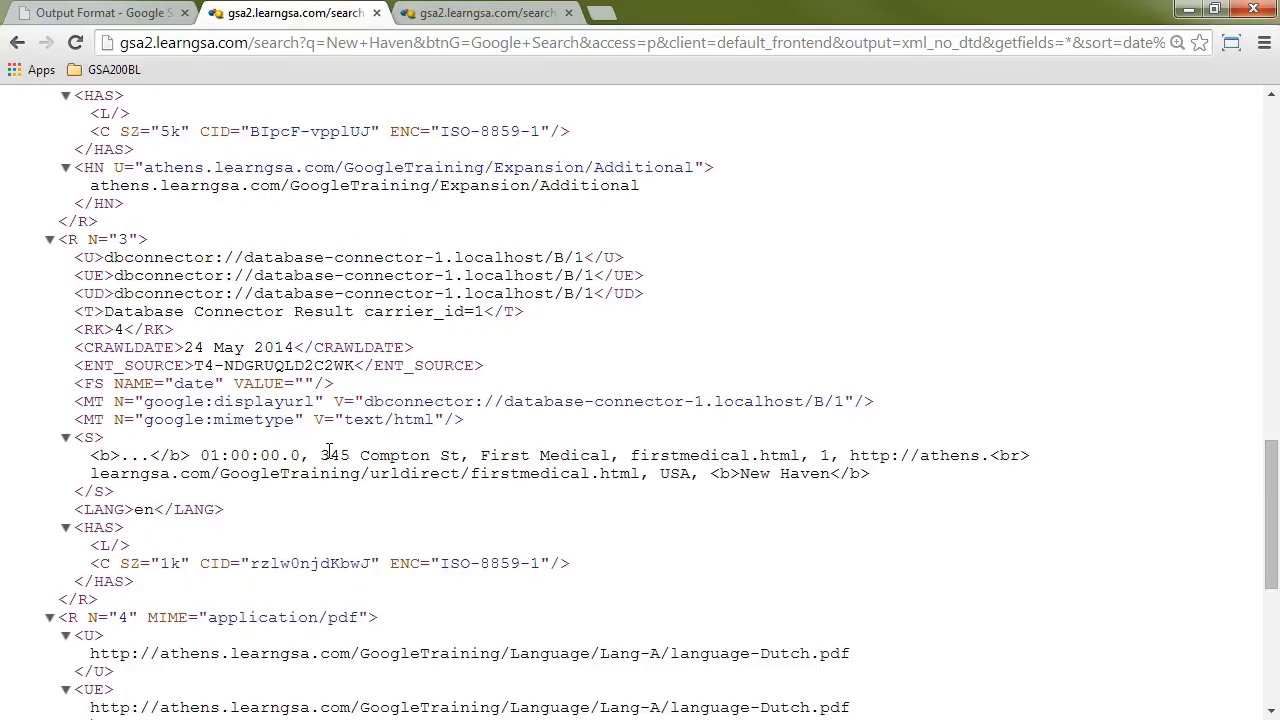
{"action": "left_click_drag", "start_coordinate": [466, 420], "coordinate": [64, 401]}
{"action": "double_click", "coordinate": [257, 402]}
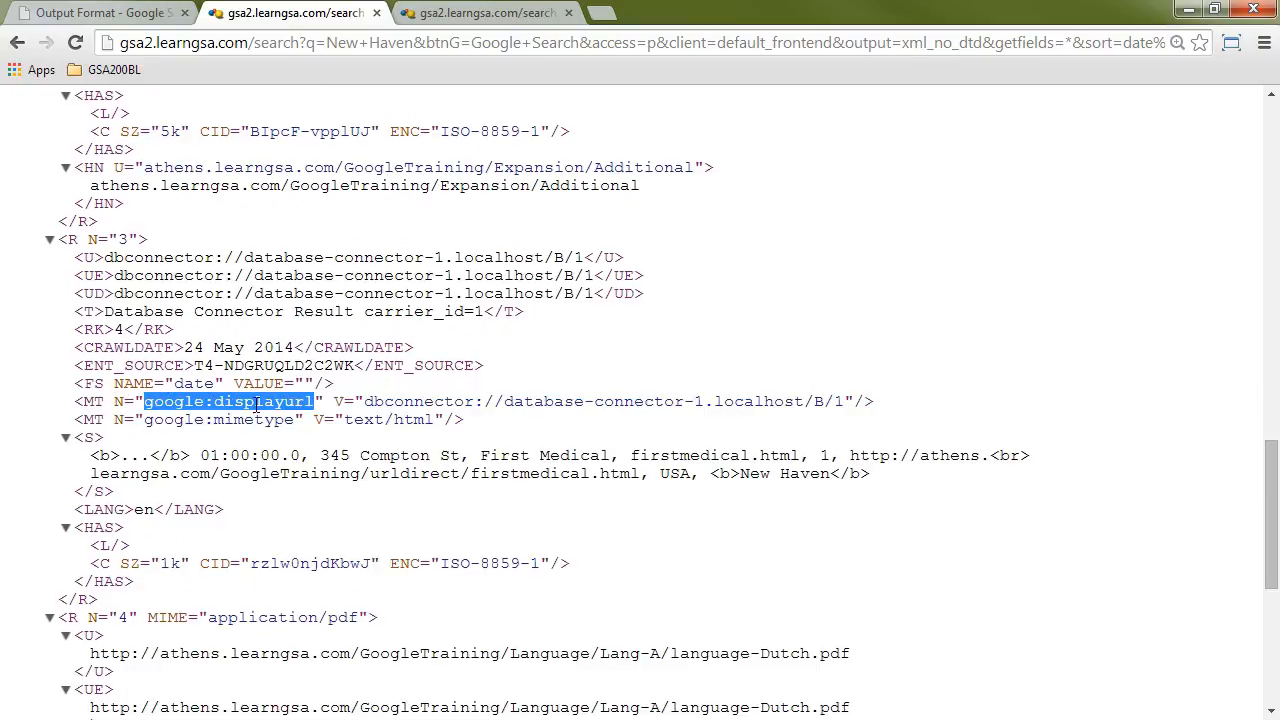
{"action": "double_click", "coordinate": [257, 421]}
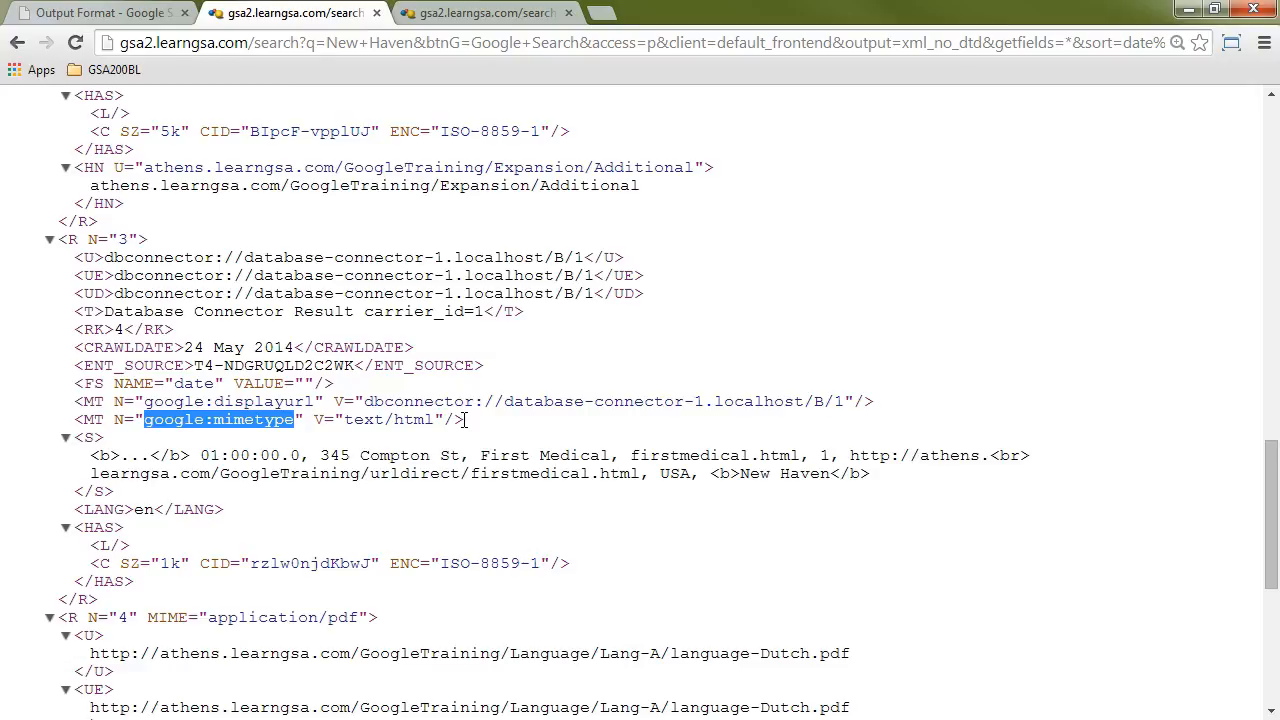
Step: Return to the admin console's Connectors page and start adding a connector to ConnectorManager1
{"action": "left_click", "coordinate": [104, 14]}
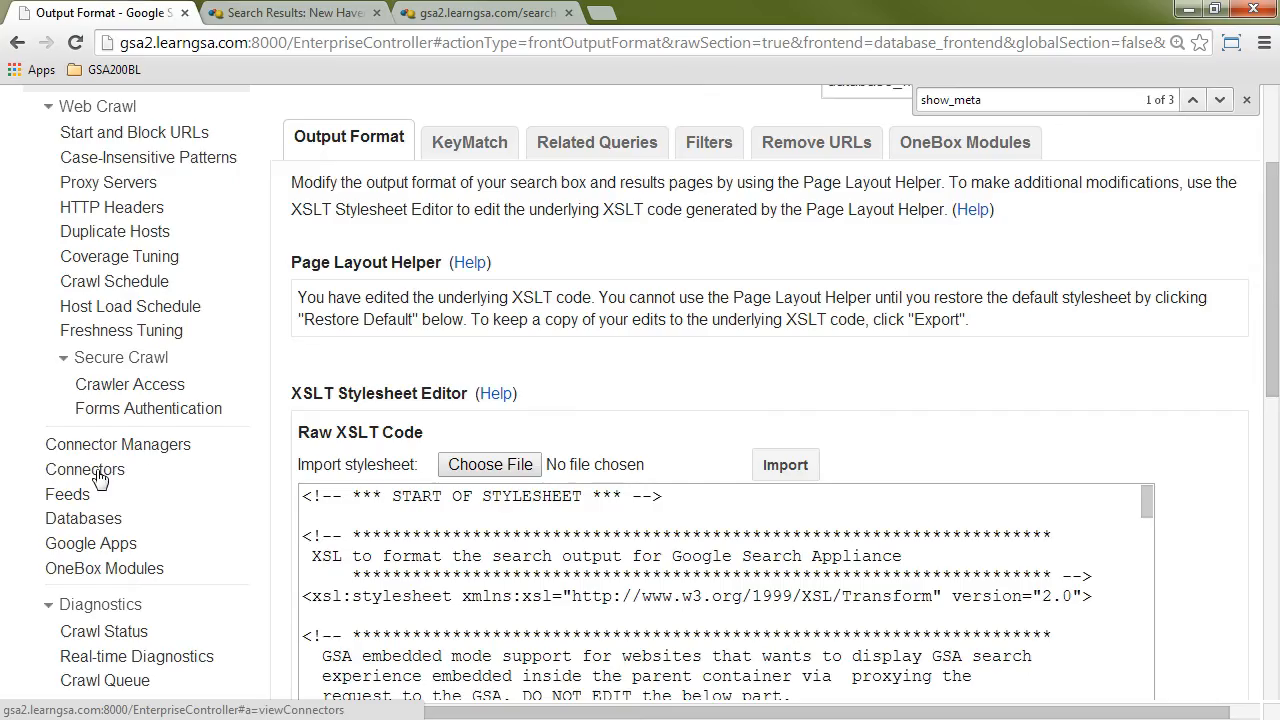
{"action": "left_click", "coordinate": [97, 470]}
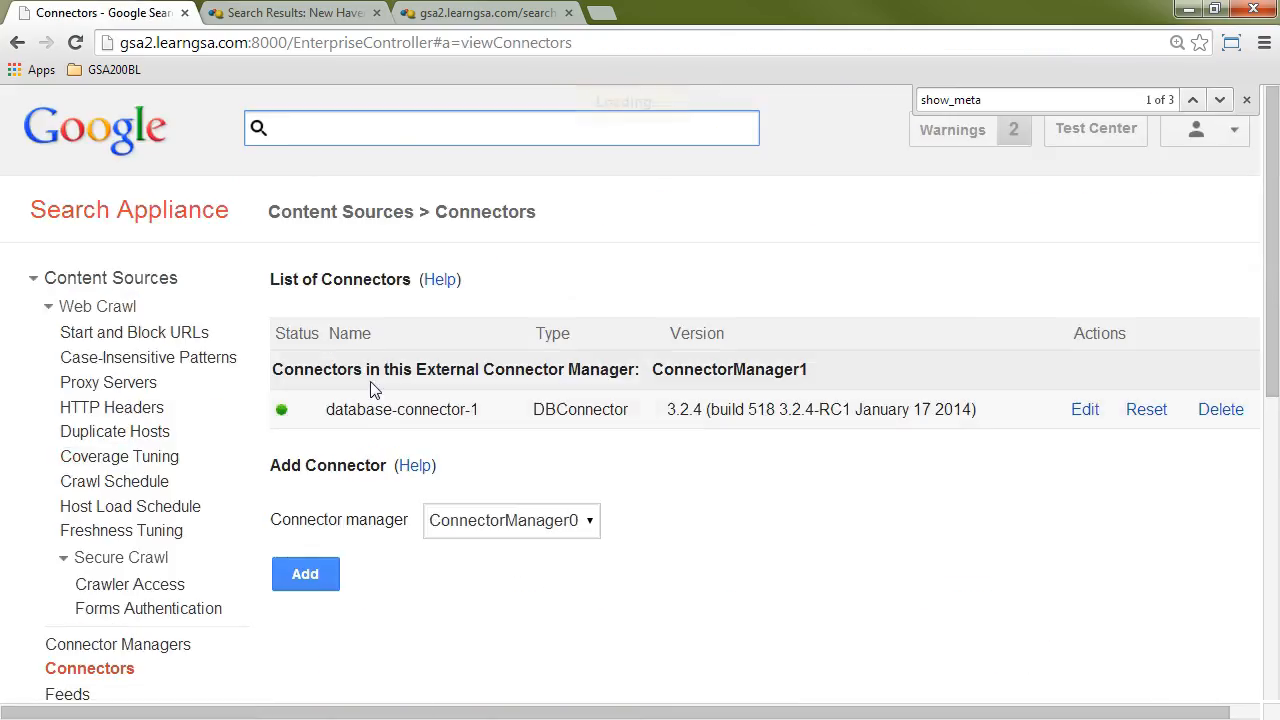
{"action": "scroll", "coordinate": [694, 523], "scroll_direction": "down", "scroll_amount": 1}
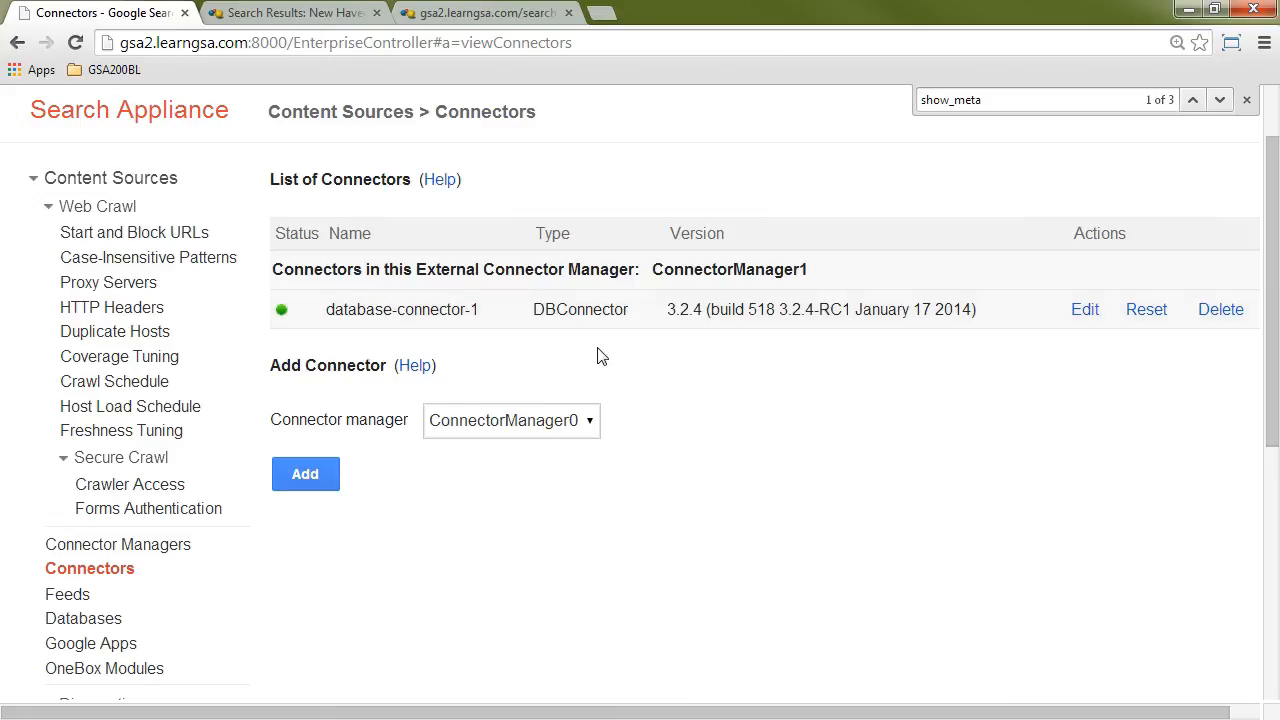
{"action": "left_click", "coordinate": [561, 424]}
{"action": "left_click", "coordinate": [541, 468]}
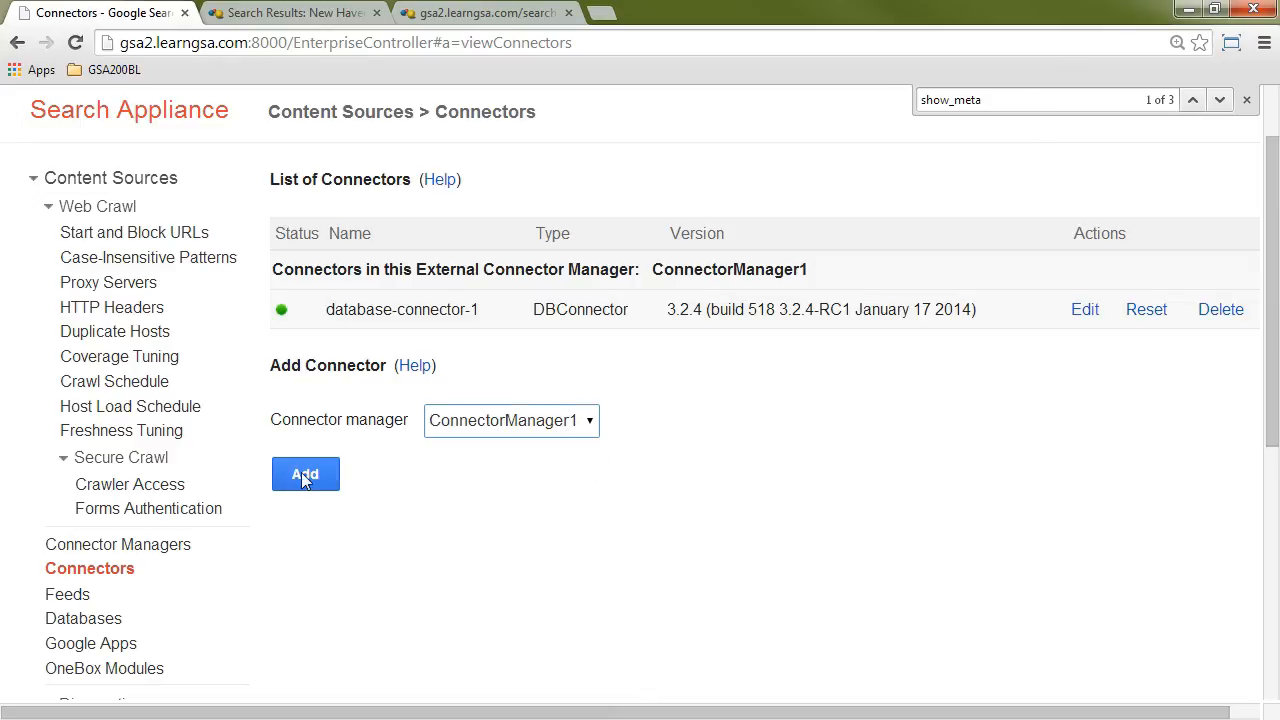
{"action": "left_click", "coordinate": [304, 474]}
Step: Name the new connector database-connector-2 with type DBConnector and get its configuration form
{"action": "left_click", "coordinate": [643, 277]}
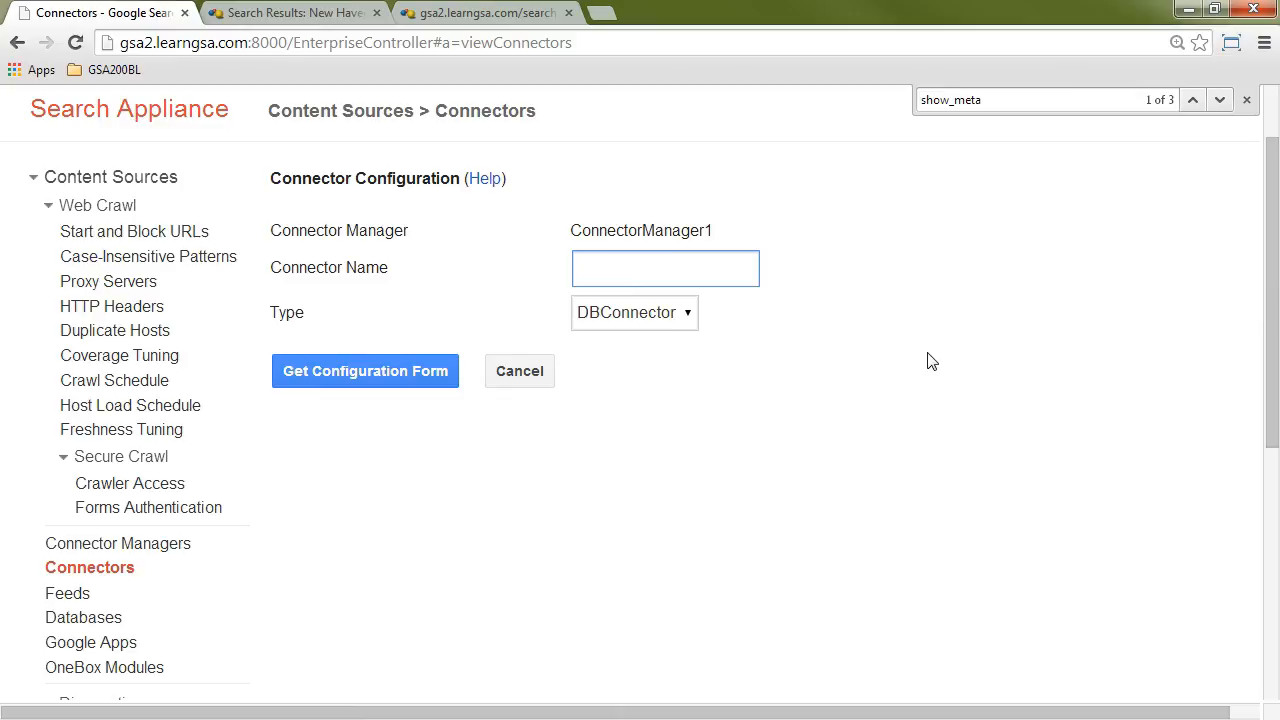
{"action": "type", "text": "da"}
{"action": "key", "text": "Down"}
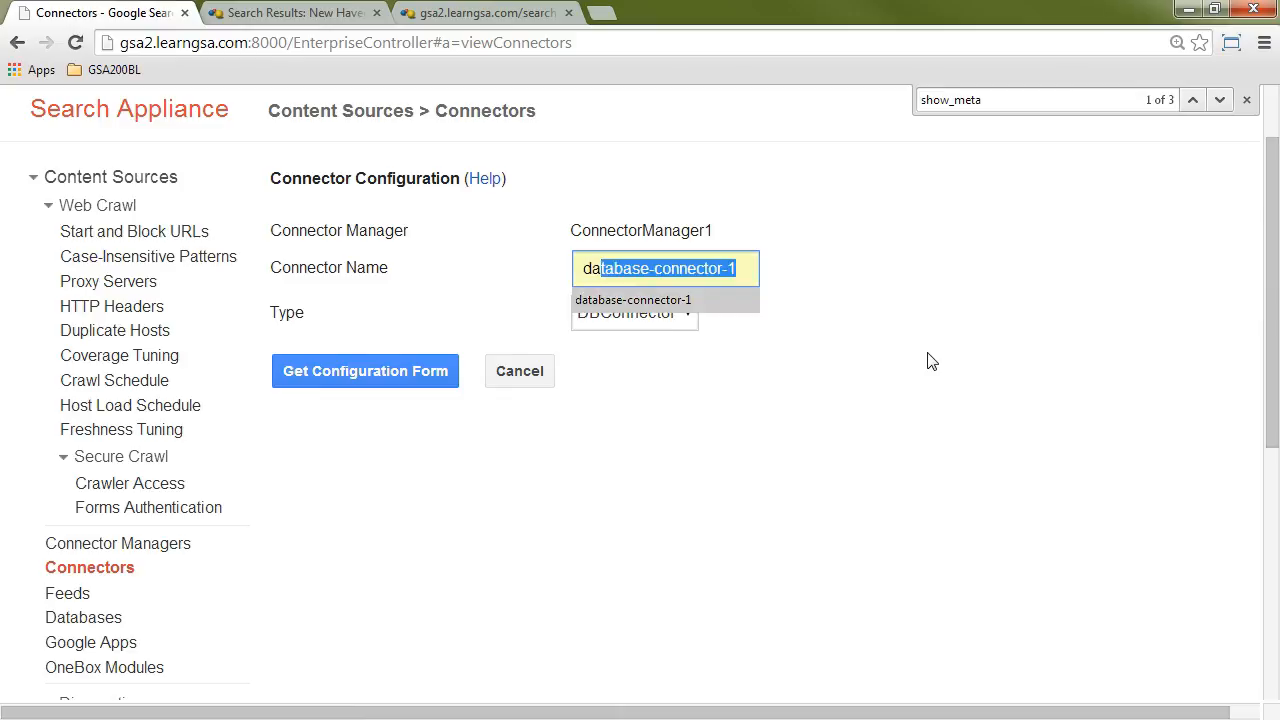
{"action": "key", "text": "Right"}
{"action": "key", "text": "BackSpace"}
{"action": "type", "text": "2"}
{"action": "left_click", "coordinate": [333, 430]}
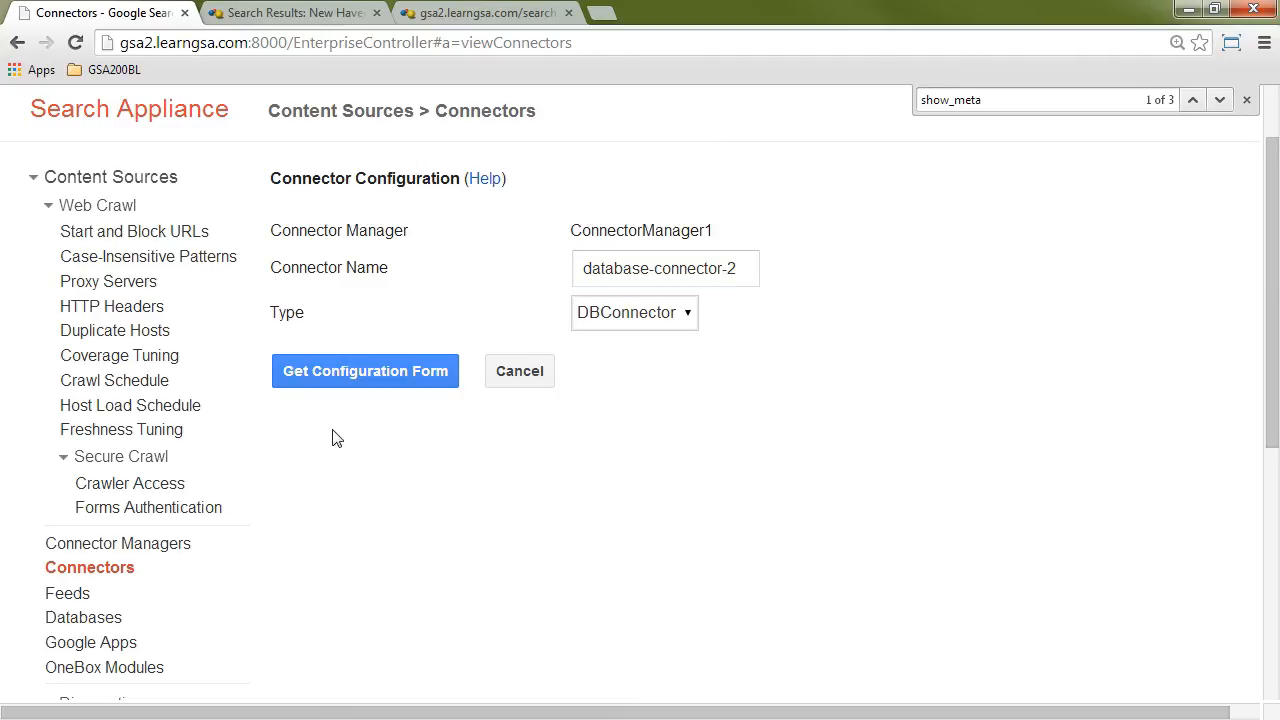
{"action": "left_click", "coordinate": [327, 377]}
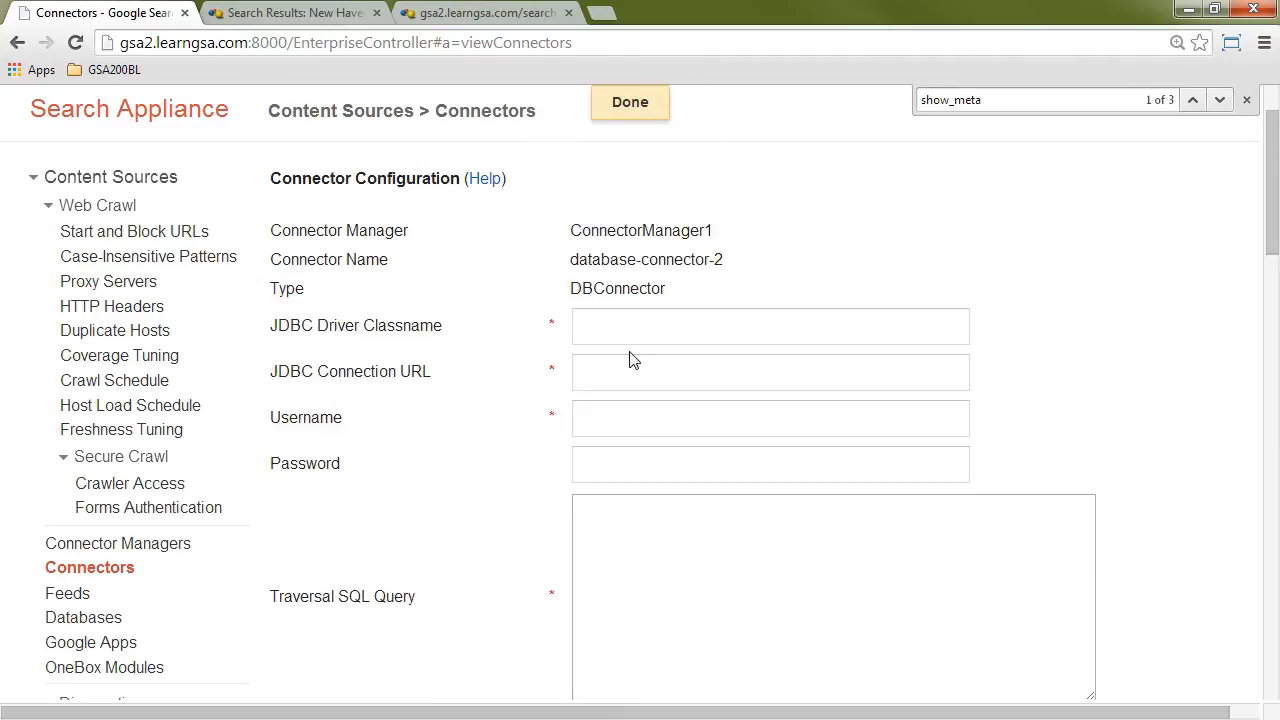
Step: Set the JDBC driver classname to com.mysql.jdbc.Driver and the connection URL to jdbc:mysql://manila.learngsa.com:3306/healthcare
{"action": "left_click", "coordinate": [635, 328]}
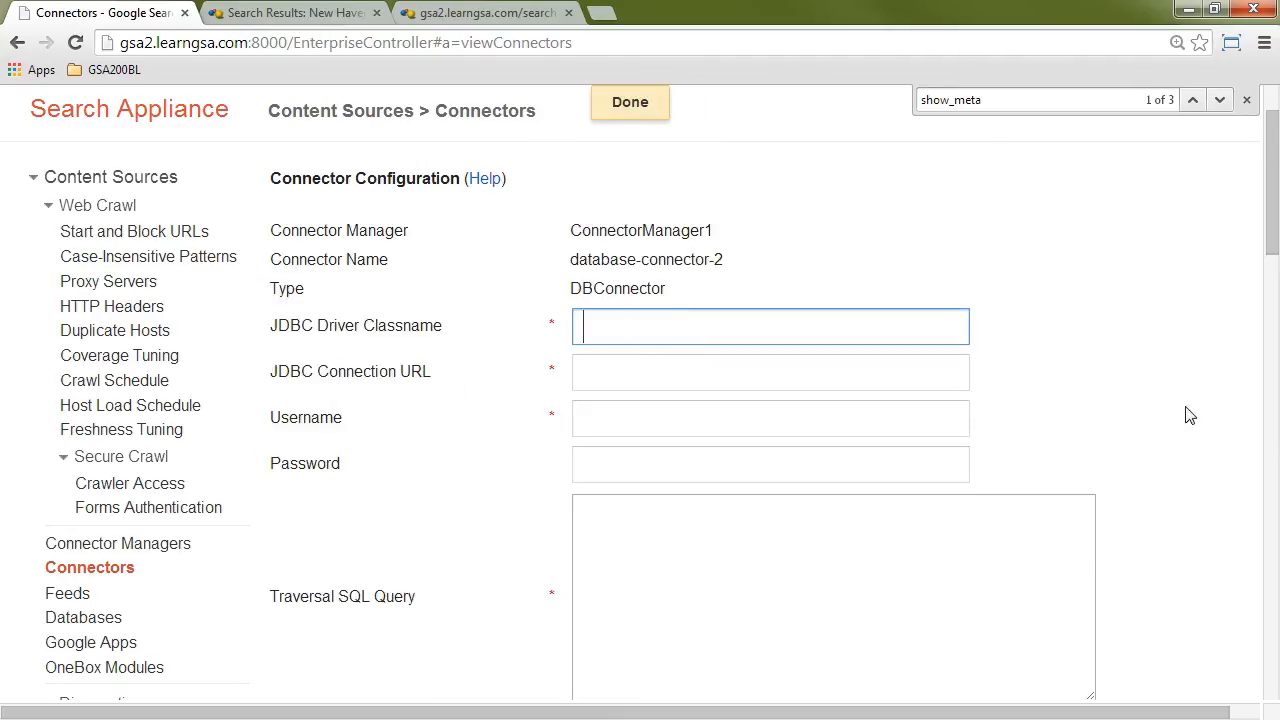
{"action": "scroll", "coordinate": [1186, 414], "scroll_direction": "down", "scroll_amount": 1}
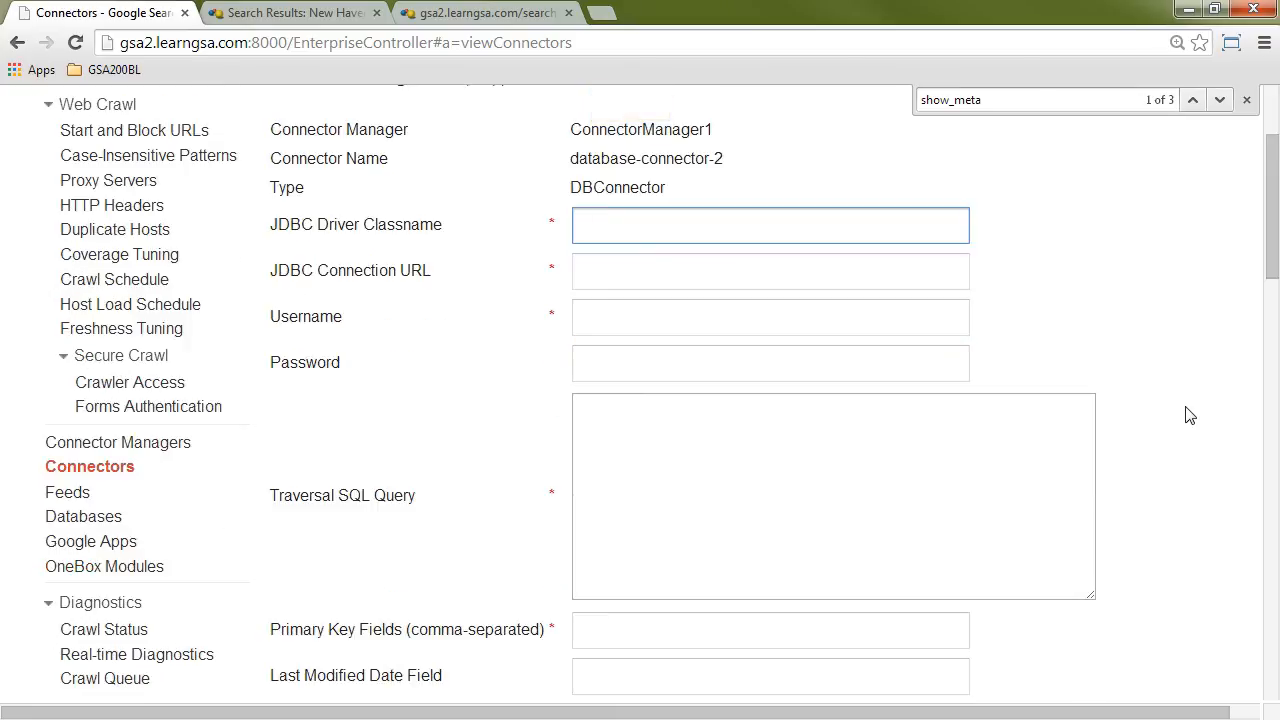
{"action": "type", "text": "c"}
{"action": "key", "text": "Down"}
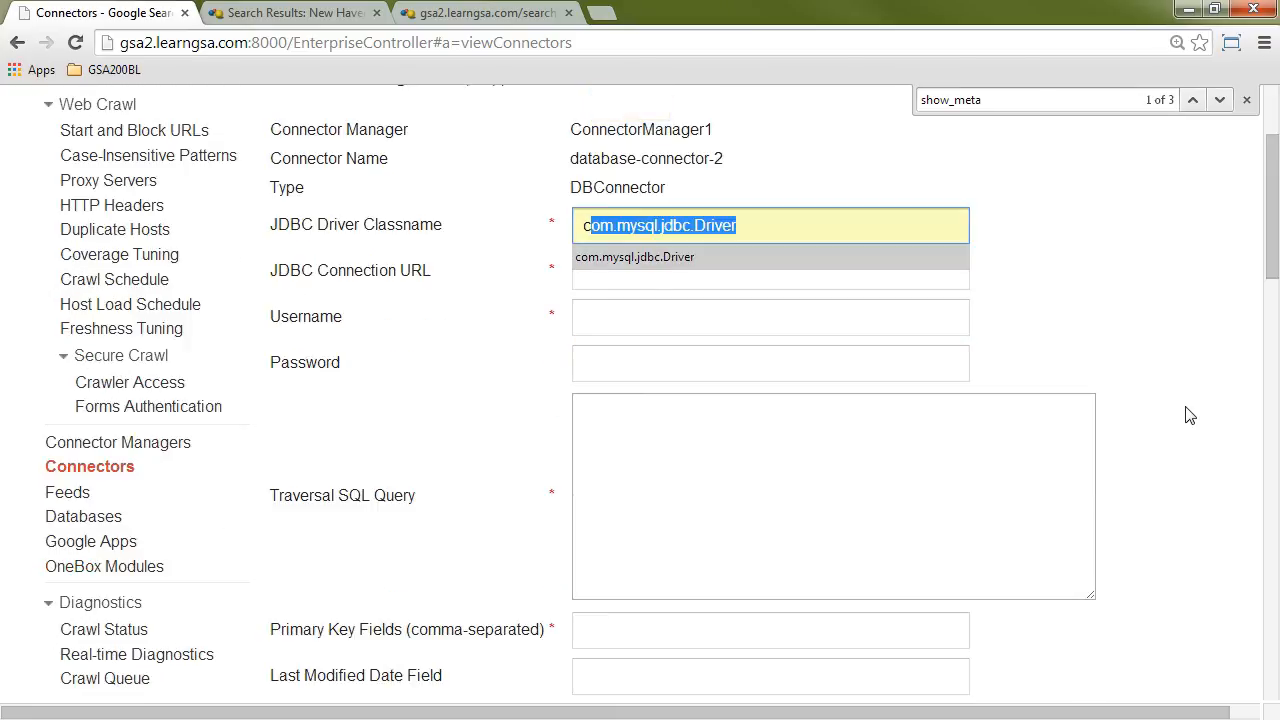
{"action": "key", "text": "Return"}
{"action": "key", "text": "Tab"}
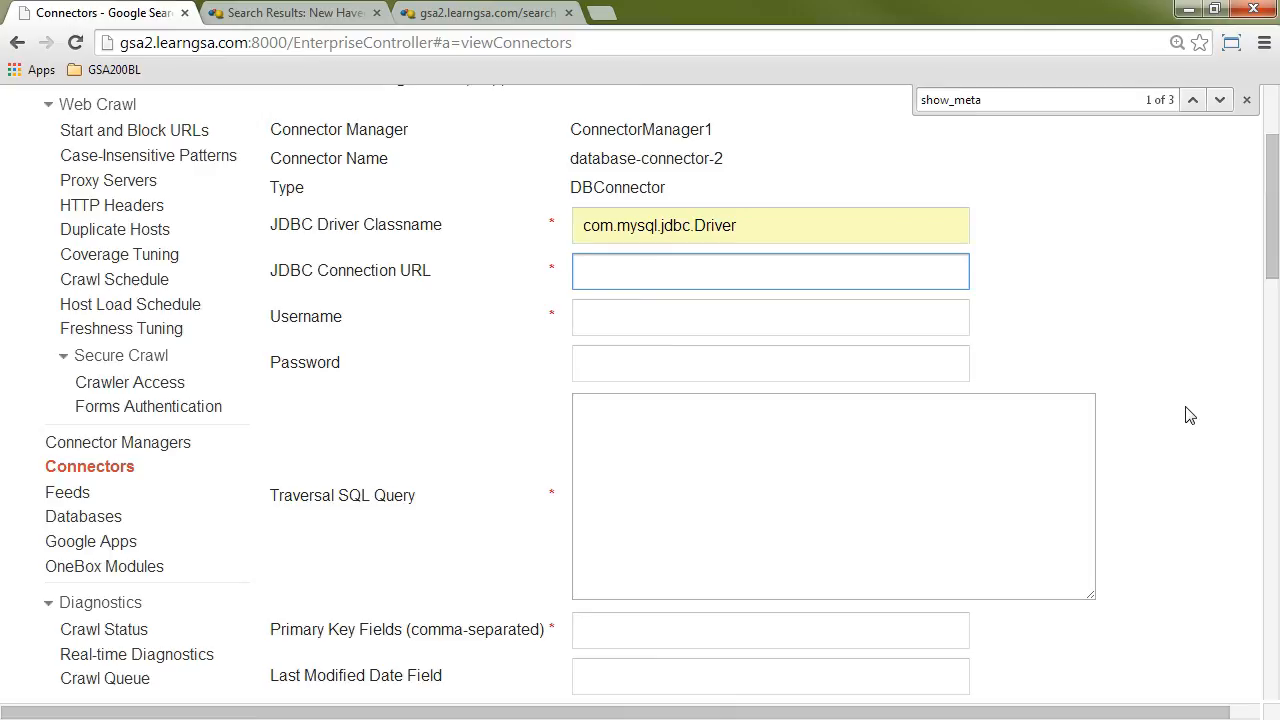
{"action": "type", "text": "j"}
{"action": "key", "text": "Down"}
{"action": "key", "text": "Return"}
Step: Enter demo as the database username and fill in the database password
{"action": "key", "text": "Tab"}
{"action": "type", "text": "demo"}
{"action": "key", "text": "Tab"}
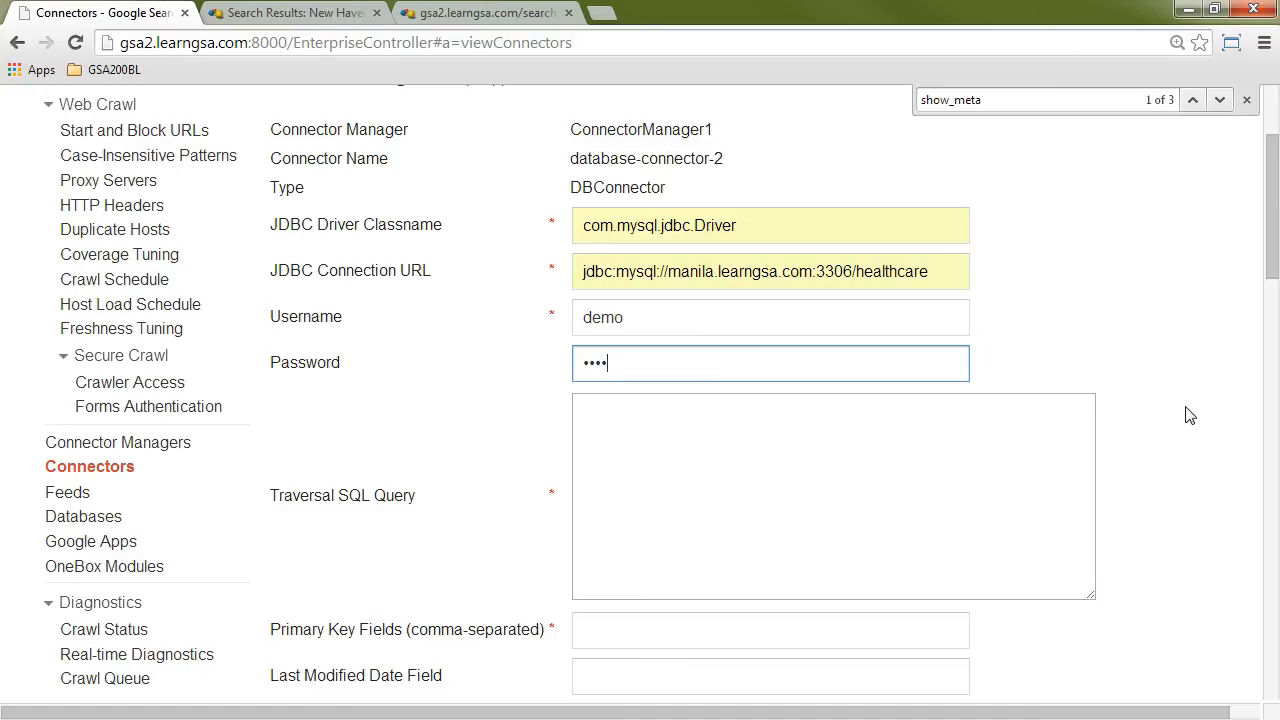
{"action": "key", "text": "Tab"}
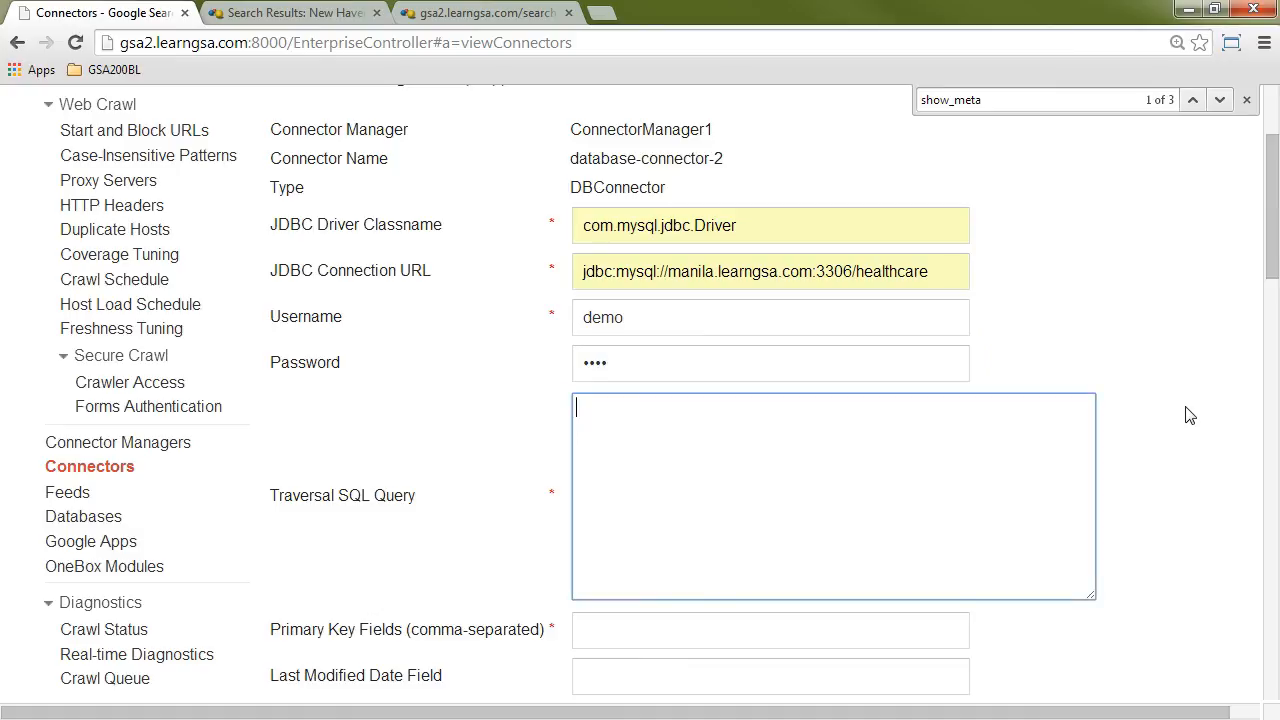
Step: Enter the traversal SQL query "select * from carrier order by carrier_id" and set the primary key field to carrier_id
{"action": "type", "text": "select * from carrier order by carrier_id"}
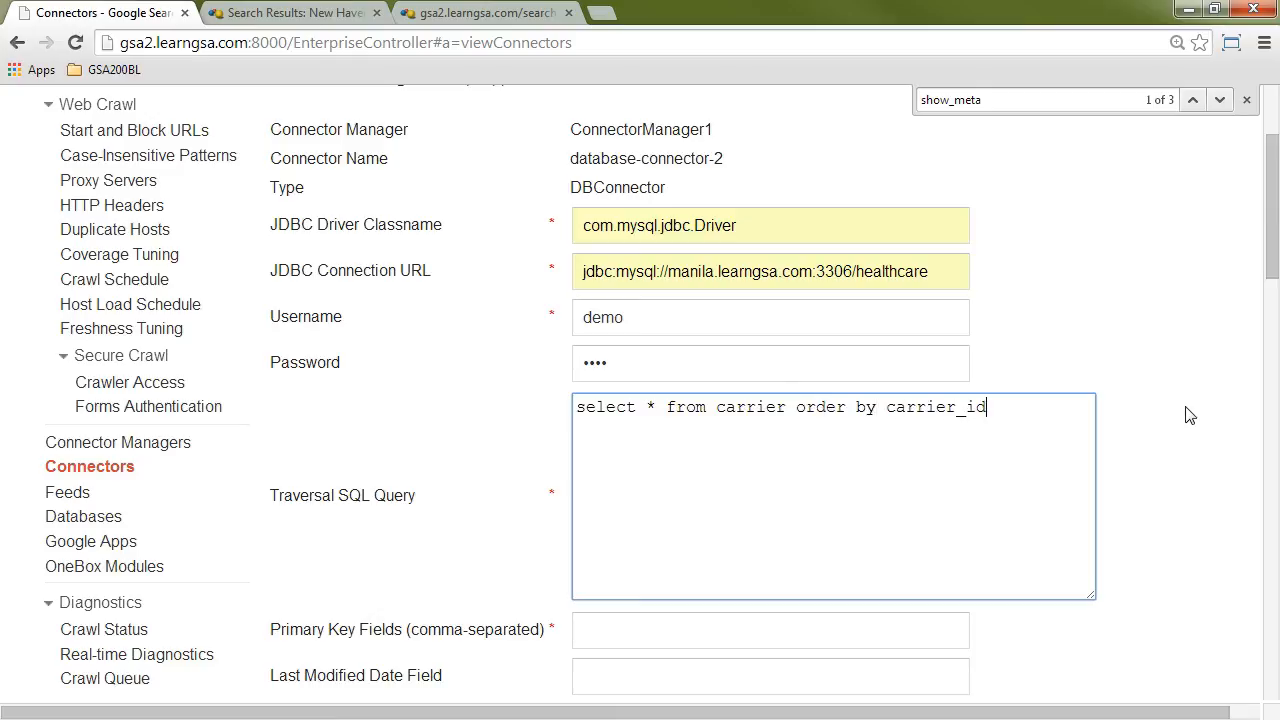
{"action": "key", "text": "Tab"}
{"action": "type", "text": "ca"}
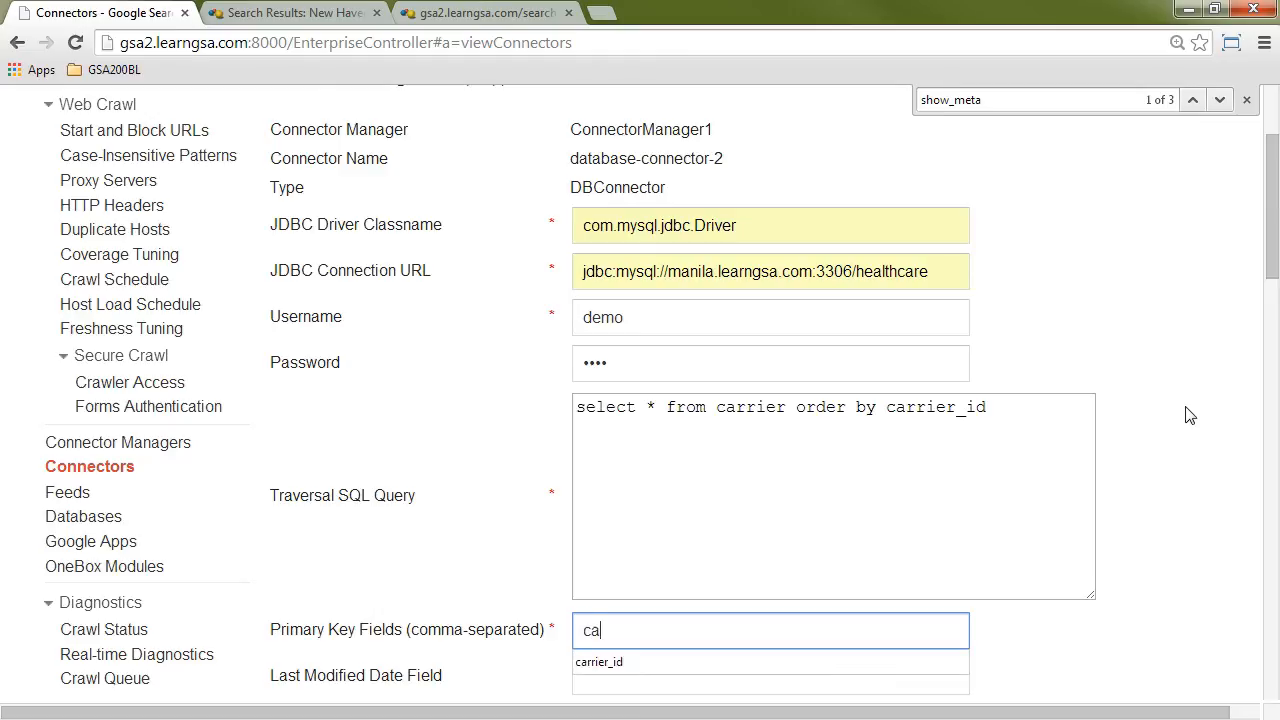
{"action": "key", "text": "Down"}
{"action": "key", "text": "Return"}
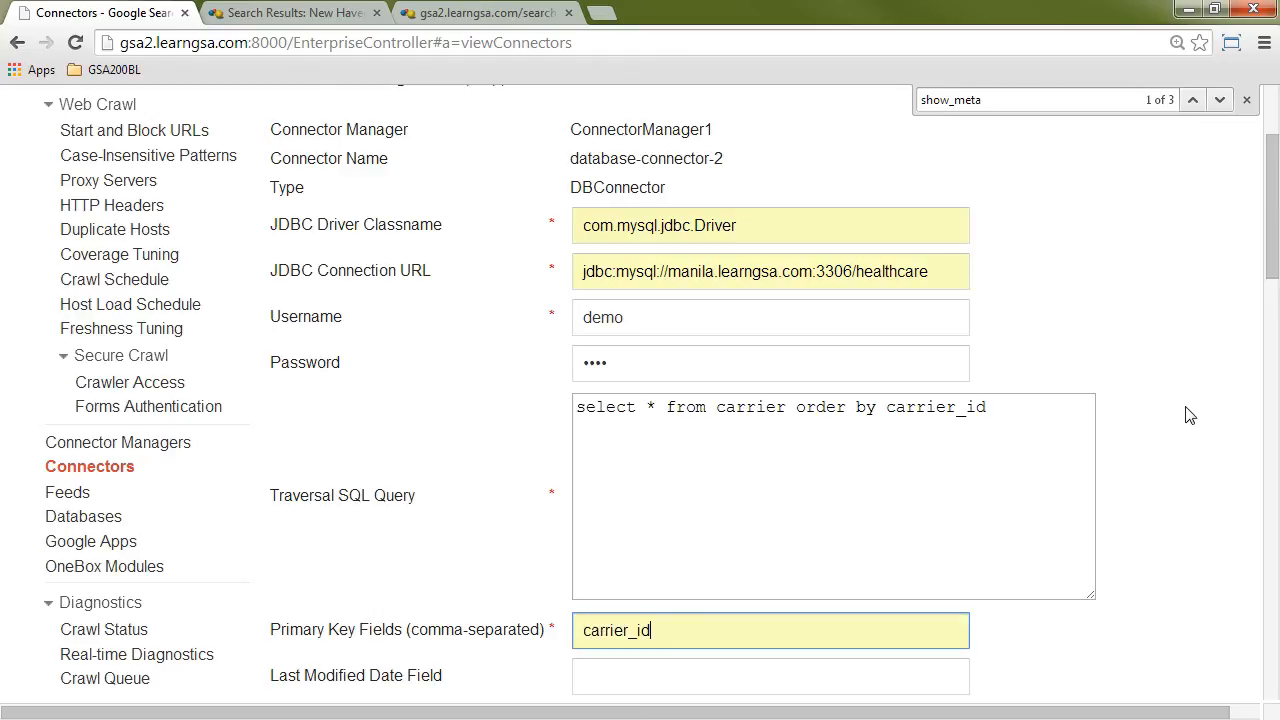
{"action": "left_click", "coordinate": [1189, 415]}
Step: Choose Document URL Field as the document content option and set it to signup
{"action": "scroll", "coordinate": [1189, 415], "scroll_direction": "down", "scroll_amount": 4}
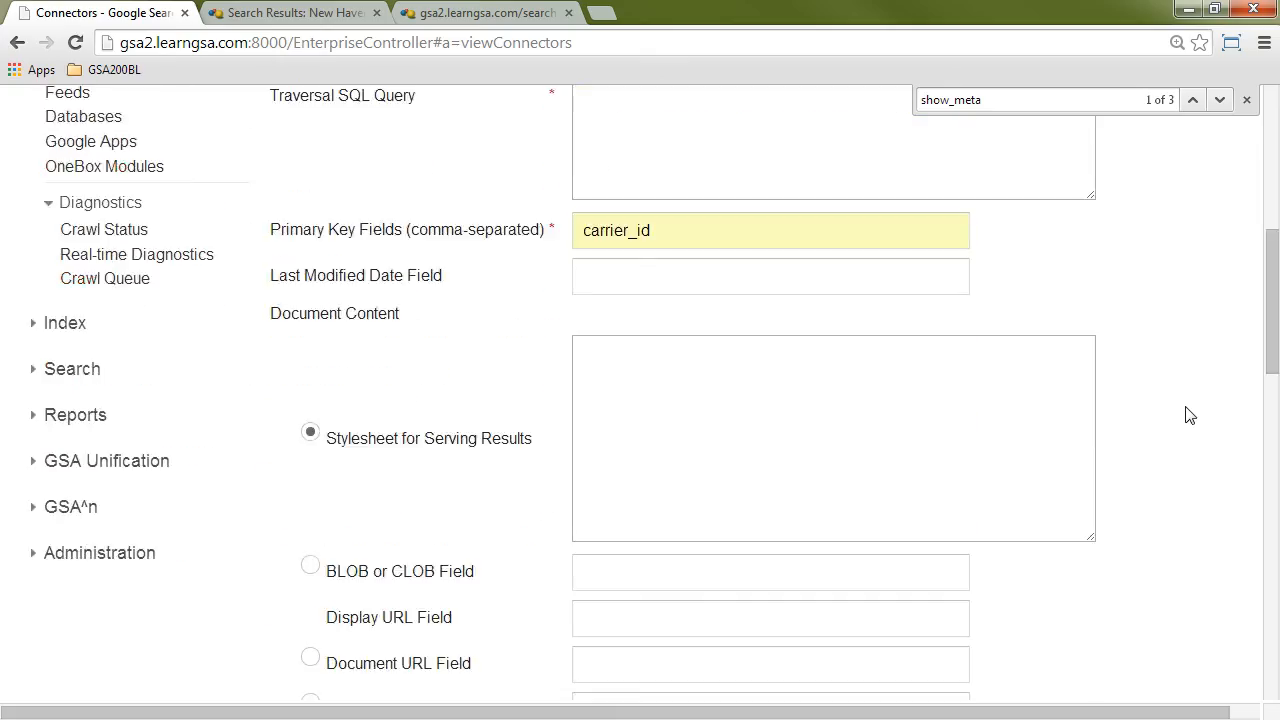
{"action": "scroll", "coordinate": [1189, 415], "scroll_direction": "down", "scroll_amount": 2}
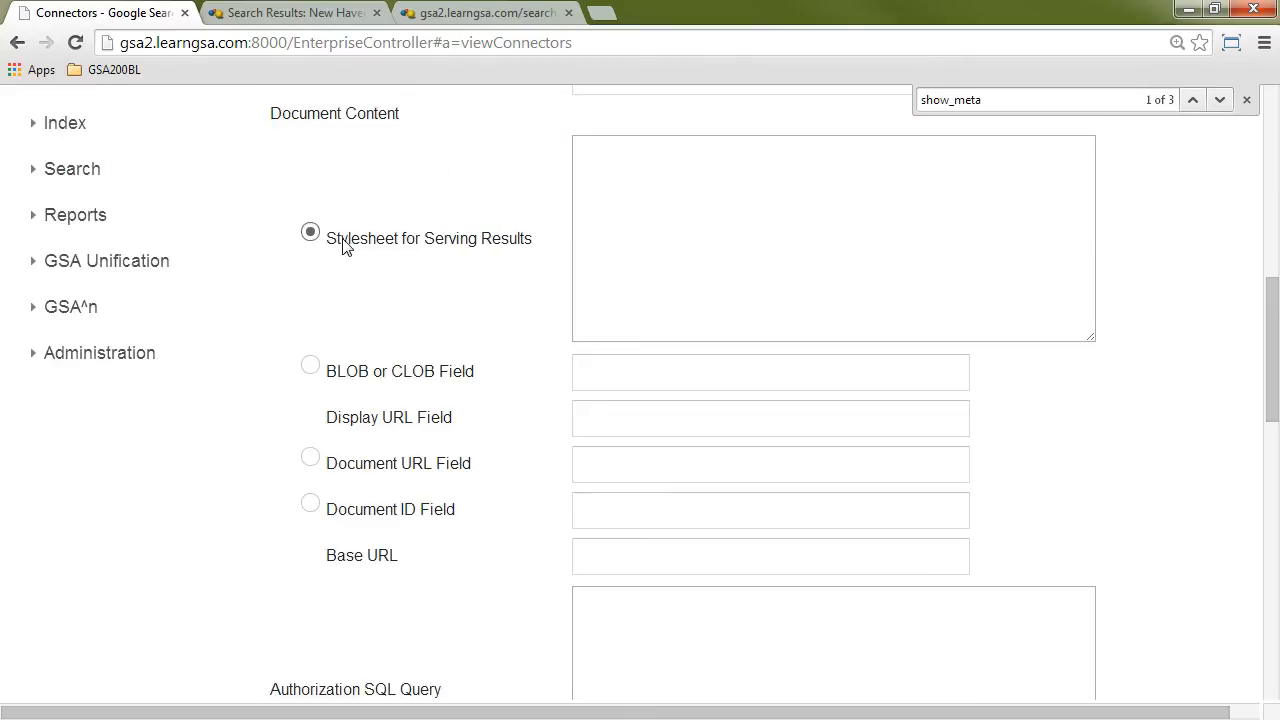
{"action": "left_click", "coordinate": [311, 459]}
{"action": "left_click", "coordinate": [663, 470]}
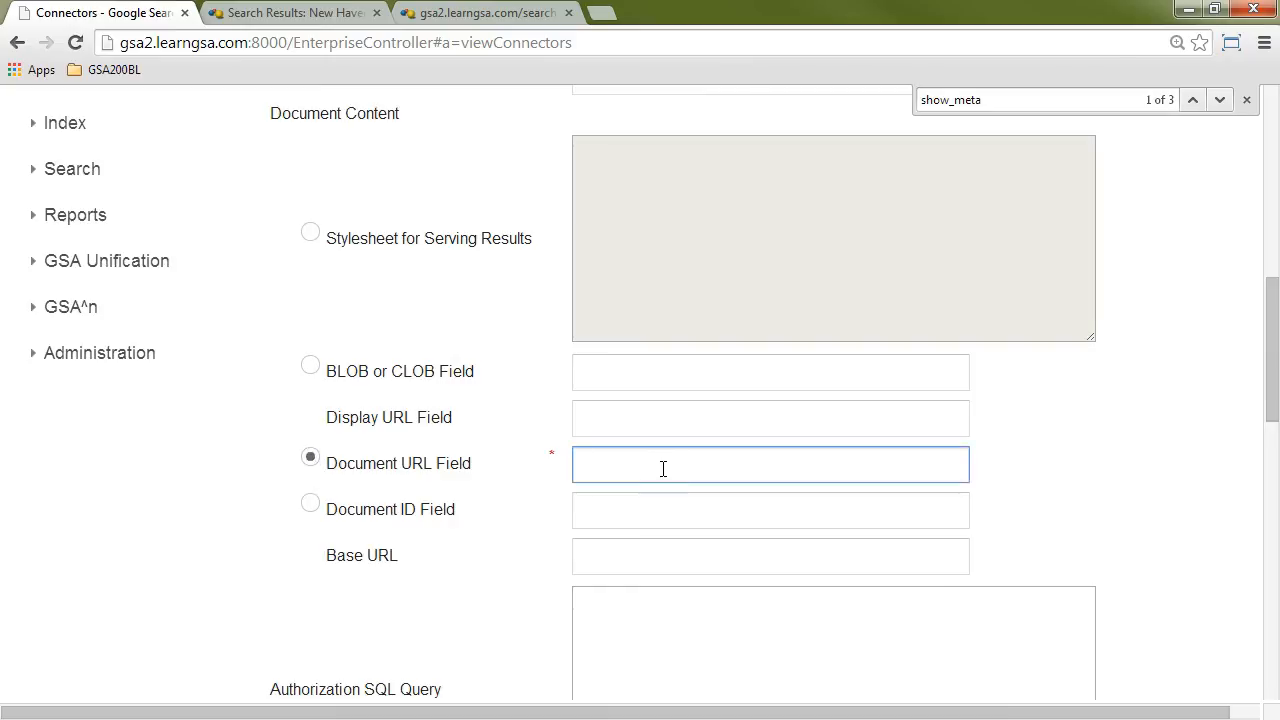
{"action": "type", "text": "signup"}
{"action": "left_click", "coordinate": [1127, 447]}
Step: Save the database-connector-2 configuration and close the browser's find bar
{"action": "scroll", "coordinate": [1127, 447], "scroll_direction": "down", "scroll_amount": 1}
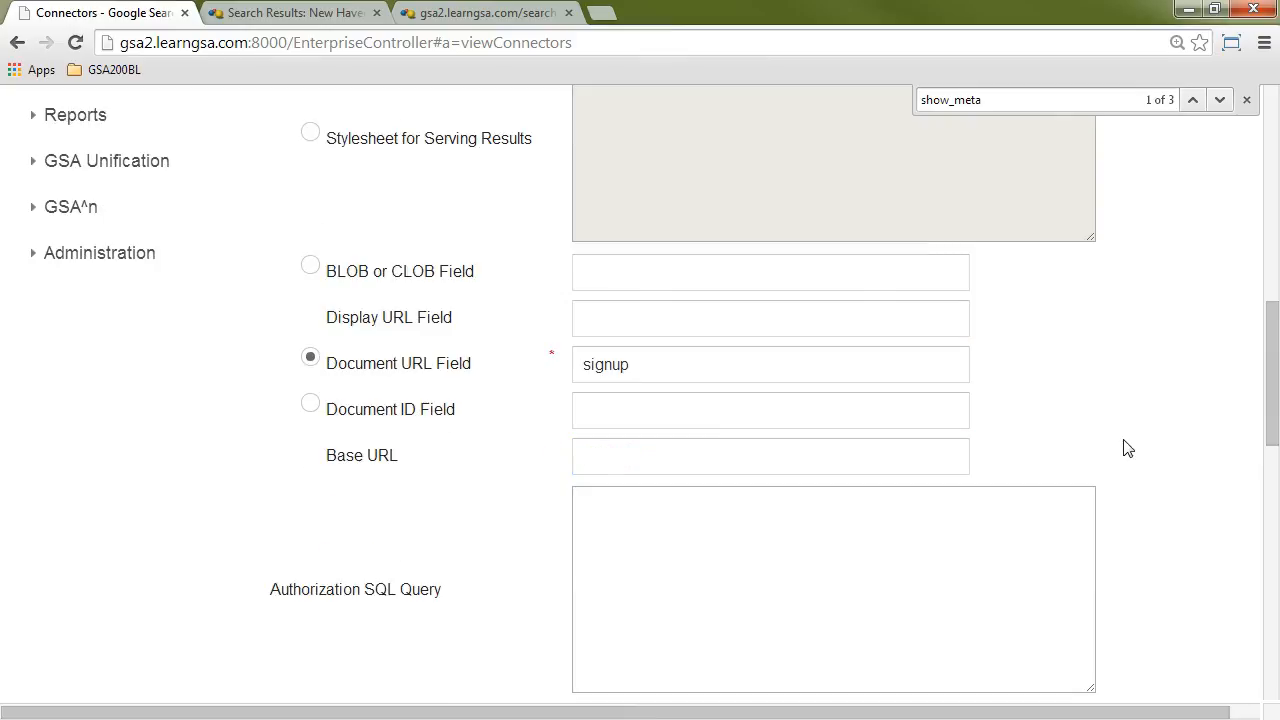
{"action": "scroll", "coordinate": [1127, 447], "scroll_direction": "down", "scroll_amount": 10}
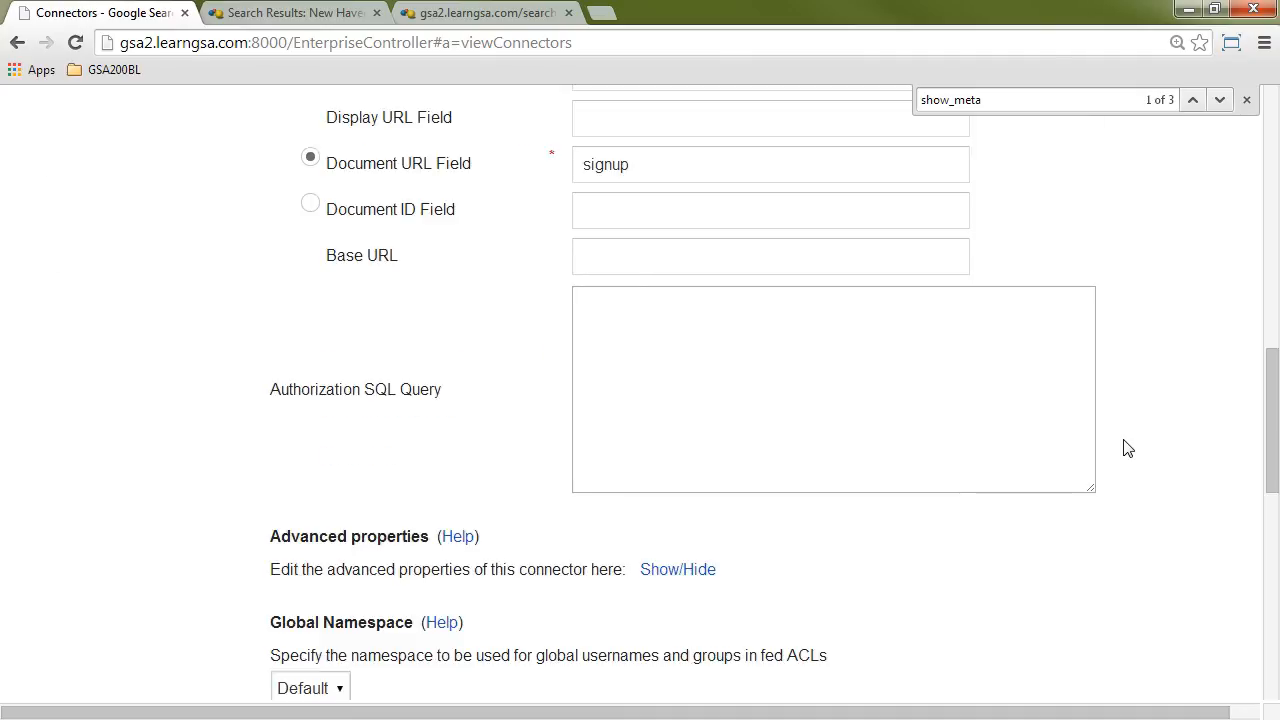
{"action": "scroll", "coordinate": [1127, 447], "scroll_direction": "down", "scroll_amount": 1}
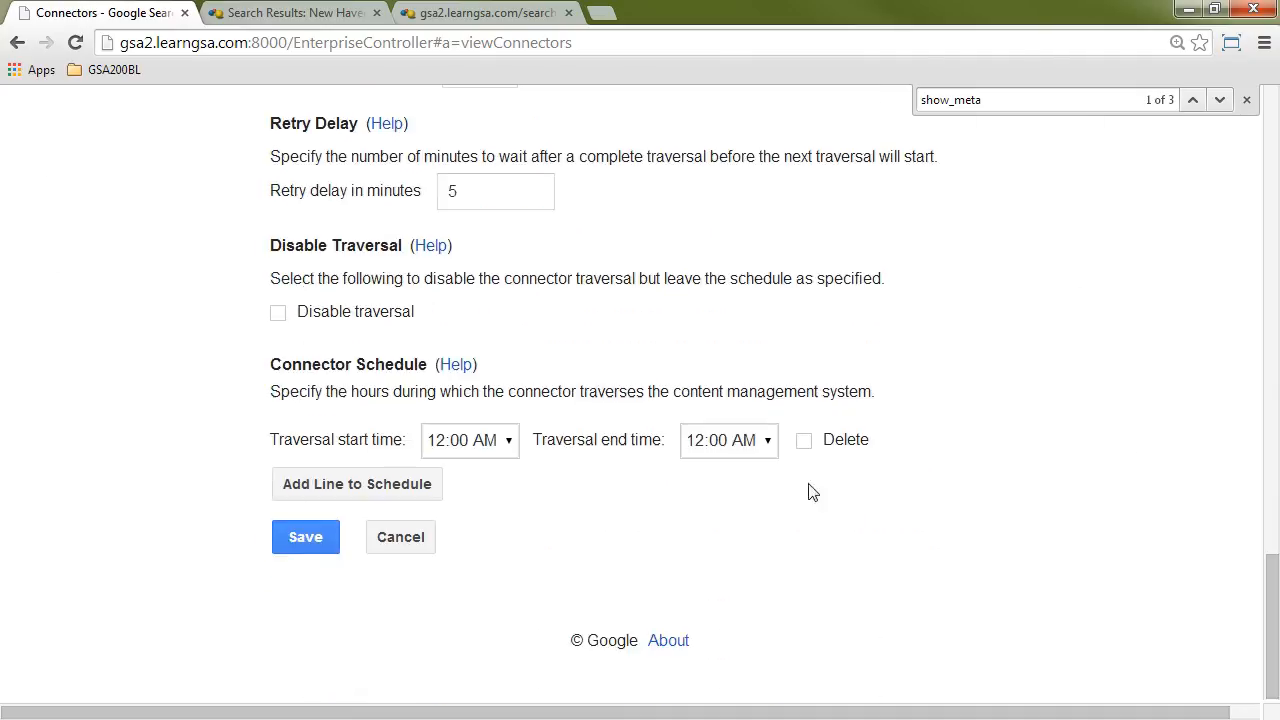
{"action": "left_click", "coordinate": [296, 547]}
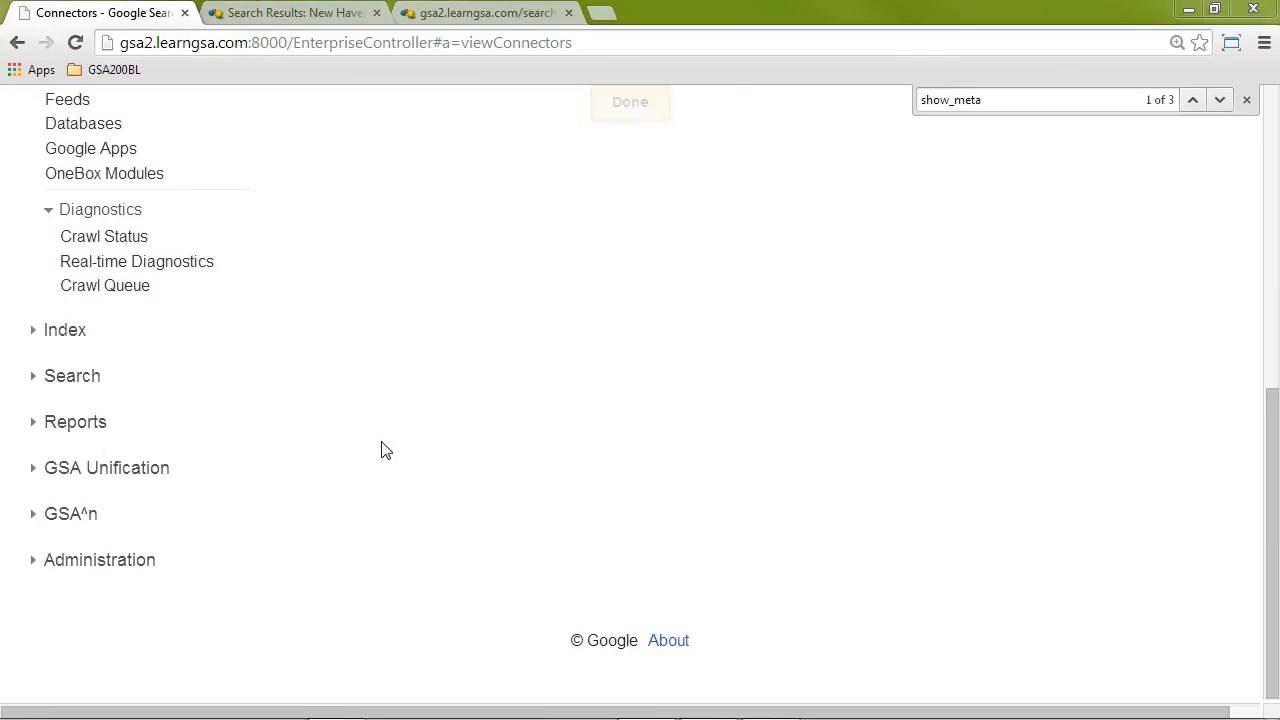
{"action": "scroll", "coordinate": [396, 442], "scroll_direction": "up", "scroll_amount": 4}
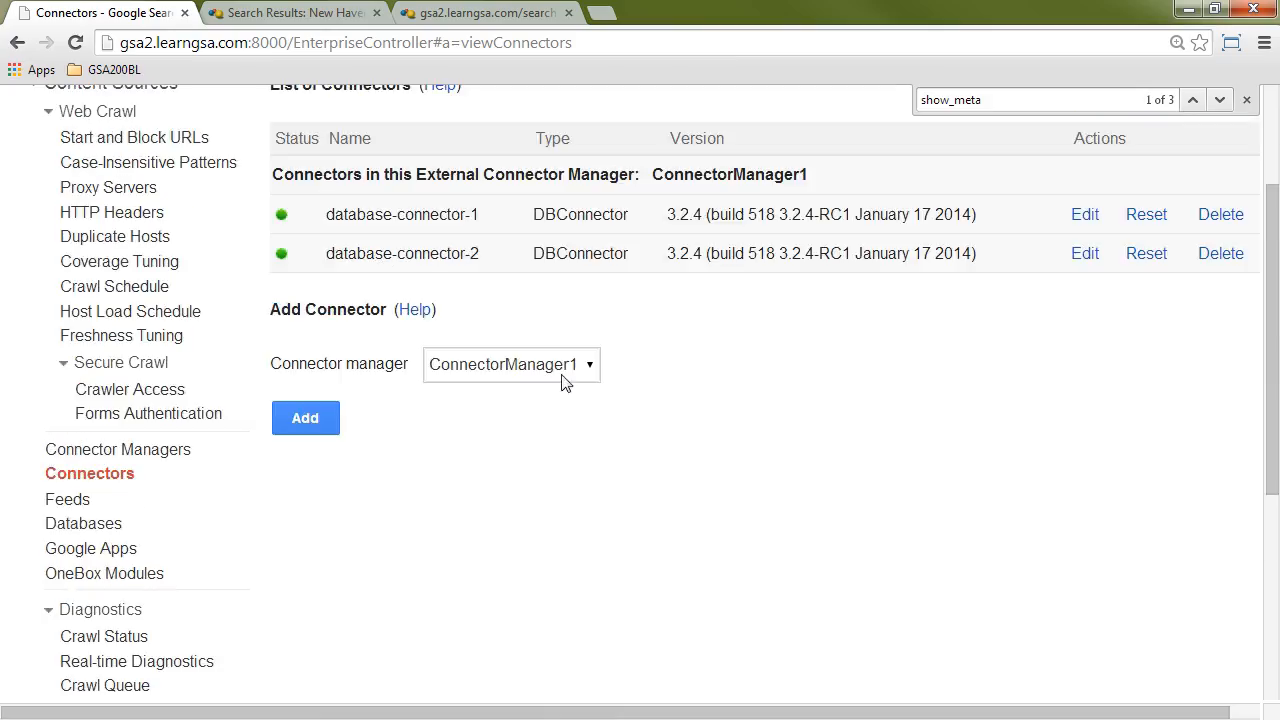
{"action": "left_click", "coordinate": [1246, 99]}
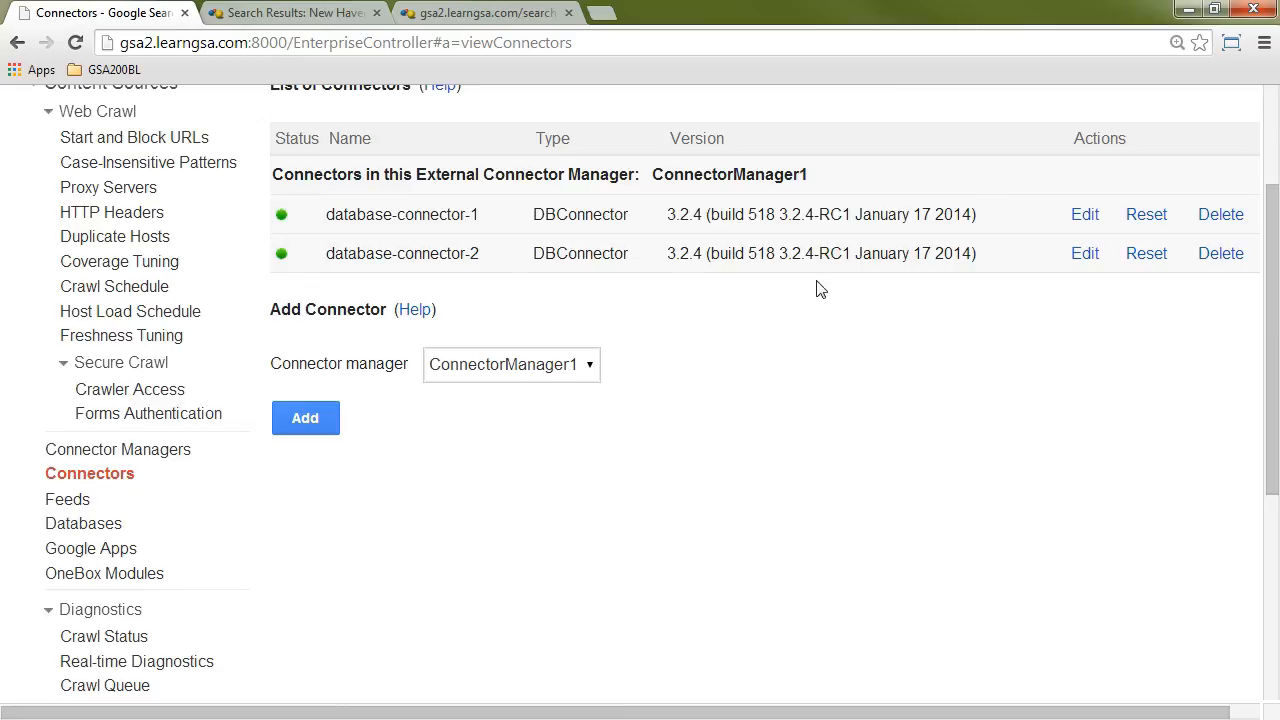
Step: Open the Feeds page and check the feed type of database-connector-2 under Current Feeds
{"action": "scroll", "coordinate": [657, 389], "scroll_direction": "up", "scroll_amount": 2}
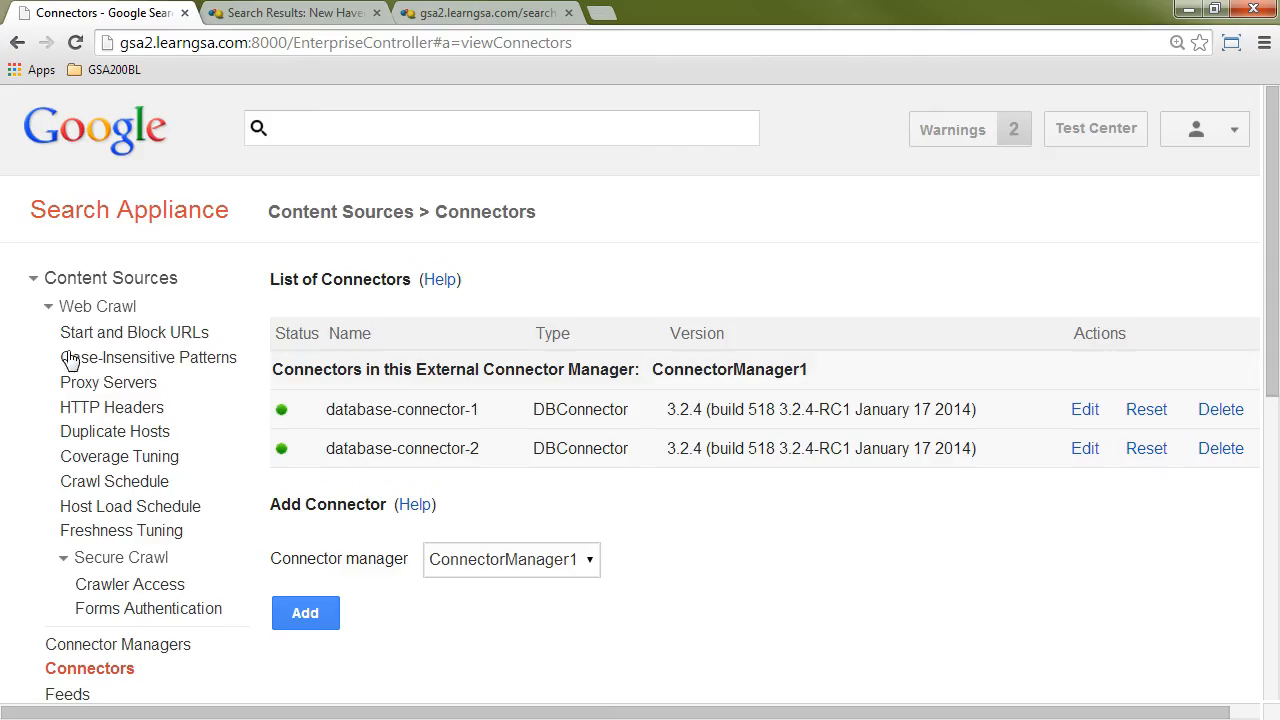
{"action": "scroll", "coordinate": [95, 304], "scroll_direction": "down", "scroll_amount": 2}
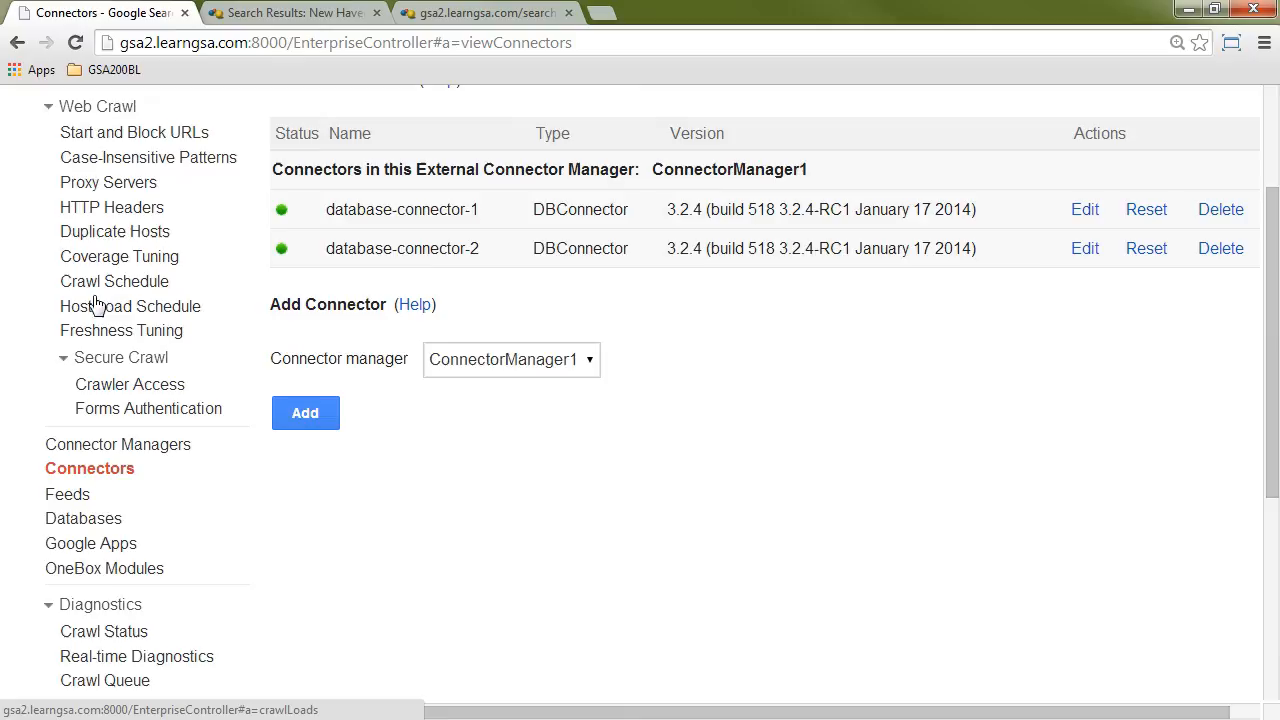
{"action": "left_click", "coordinate": [68, 494]}
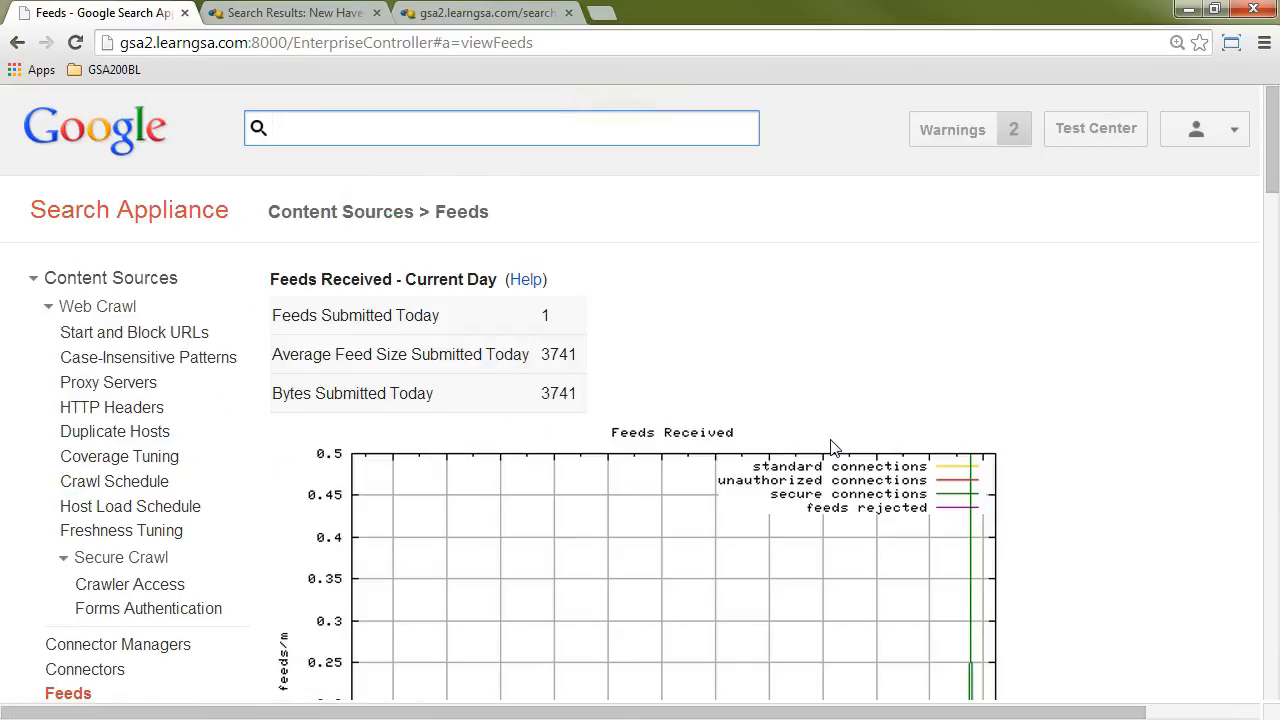
{"action": "scroll", "coordinate": [830, 447], "scroll_direction": "down", "scroll_amount": 12}
{"action": "scroll", "coordinate": [835, 447], "scroll_direction": "down", "scroll_amount": 7}
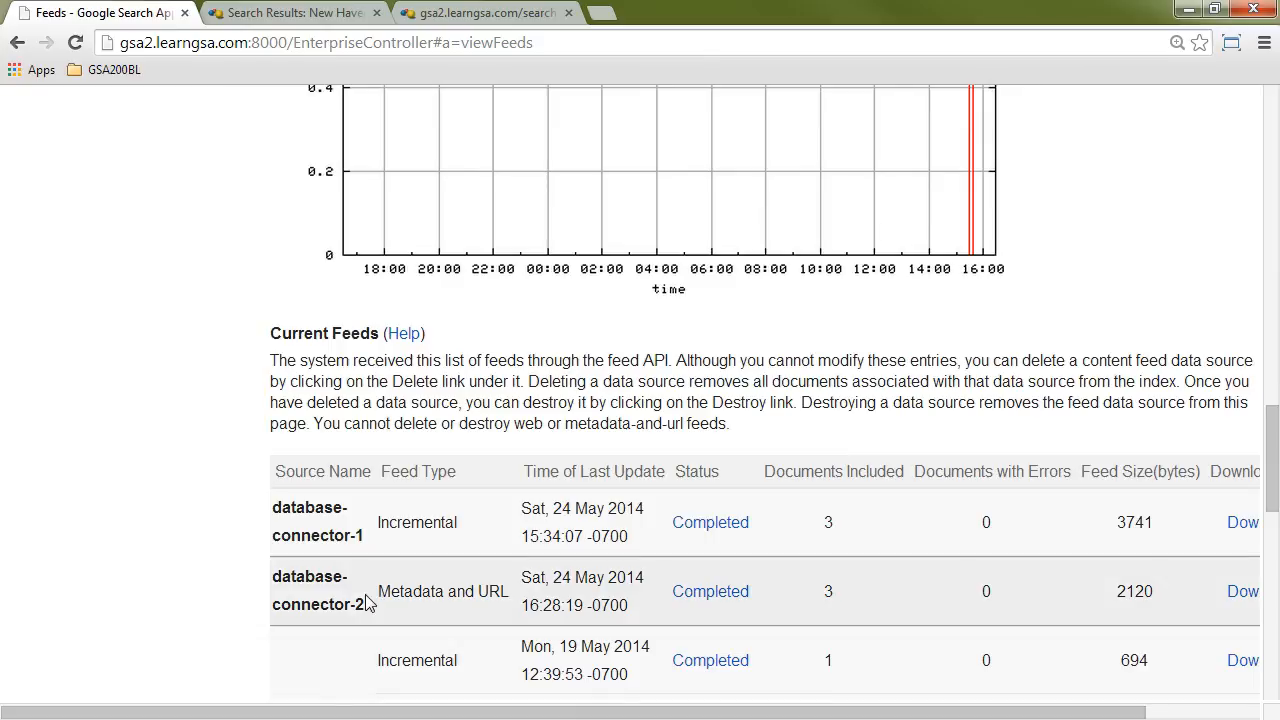
{"action": "left_click_drag", "start_coordinate": [381, 591], "coordinate": [503, 591]}
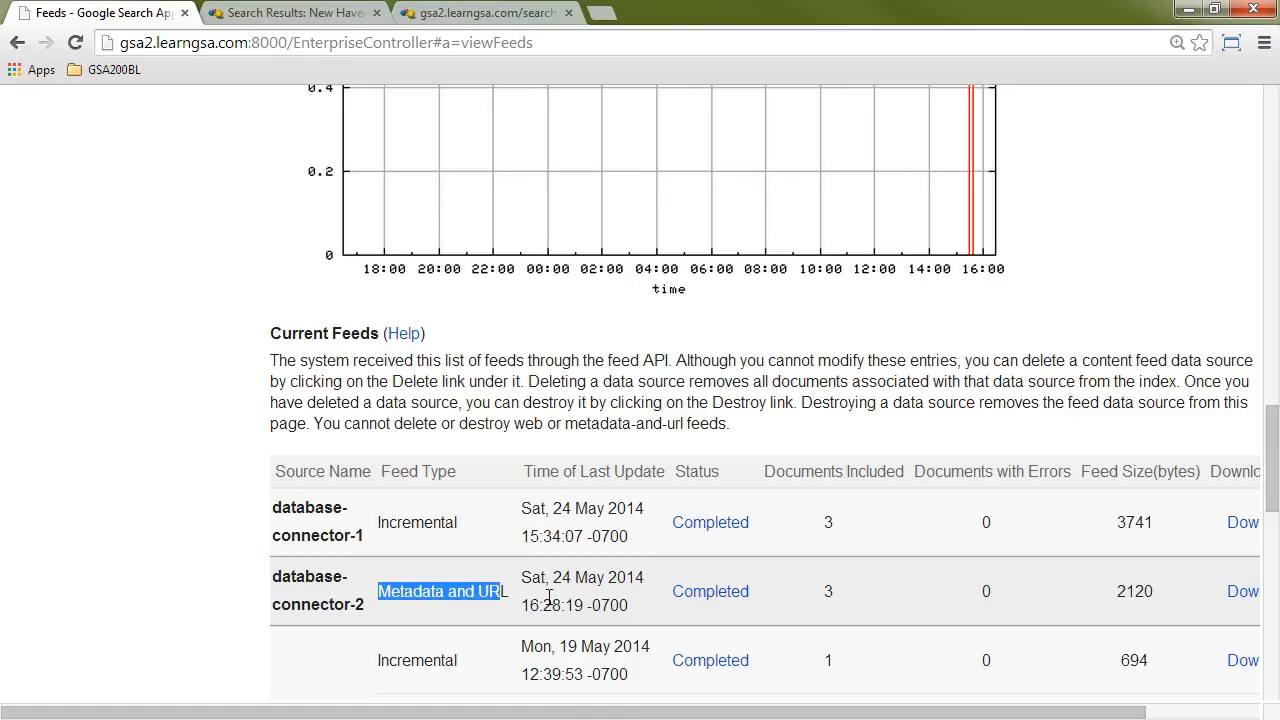
{"action": "left_click", "coordinate": [506, 591]}
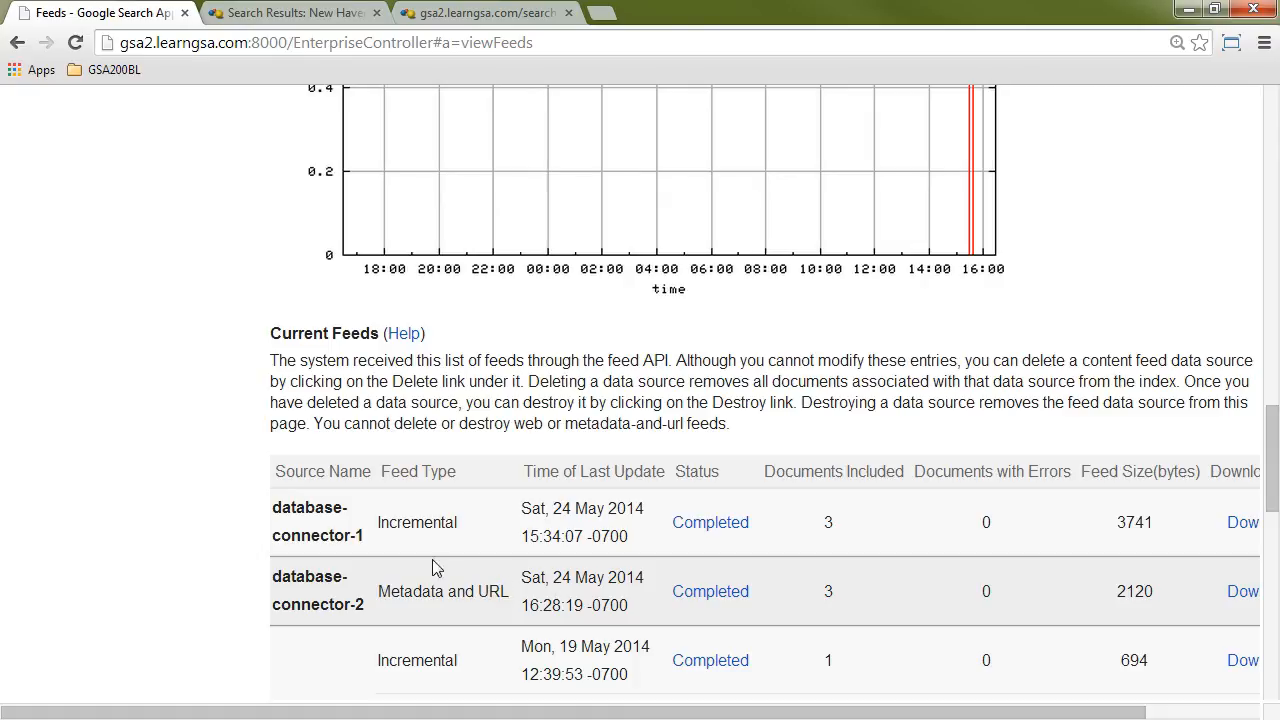
Step: Open the Index Diagnostics page
{"action": "scroll", "coordinate": [380, 548], "scroll_direction": "up", "scroll_amount": 15}
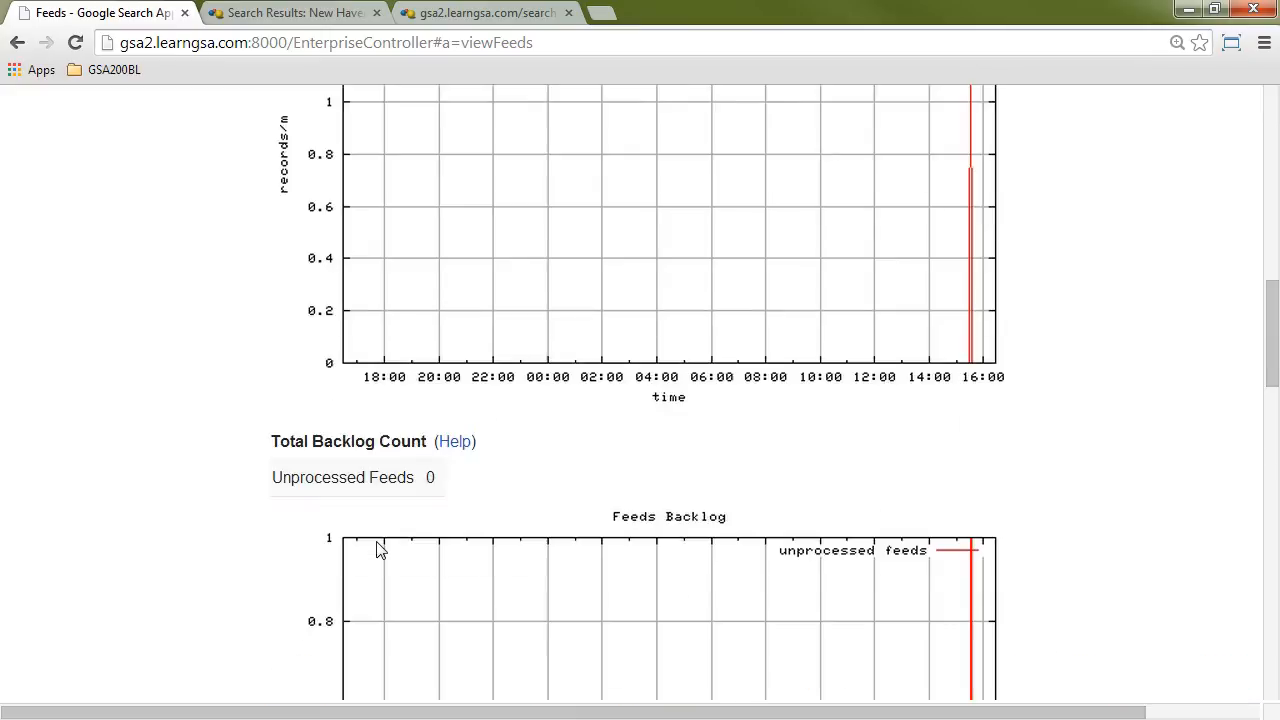
{"action": "scroll", "coordinate": [380, 548], "scroll_direction": "up", "scroll_amount": 2}
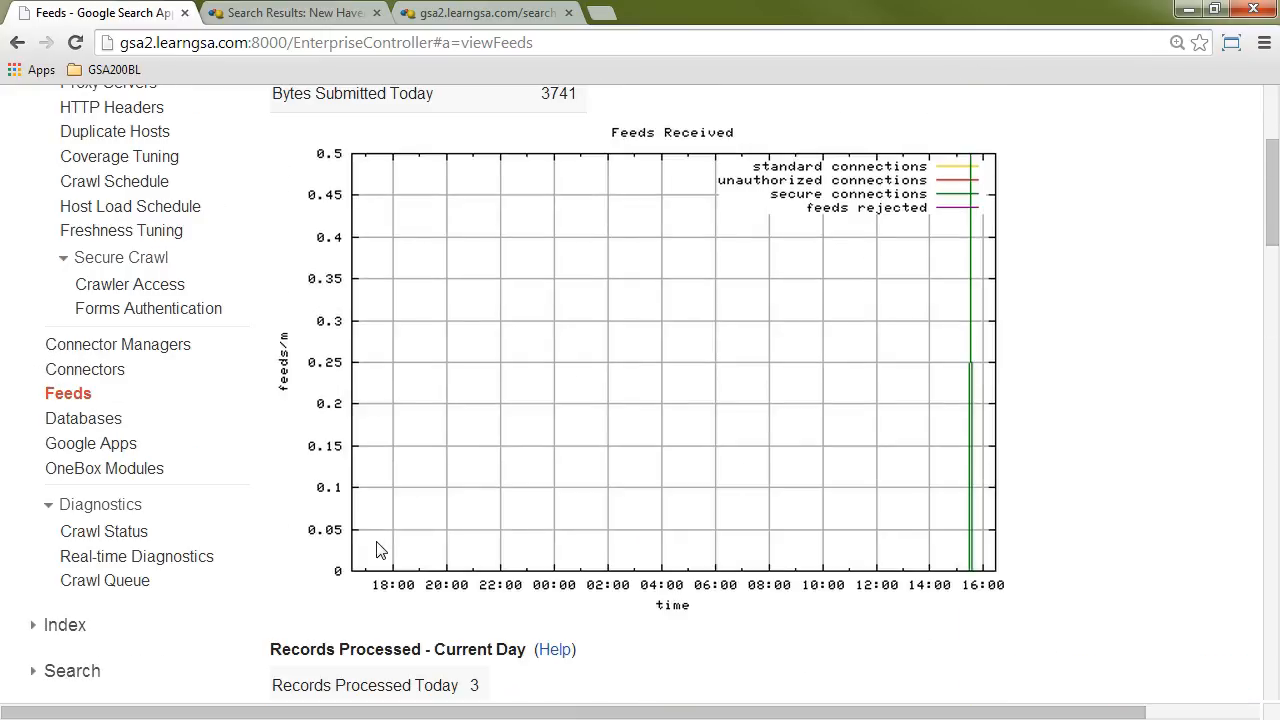
{"action": "scroll", "coordinate": [255, 560], "scroll_direction": "down", "scroll_amount": 1}
{"action": "left_click", "coordinate": [100, 523]}
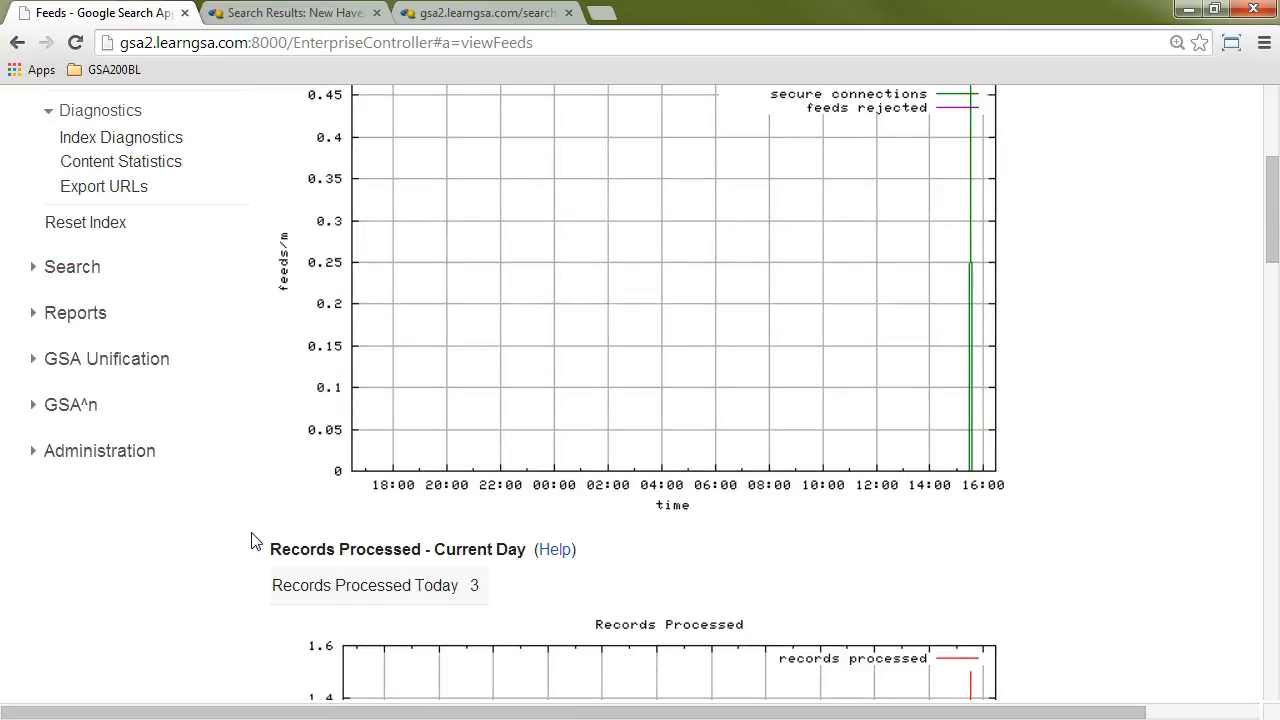
{"action": "left_click", "coordinate": [135, 140]}
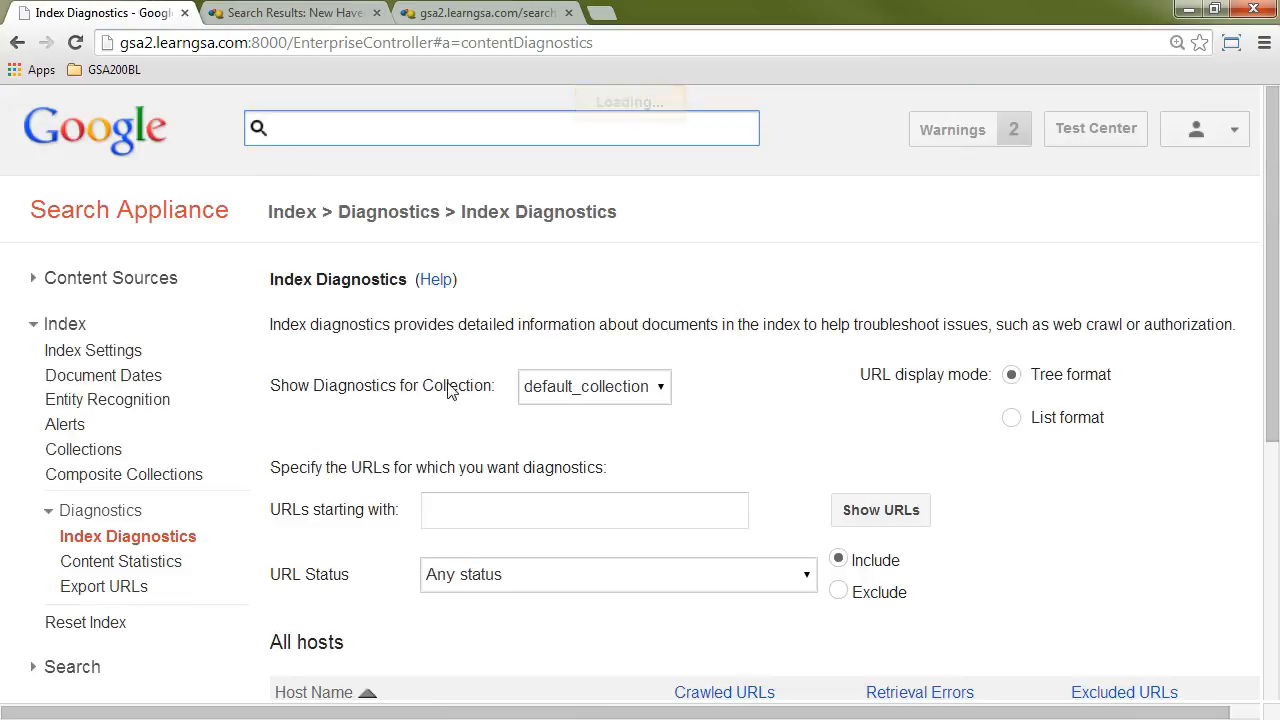
{"action": "scroll", "coordinate": [620, 451], "scroll_direction": "down", "scroll_amount": 3}
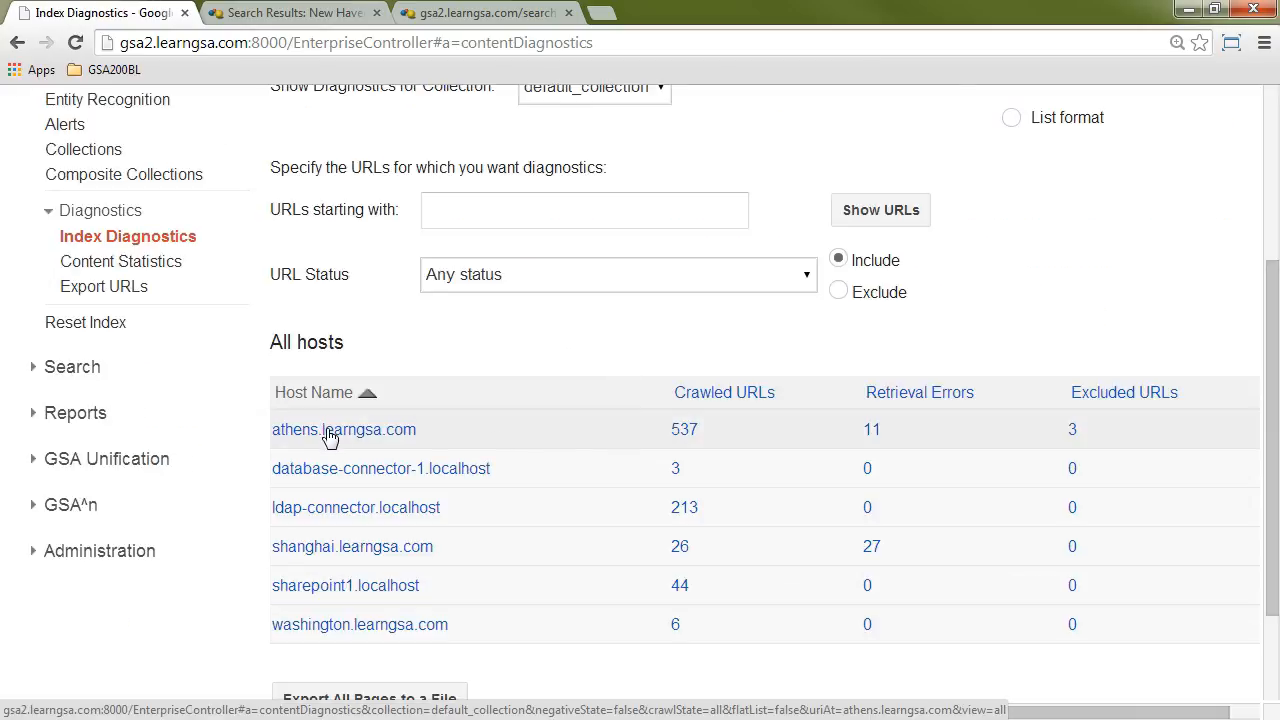
{"action": "left_click", "coordinate": [330, 436]}
{"action": "scroll", "coordinate": [550, 467], "scroll_direction": "down", "scroll_amount": 2}
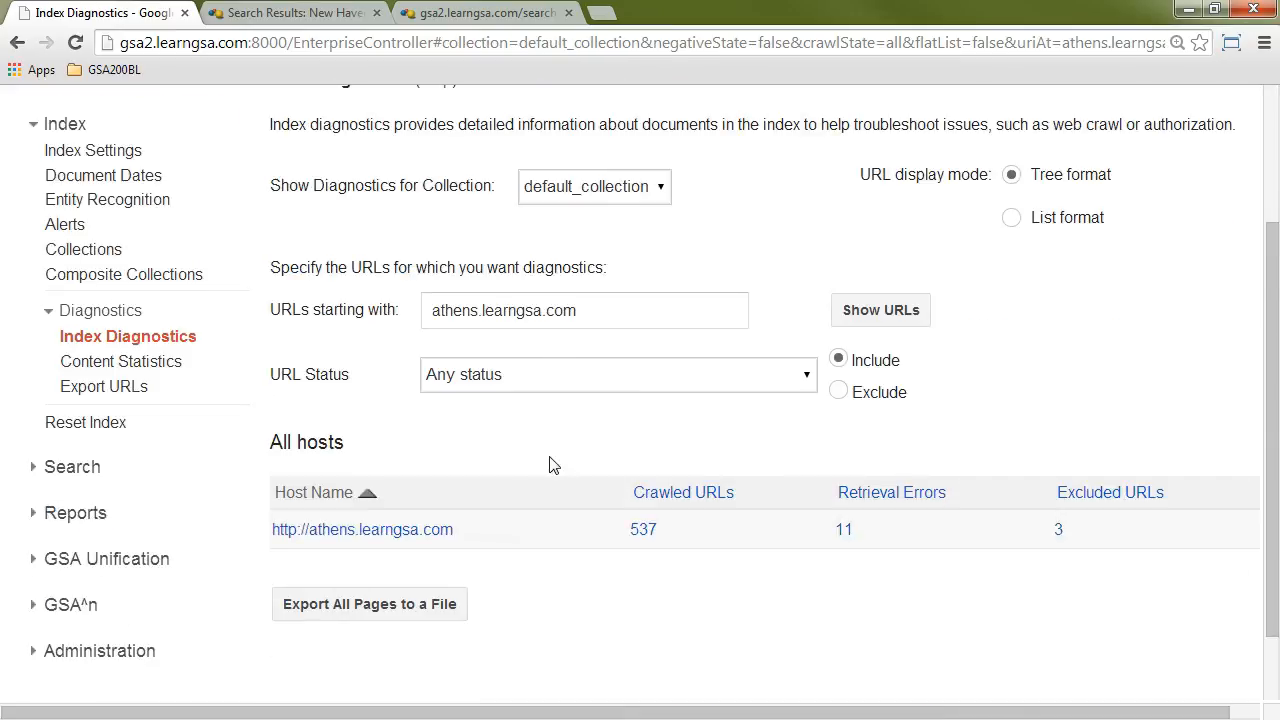
{"action": "left_click", "coordinate": [423, 529]}
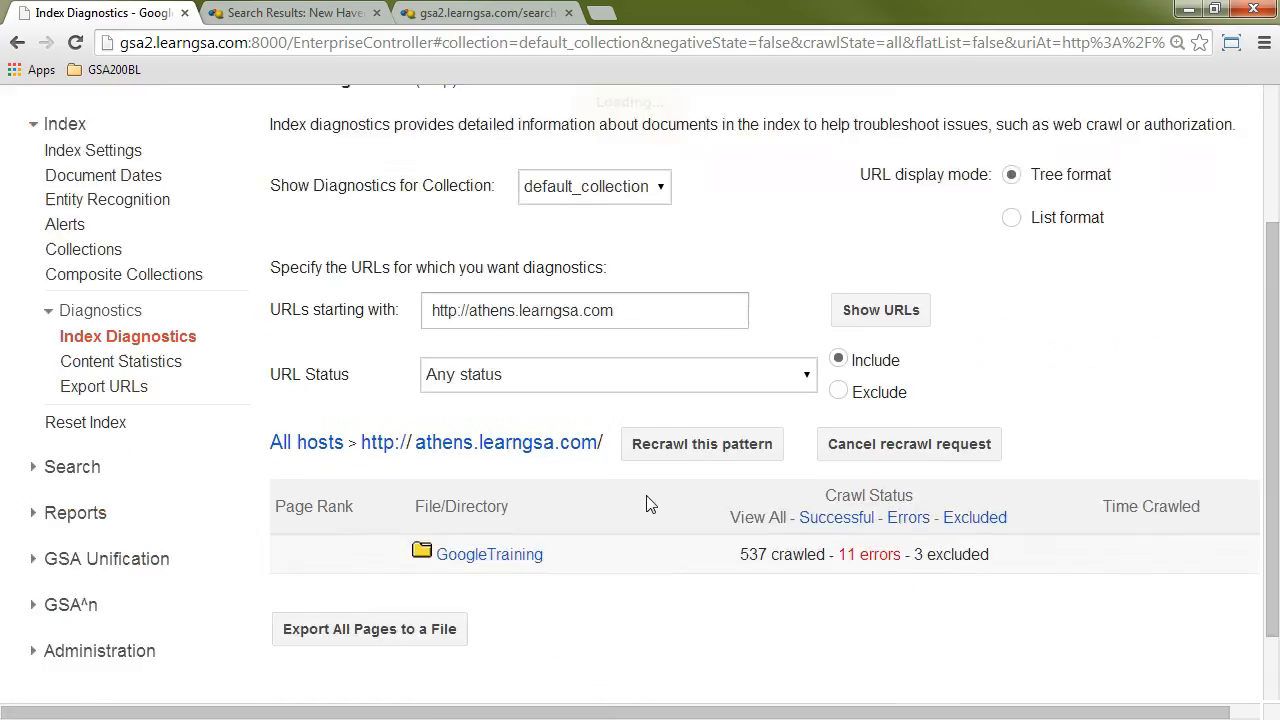
Step: Drill down through the GoogleTraining directory into its urldirect folder in the index diagnostics
{"action": "scroll", "coordinate": [651, 500], "scroll_direction": "down", "scroll_amount": 3}
{"action": "left_click", "coordinate": [523, 471]}
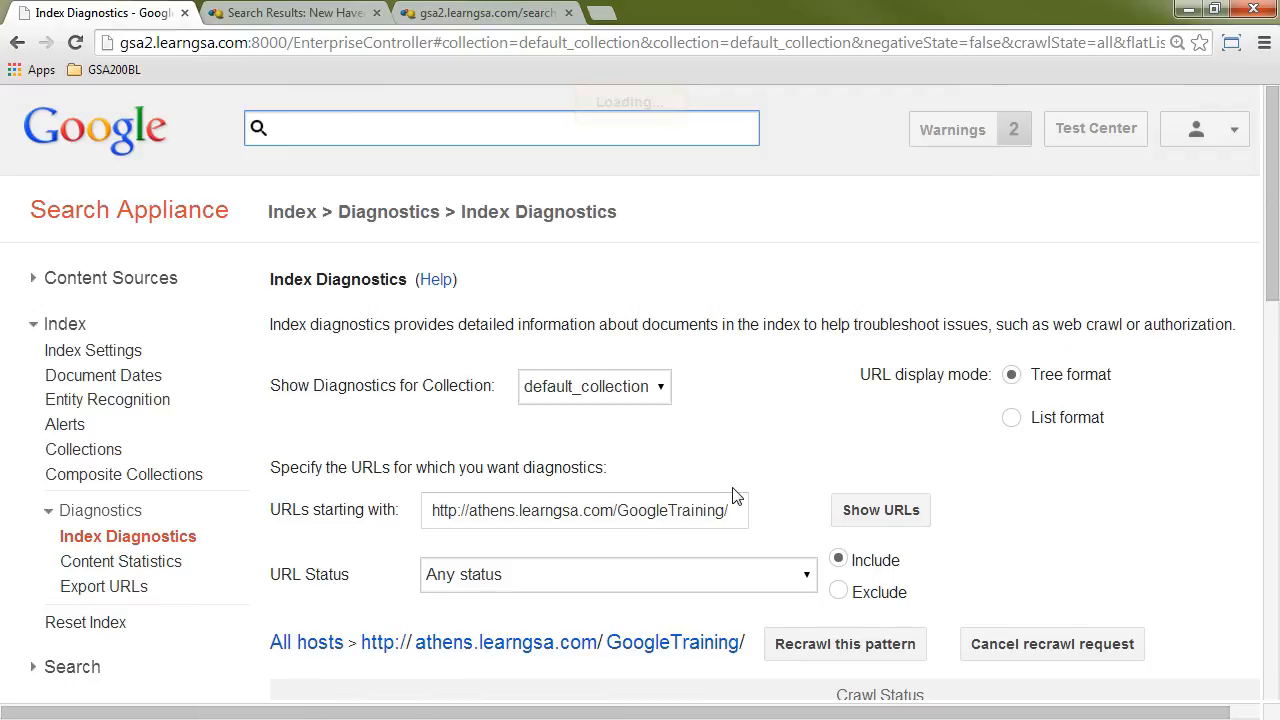
{"action": "scroll", "coordinate": [732, 495], "scroll_direction": "down", "scroll_amount": 6}
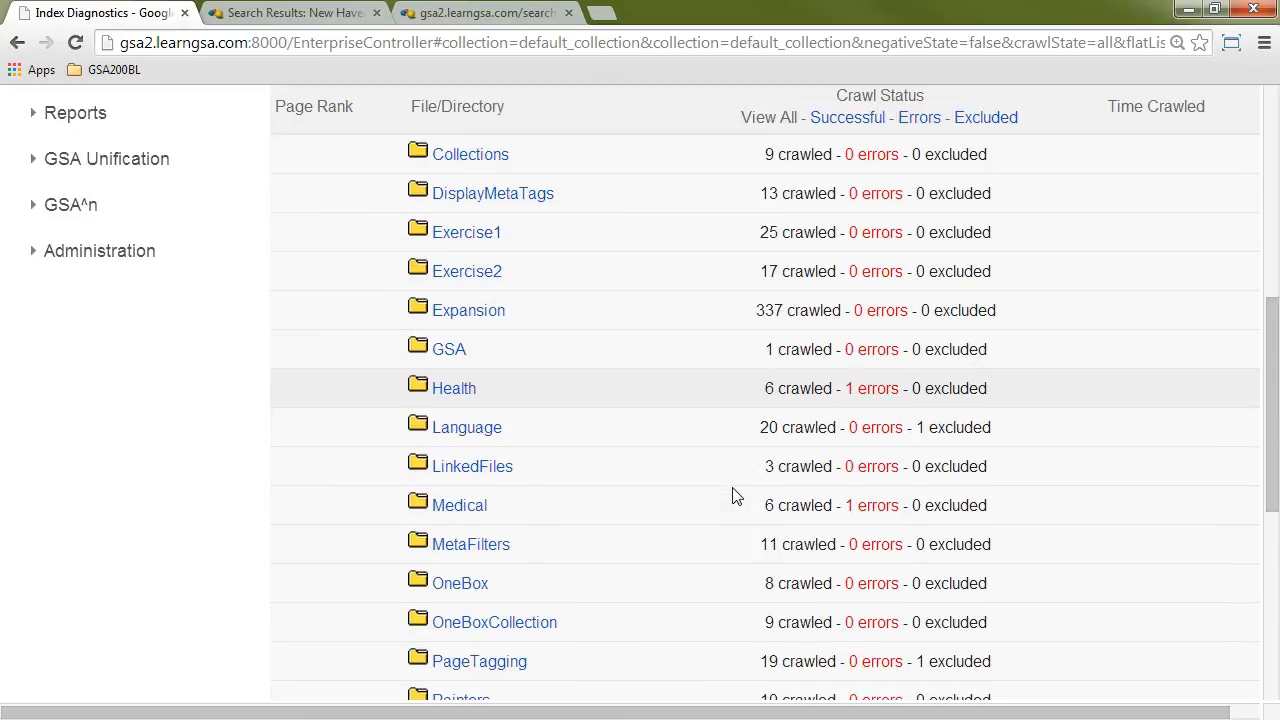
{"action": "scroll", "coordinate": [732, 495], "scroll_direction": "down", "scroll_amount": 4}
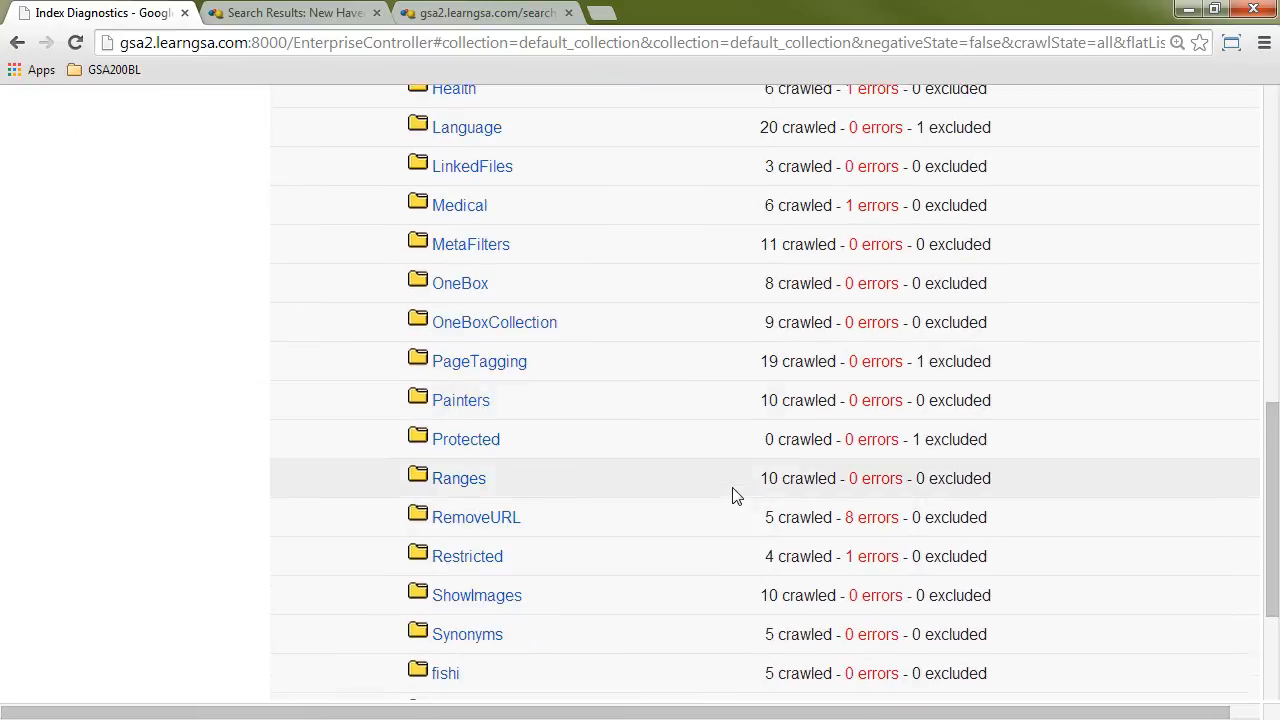
{"action": "left_click", "coordinate": [458, 612]}
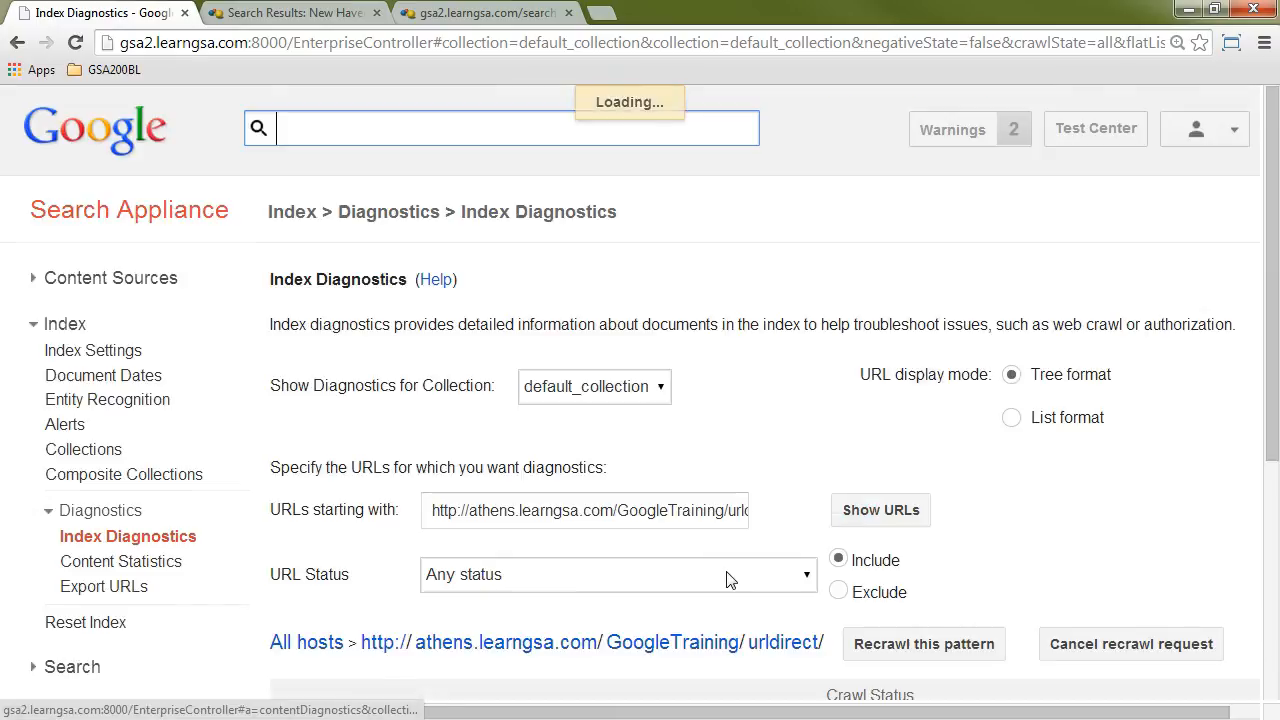
Step: Open the diagnostics for bluecross.html and review its feed type and metadata information
{"action": "scroll", "coordinate": [731, 570], "scroll_direction": "down", "scroll_amount": 2}
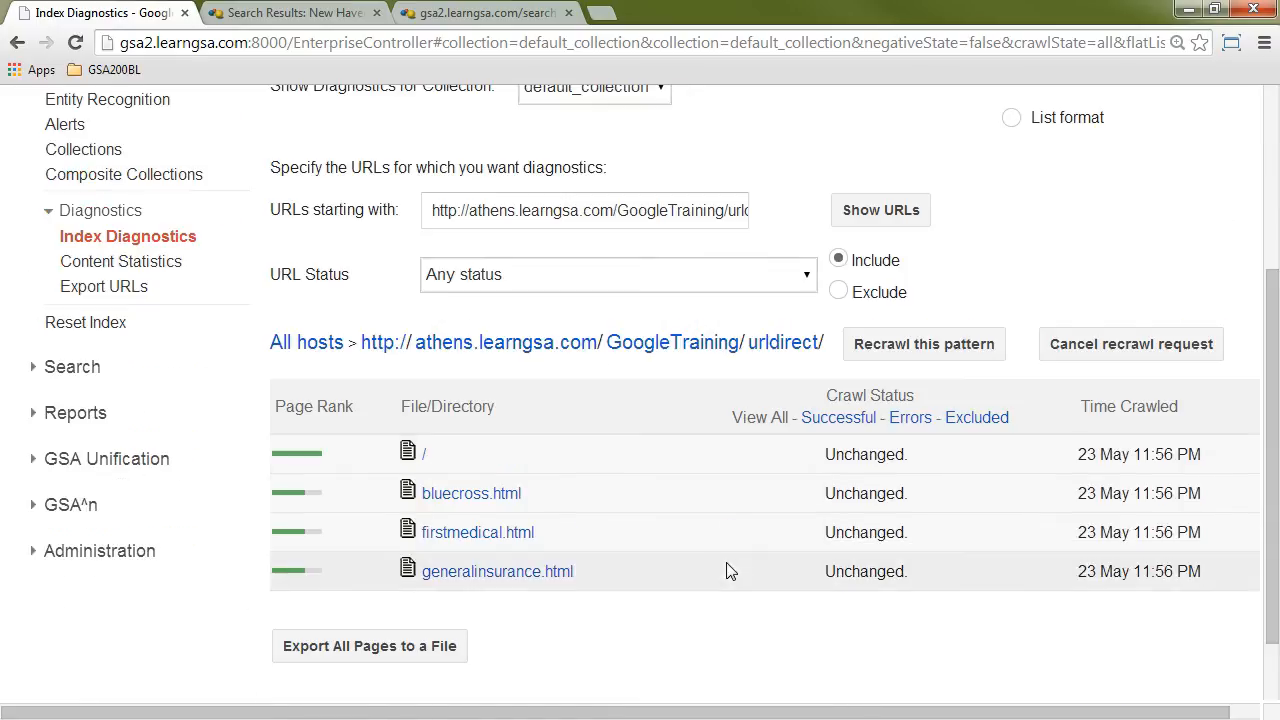
{"action": "left_click", "coordinate": [497, 500]}
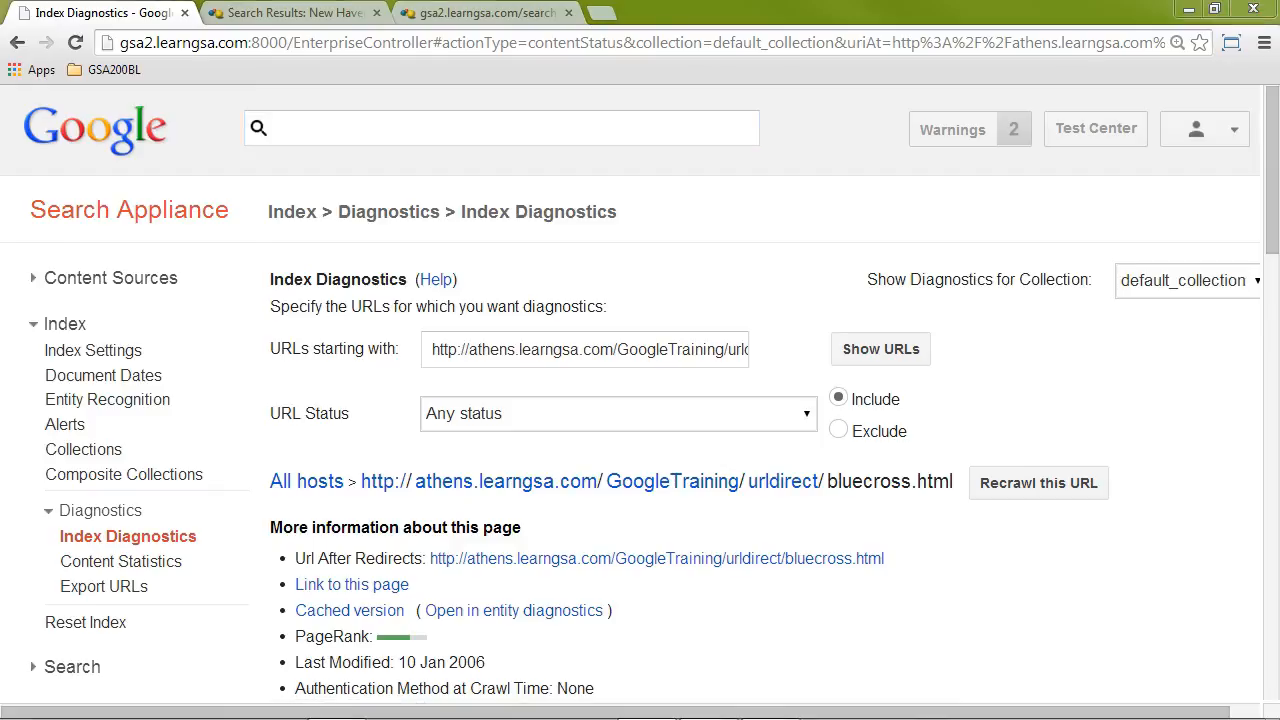
{"action": "scroll", "coordinate": [1014, 571], "scroll_direction": "down", "scroll_amount": 6}
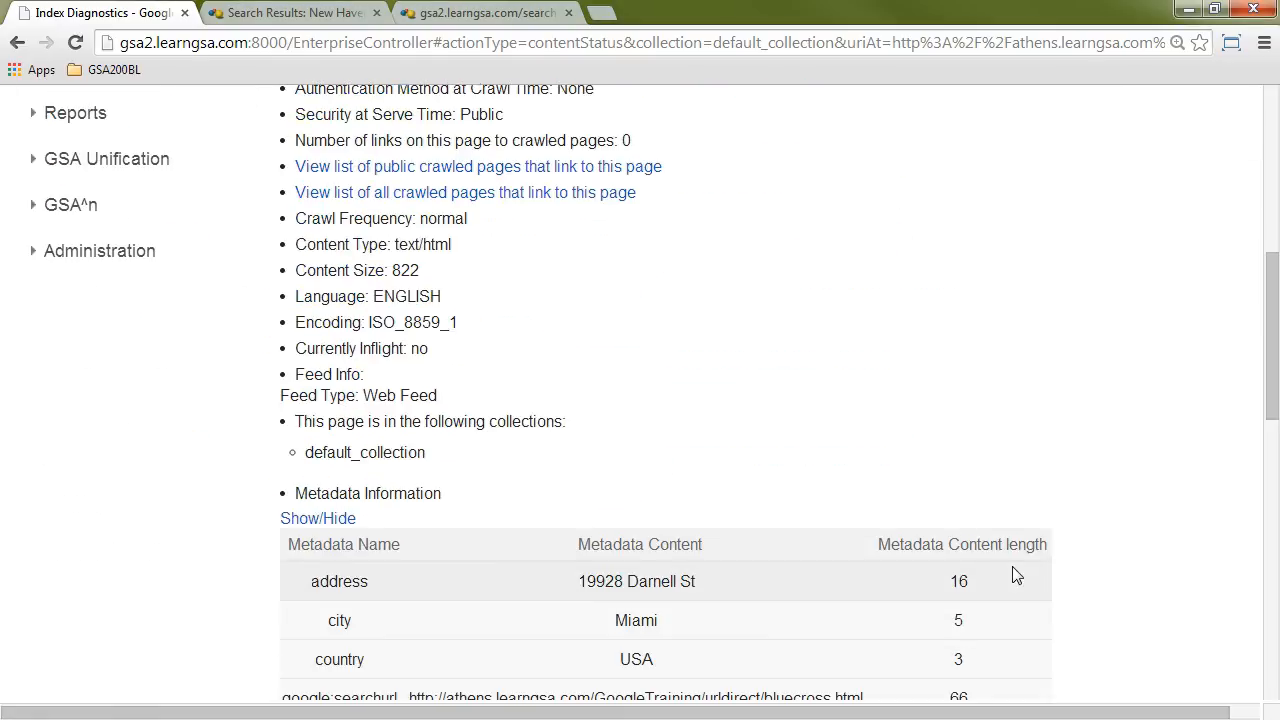
{"action": "scroll", "coordinate": [1086, 533], "scroll_direction": "down", "scroll_amount": 1}
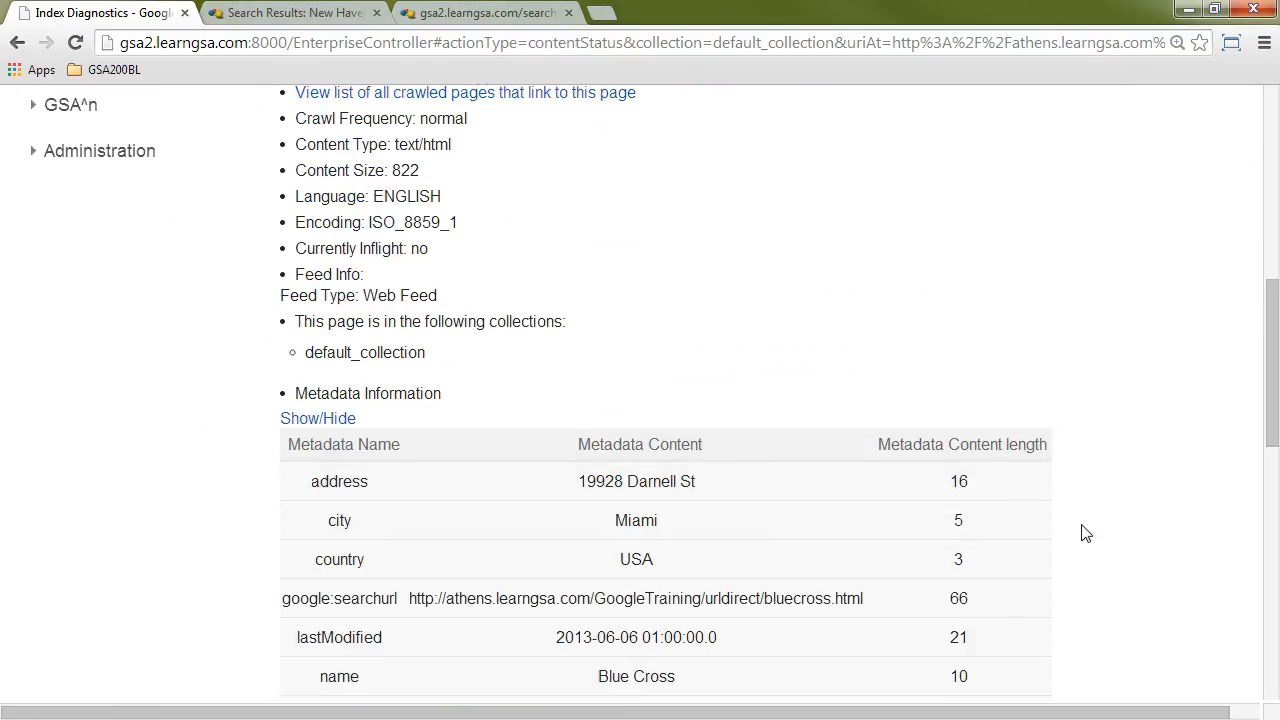
{"action": "scroll", "coordinate": [1084, 533], "scroll_direction": "down", "scroll_amount": 2}
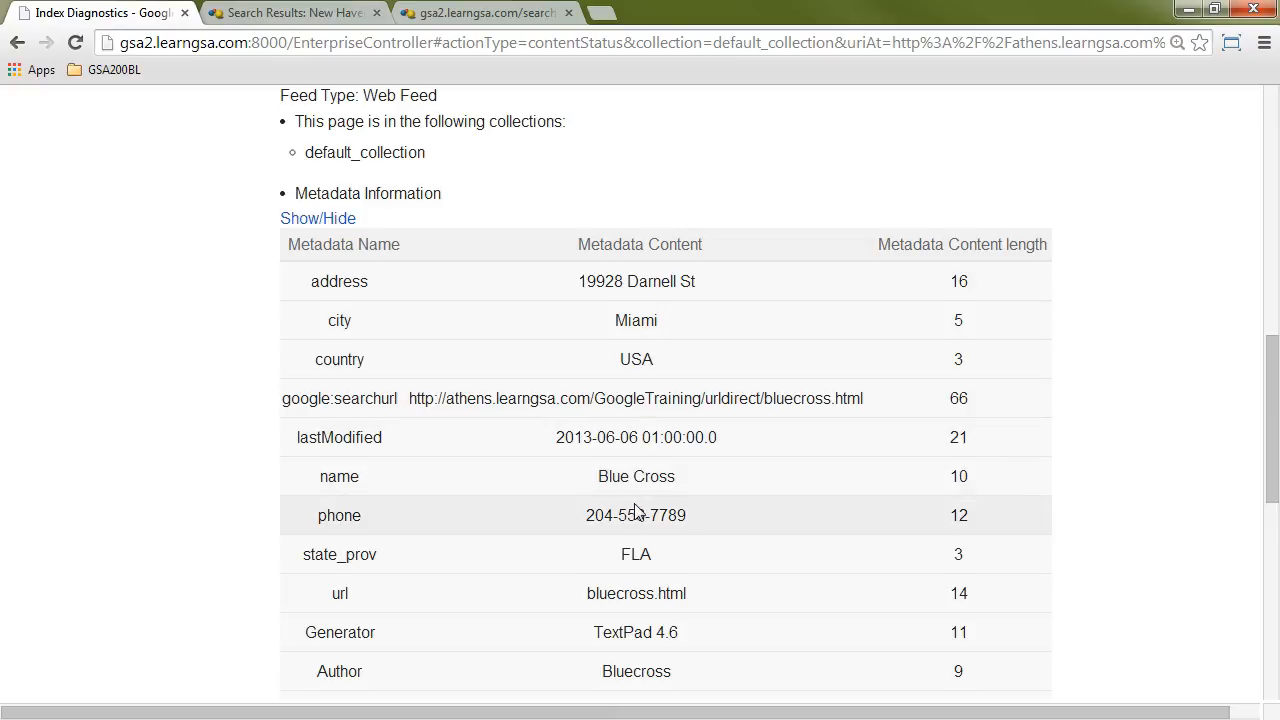
{"action": "scroll", "coordinate": [636, 512], "scroll_direction": "up", "scroll_amount": 6}
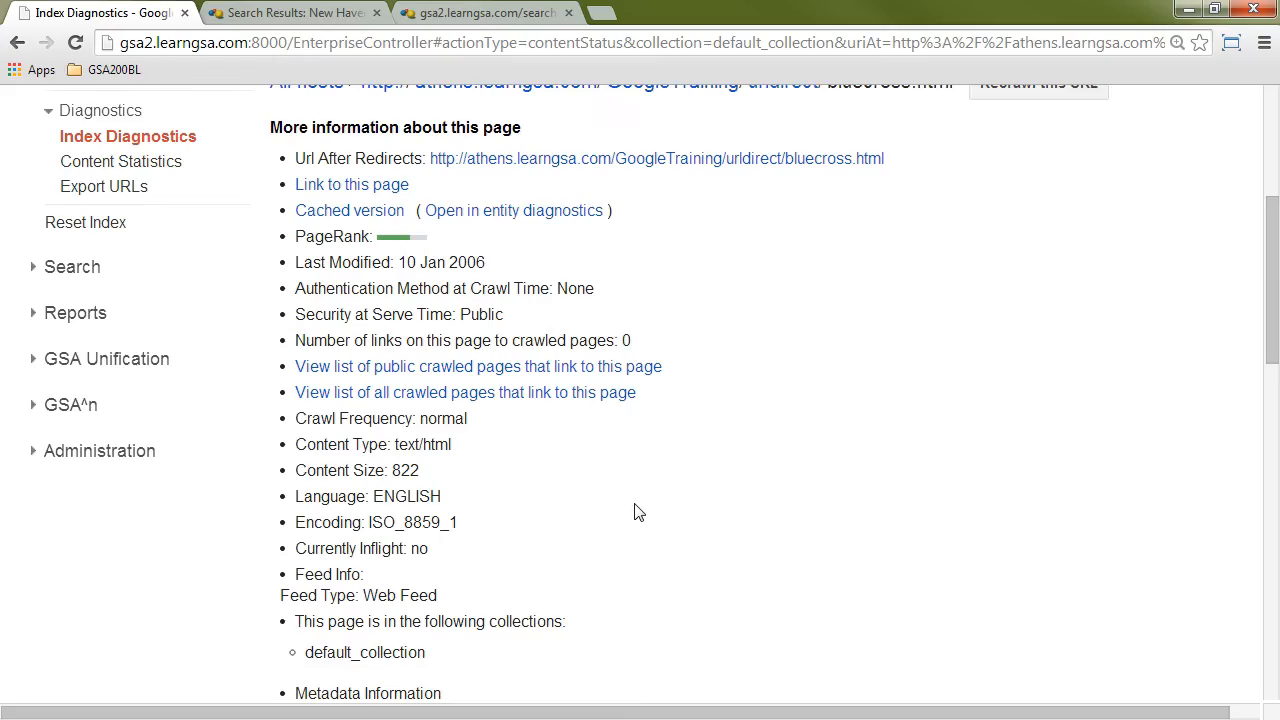
Step: Open the linked bluecross.html page in a new tab, inspect the META tags in its source, and close the source view
{"action": "right_click", "coordinate": [377, 297]}
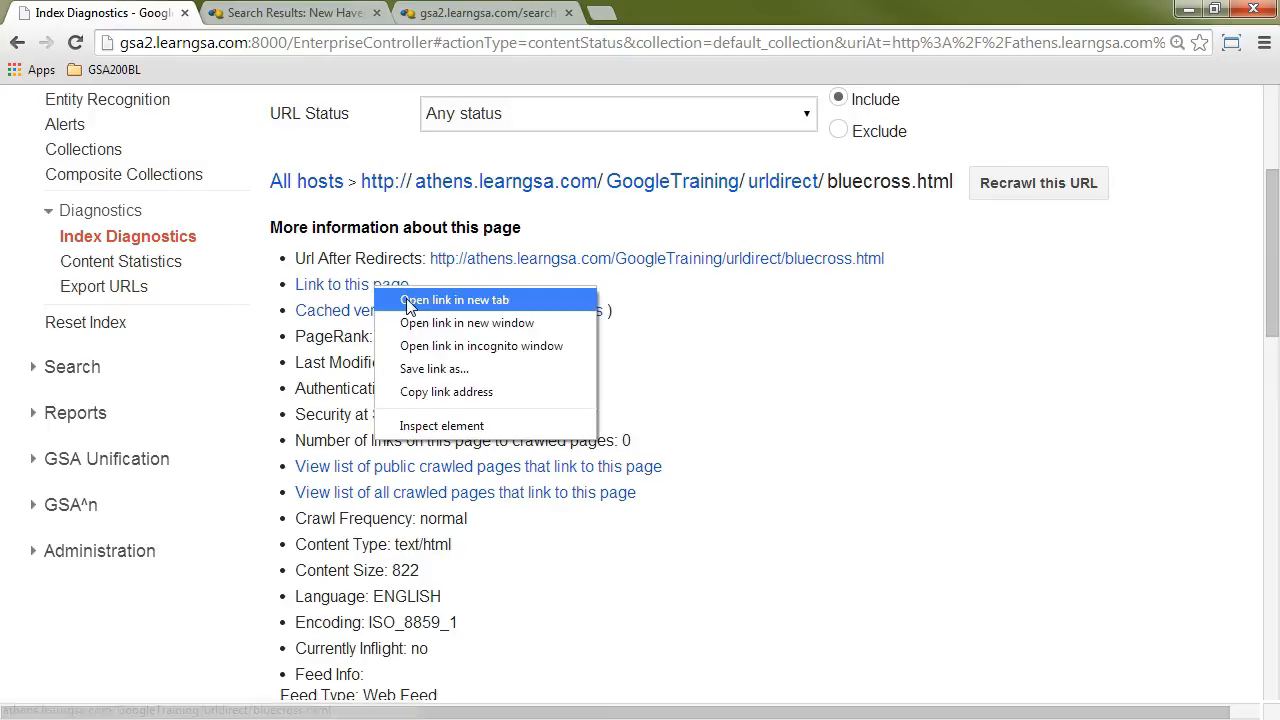
{"action": "left_click", "coordinate": [410, 297]}
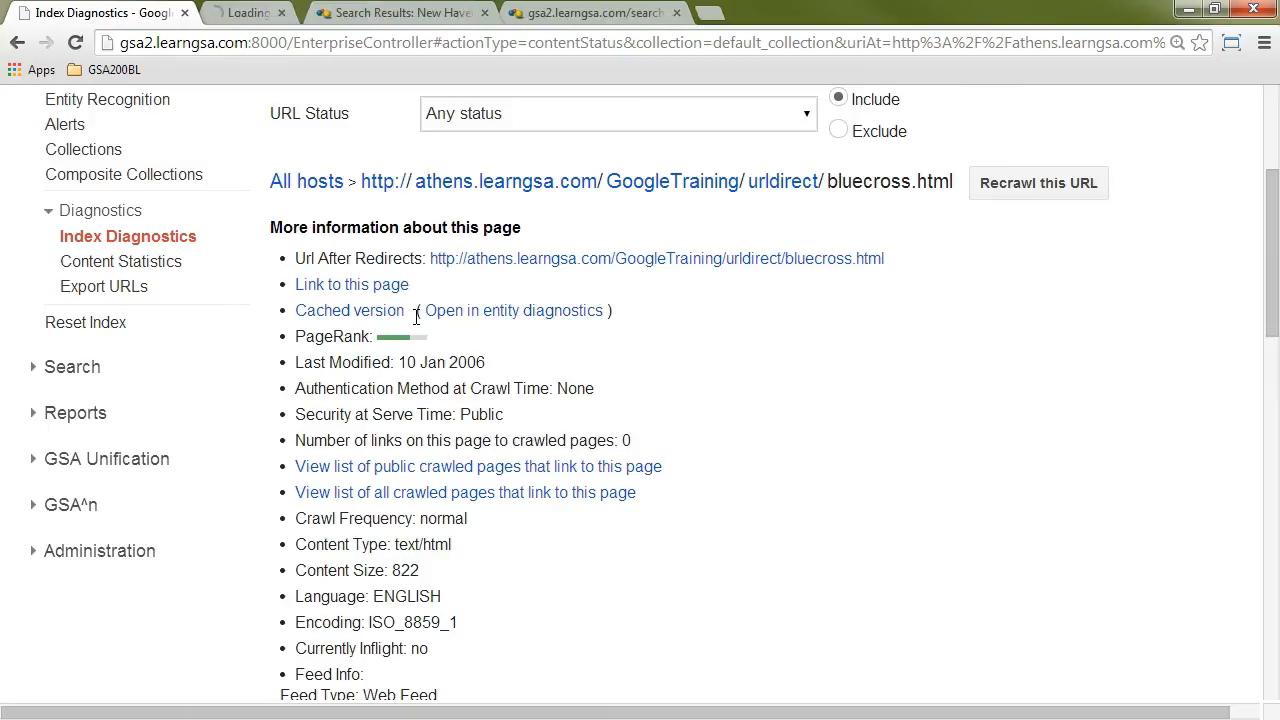
{"action": "left_click", "coordinate": [303, 14]}
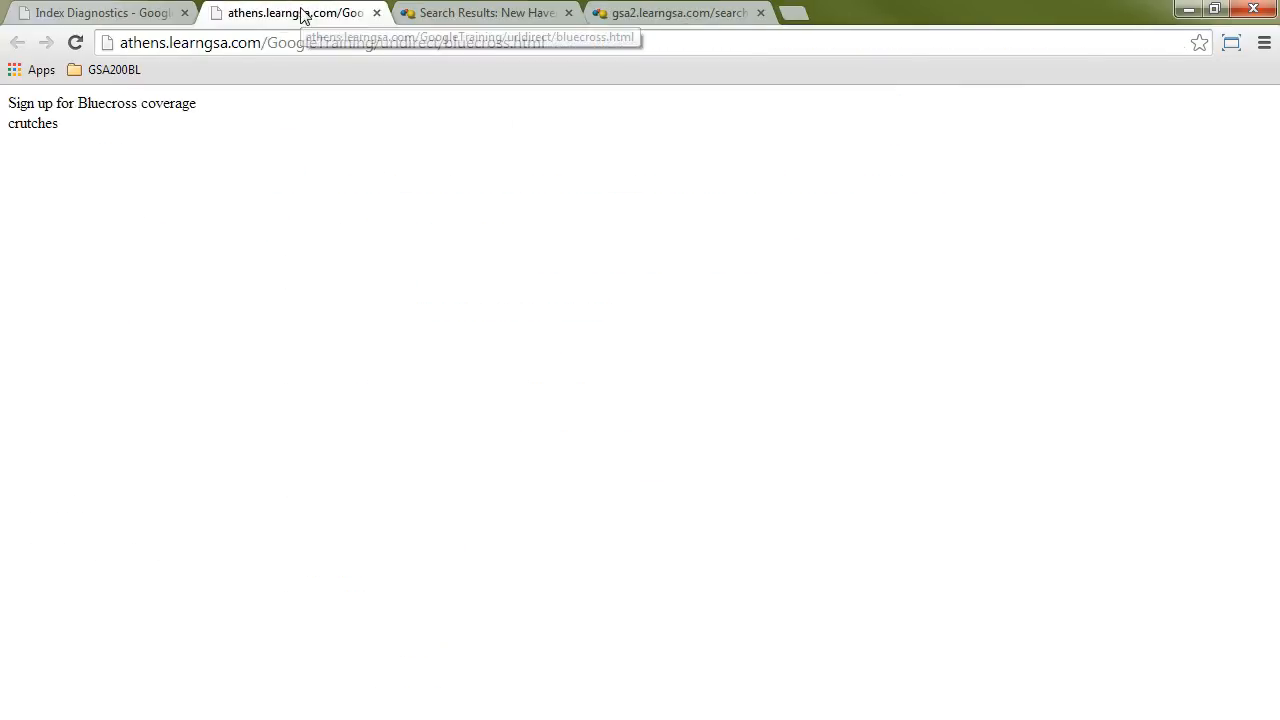
{"action": "right_click", "coordinate": [322, 197]}
{"action": "left_click", "coordinate": [385, 358]}
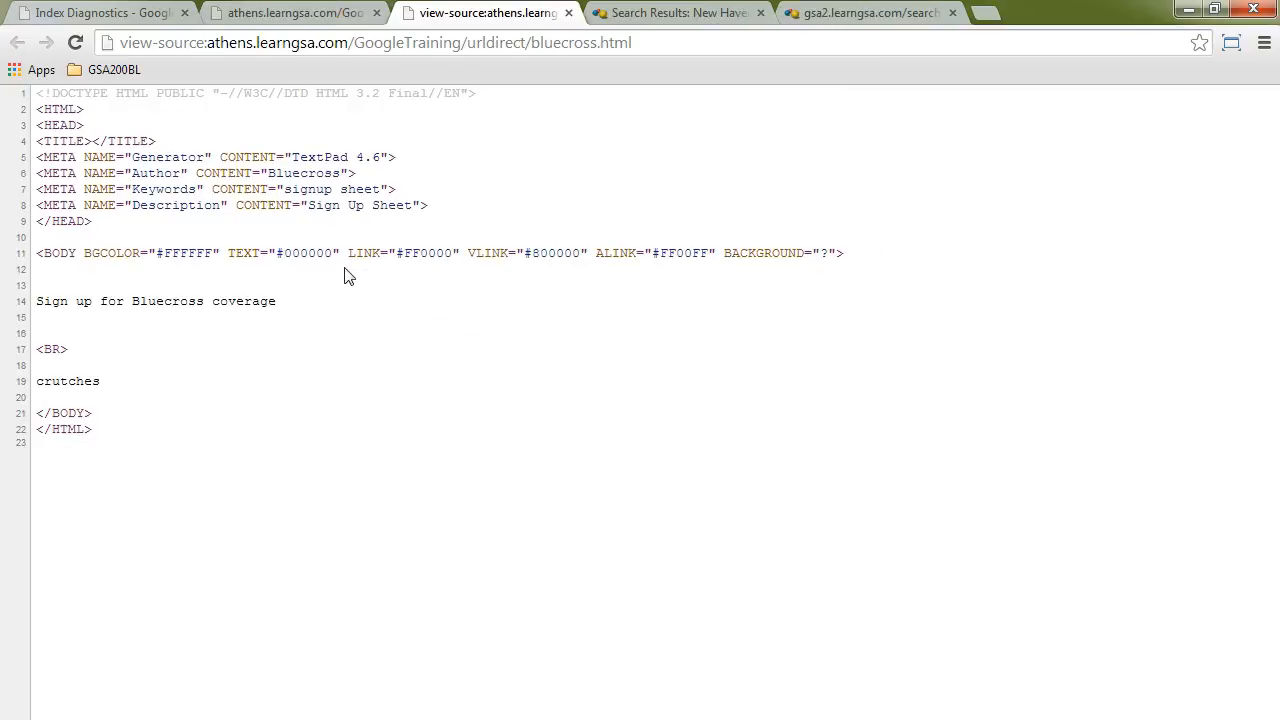
{"action": "left_click_drag", "start_coordinate": [428, 206], "coordinate": [24, 162]}
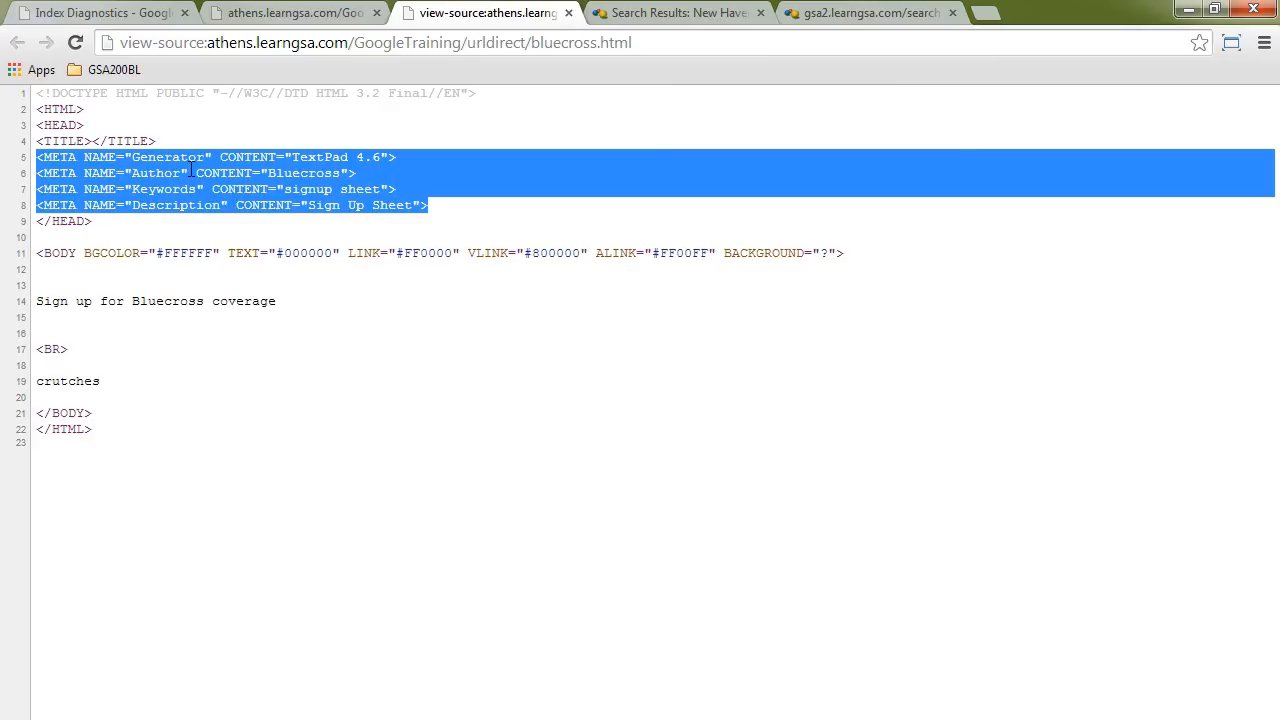
{"action": "left_click", "coordinate": [569, 13]}
Step: Return to the bluecross.html diagnostics and compare the metadata rows from the database with those from the page's own META tags
{"action": "left_click", "coordinate": [88, 14]}
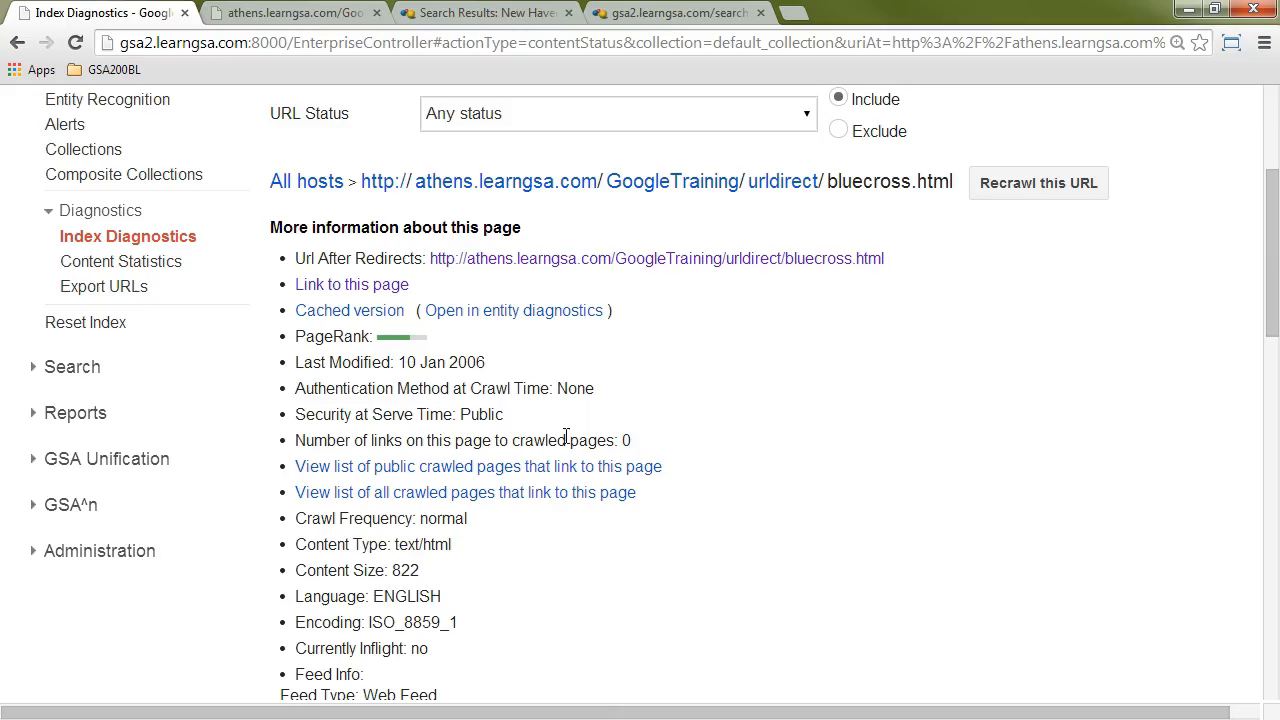
{"action": "scroll", "coordinate": [712, 430], "scroll_direction": "down", "scroll_amount": 4}
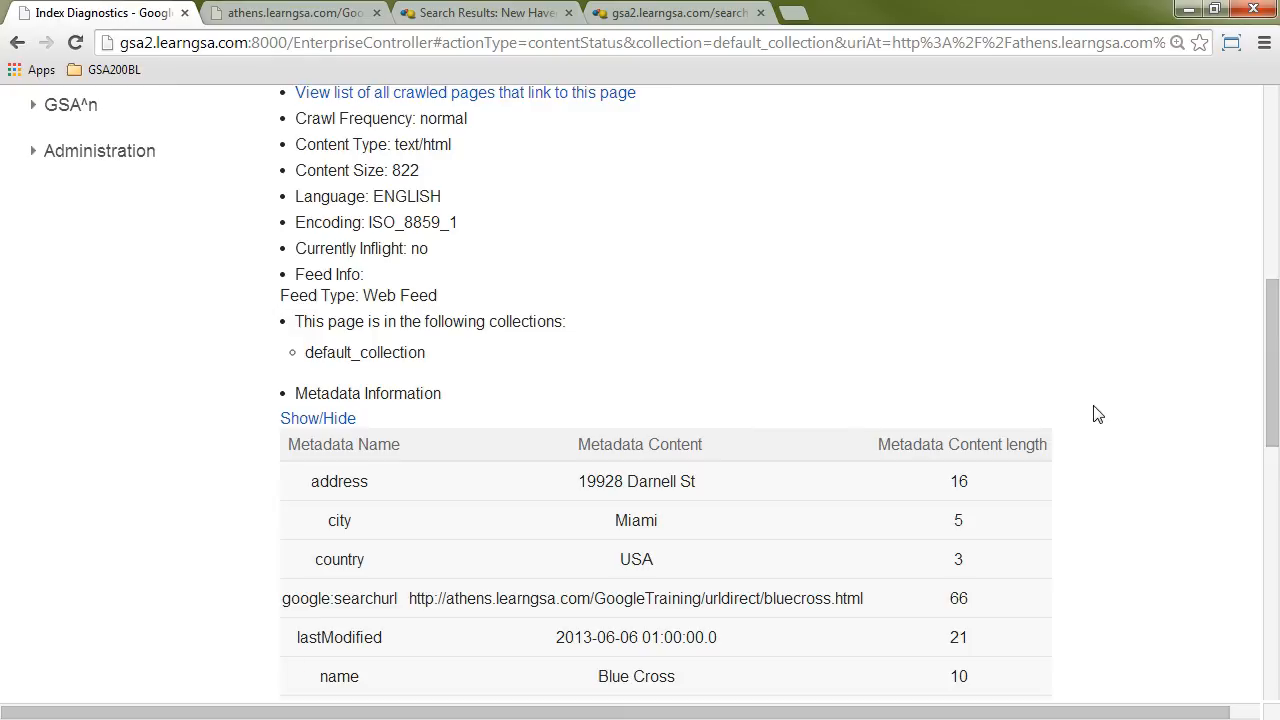
{"action": "scroll", "coordinate": [1100, 414], "scroll_direction": "down", "scroll_amount": 2}
{"action": "scroll", "coordinate": [1104, 415], "scroll_direction": "down", "scroll_amount": 1}
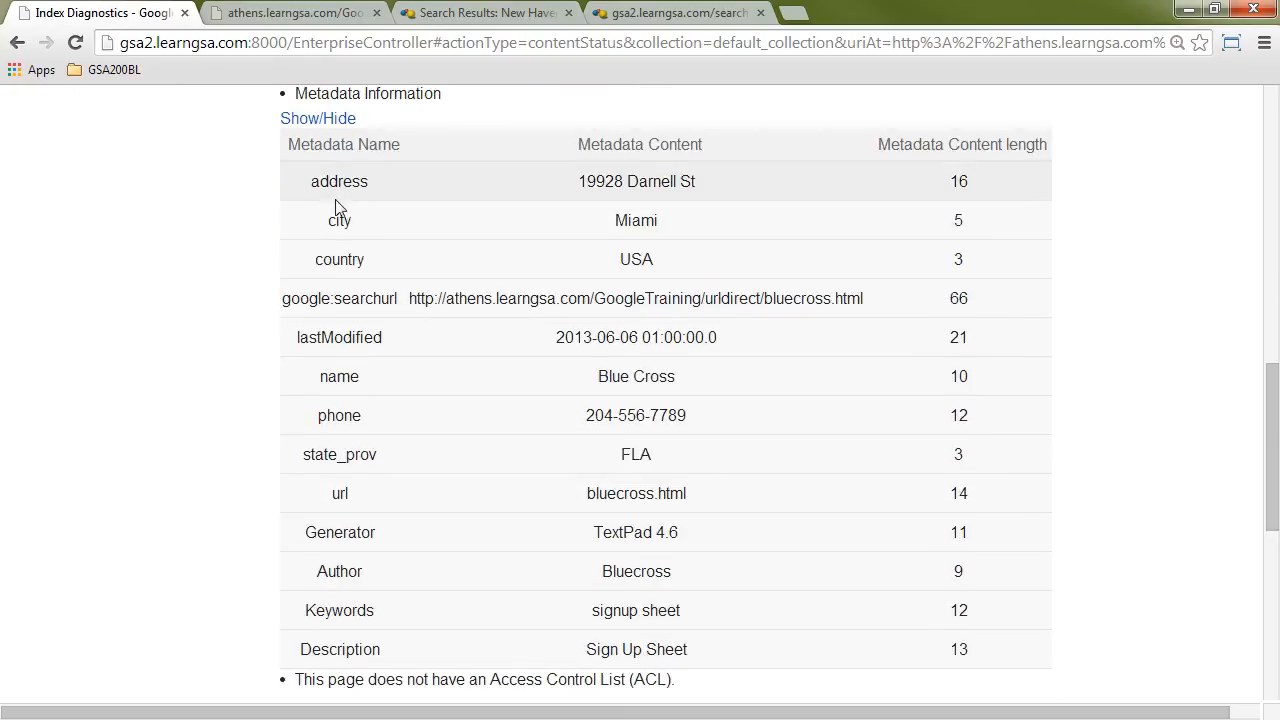
{"action": "left_click_drag", "start_coordinate": [312, 182], "coordinate": [807, 254]}
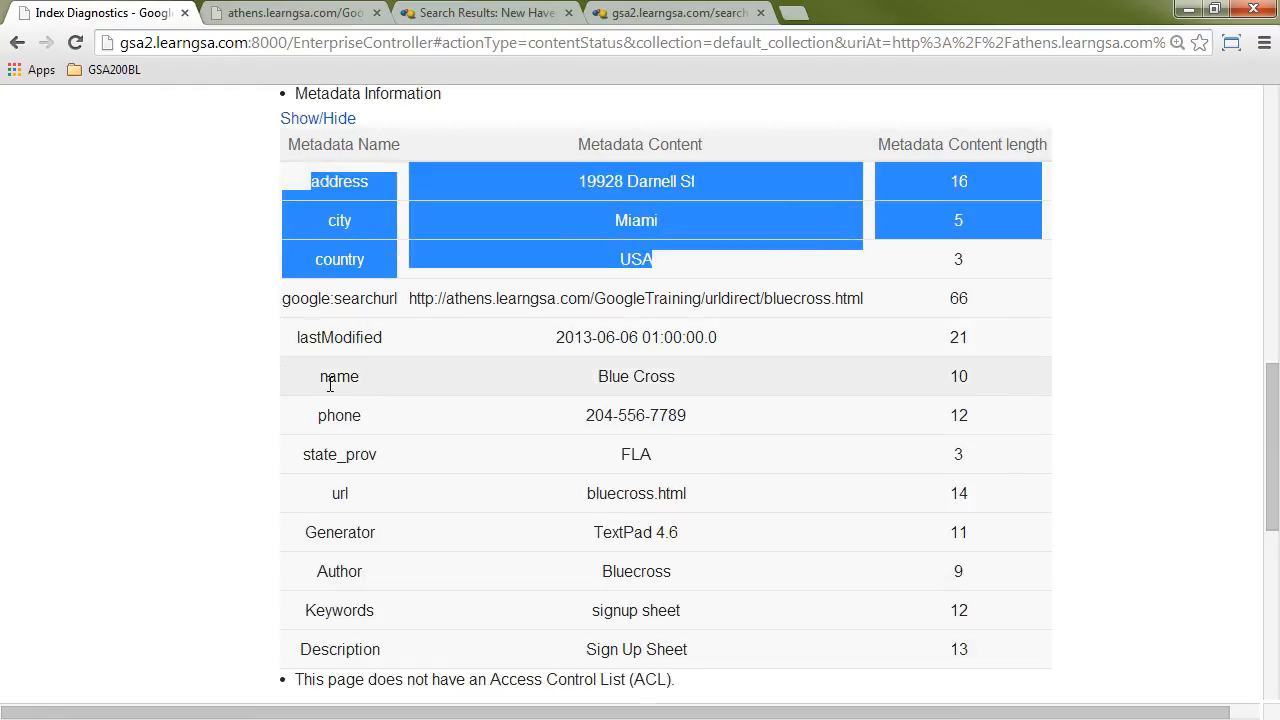
{"action": "left_click_drag", "start_coordinate": [322, 378], "coordinate": [769, 508]}
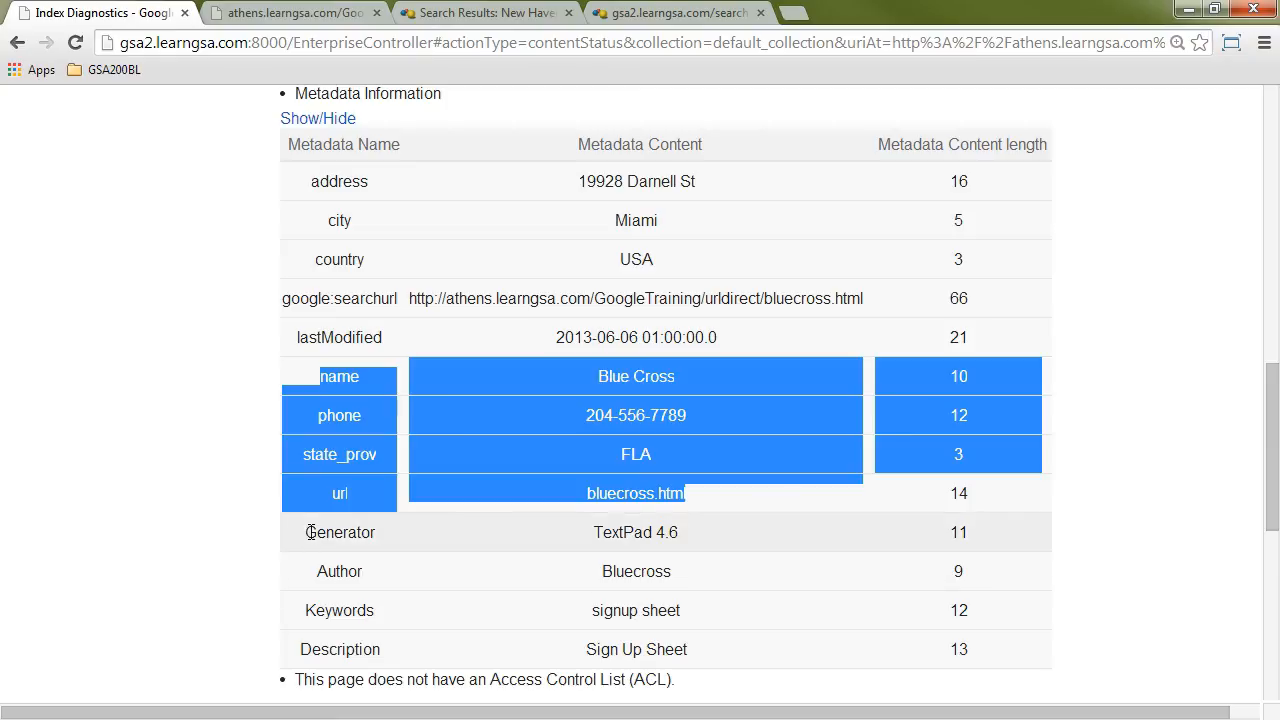
{"action": "left_click_drag", "start_coordinate": [307, 532], "coordinate": [1013, 665]}
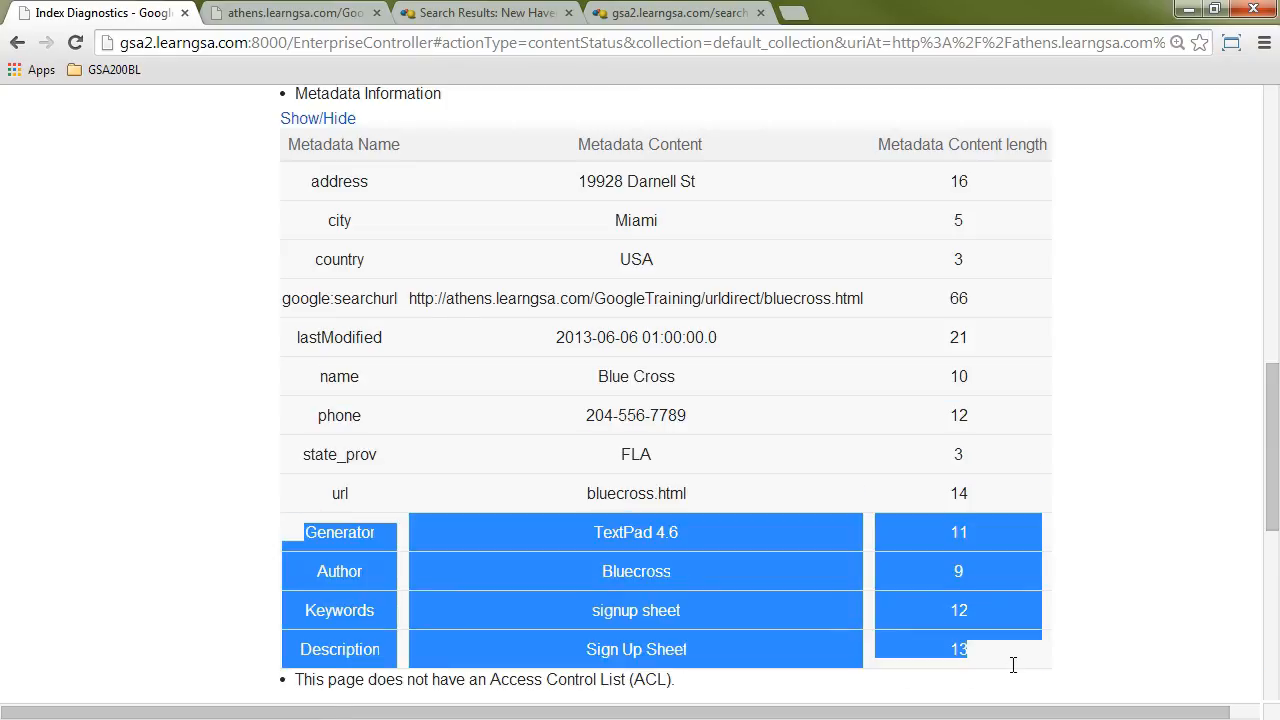
{"action": "left_click", "coordinate": [1166, 586]}
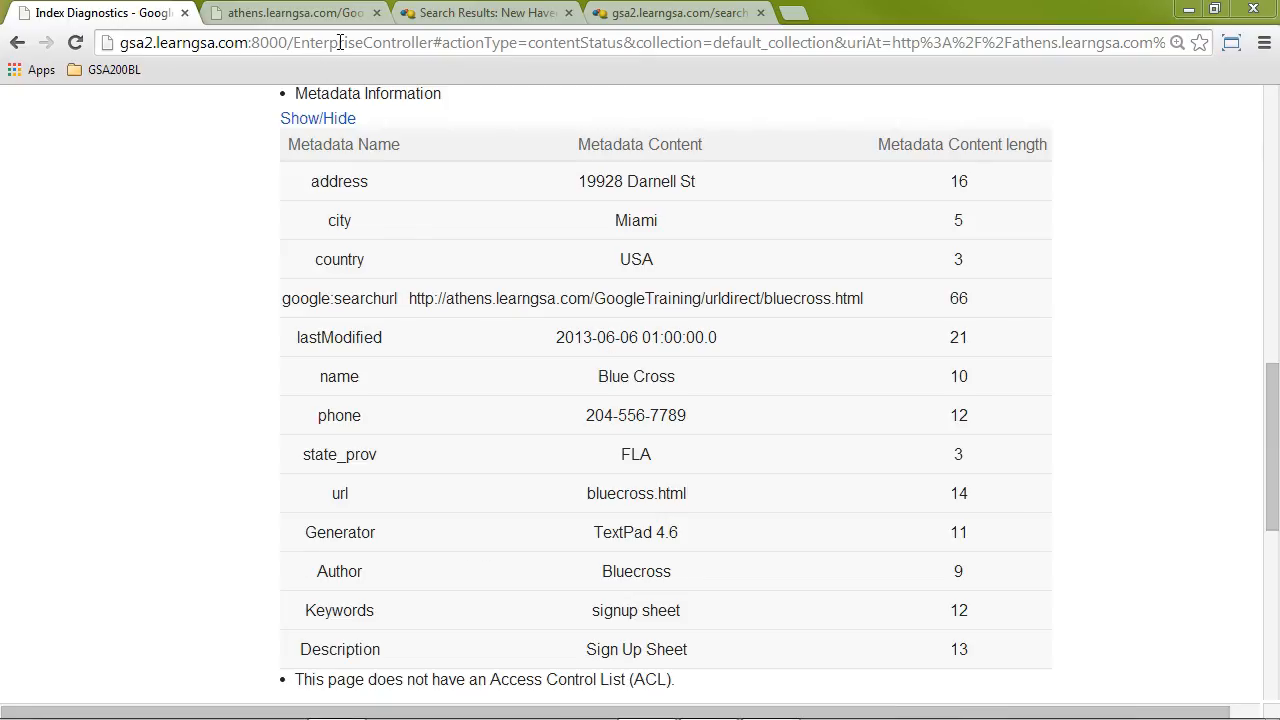
Step: Switch to the search results page, rerun the New Haven search and review the results
{"action": "left_click", "coordinate": [473, 10]}
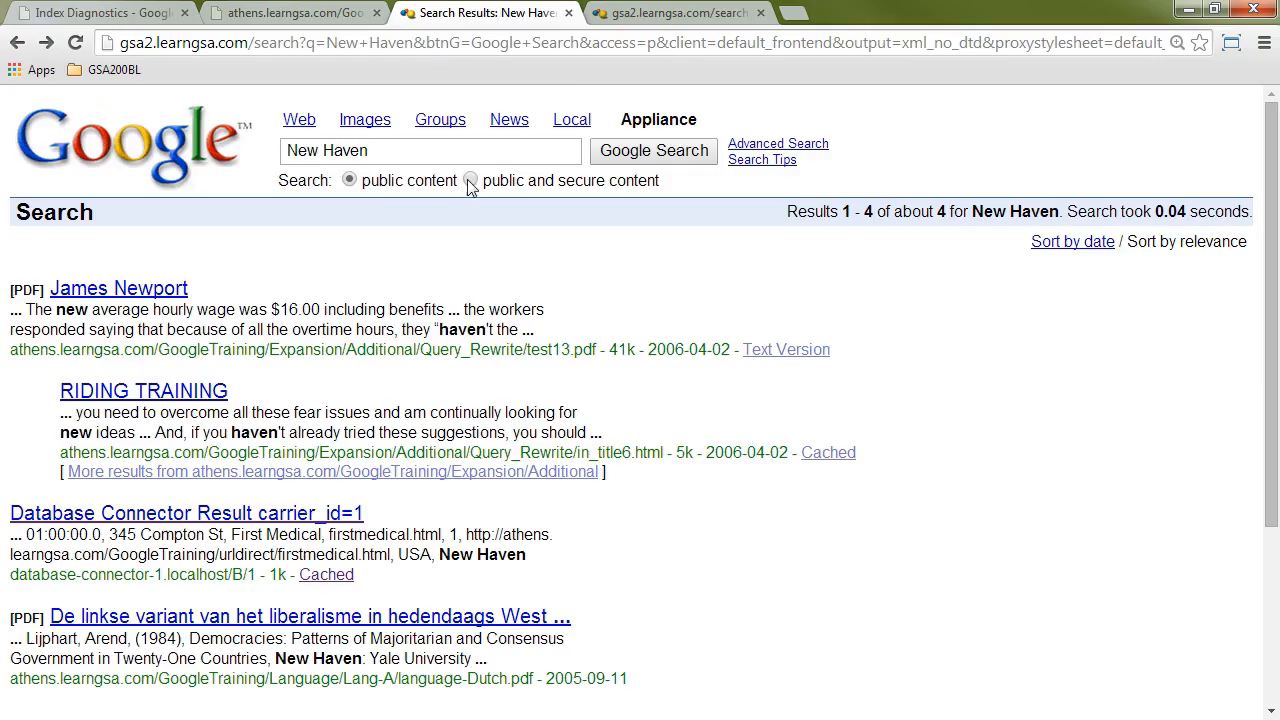
{"action": "left_click", "coordinate": [683, 160]}
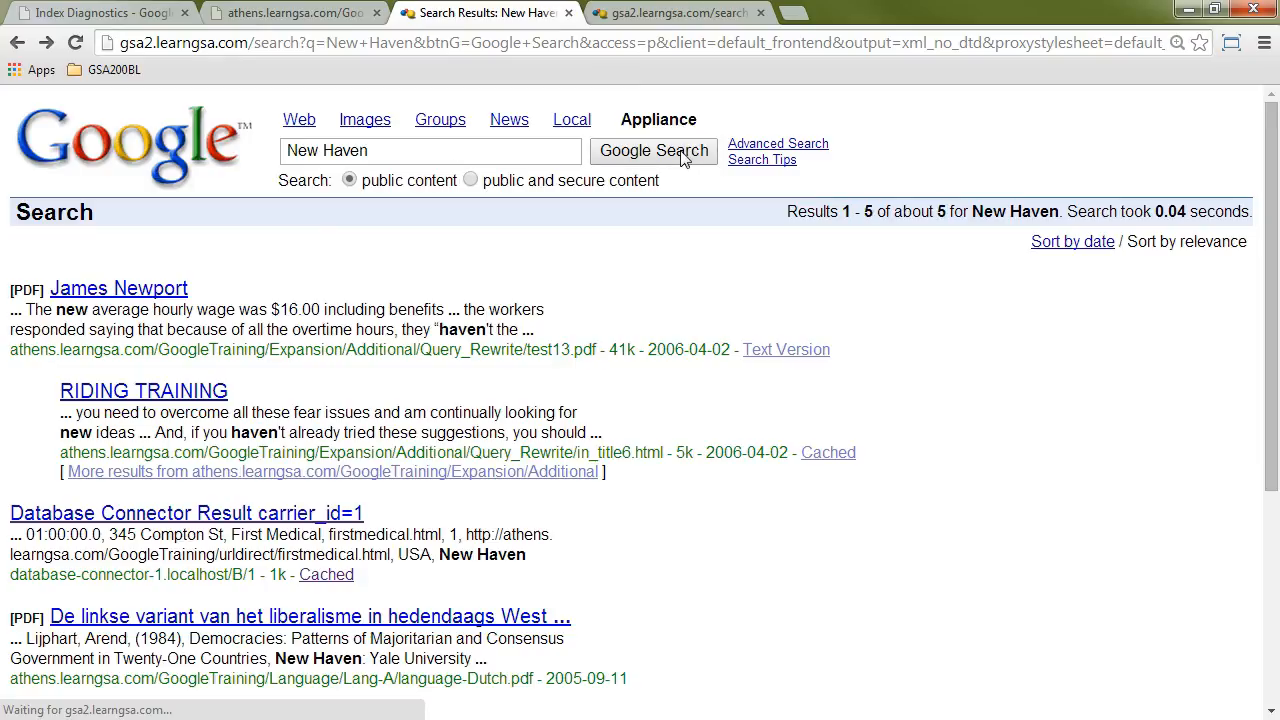
{"action": "scroll", "coordinate": [712, 255], "scroll_direction": "down", "scroll_amount": 1}
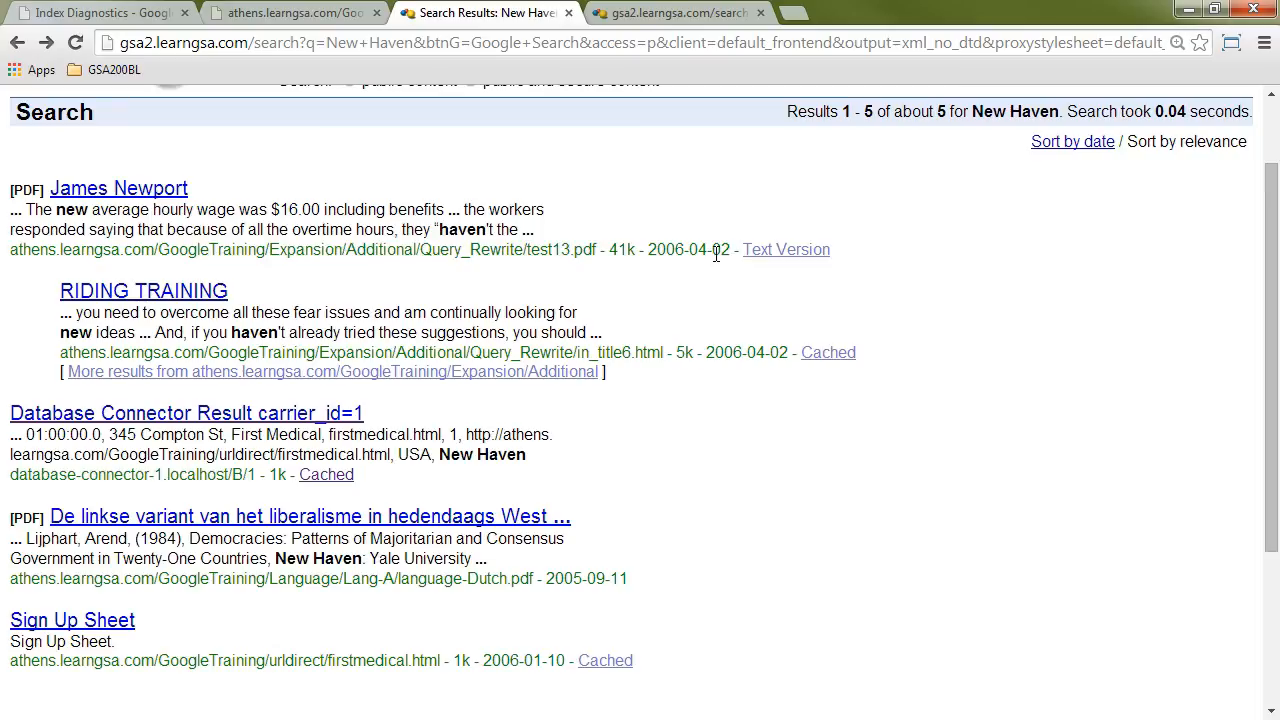
{"action": "scroll", "coordinate": [716, 252], "scroll_direction": "down", "scroll_amount": 1}
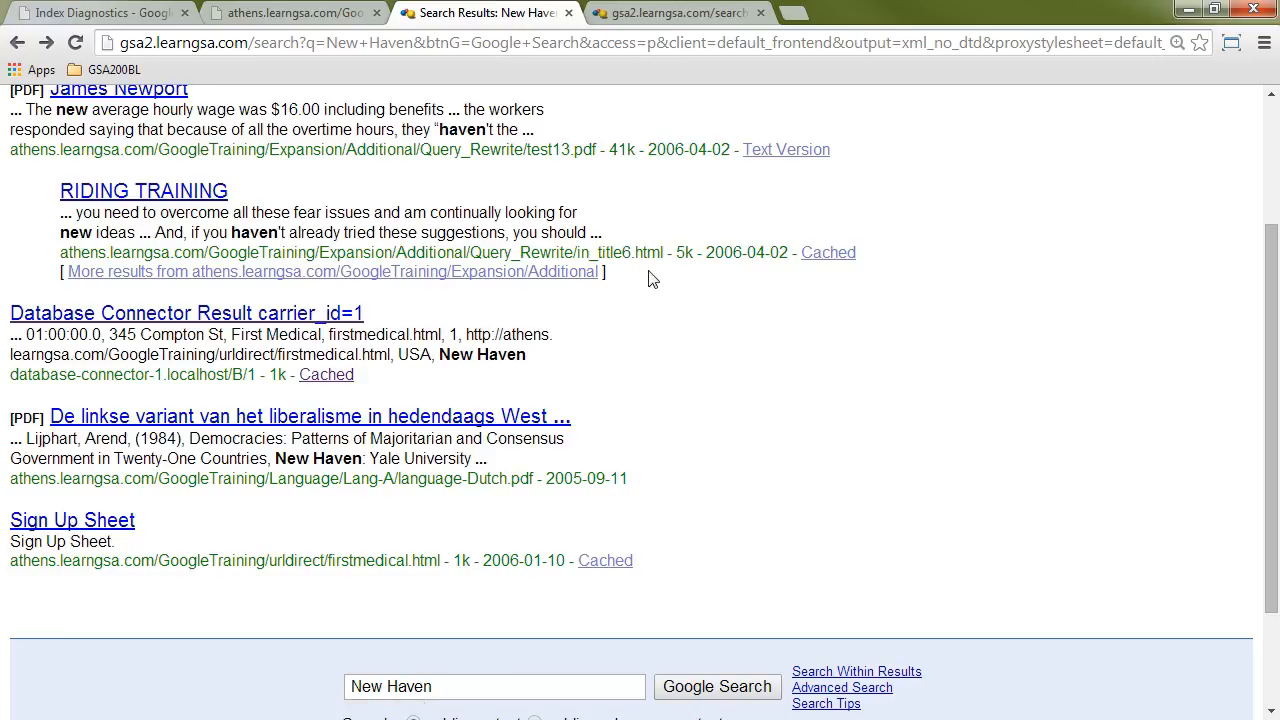
Step: Replace the proxystylesheet parameter in the search URL with getfields=* and examine the metadata of the firstmedical.html result in the XML output
{"action": "left_click_drag", "start_coordinate": [984, 43], "coordinate": [957, 44]}
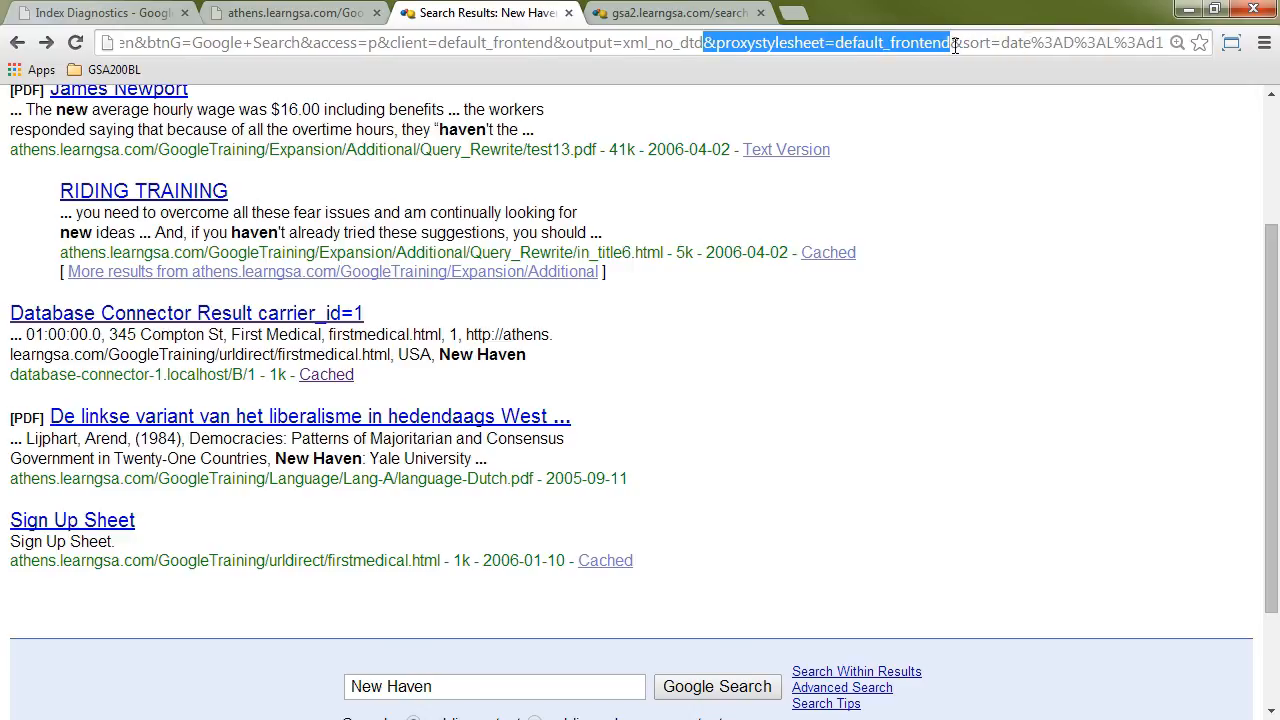
{"action": "type", "text": "&wc=200&wc_mc=1&oe=UTF-8&ie=U"}
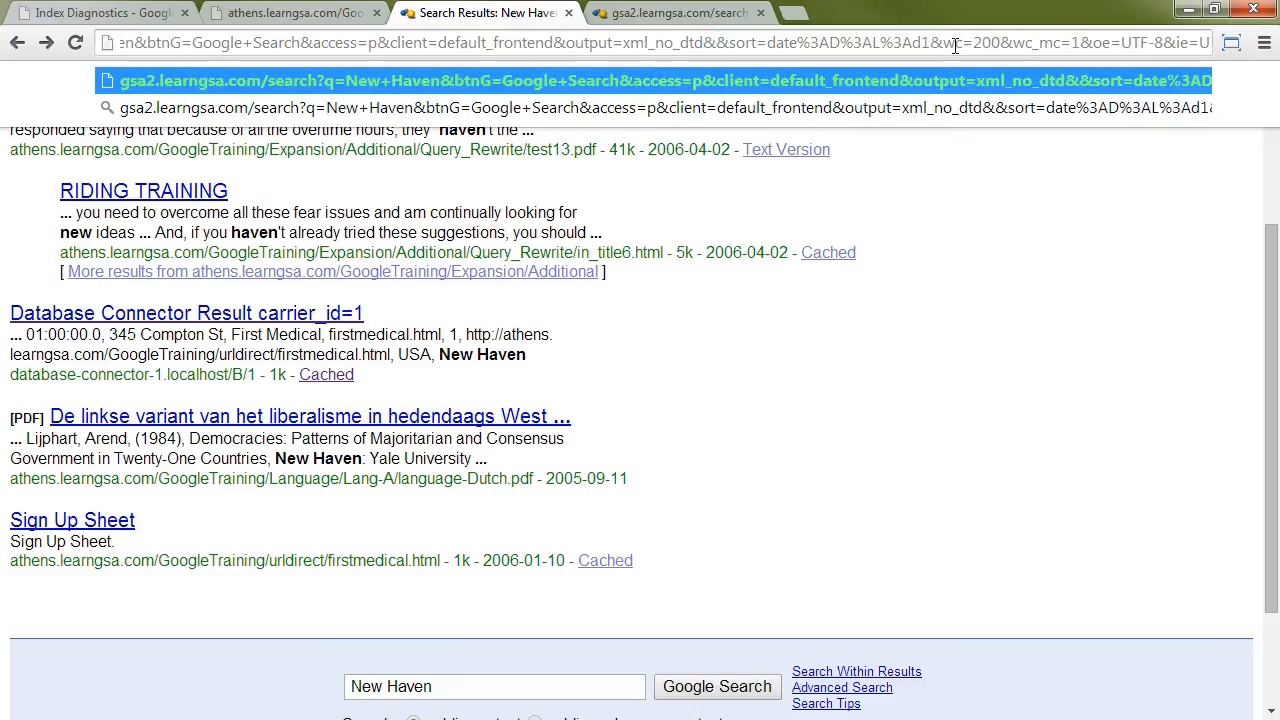
{"action": "type", "text": "geffields"}
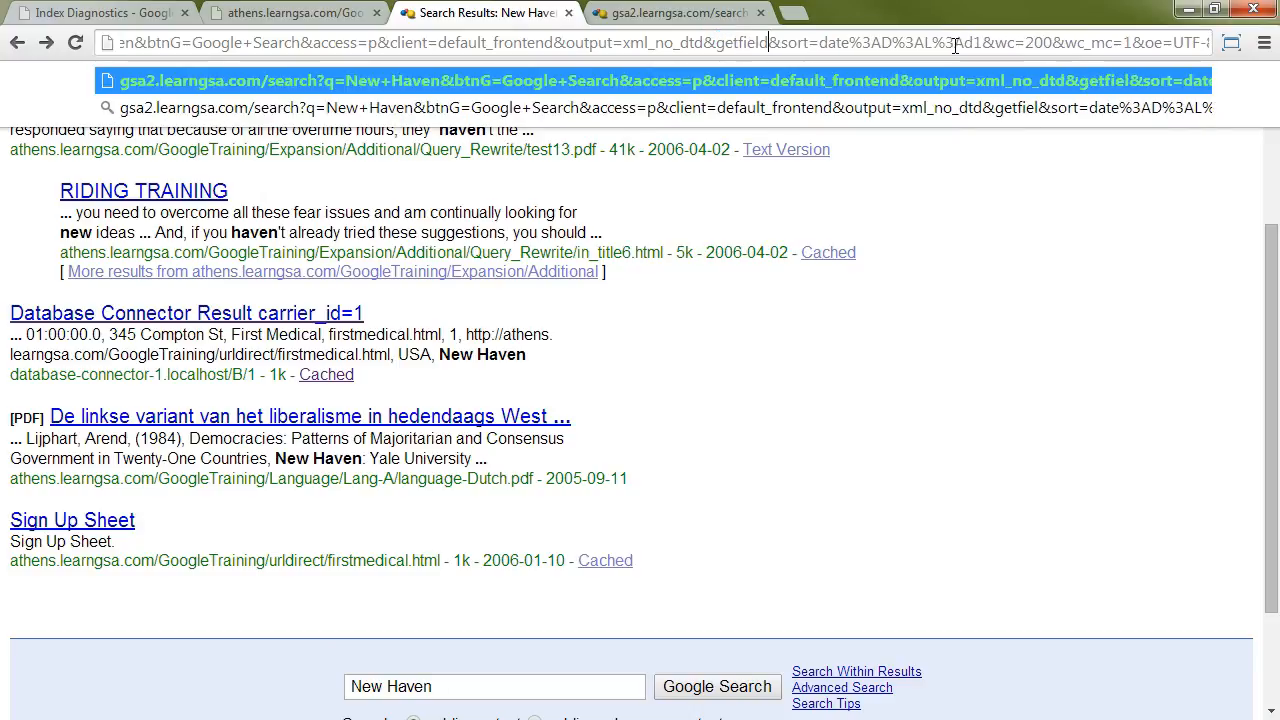
{"action": "type", "text": "="}
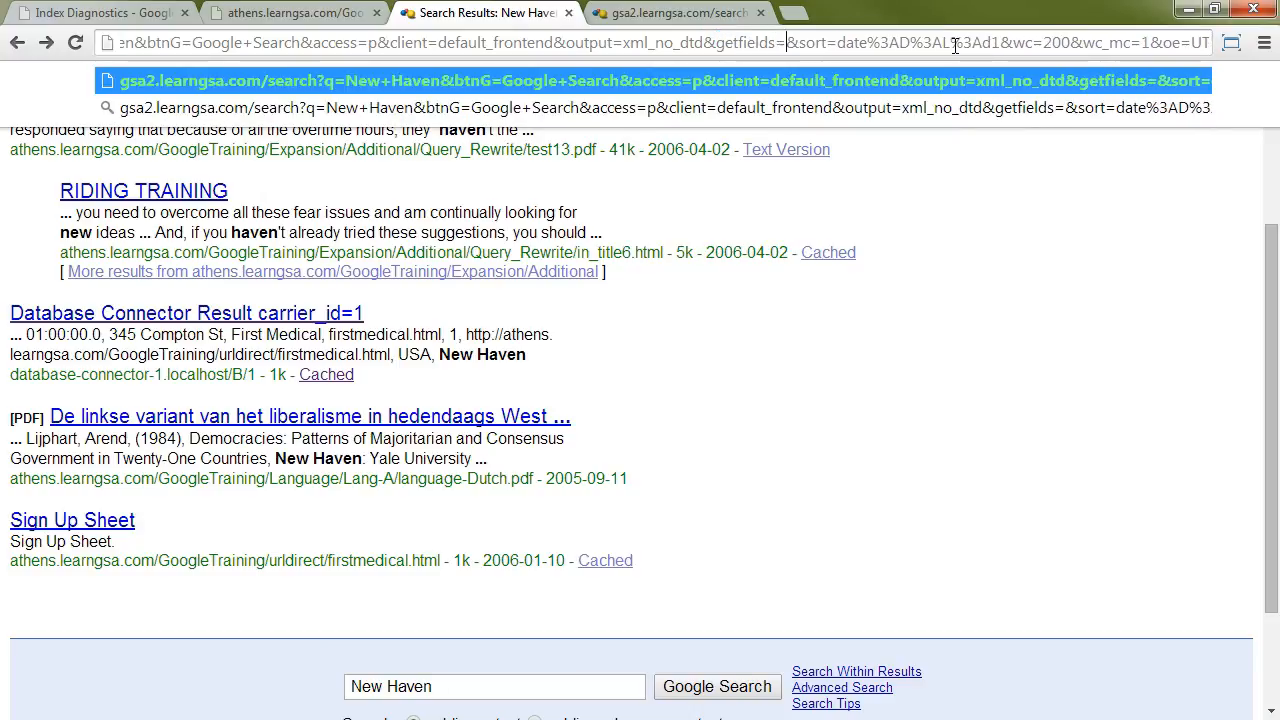
{"action": "type", "text": "*"}
{"action": "key", "text": "Return"}
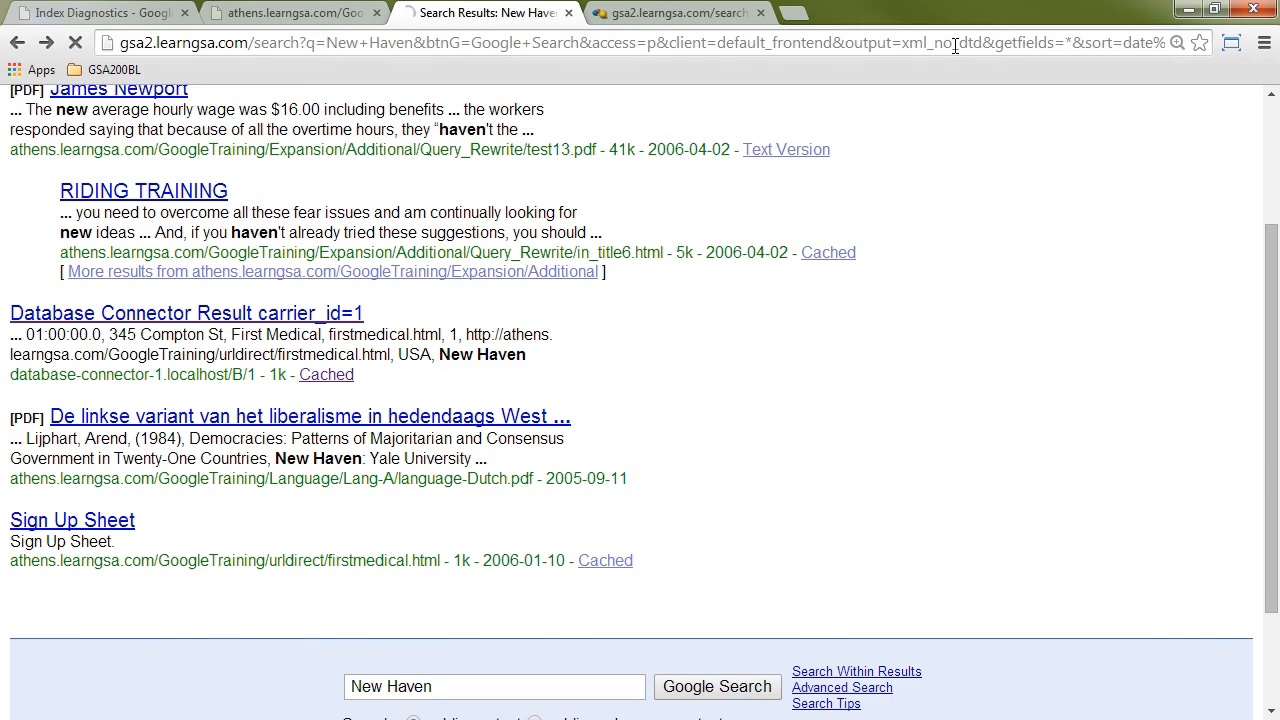
{"action": "left_click_drag", "start_coordinate": [1275, 152], "coordinate": [1238, 467]}
{"action": "left_click_drag", "start_coordinate": [1235, 537], "coordinate": [1230, 637]}
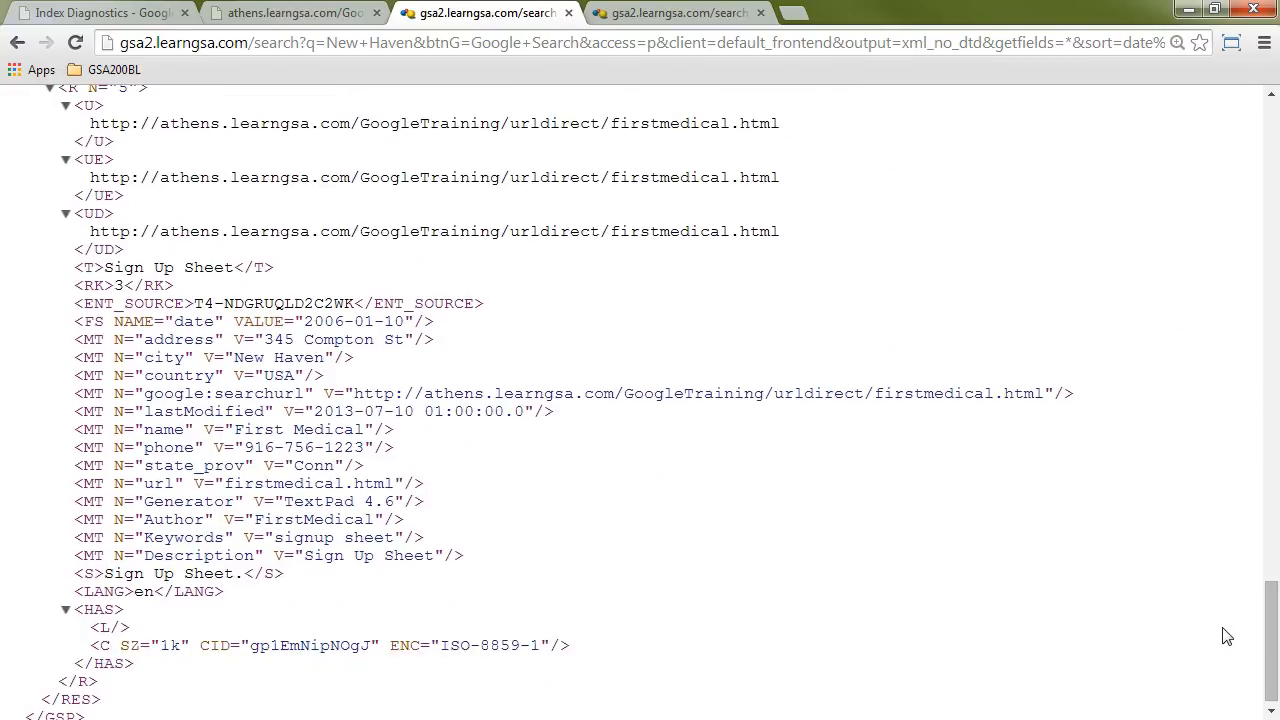